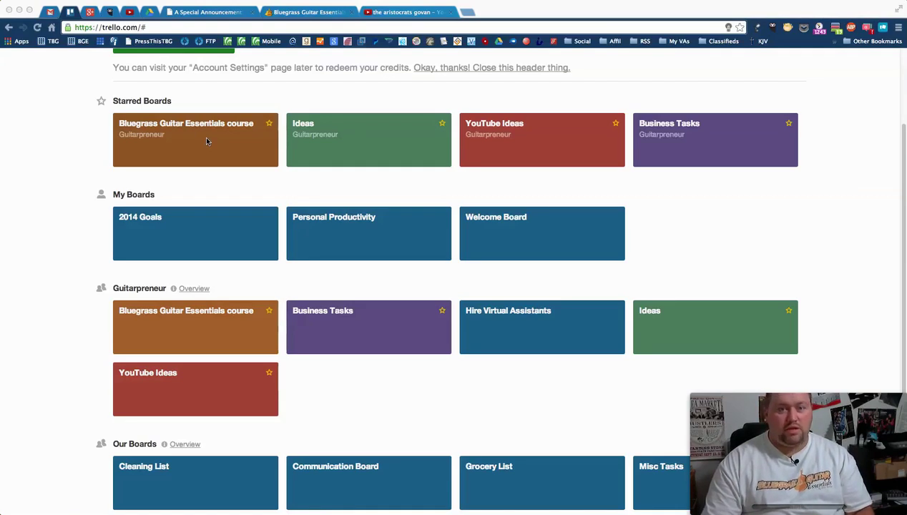
Switch to the Bluegrass Guitar Essentials site and look through its Webisodes product page down to the mailing list form.
left_click(307, 13)
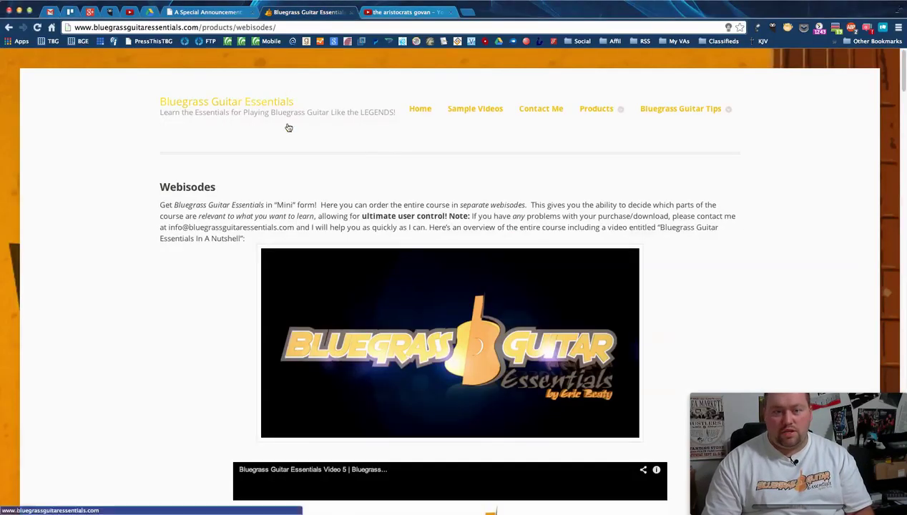
scroll(196, 208, "down", 15)
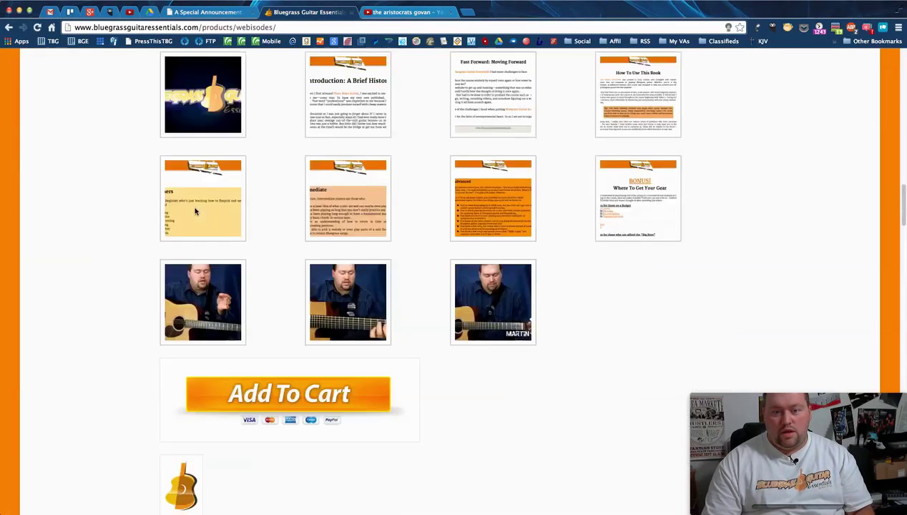
scroll(196, 211, "down", 15)
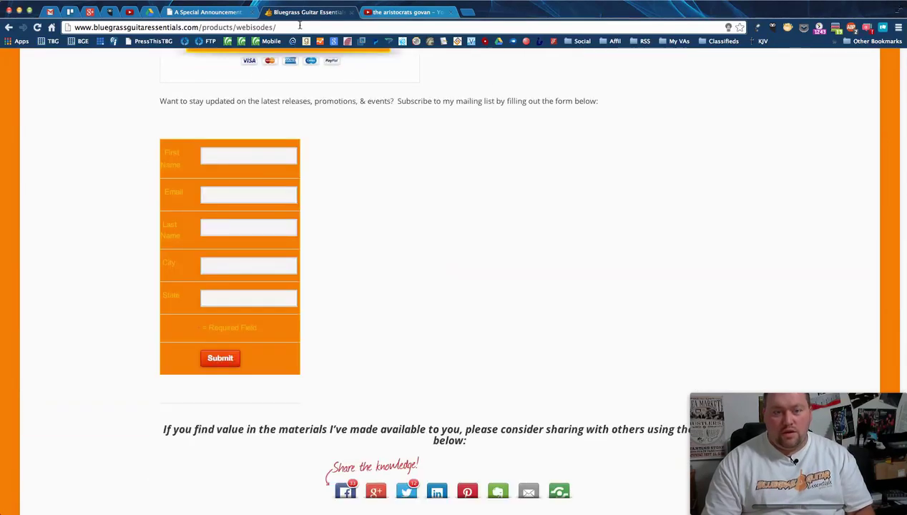
Load the home page bluegrassguitaressentials.com by removing "products/webisodes/" from the page address.
left_click(203, 27)
left_click(203, 27)
left_click_drag(202, 27, 288, 26)
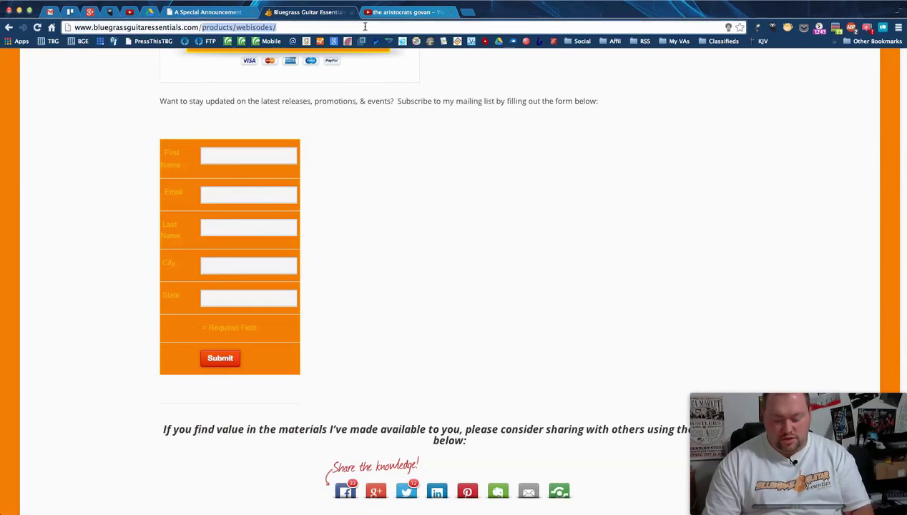
key("BackSpace")
key("Return")
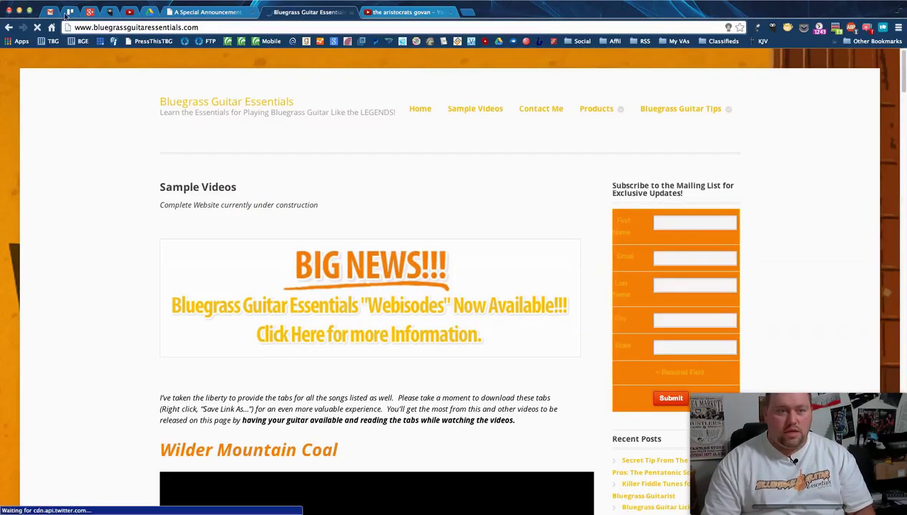
Return to the Trello boards overview and bring the starred boards into view.
key("super+2")
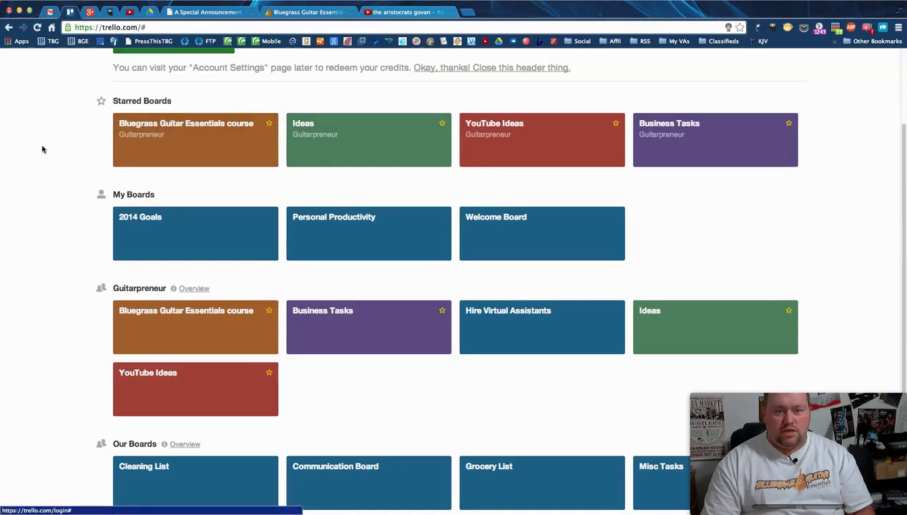
scroll(42, 149, "up", 1)
scroll(42, 149, "up", 2)
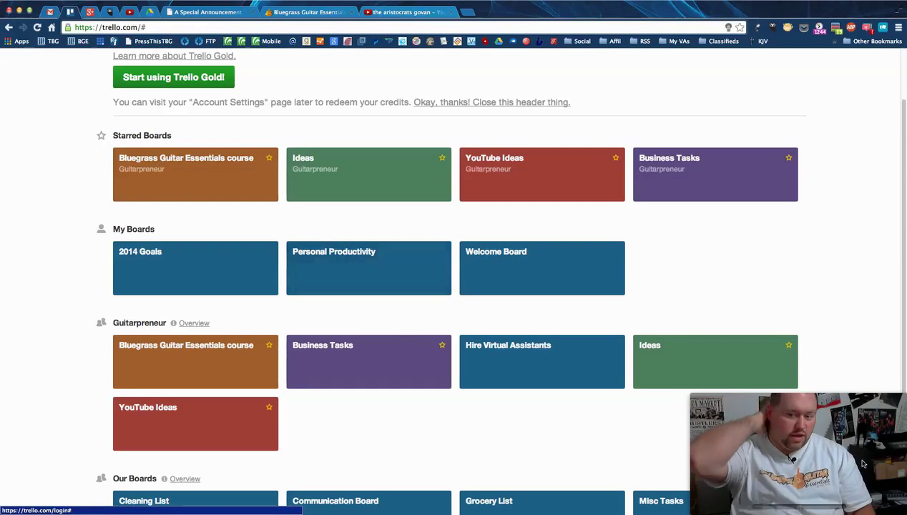
Switch to QuickTime Player and close the open webcam movie recording.
left_click(816, 445)
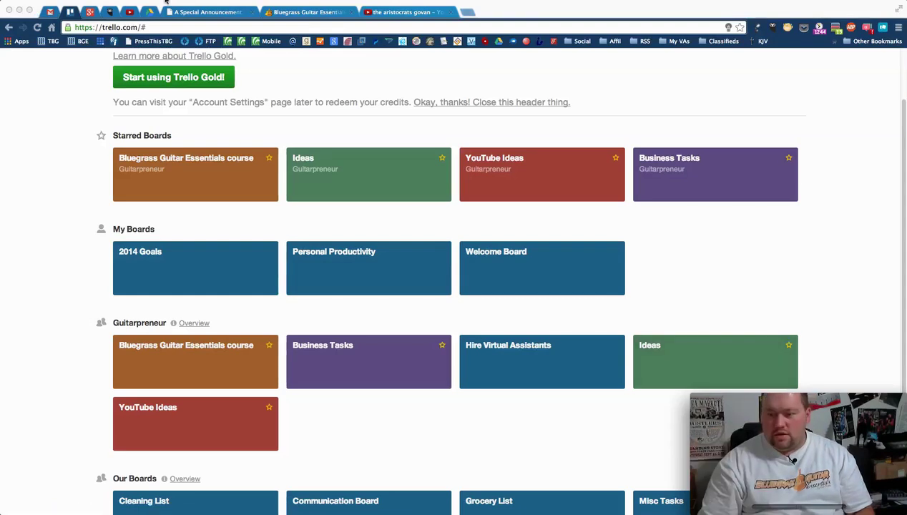
left_click(107, 1)
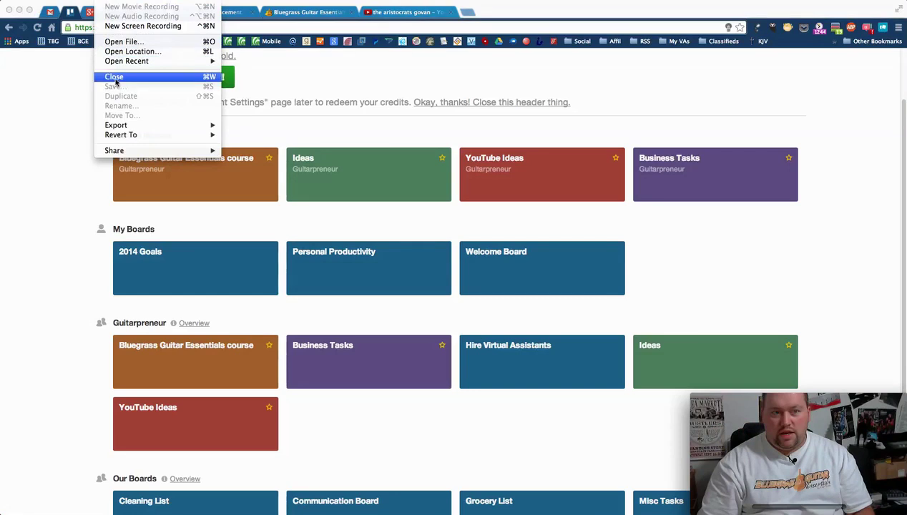
left_click(143, 26)
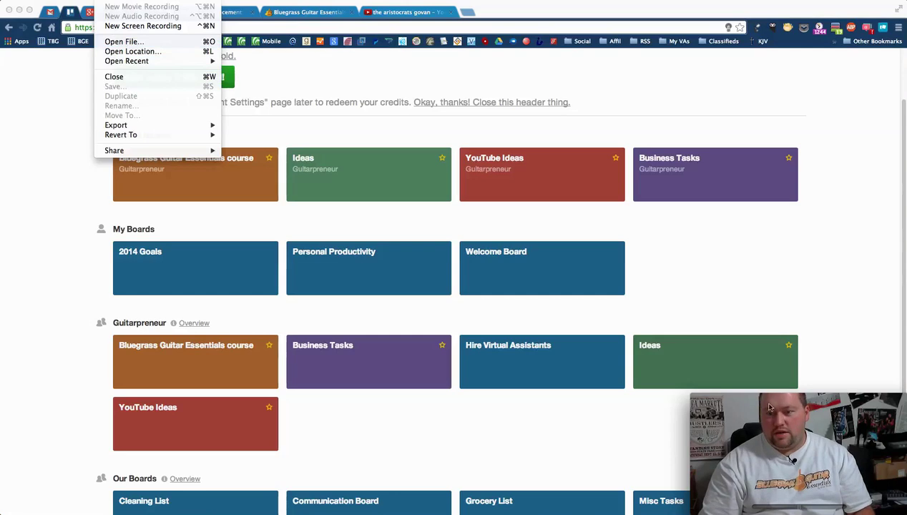
left_click(204, 77)
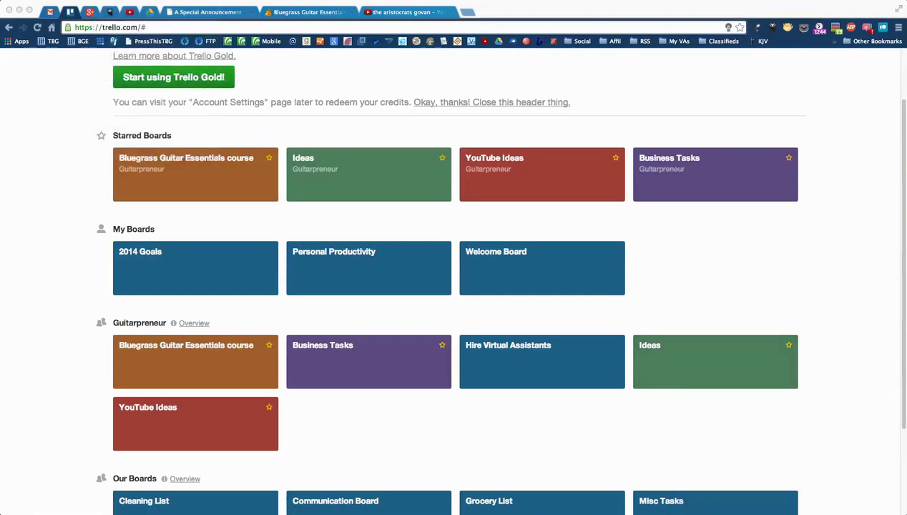
Create a new movie recording and shrink its camera preview into the lower corner of the screen.
left_click(112, 1)
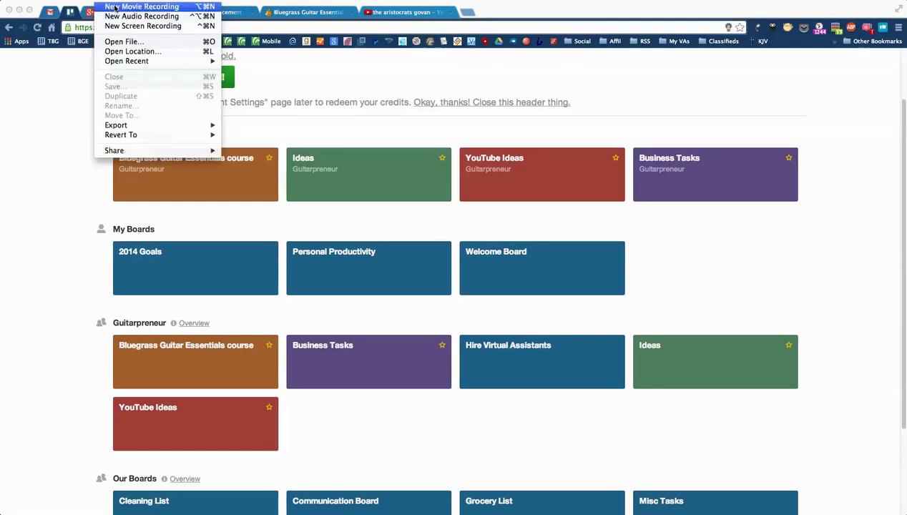
left_click(115, 7)
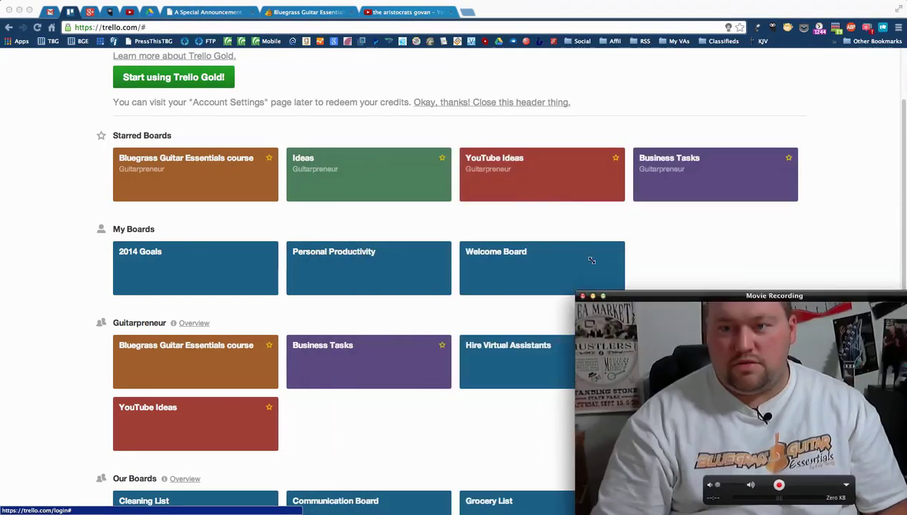
left_click_drag(865, 400, 798, 402)
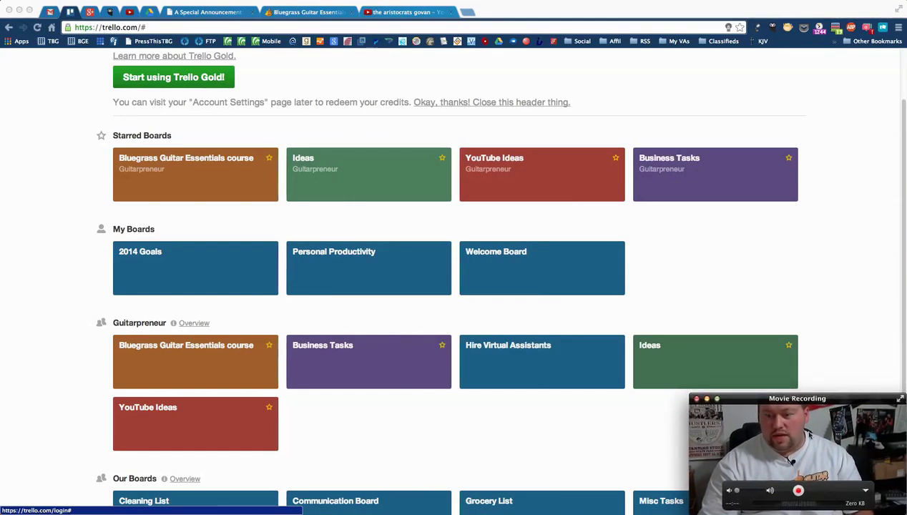
Check the recording's camera, microphone and quality options, and set the preview window to float on top.
left_click(866, 491)
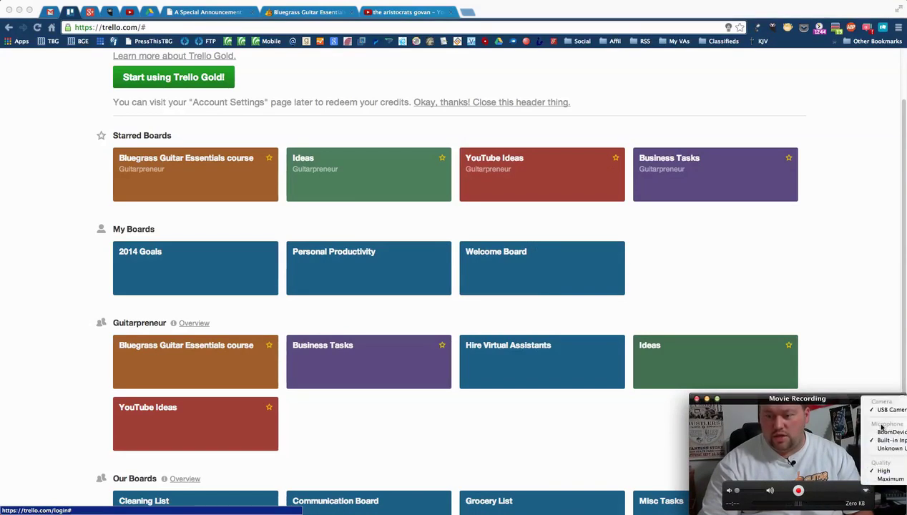
left_click(839, 489)
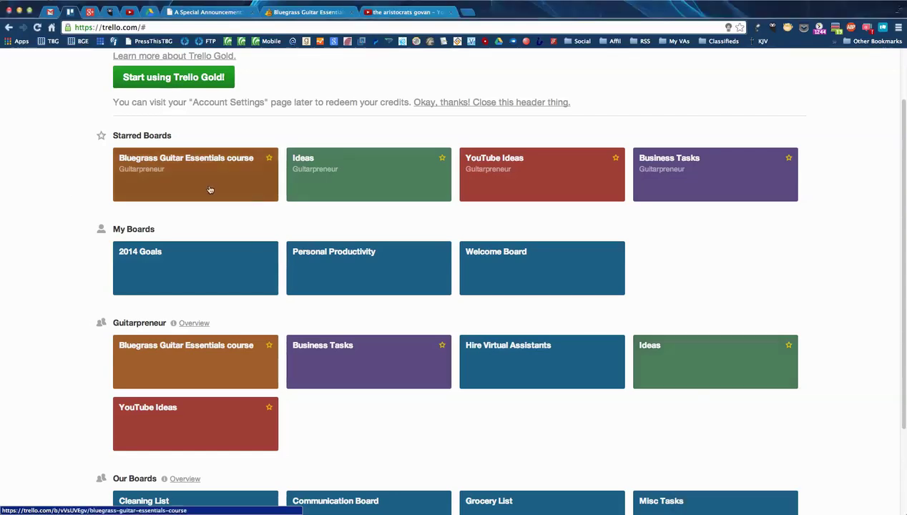
left_click(133, 0)
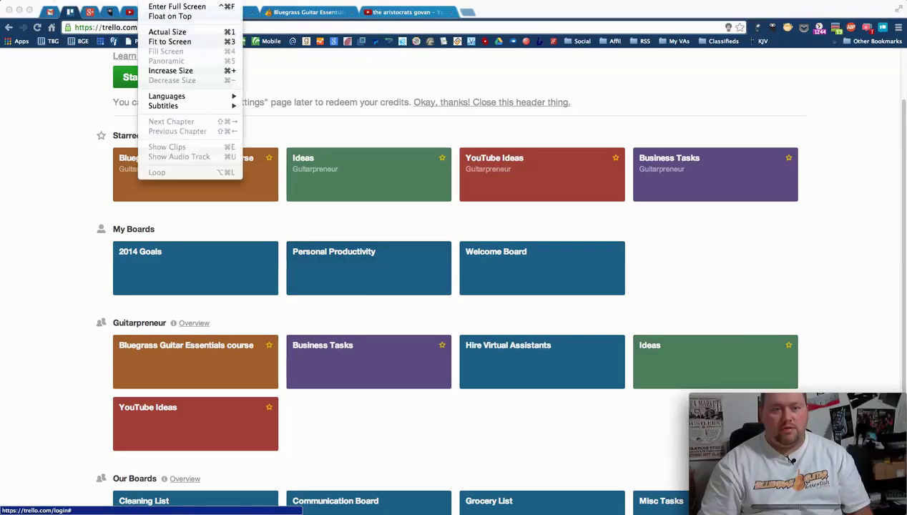
left_click(160, 17)
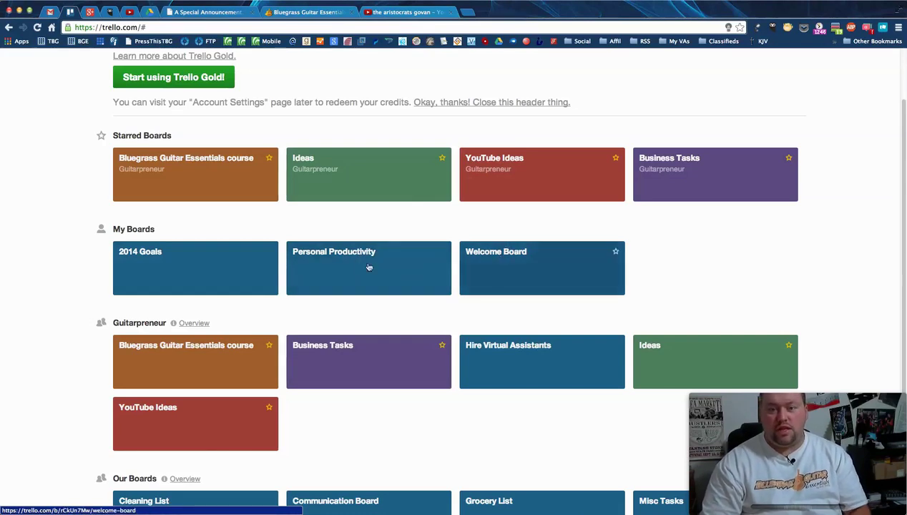
Look through the Trello boards overview, covering the Starred Boards, My Boards, Guitarpreneur and Our Boards groups.
scroll(40, 261, "down", 2)
scroll(39, 261, "down", 2)
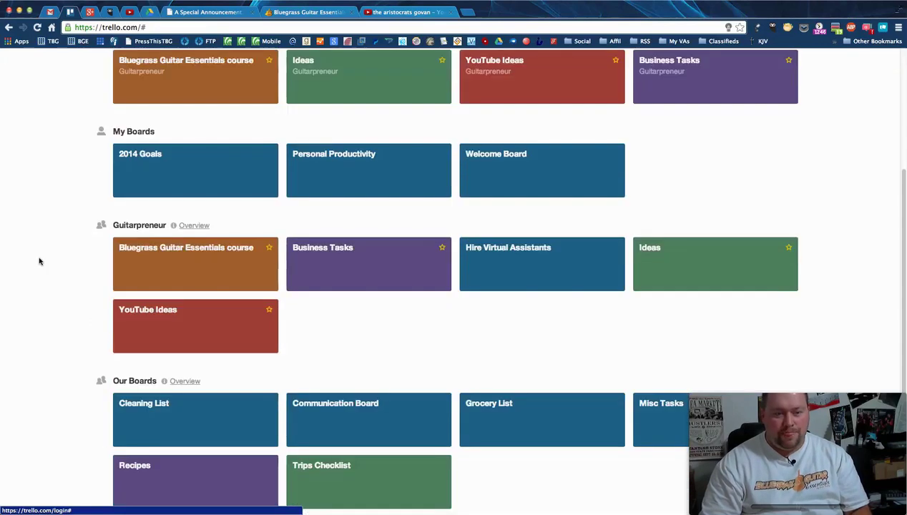
scroll(39, 261, "up", 5)
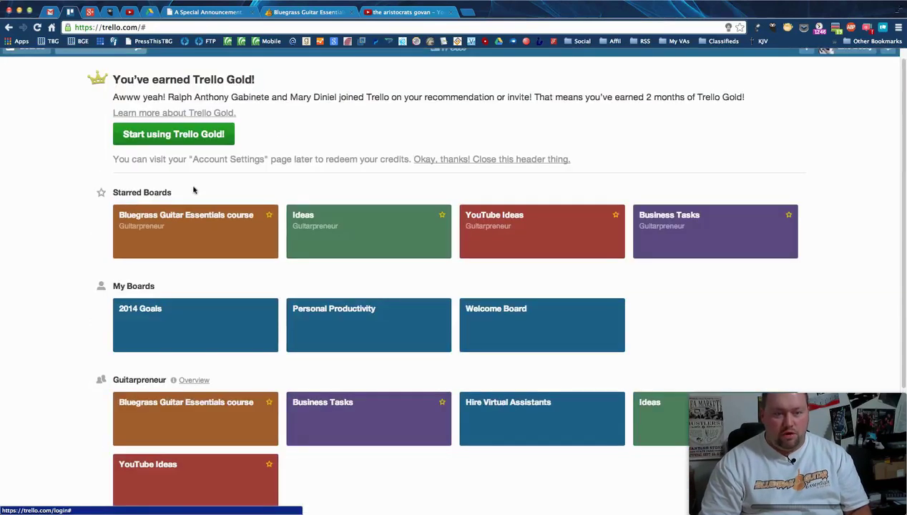
scroll(74, 231, "down", 3)
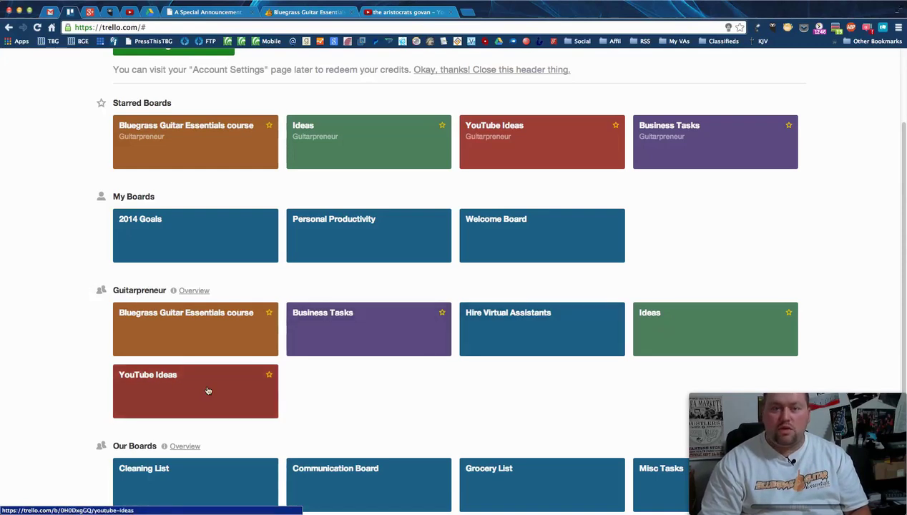
scroll(71, 307, "down", 1)
scroll(73, 304, "up", 2)
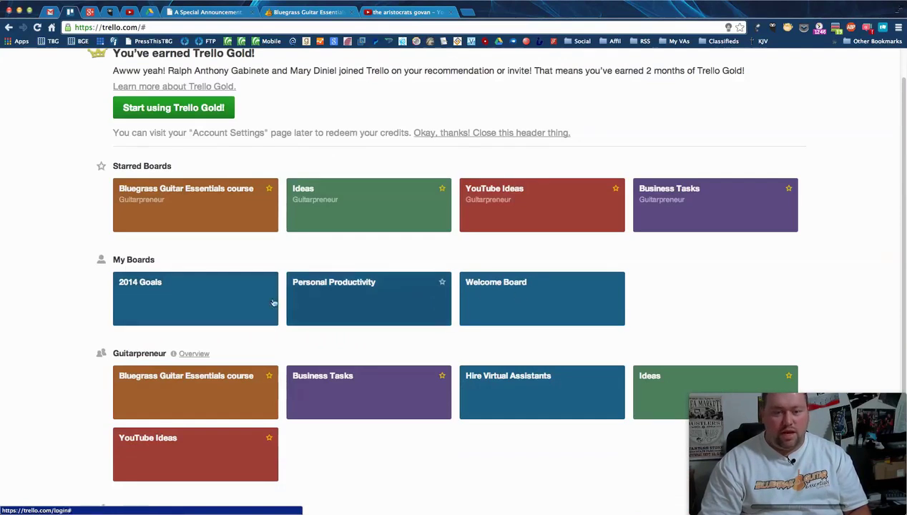
scroll(38, 297, "down", 1)
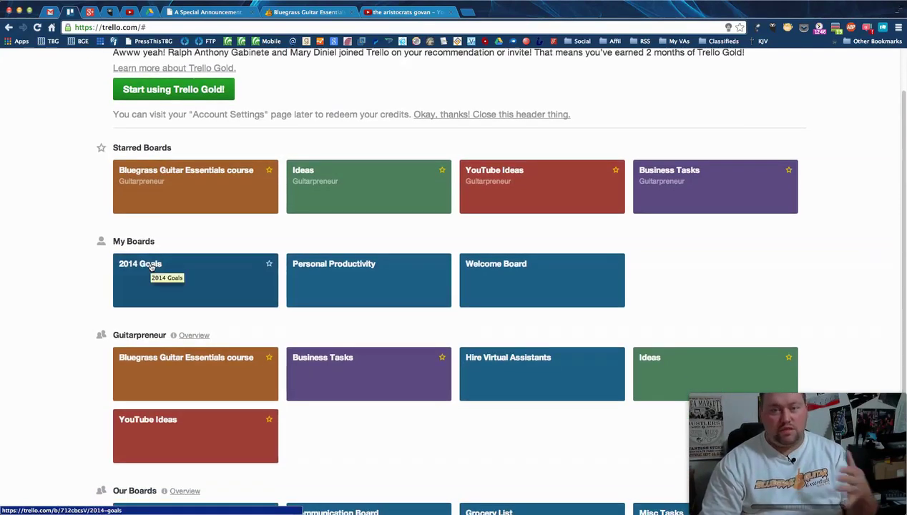
scroll(73, 281, "down", 5)
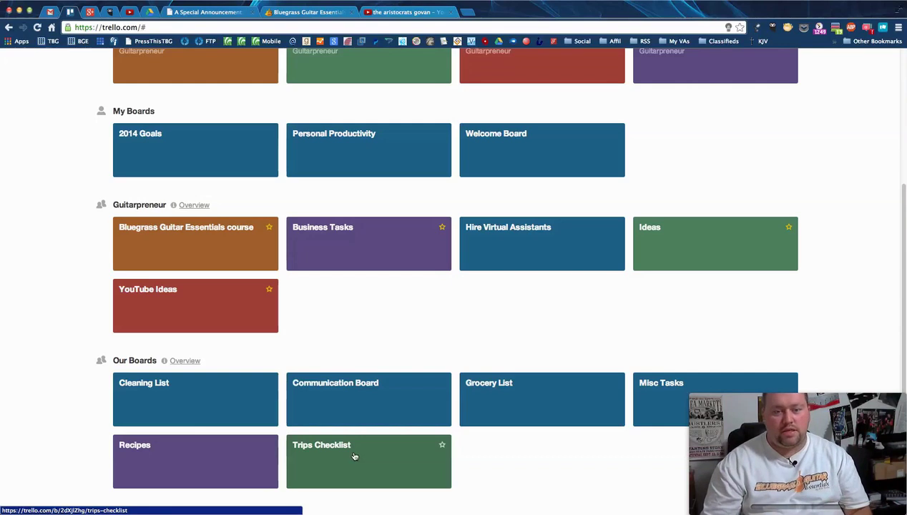
scroll(53, 310, "up", 3)
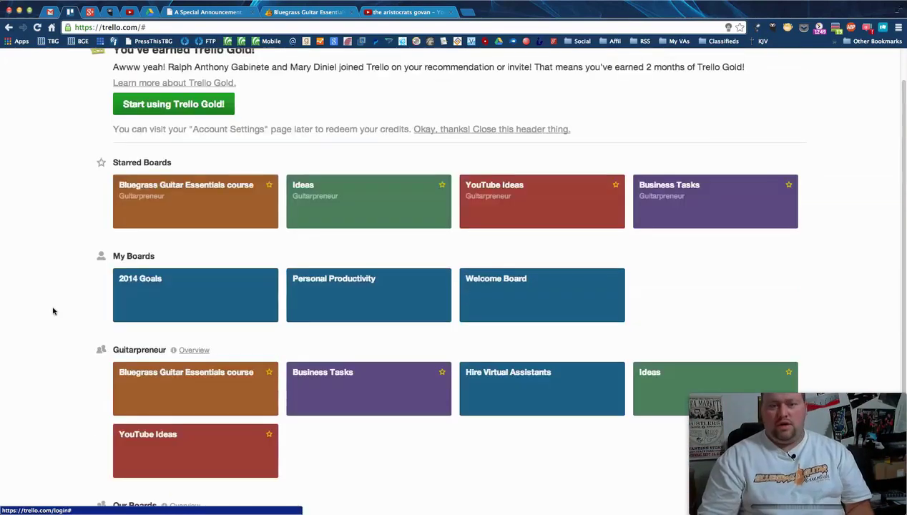
scroll(53, 311, "up", 1)
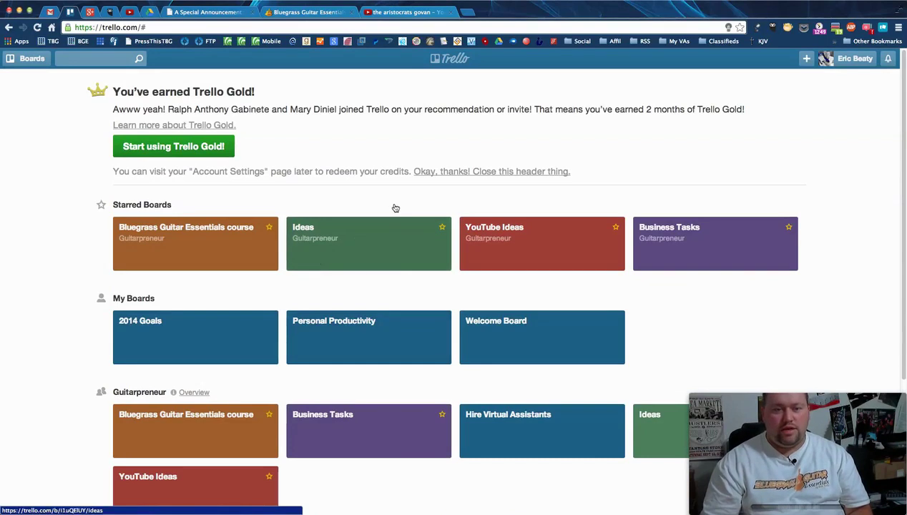
Open the Welcome Board and view the details of its "Welcome to Trello!" card, closing the card when done.
left_click(542, 336)
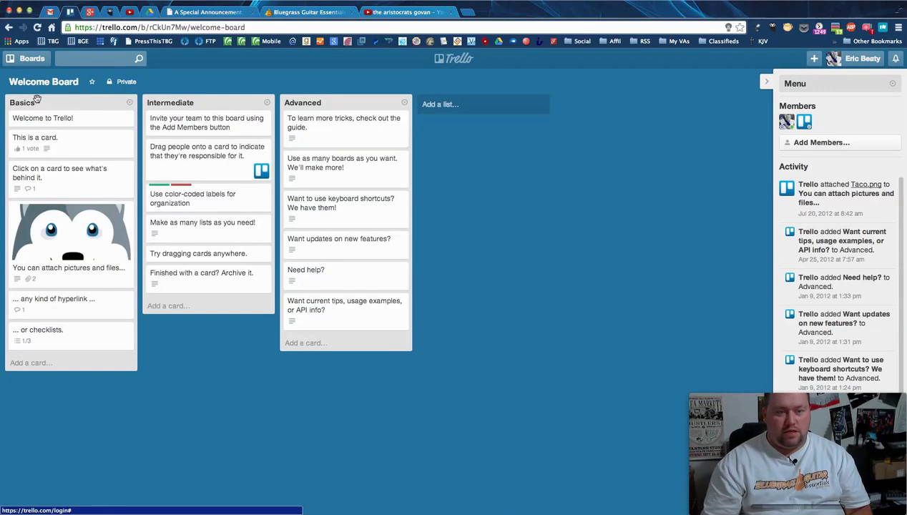
left_click(43, 120)
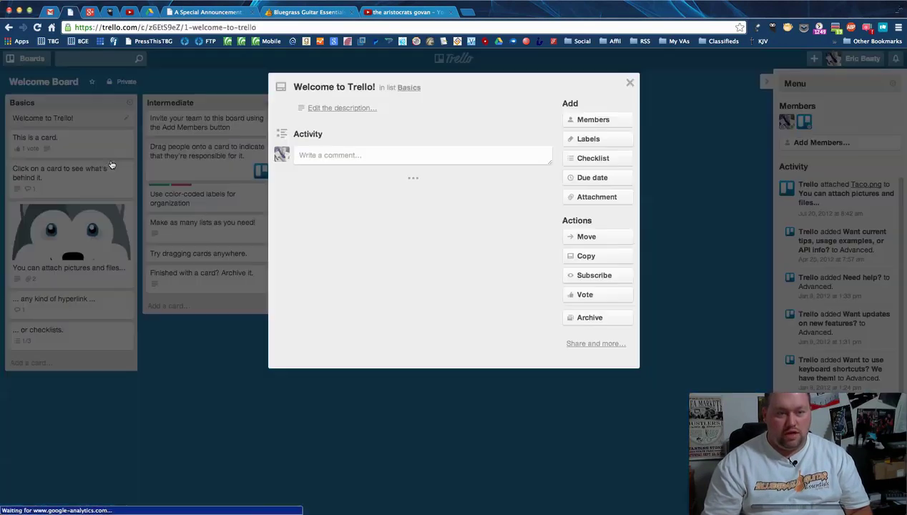
left_click(629, 85)
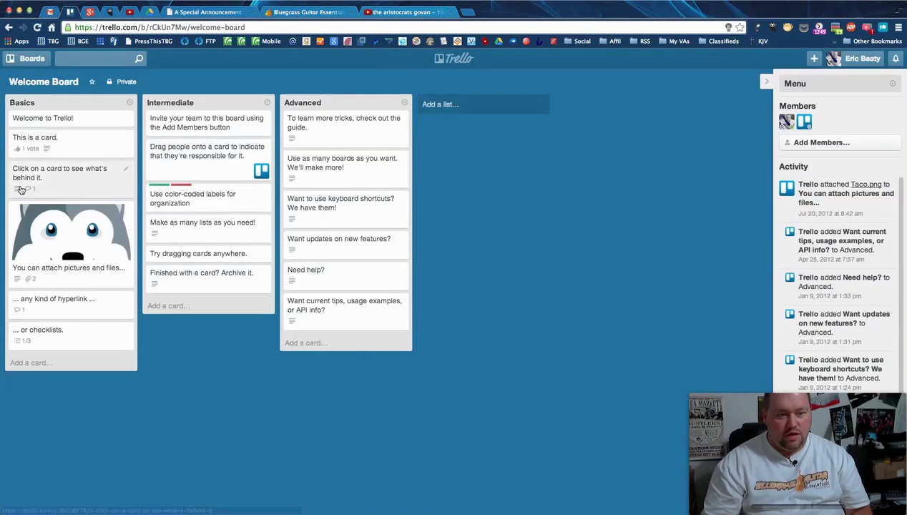
View the "This is a card." and "Click on a card to see what's behind it." cards in the Basics list, closing each.
left_click(49, 138)
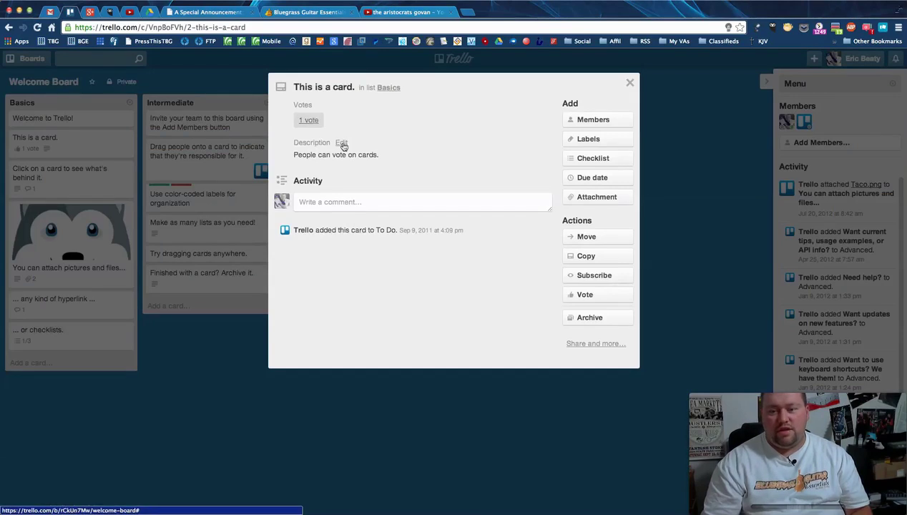
left_click(630, 83)
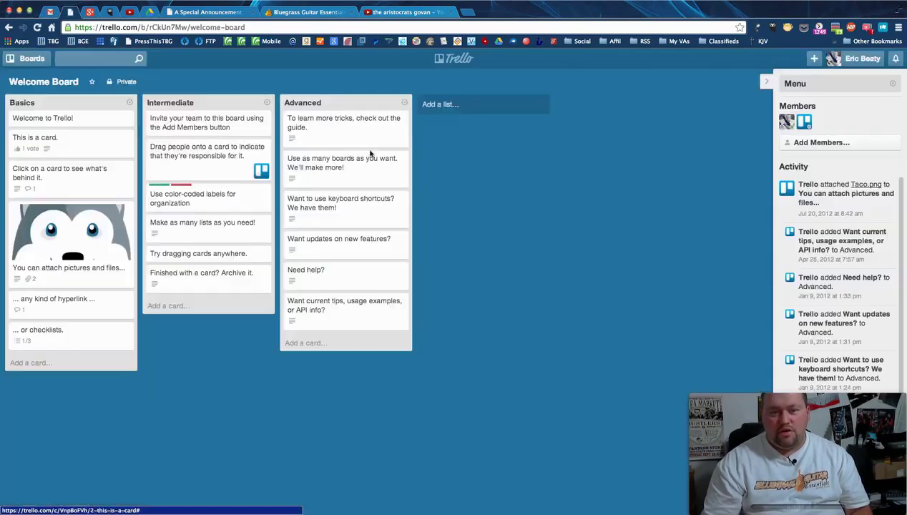
left_click(37, 145)
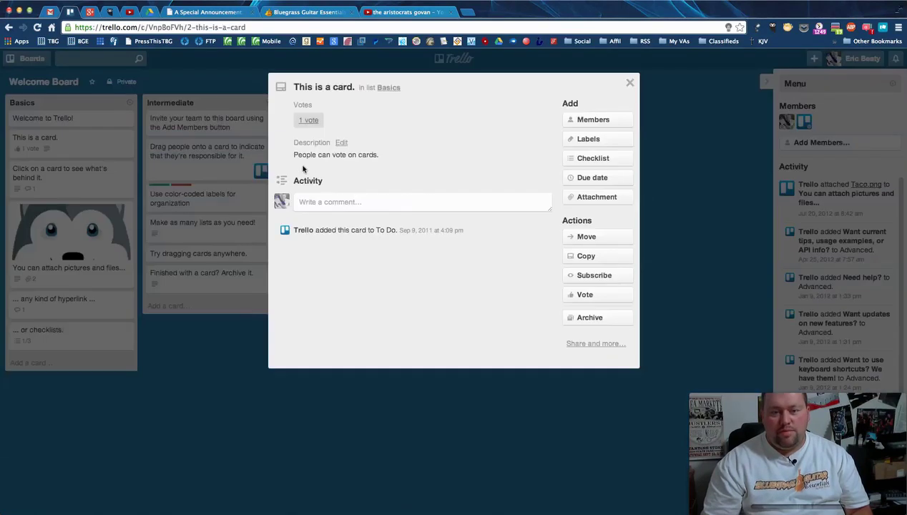
left_click(629, 83)
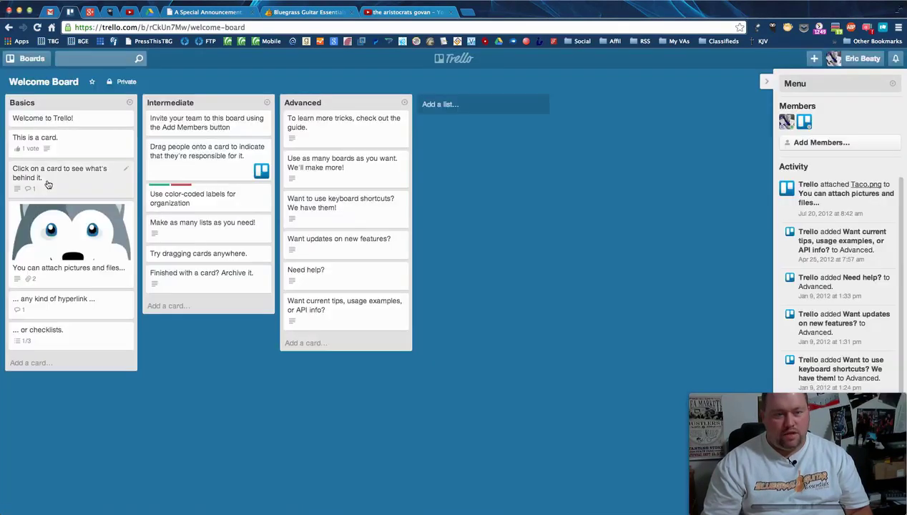
left_click(76, 185)
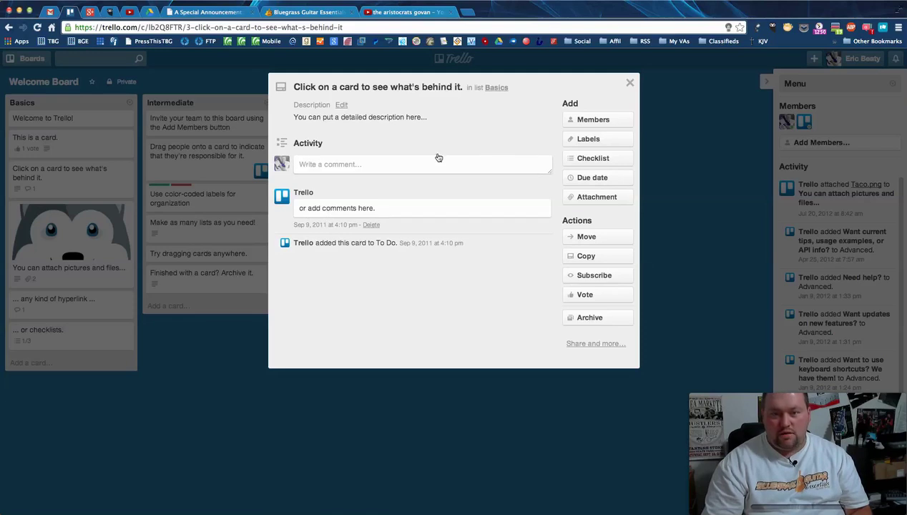
left_click(629, 83)
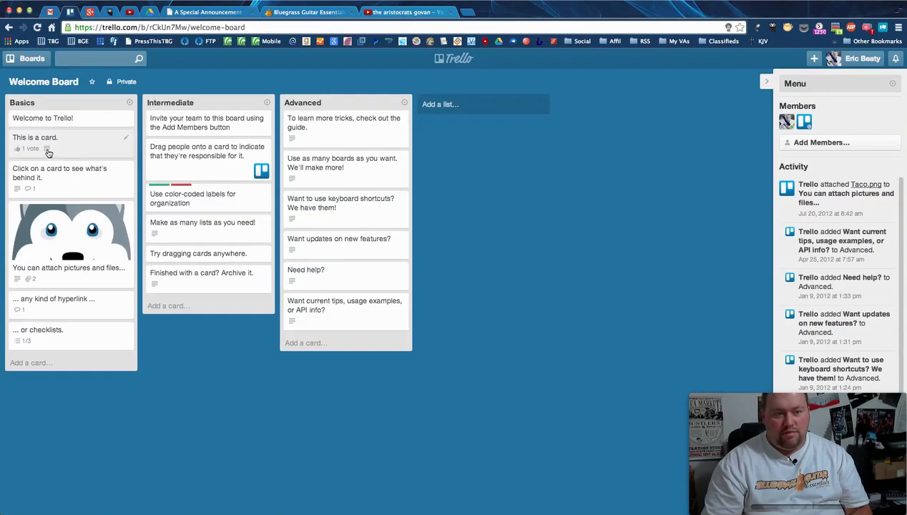
Revisit the comment on the "Click on a card to see what's behind it." card and the votes on "This is a card.", closing both.
left_click(66, 191)
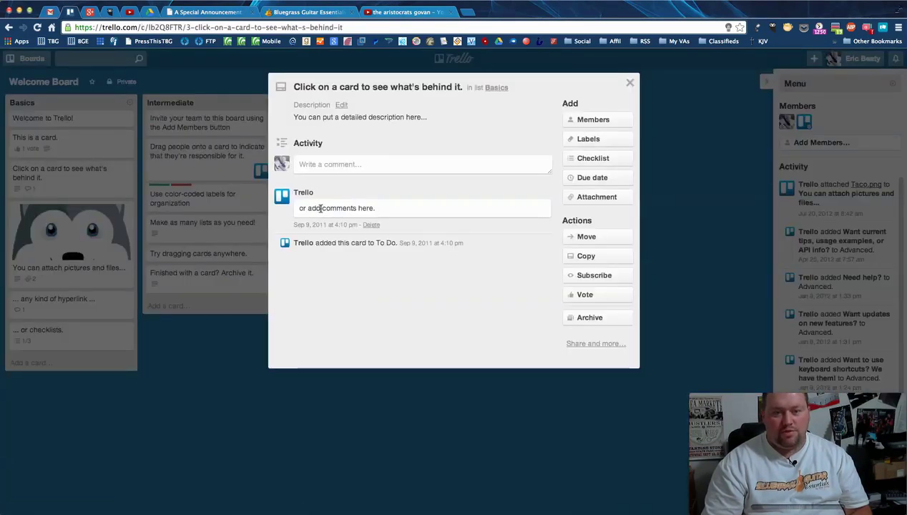
left_click(629, 83)
left_click(57, 156)
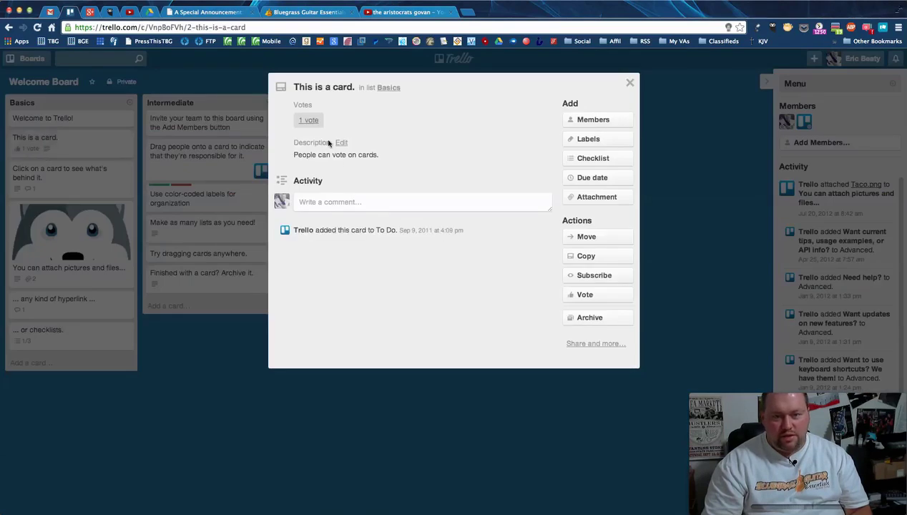
left_click(630, 84)
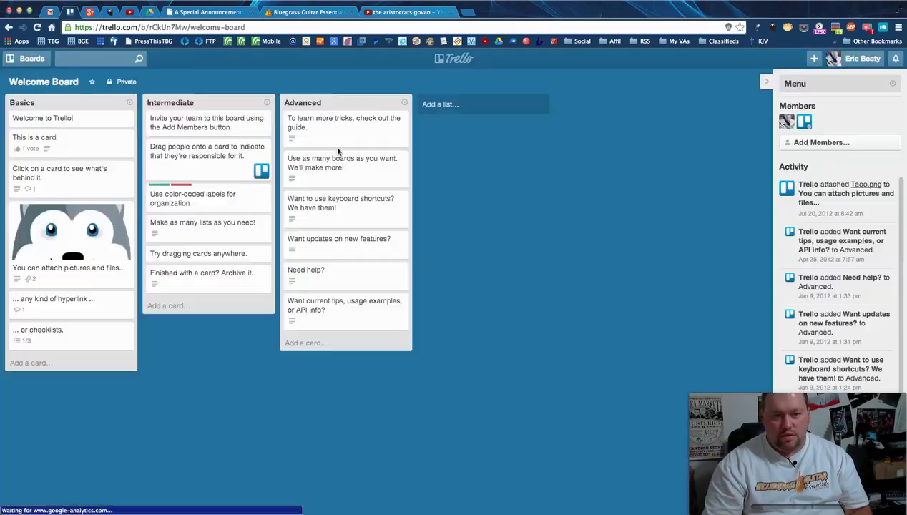
Open the "You can attach pictures and files..." card and preview its Taco.png and 6-9-2010_10-33-30_AM.png attachments, closing each preview.
left_click(76, 246)
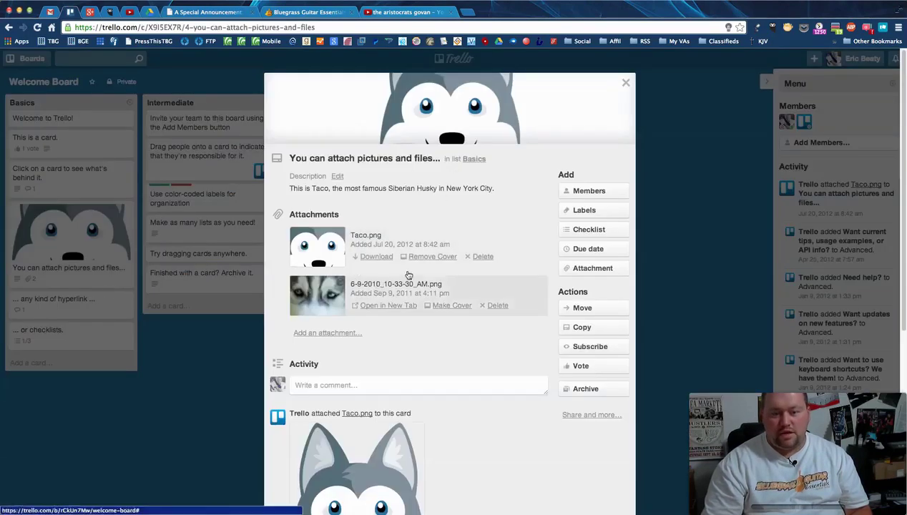
left_click(328, 269)
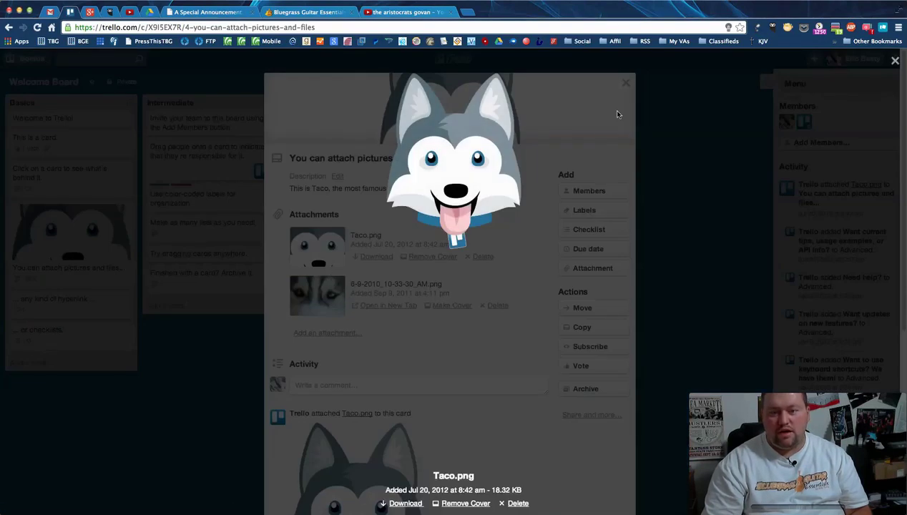
left_click(621, 83)
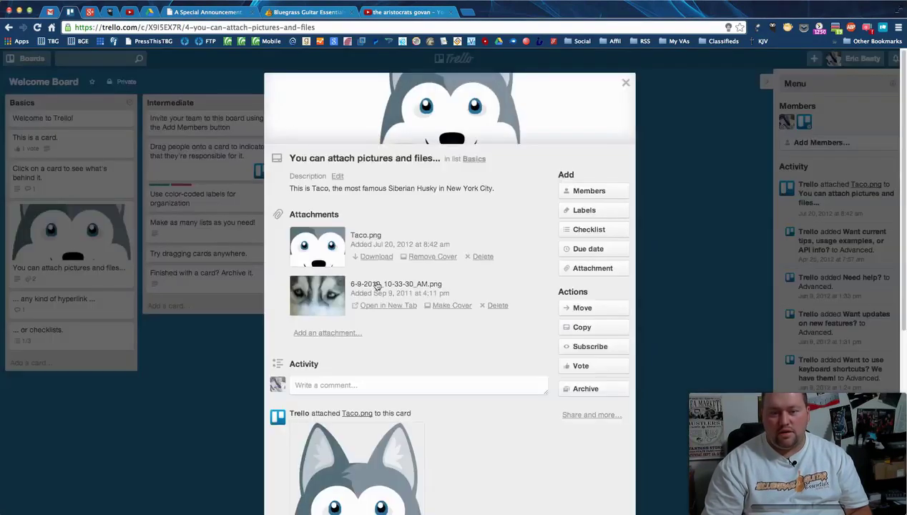
left_click(311, 294)
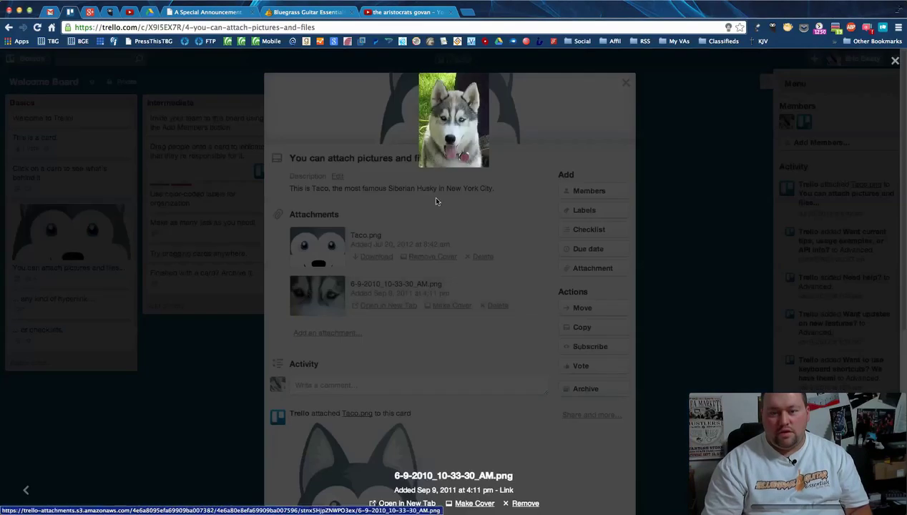
left_click(895, 60)
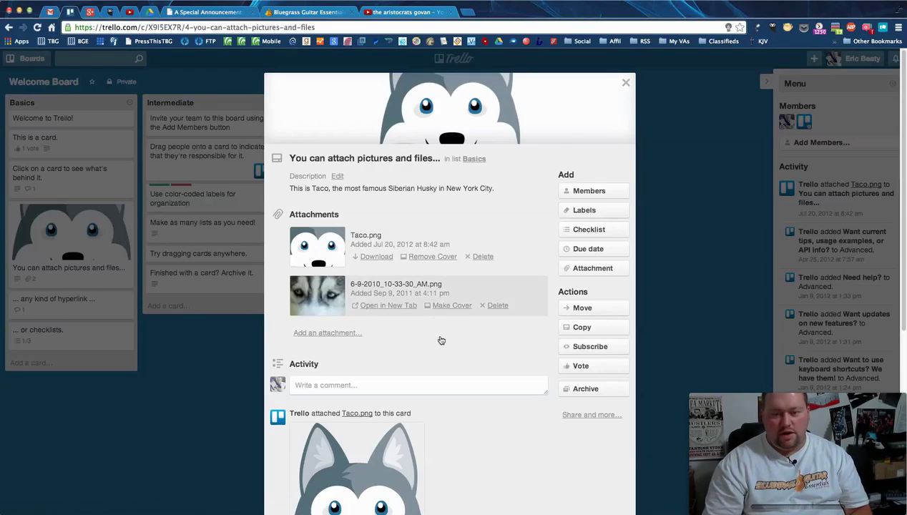
Look through the attachments card's activity history and return to its cover image and description.
scroll(441, 340, "down", 4)
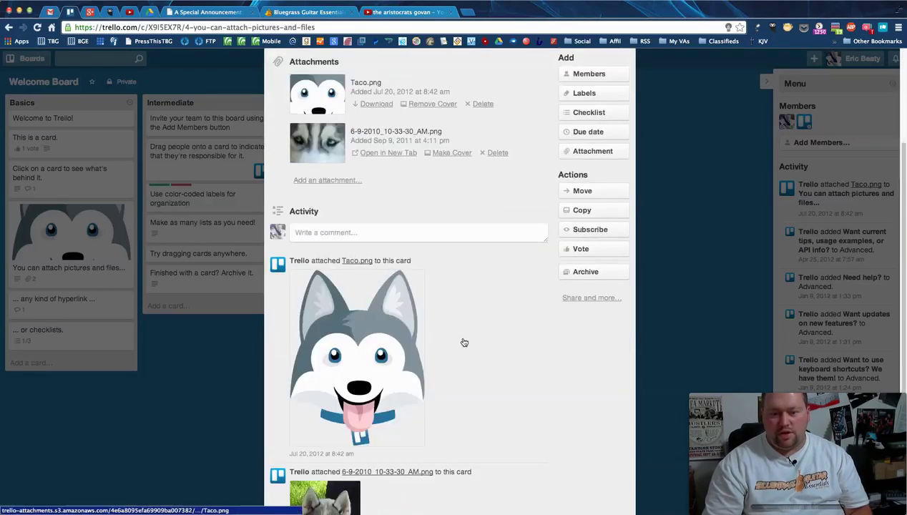
scroll(465, 343, "up", 4)
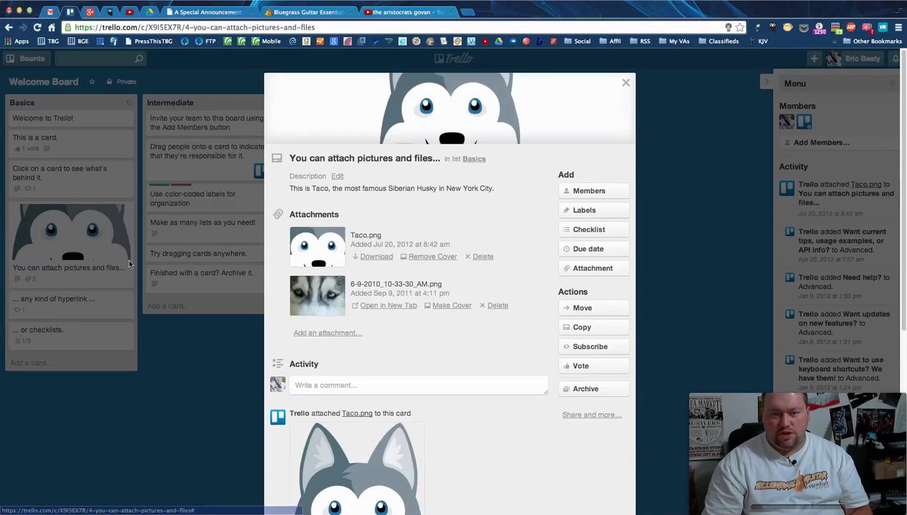
scroll(486, 374, "down", 3)
scroll(488, 374, "up", 3)
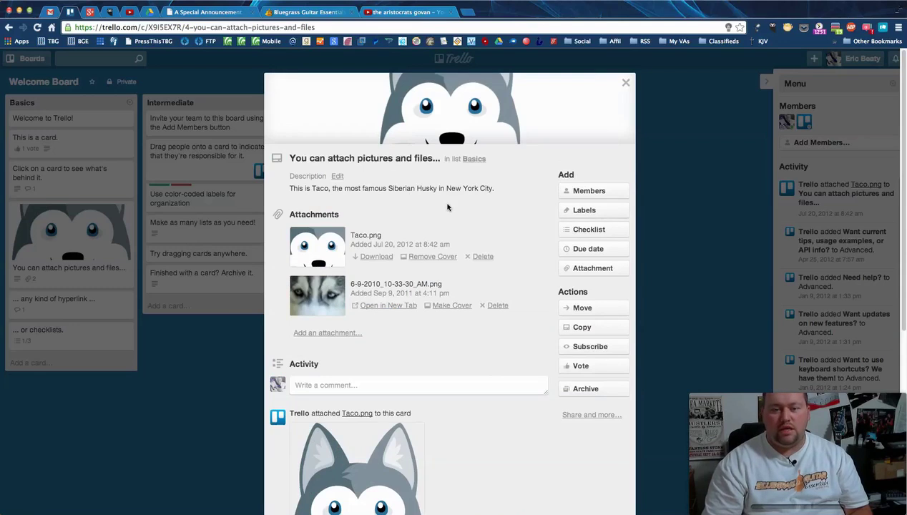
scroll(498, 225, "down", 5)
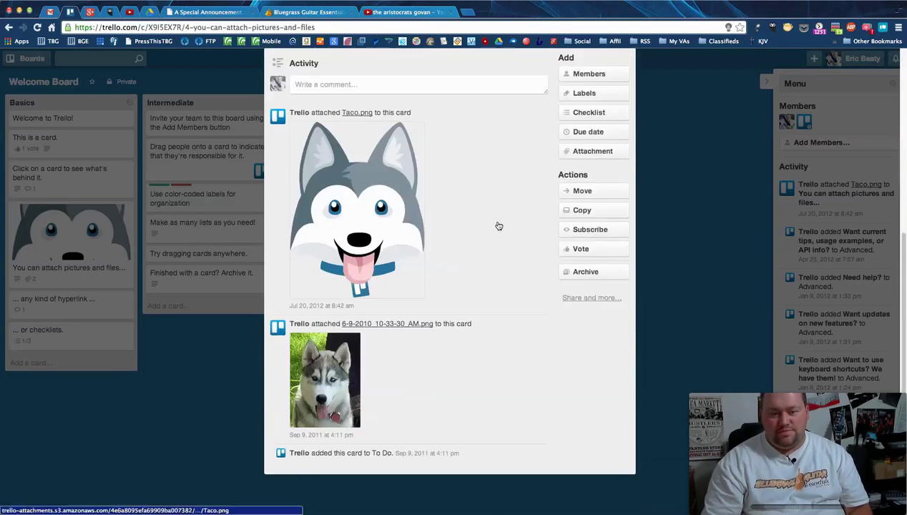
scroll(498, 226, "up", 5)
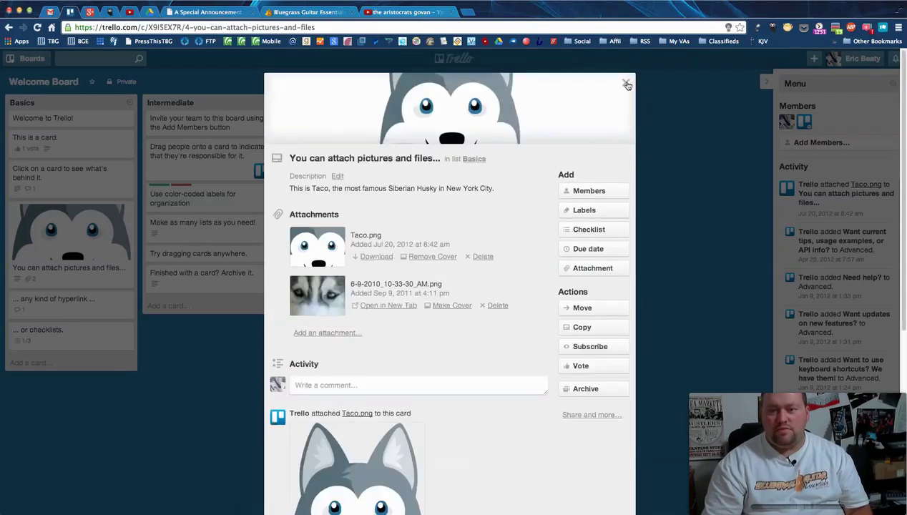
Examine the card's label colours and the board's label name fields, leaving the names blank and closing without saving.
left_click(584, 211)
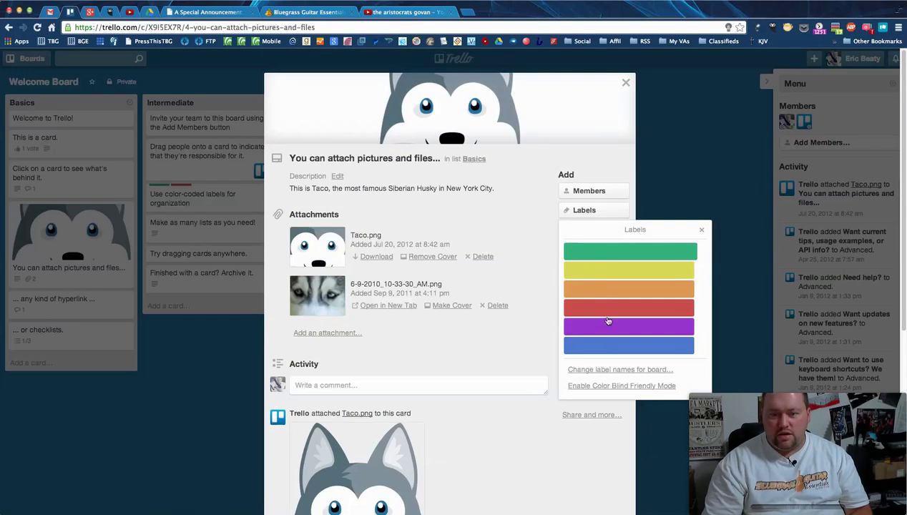
left_click(615, 371)
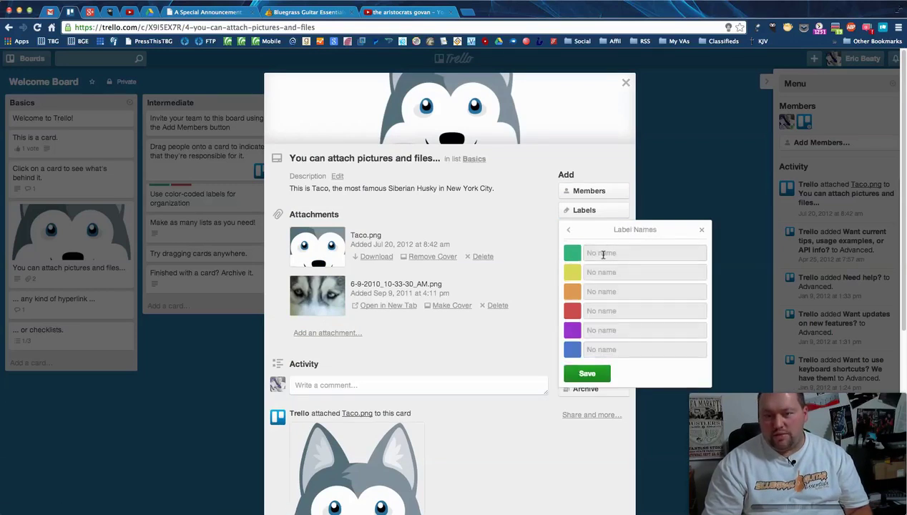
left_click(588, 292)
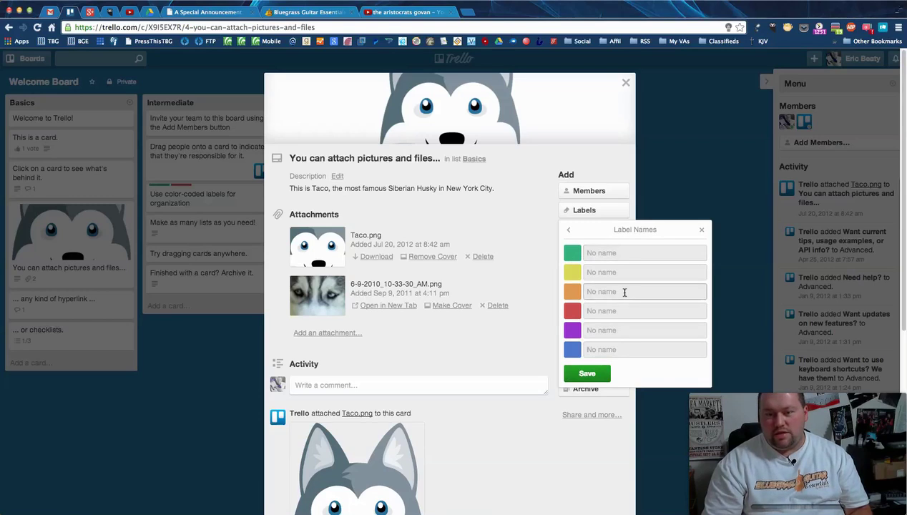
left_click(605, 334)
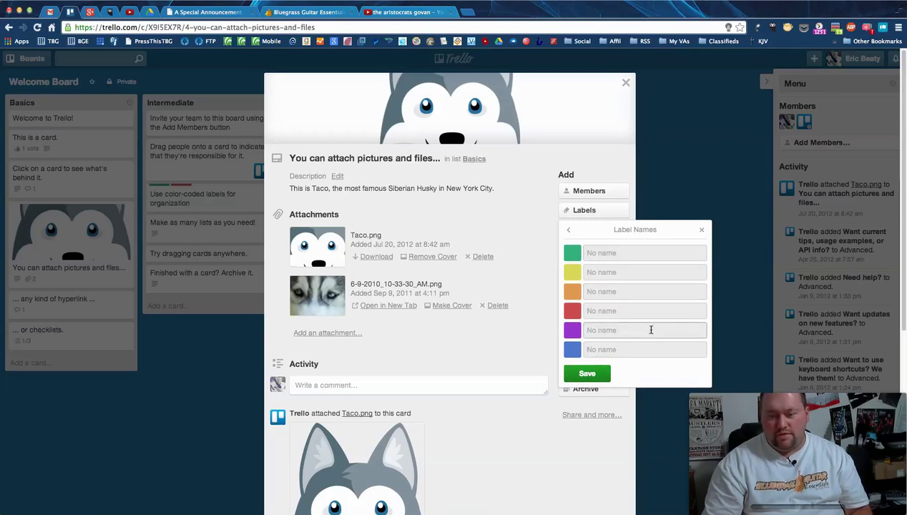
left_click(602, 310)
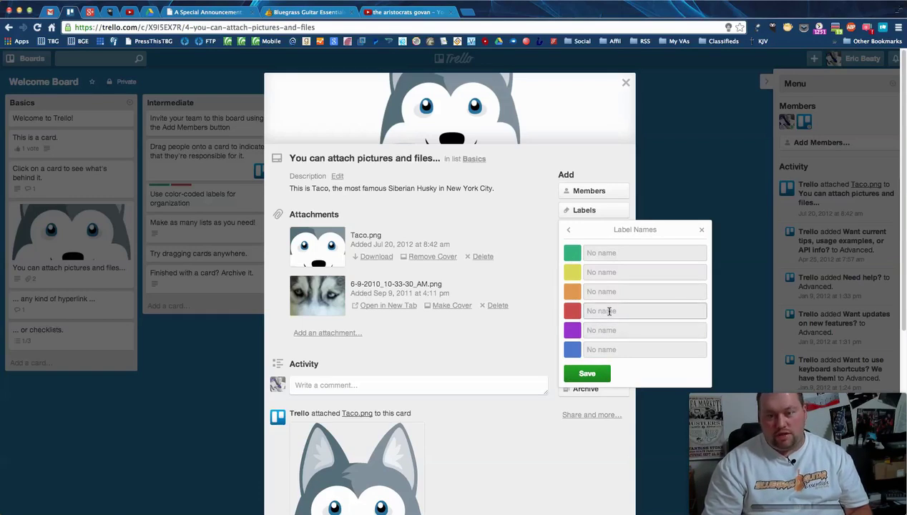
left_click(701, 230)
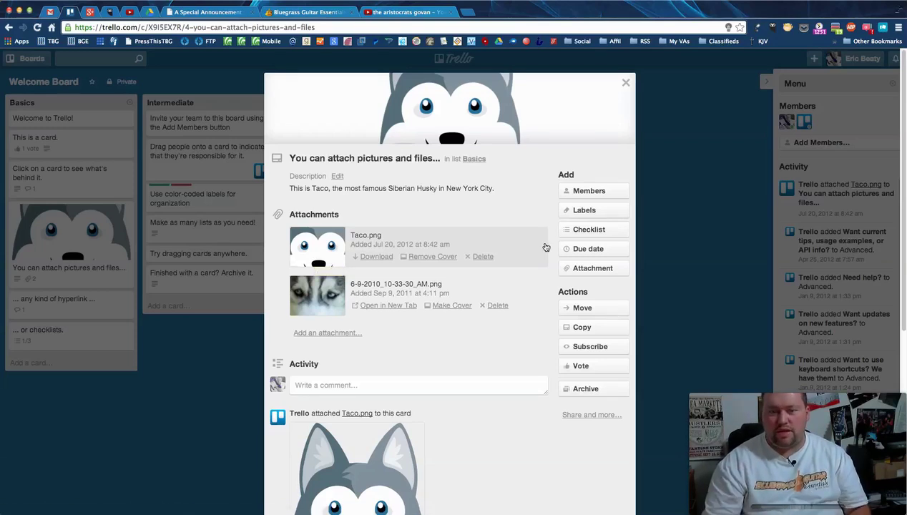
Examine the available boards, lists and positions for moving the attachments card, closing the move options without moving it.
left_click(575, 308)
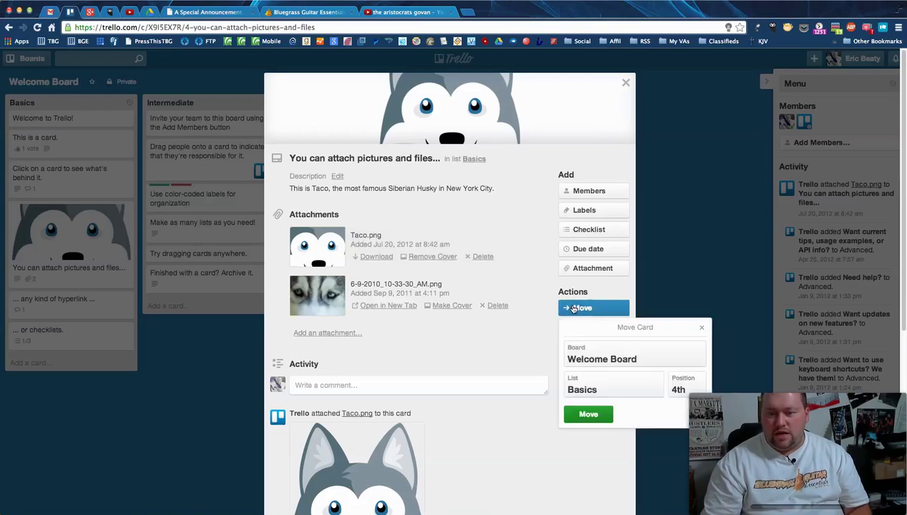
left_click(594, 347)
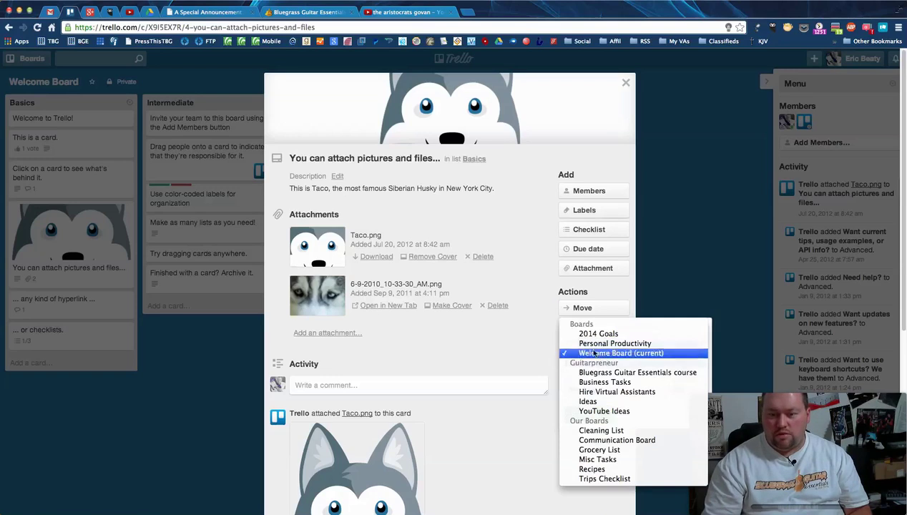
left_click(533, 349)
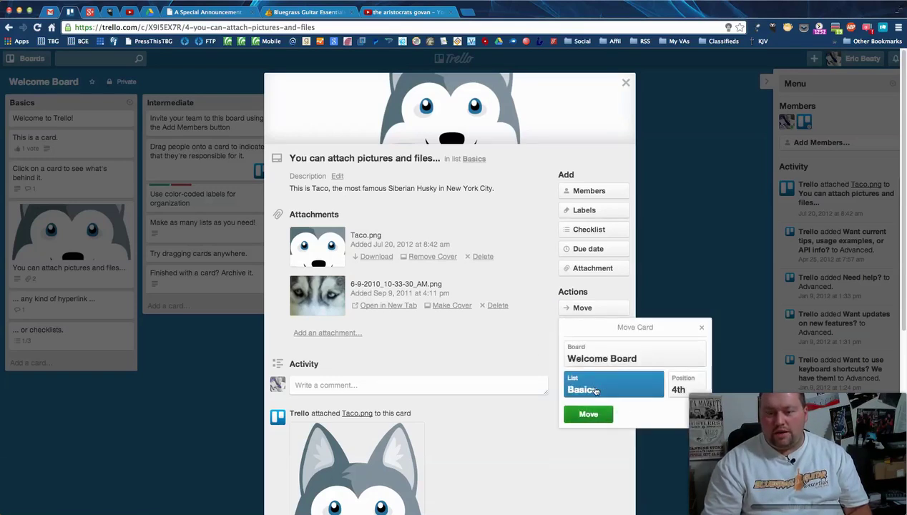
left_click(595, 390)
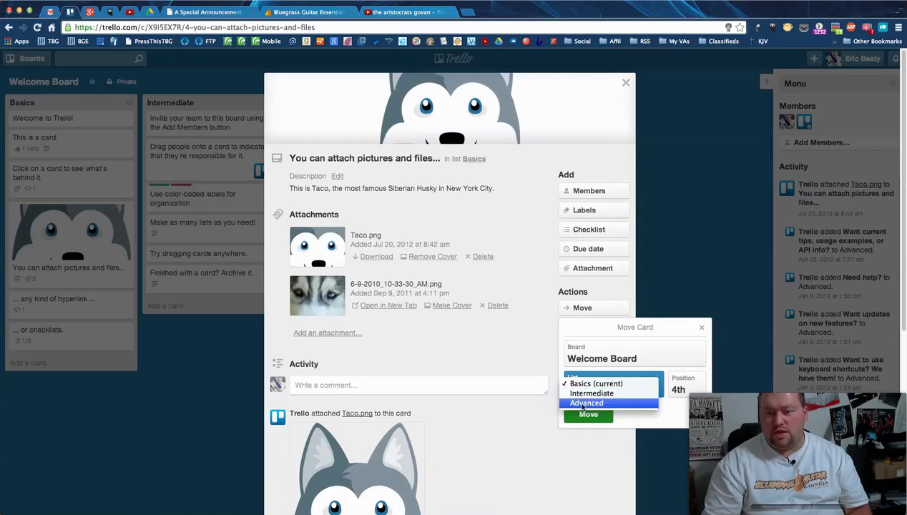
left_click(680, 380)
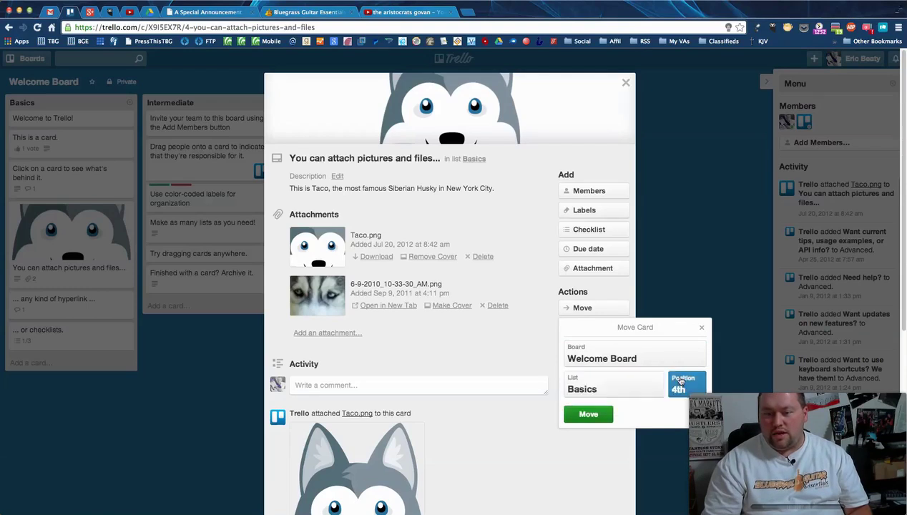
left_click(681, 384)
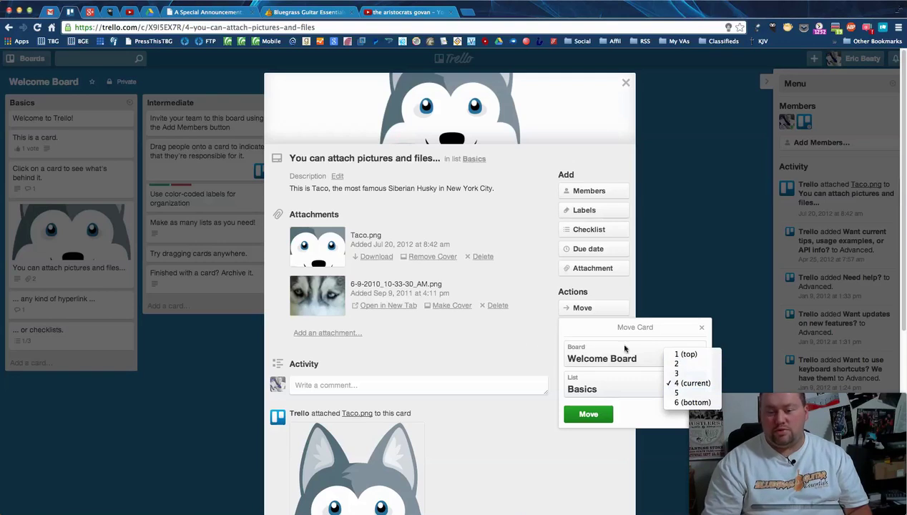
left_click(505, 350)
left_click(703, 327)
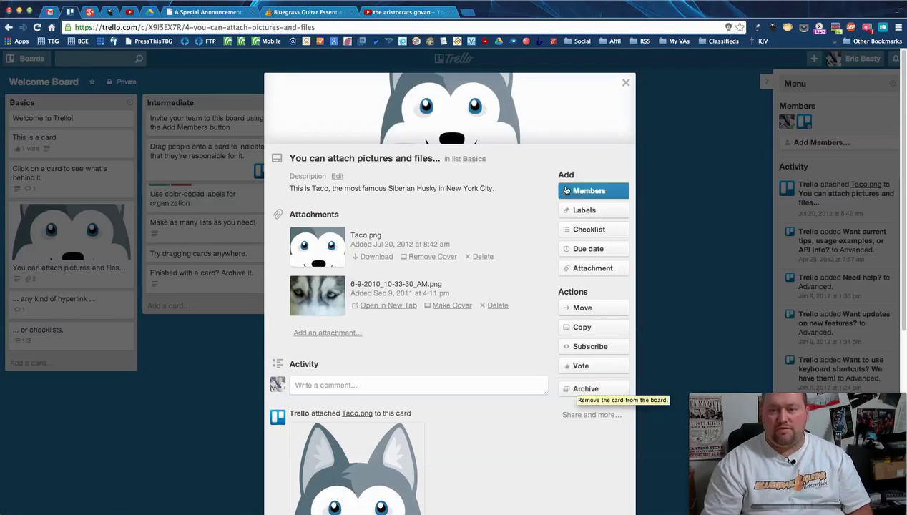
Close the attachments card and view the "... any kind of hyperlink ..." card with its embedded video, closing it when done.
left_click(626, 85)
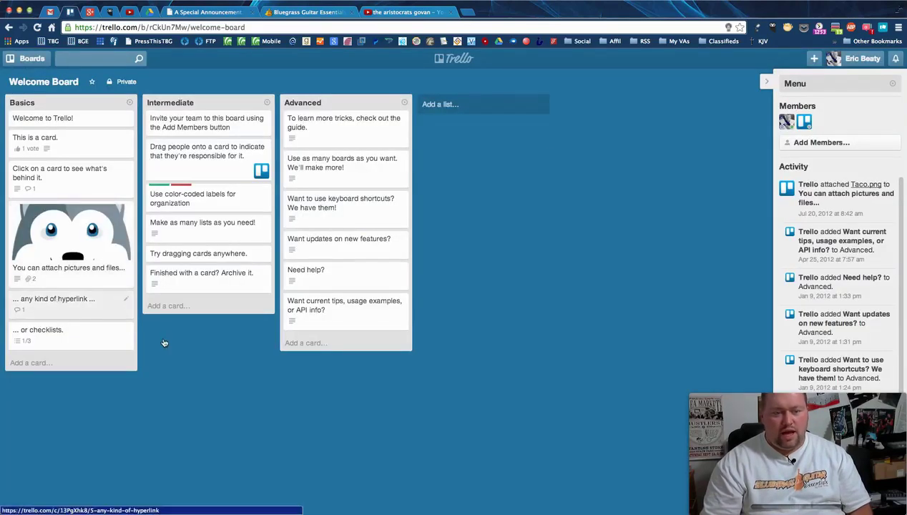
left_click(72, 294)
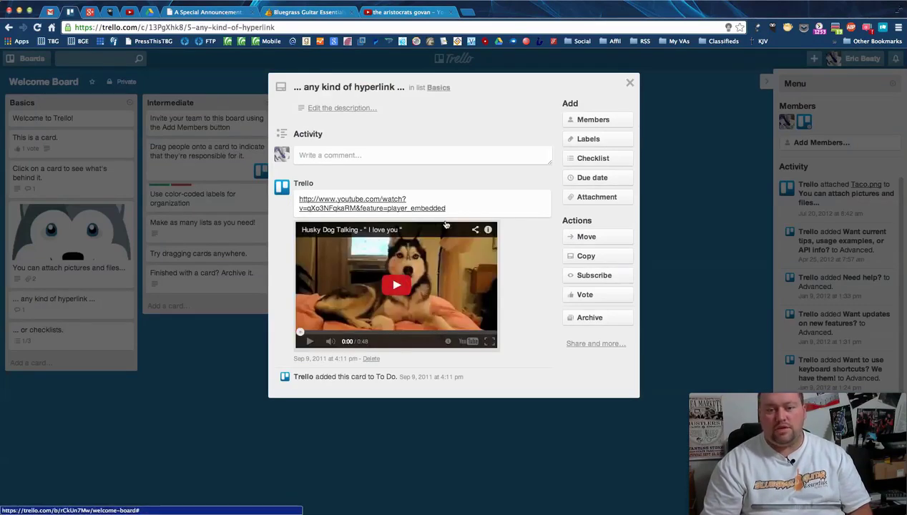
left_click(629, 83)
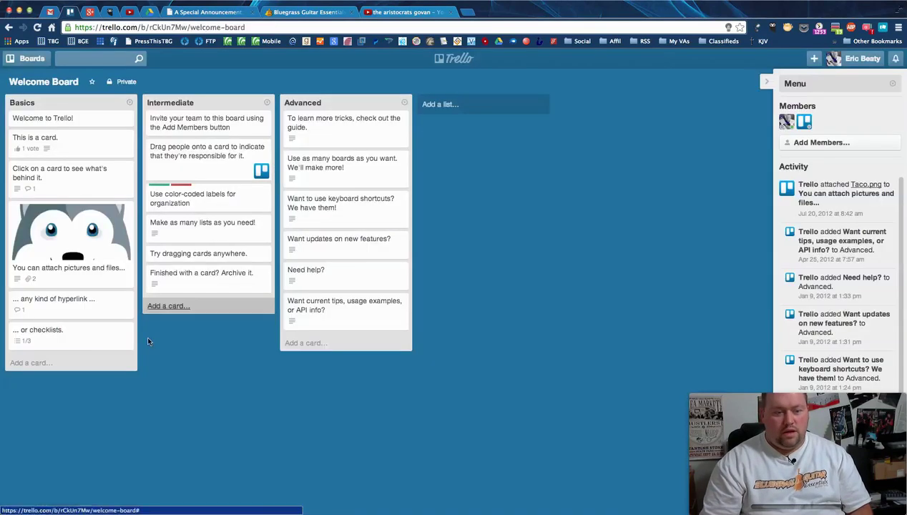
Mark "Invite your team" complete in the "... or checklists." card, clear that mark again, and close the card.
left_click(98, 346)
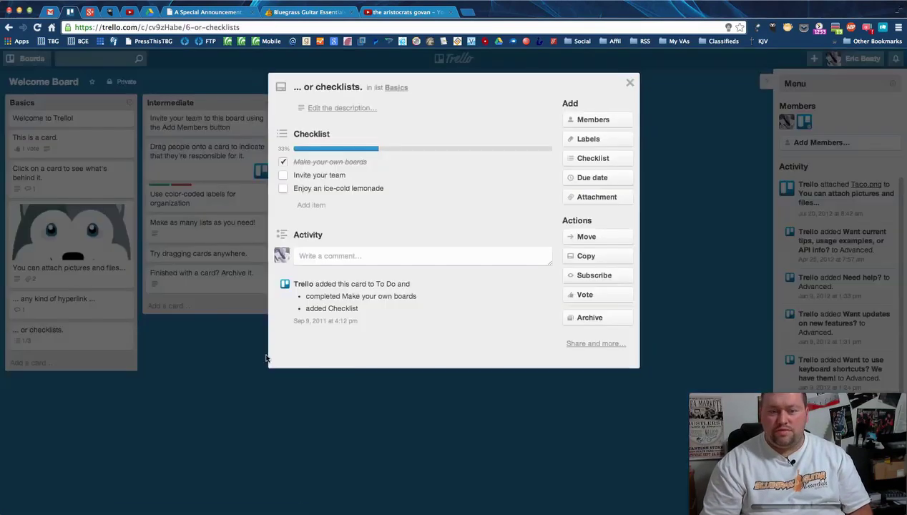
left_click(283, 178)
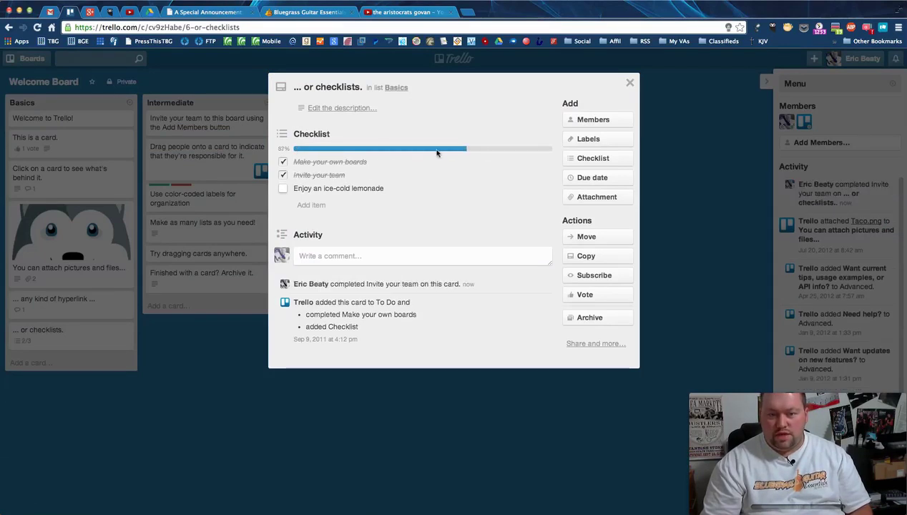
left_click(283, 176)
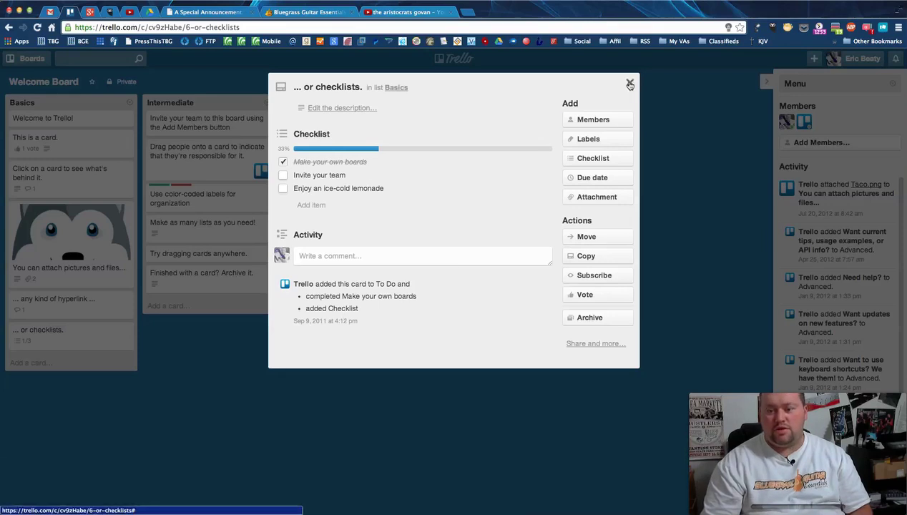
left_click(630, 84)
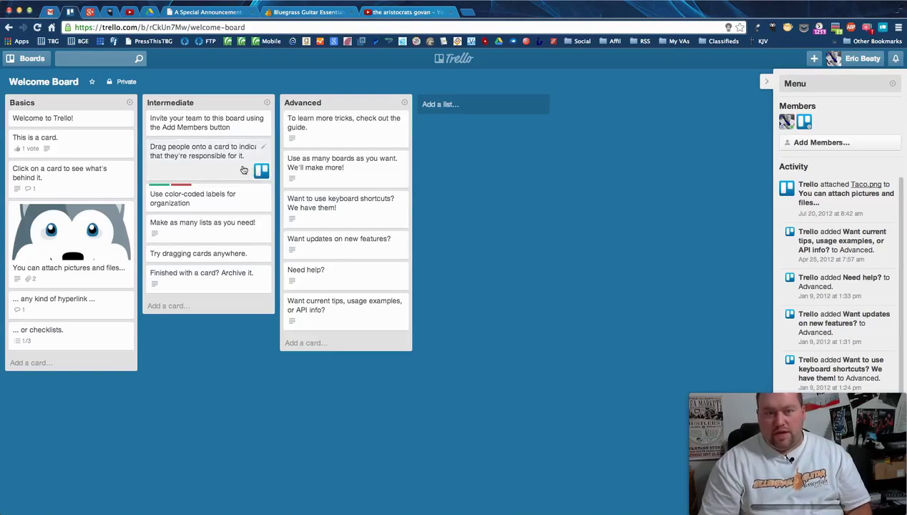
View the "Invite your team to this board using the Add Members button" card in the Intermediate list and close it.
left_click(225, 126)
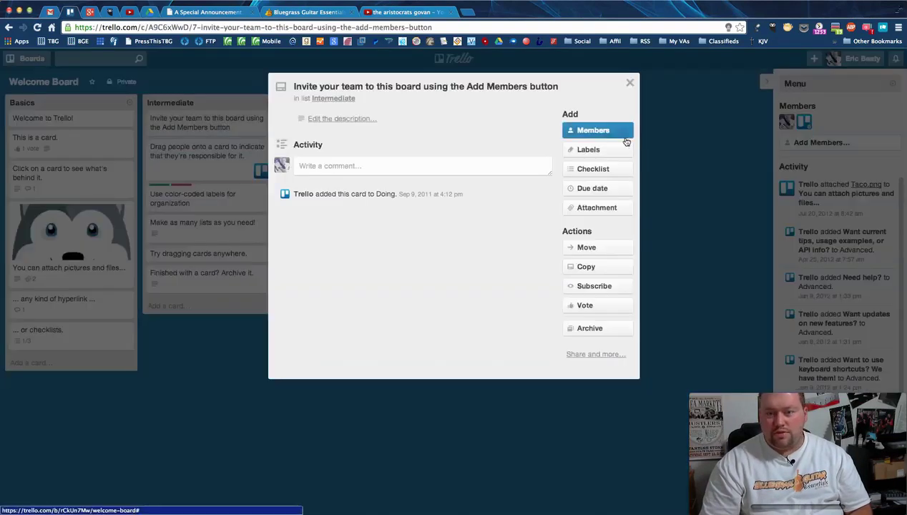
left_click(630, 85)
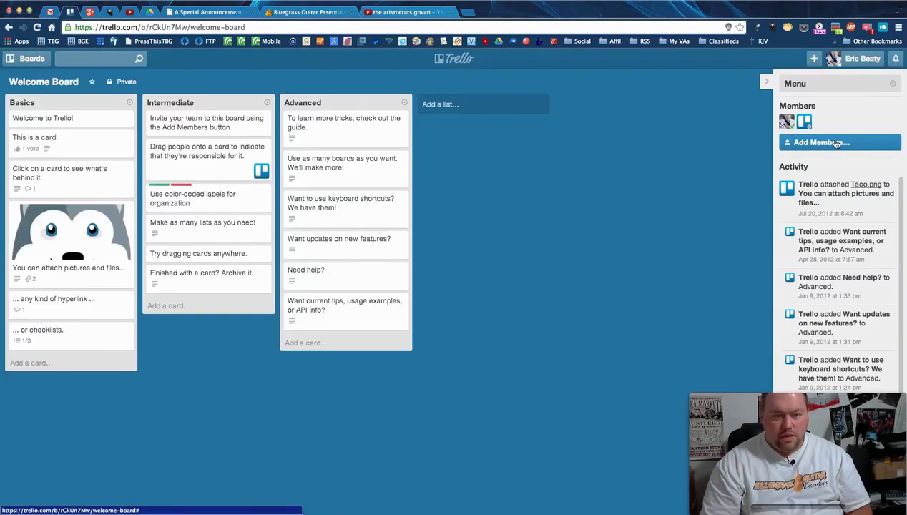
View the "Make as many lists as you need!" card and the Intermediate list's available actions, closing both without making changes.
left_click(206, 226)
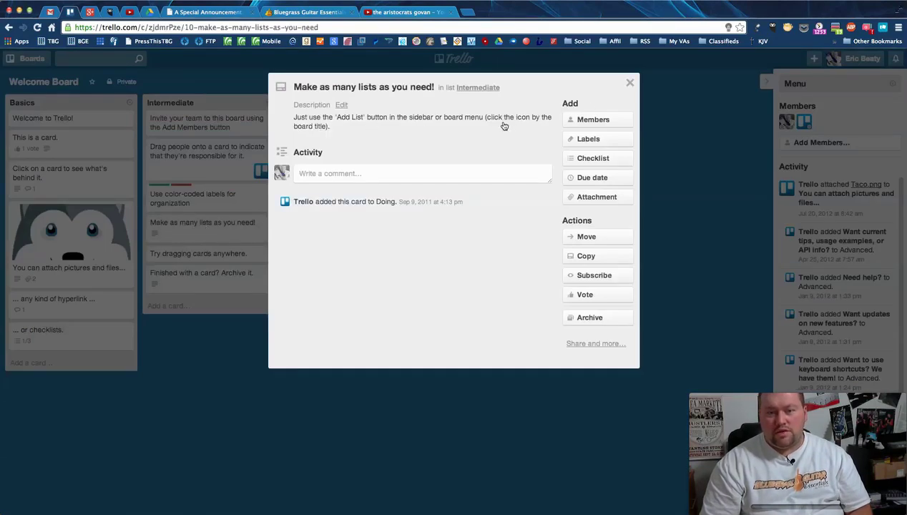
left_click(630, 83)
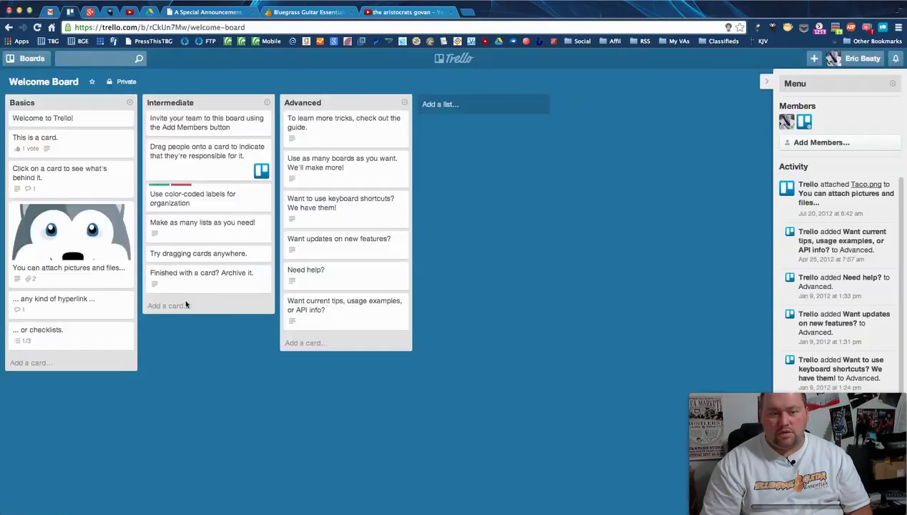
left_click(266, 103)
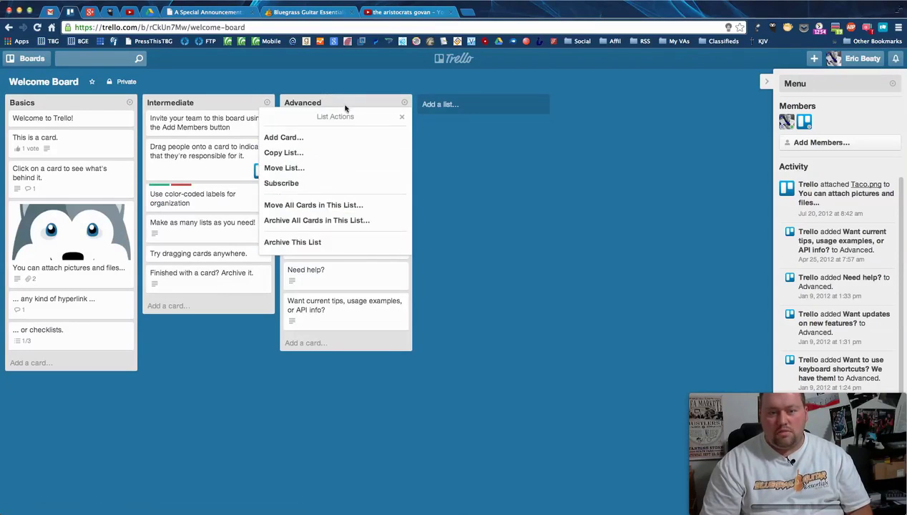
left_click(461, 115)
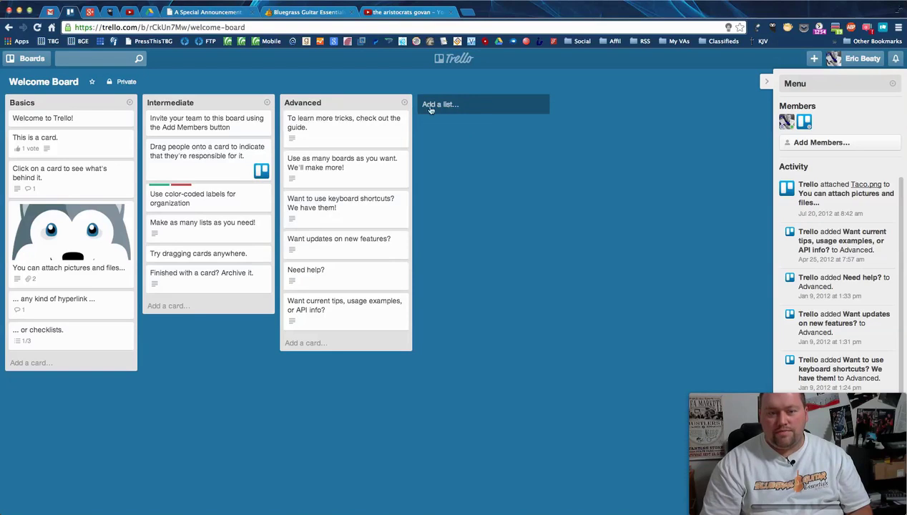
left_click(192, 231)
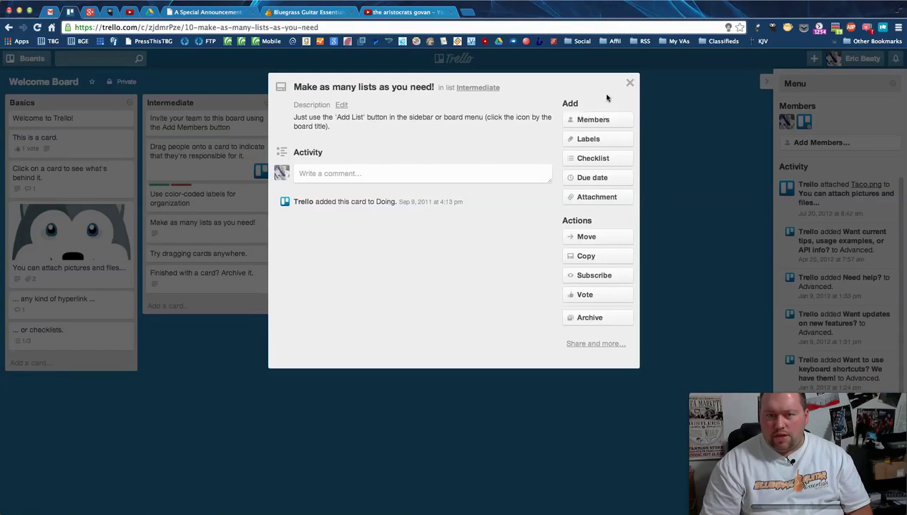
left_click(630, 85)
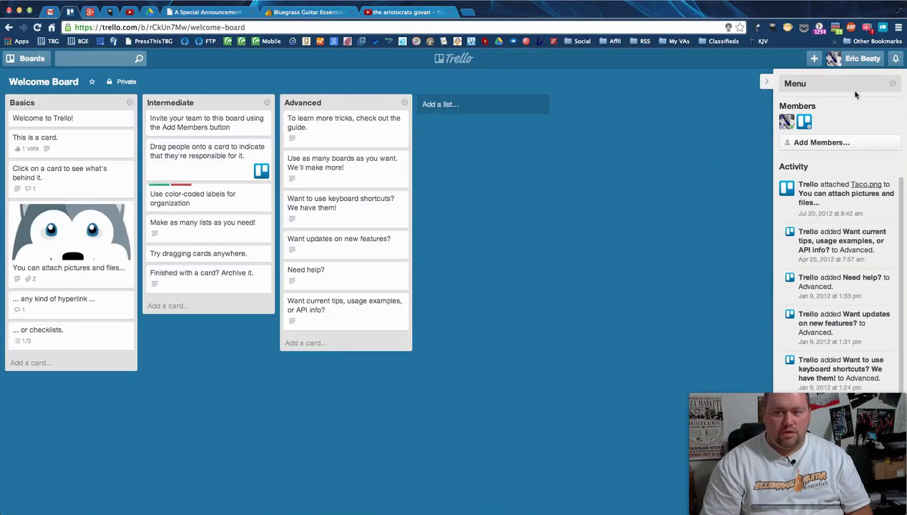
Expand the board menu and view the Share, Print, and Export options, closing them without exporting anything.
left_click(893, 84)
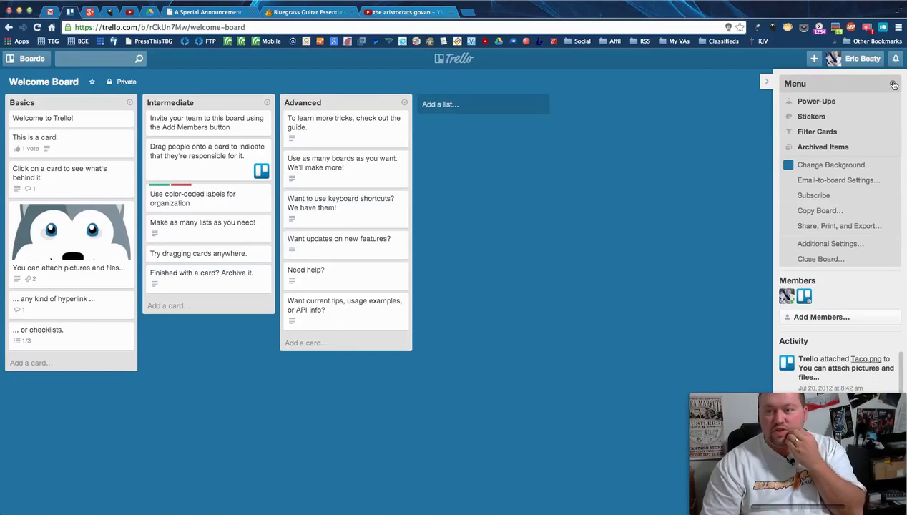
left_click(838, 226)
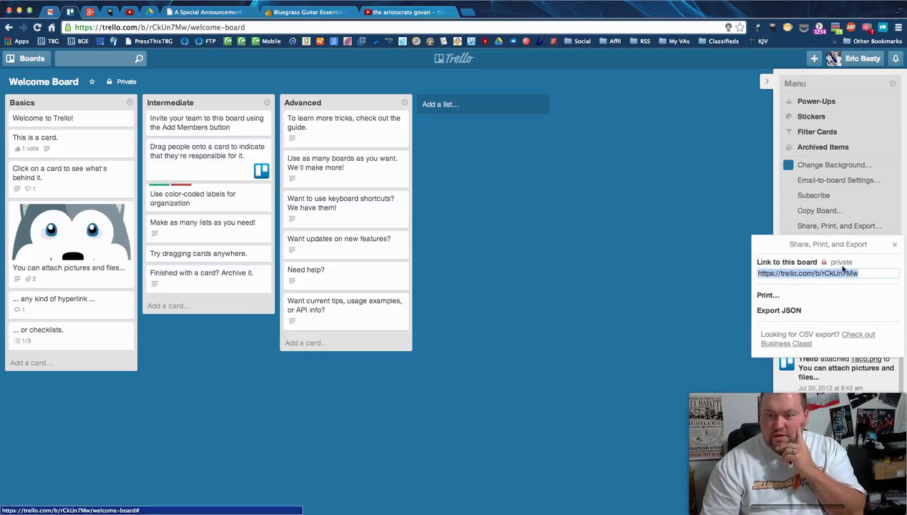
left_click(893, 244)
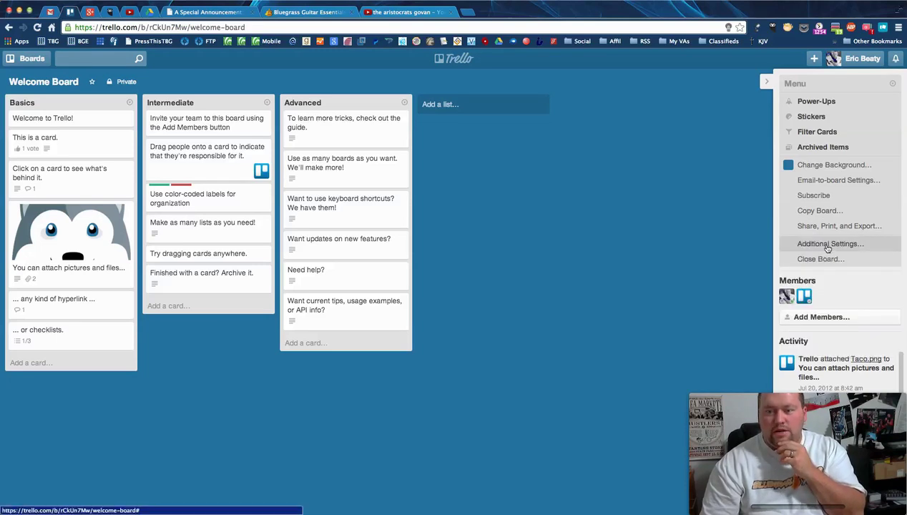
Browse the board background colours, photos and patterns, returning to the board menu without changing the background.
left_click(836, 166)
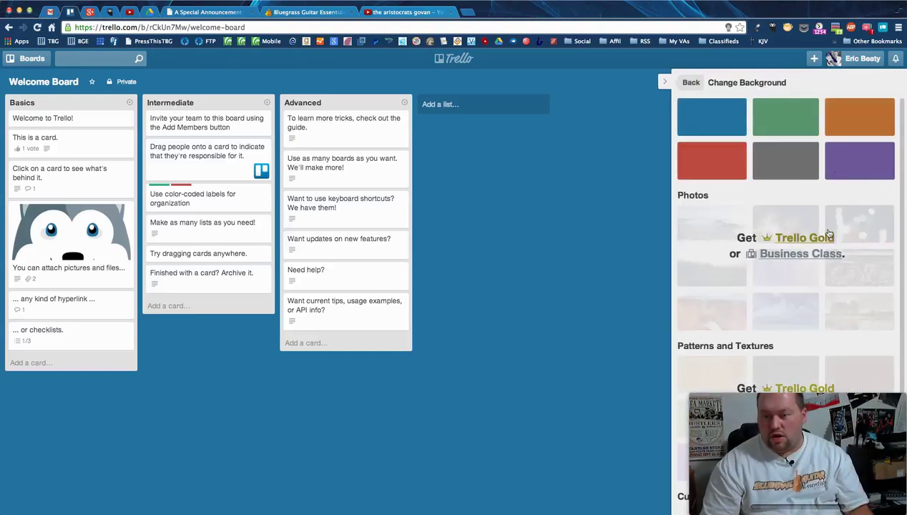
scroll(710, 289, "down", 2)
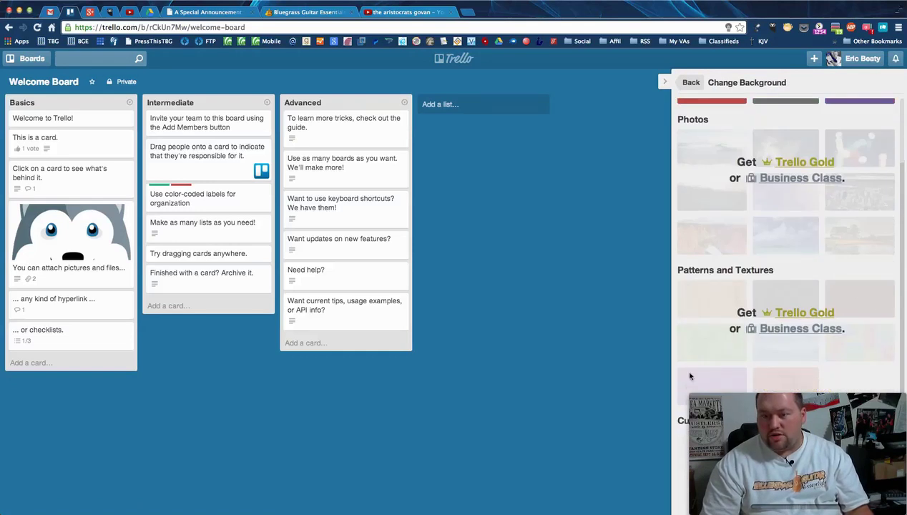
scroll(785, 328, "up", 2)
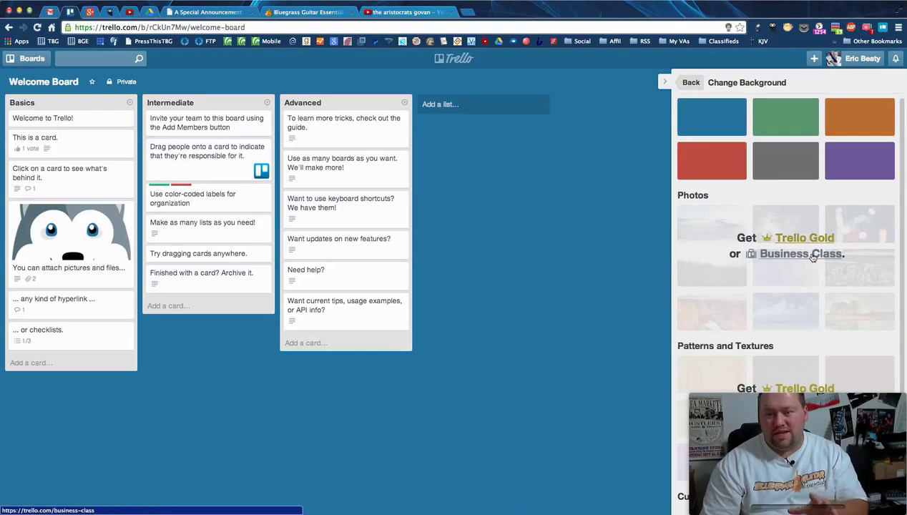
left_click(690, 83)
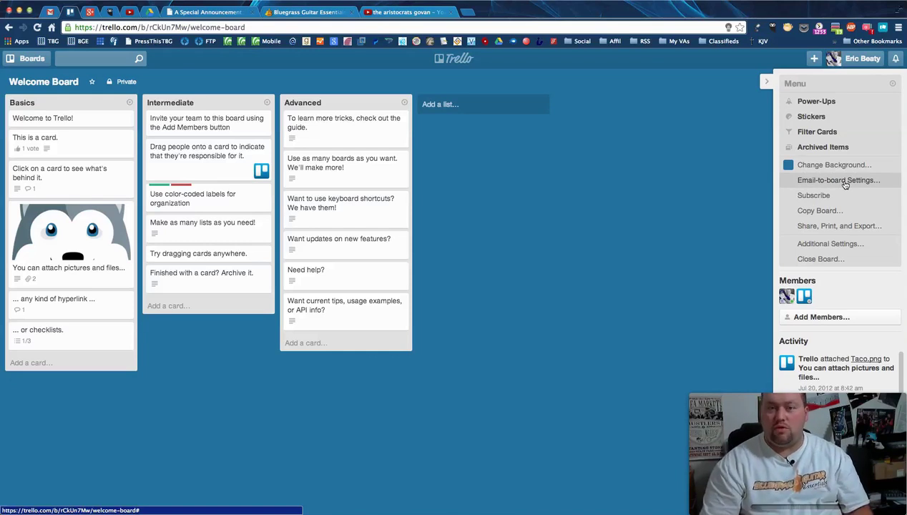
View the email-to-board settings, highlight the board's full e-mail address, and close the settings.
left_click(844, 184)
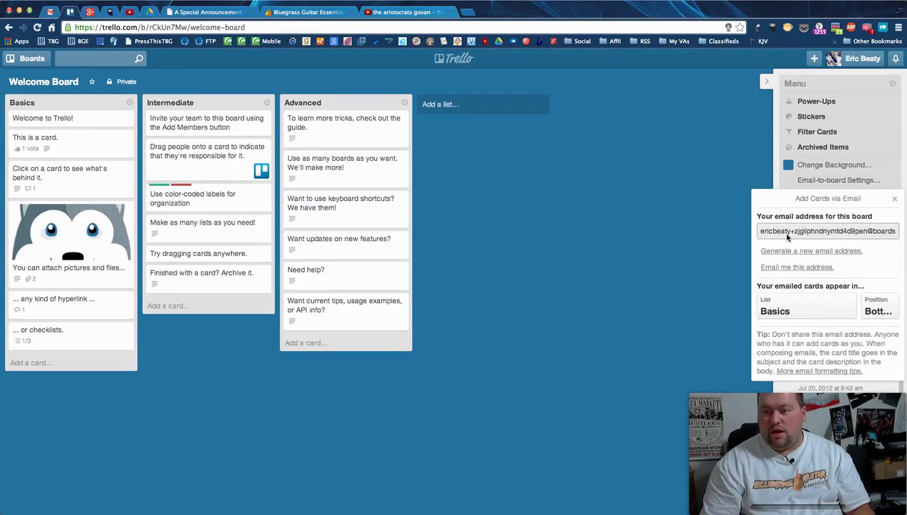
left_click_drag(873, 234, 759, 231)
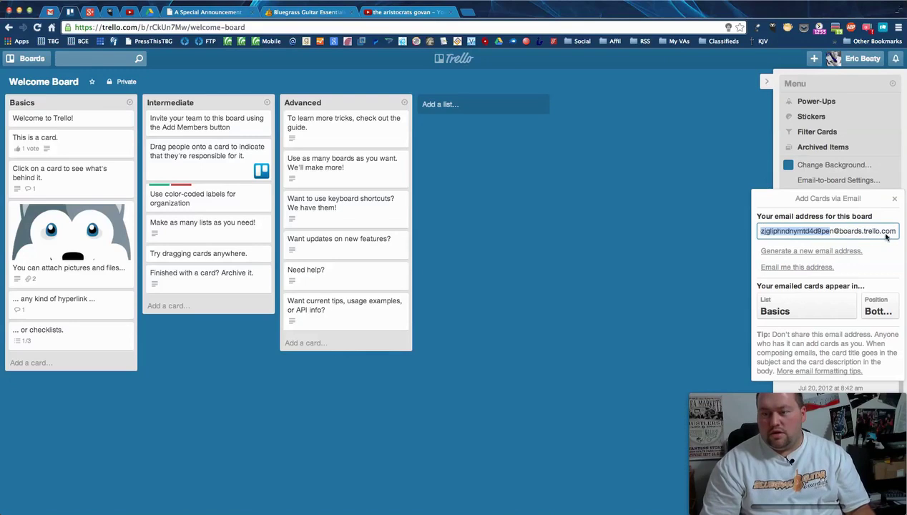
left_click(853, 234)
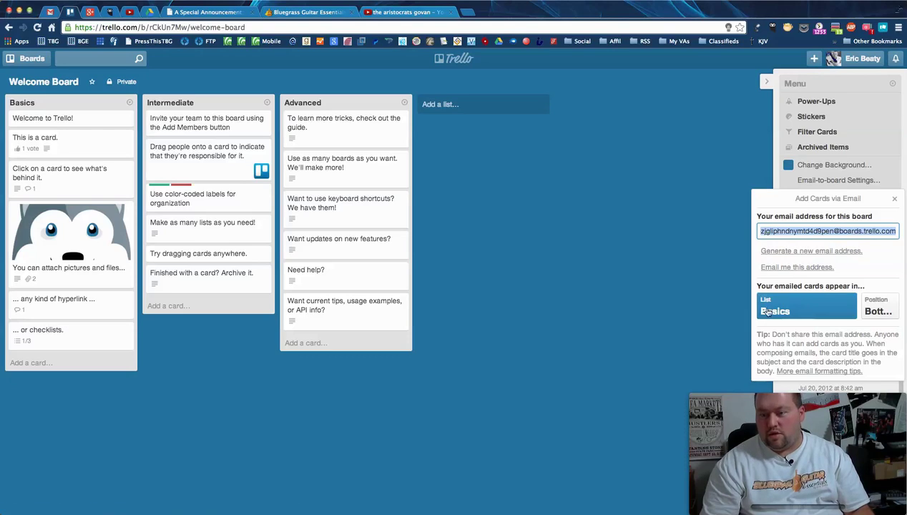
left_click(896, 201)
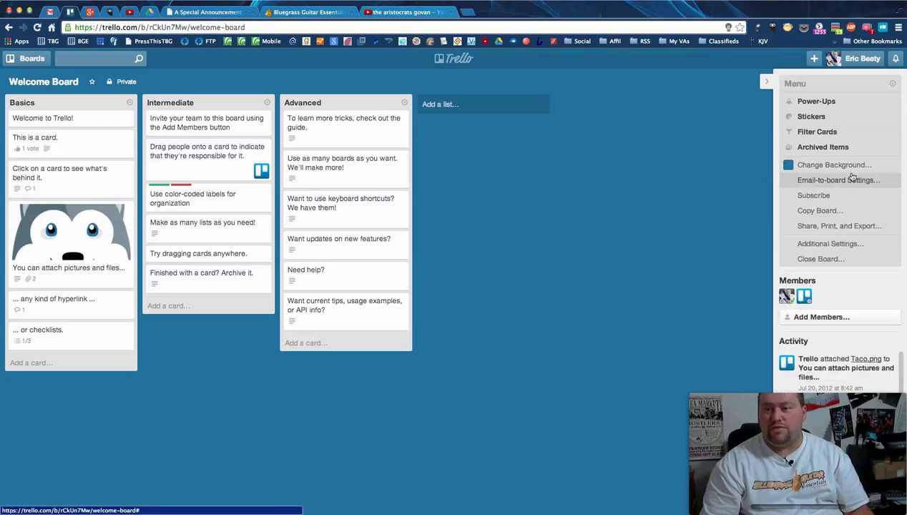
View the card filter options and the board's archived items.
left_click(808, 133)
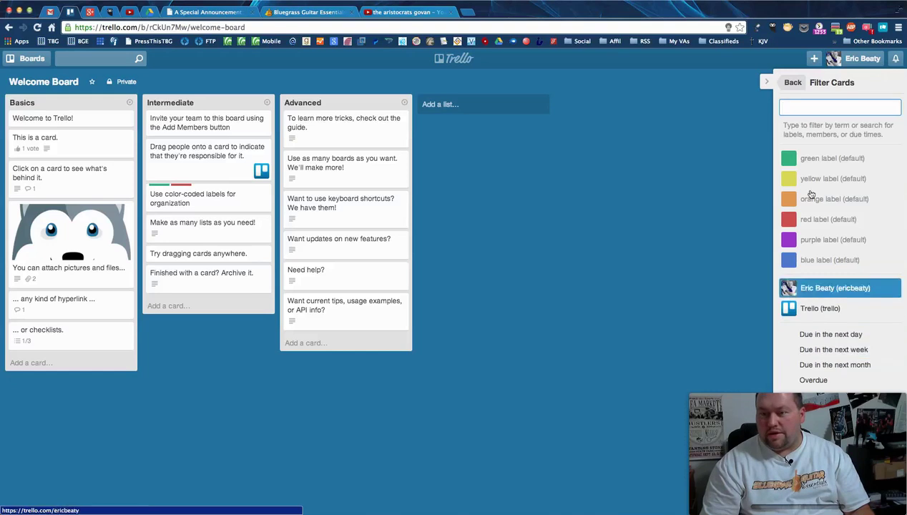
left_click(791, 83)
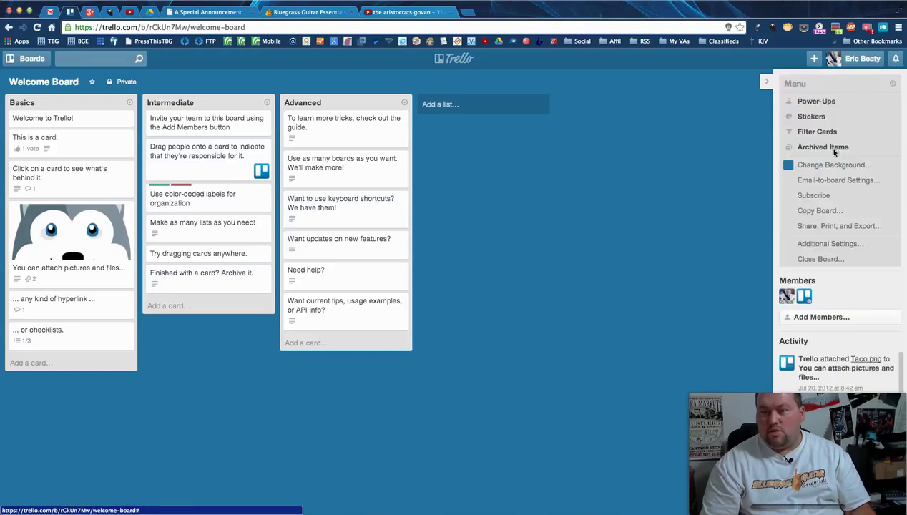
left_click(823, 146)
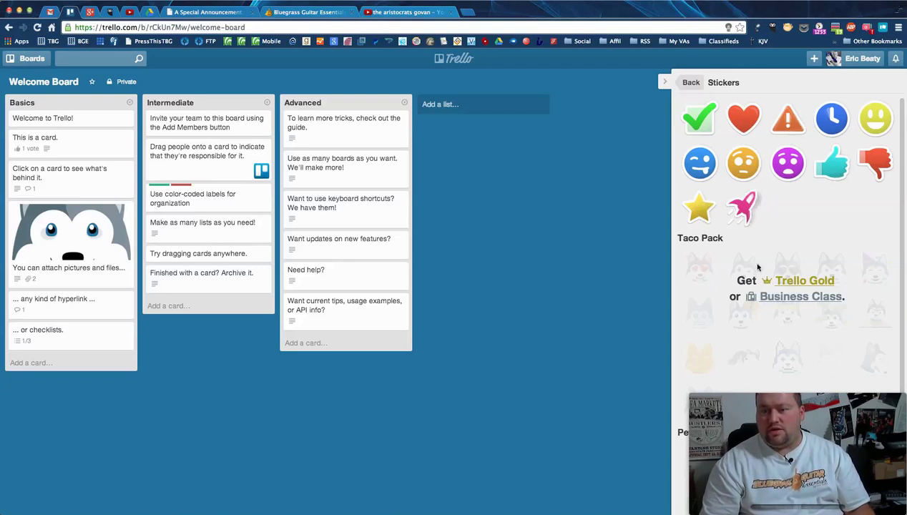
Browse the available sticker packs down to Pete the Computer, return to the board menu and collapse it.
scroll(717, 269, "down", 2)
scroll(716, 268, "down", 2)
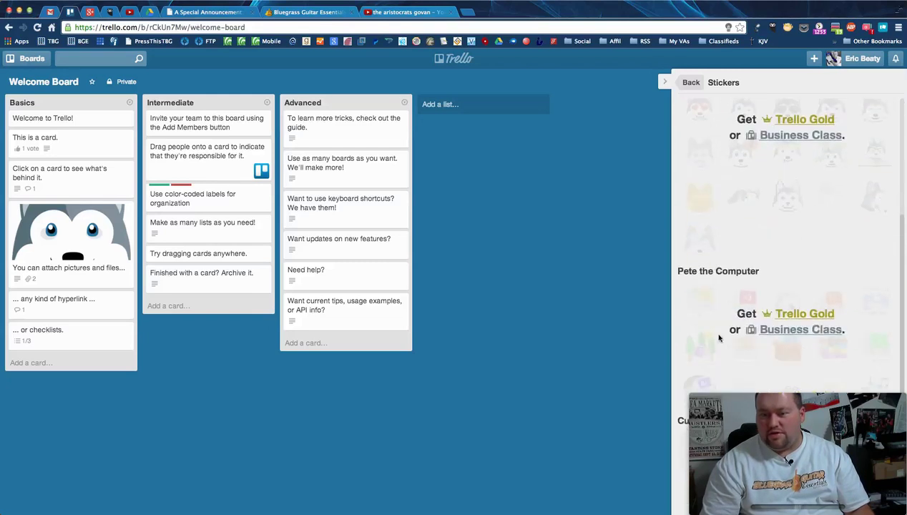
scroll(815, 305, "up", 4)
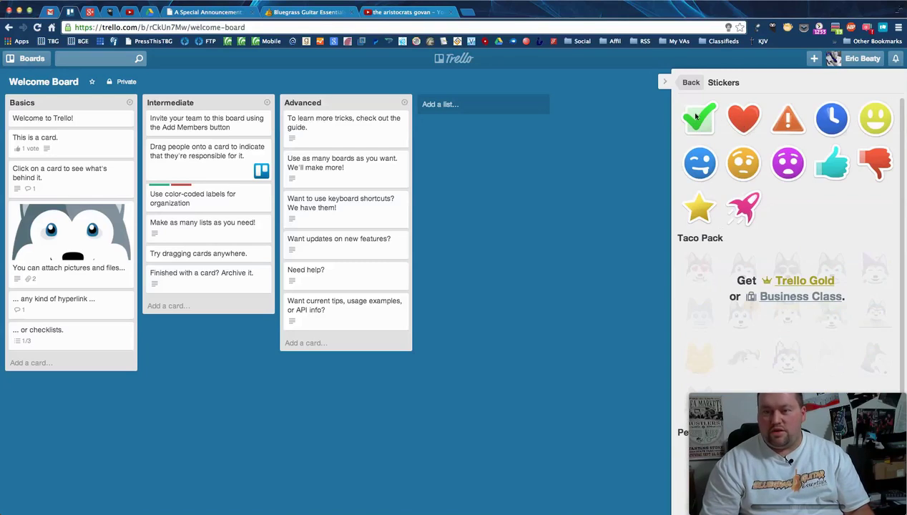
left_click(691, 83)
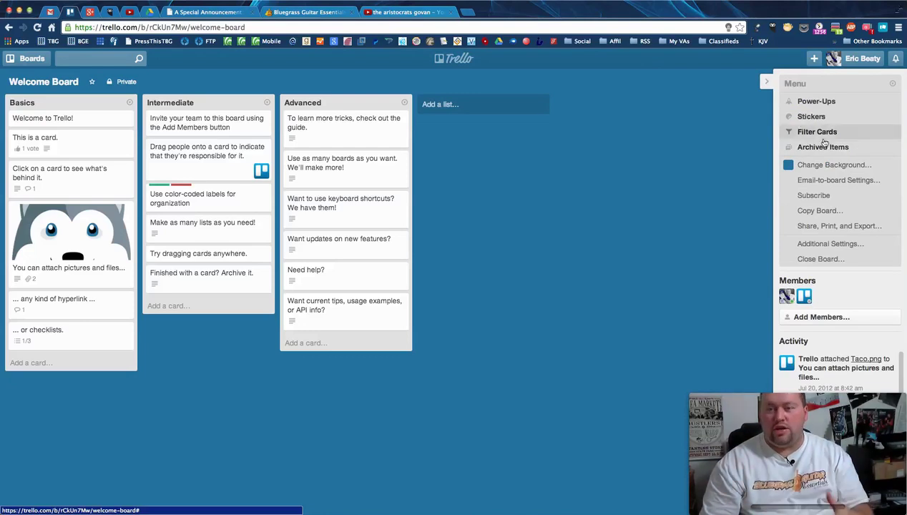
left_click(892, 84)
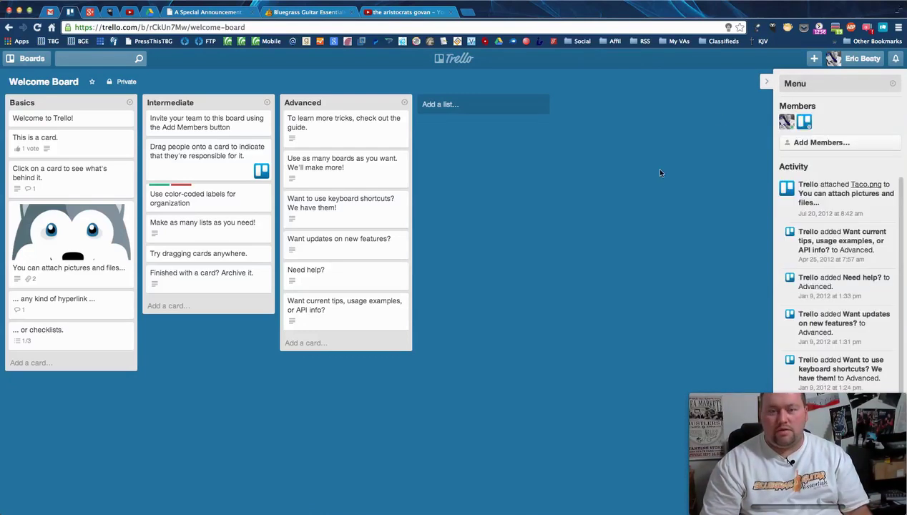
View the "Want to use keyboard shortcuts? We have them!" card and the Keyboard Shortcuts reference, closing each when done.
left_click(334, 218)
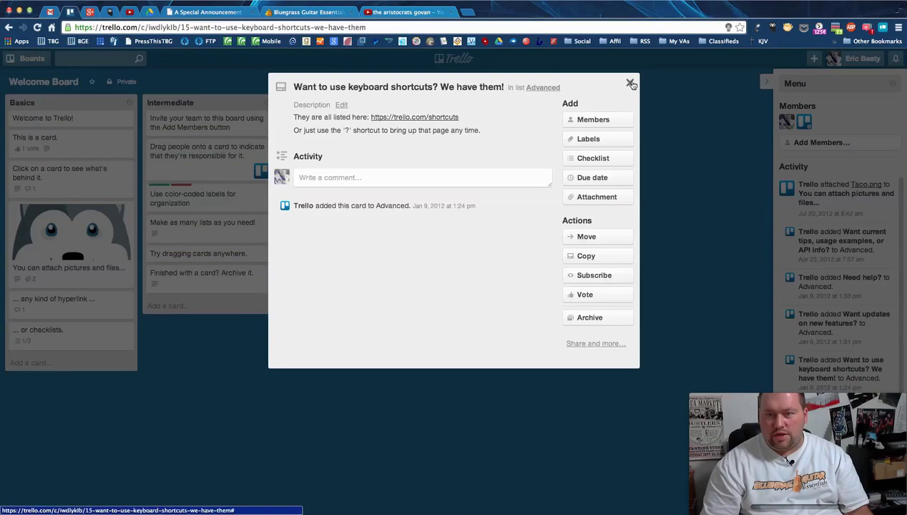
left_click(629, 83)
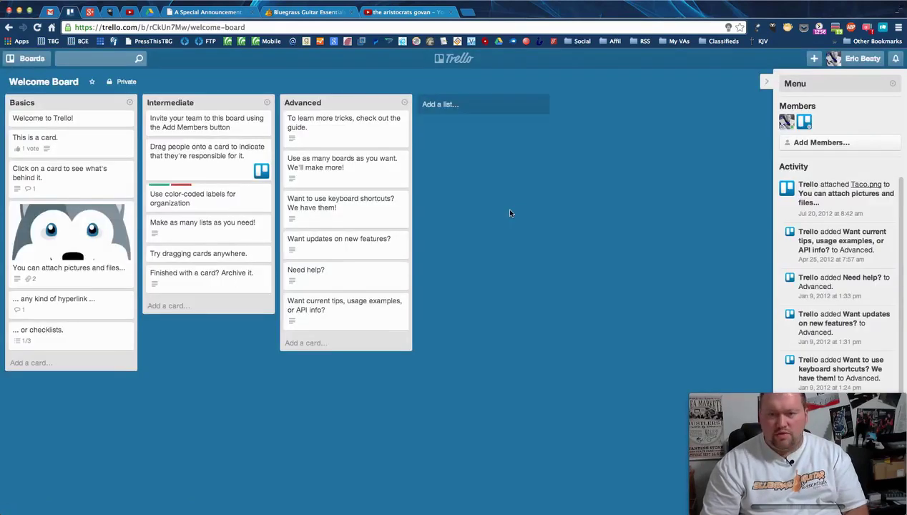
key("/")
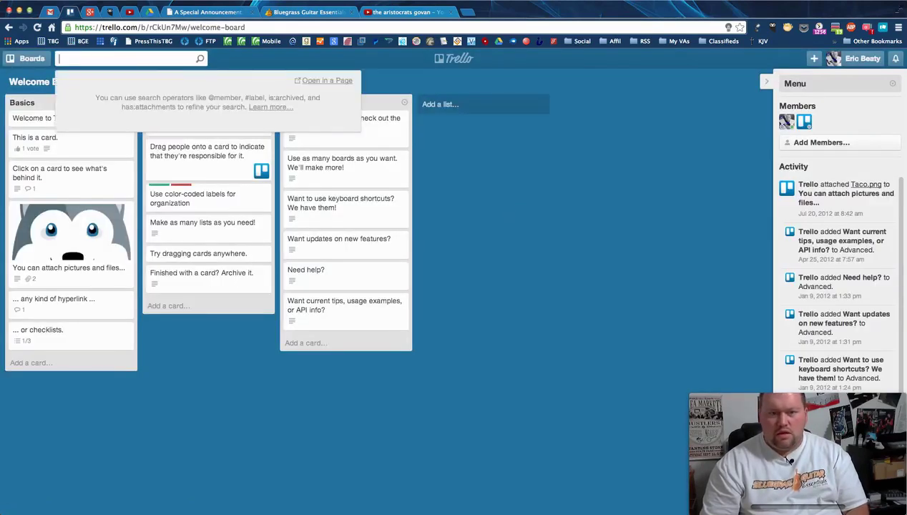
key("Escape")
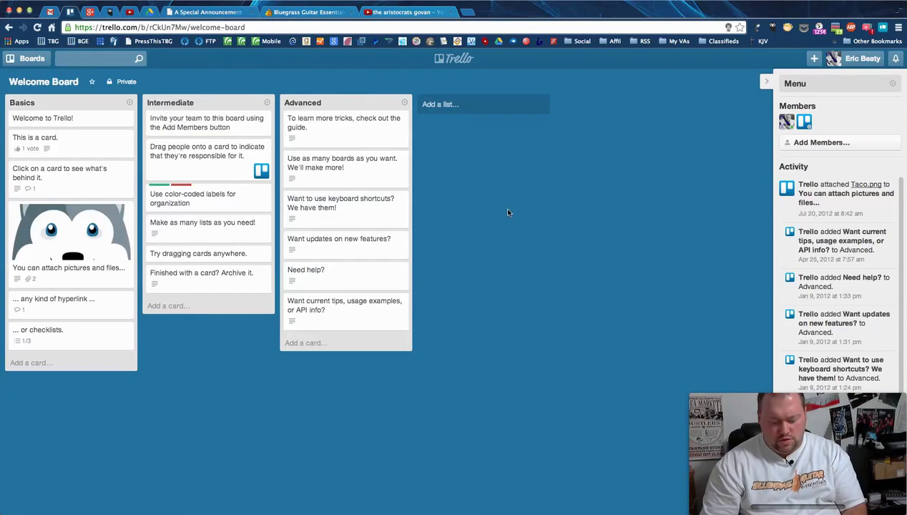
key("question")
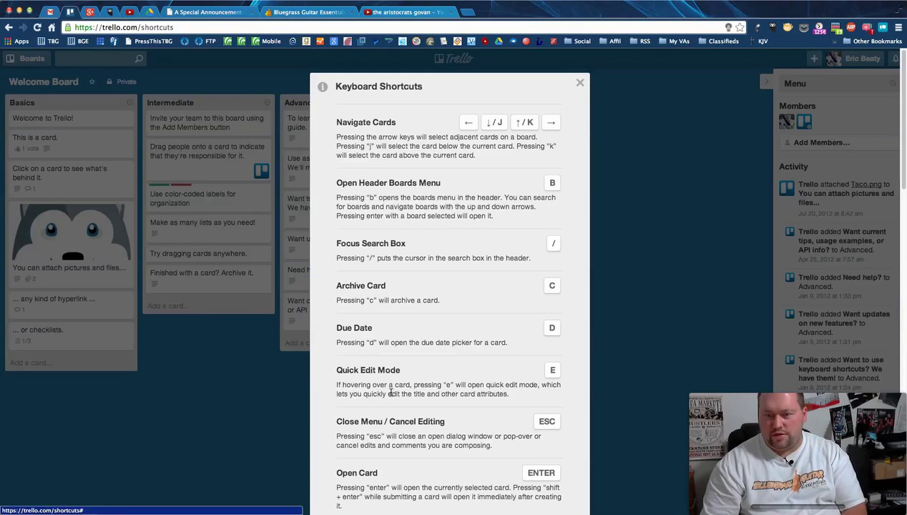
left_click(580, 83)
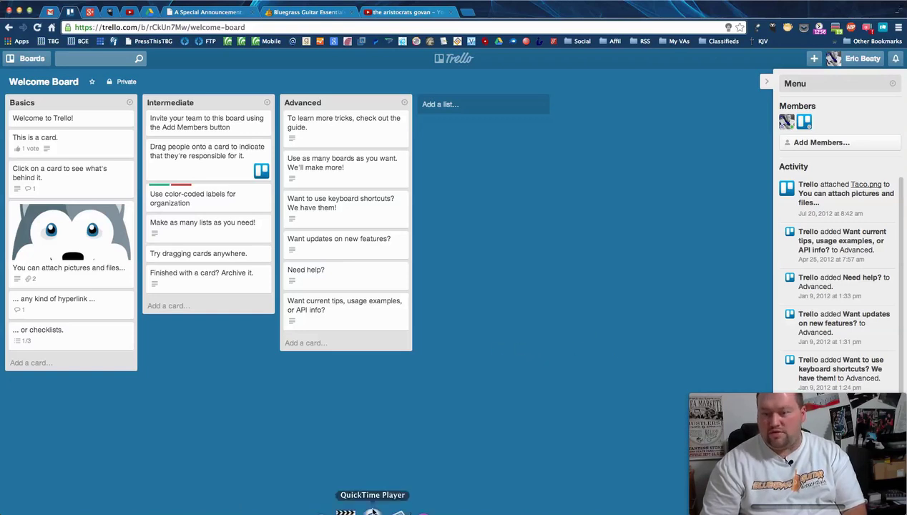
View the "Need help?" card and its linked Trello Help page, closing both when done.
left_click(334, 270)
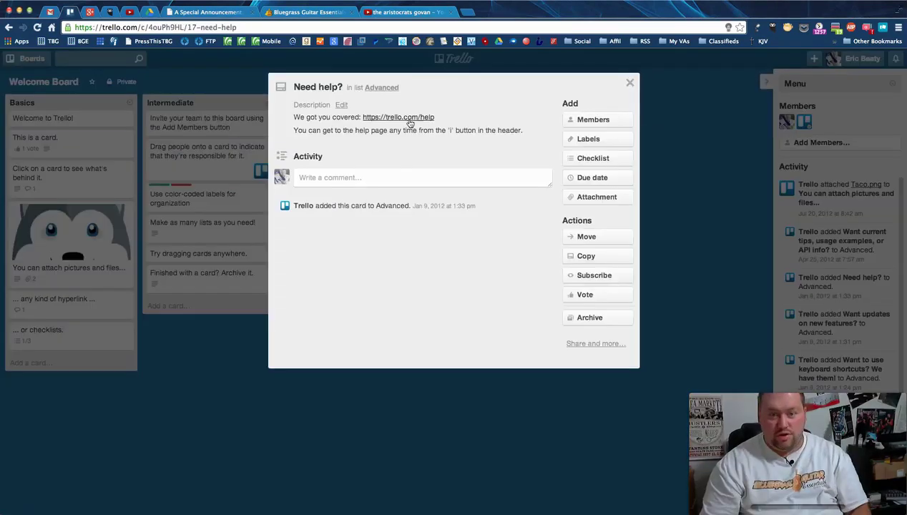
left_click(410, 120)
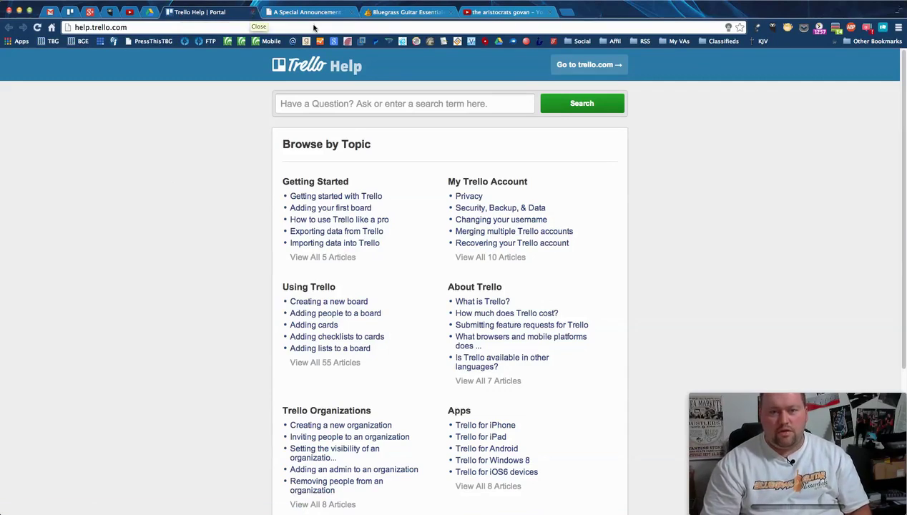
left_click(250, 13)
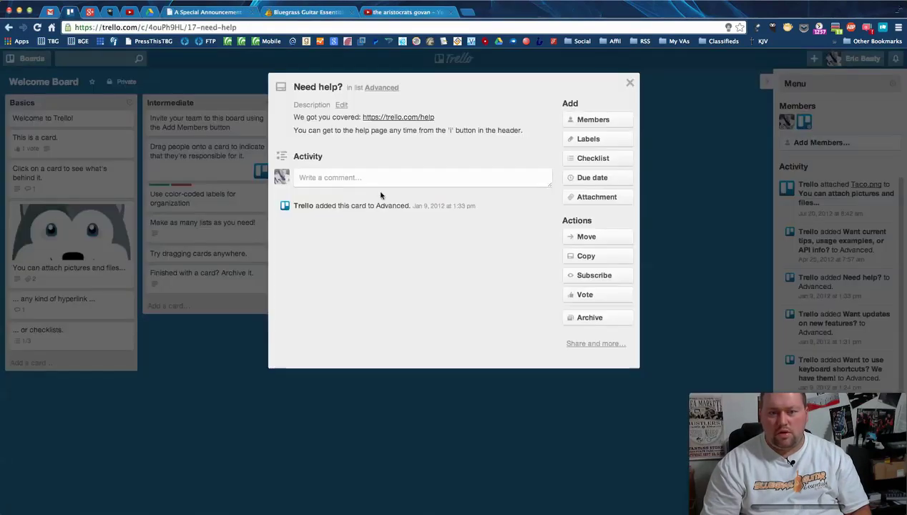
left_click(629, 83)
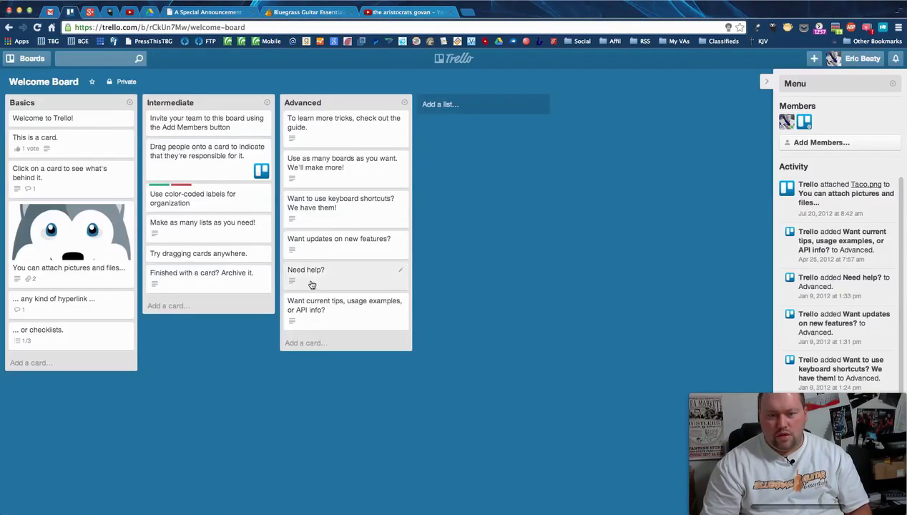
View the "Want current tips, usage examples, or API info?" card and its linked Trello Resources board, closing both when done.
left_click(343, 316)
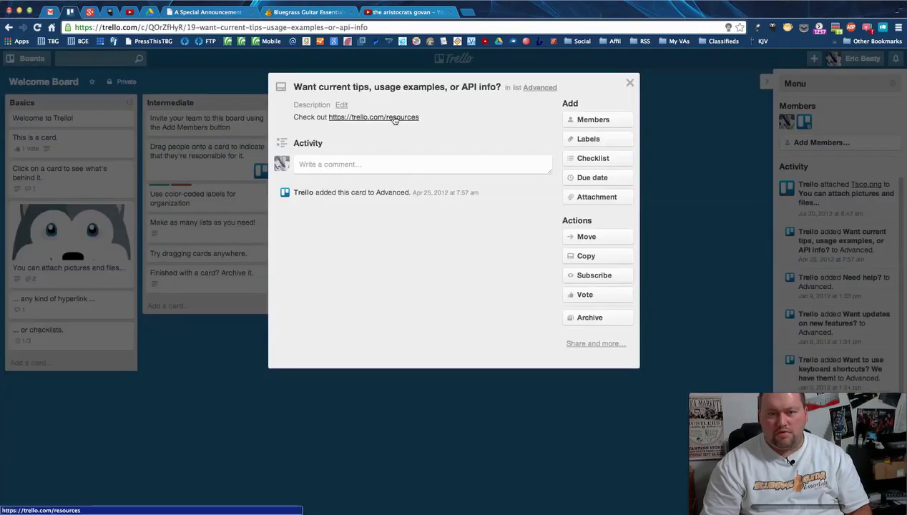
left_click(394, 118)
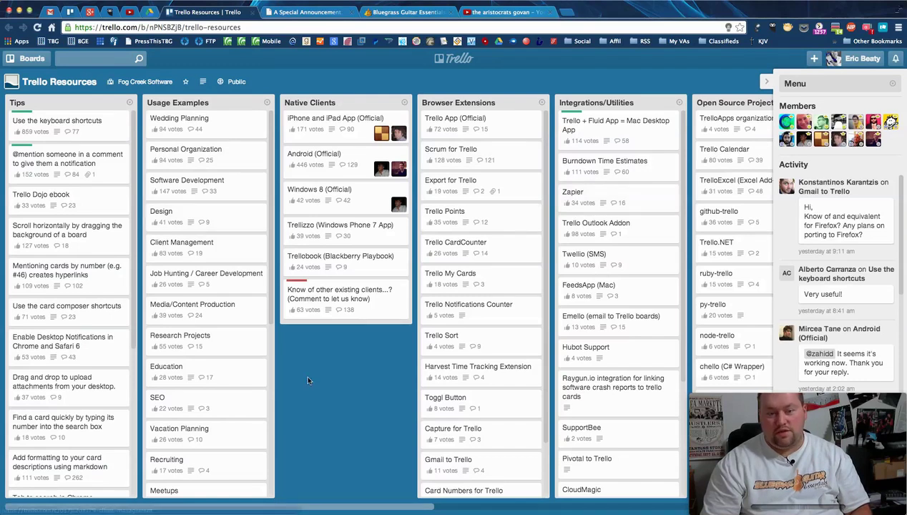
left_click_drag(367, 364, 371, 343)
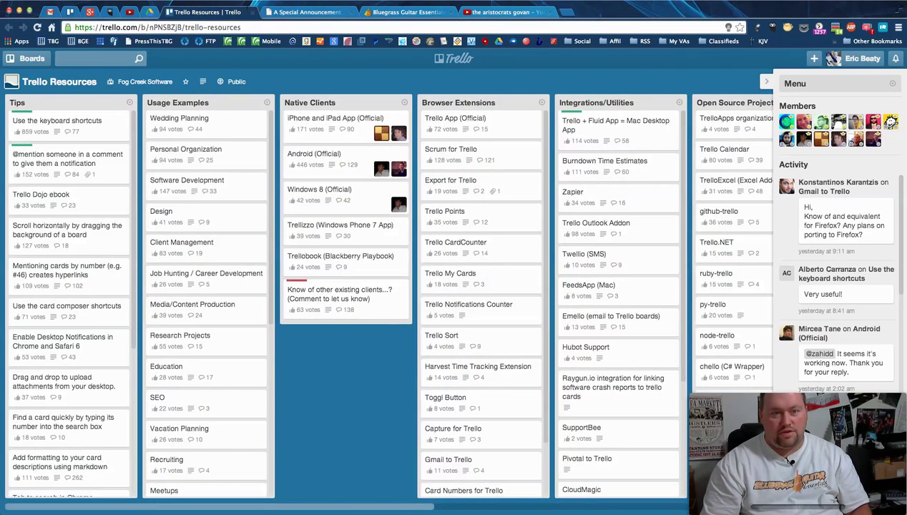
left_click(252, 12)
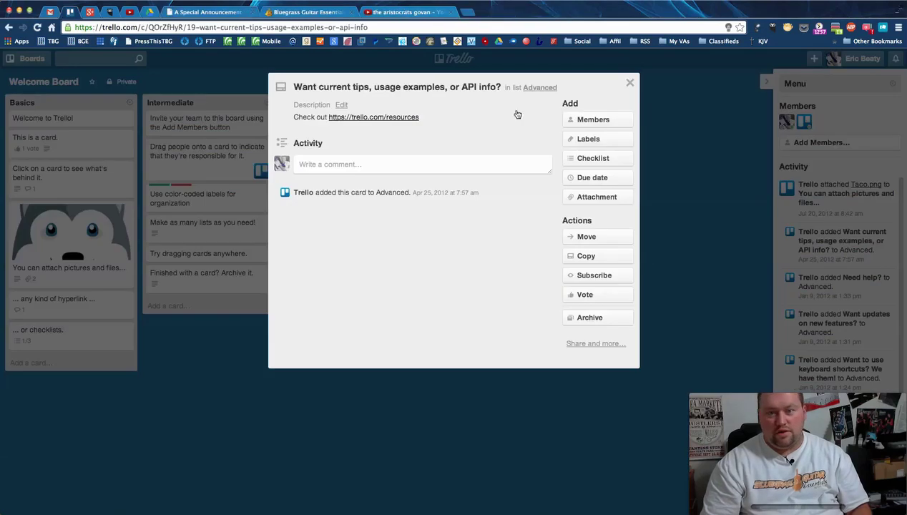
left_click(630, 85)
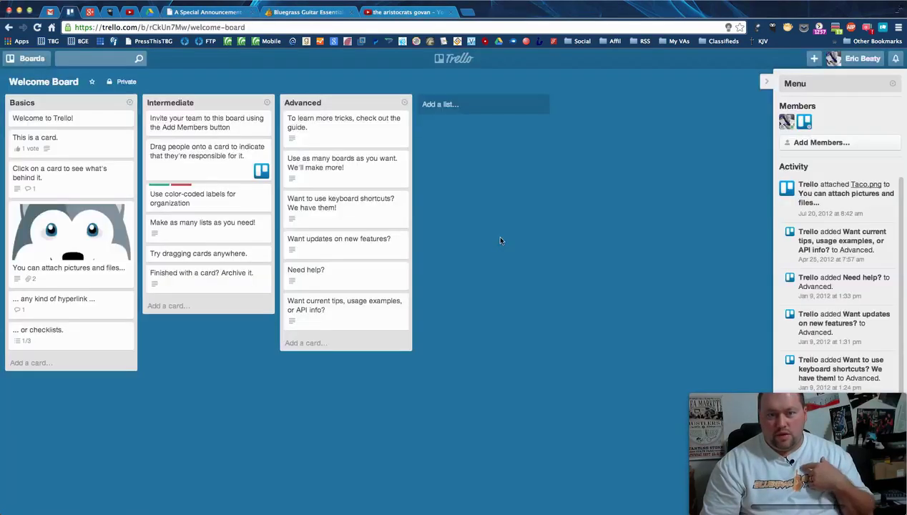
View the "Use as many boards as you want" and "To learn more tricks, check out the guide" cards, closing each when done.
left_click(349, 162)
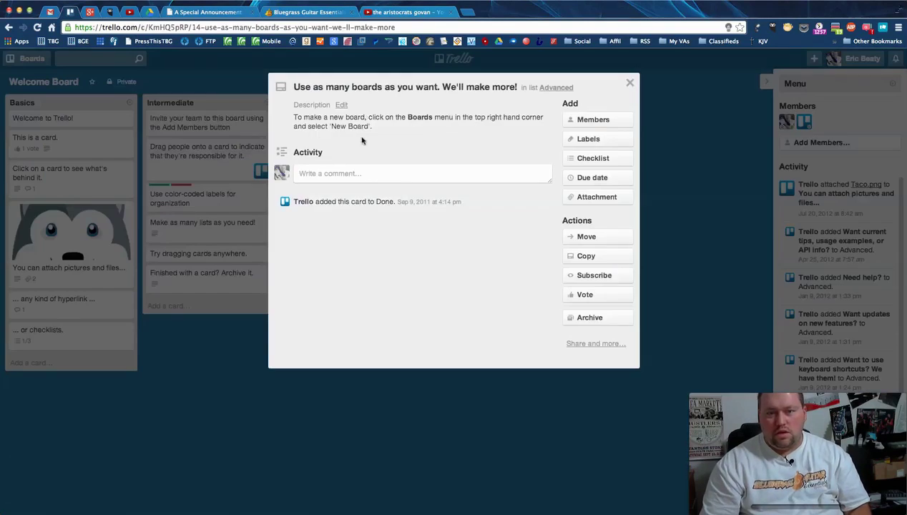
left_click(629, 83)
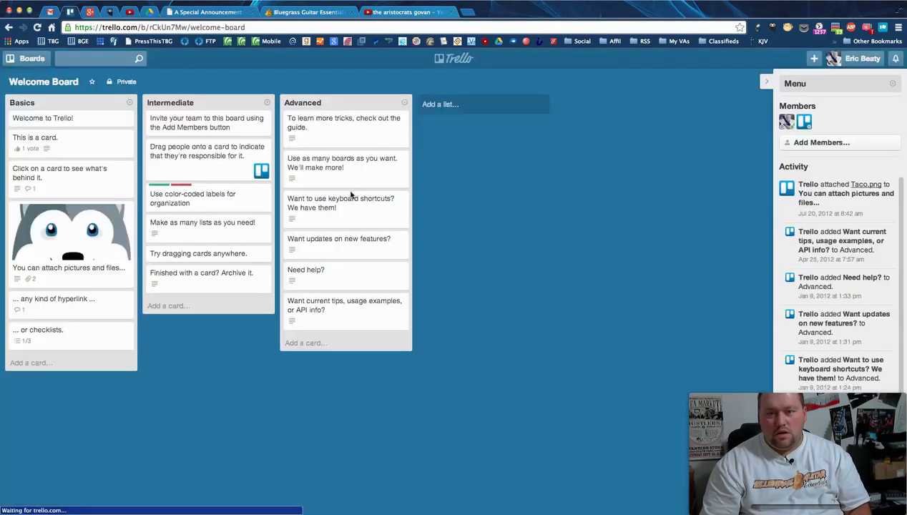
left_click(346, 127)
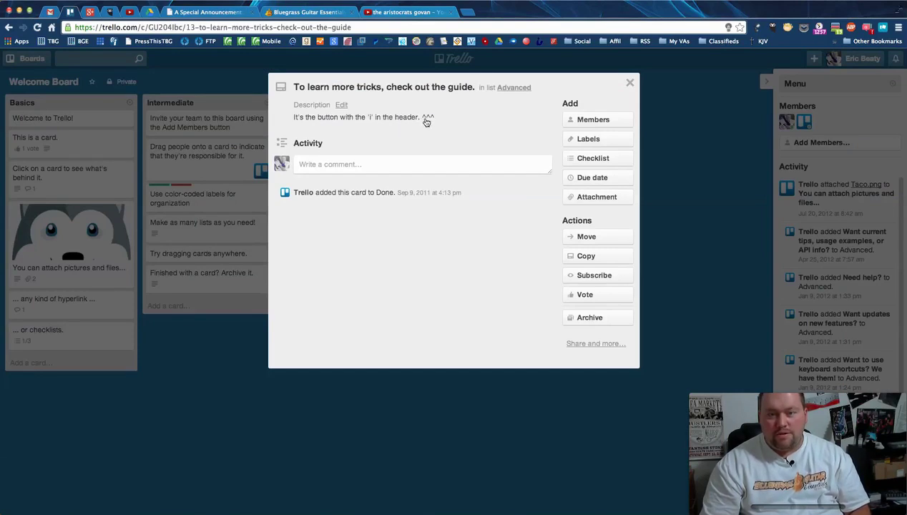
left_click(629, 85)
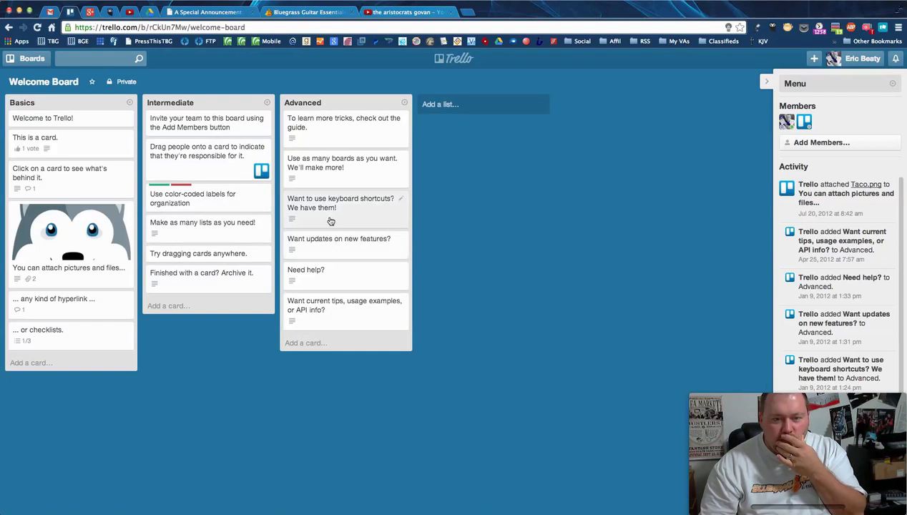
View the "Want updates on new features?" card and browse the Trello Blog's home page down to the quick card edit post.
left_click(334, 242)
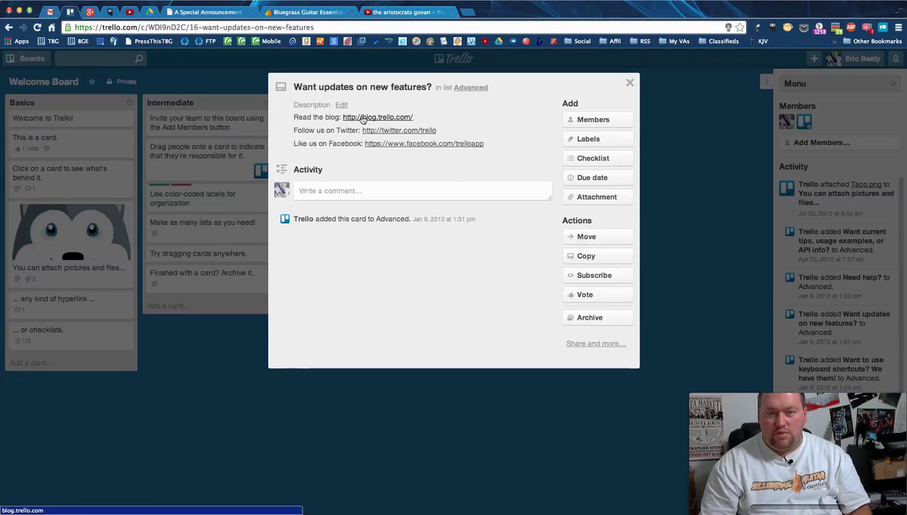
left_click(210, 13)
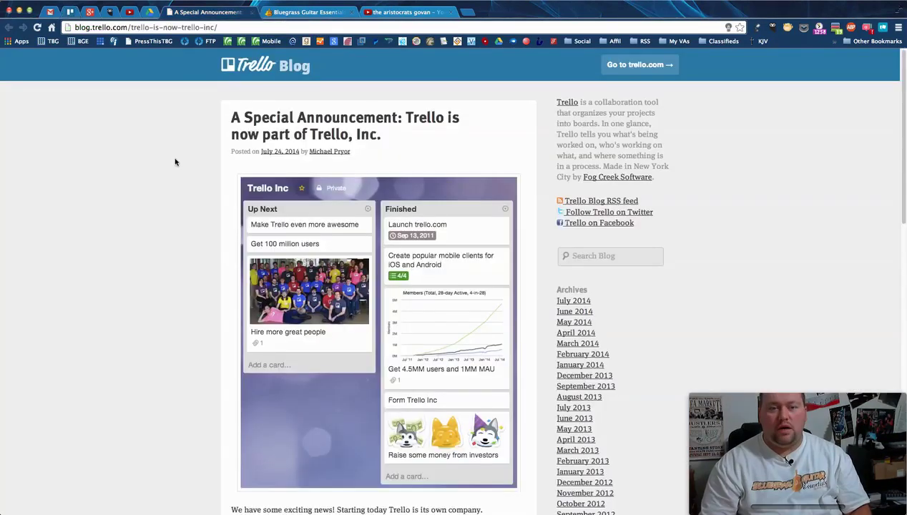
left_click(288, 70)
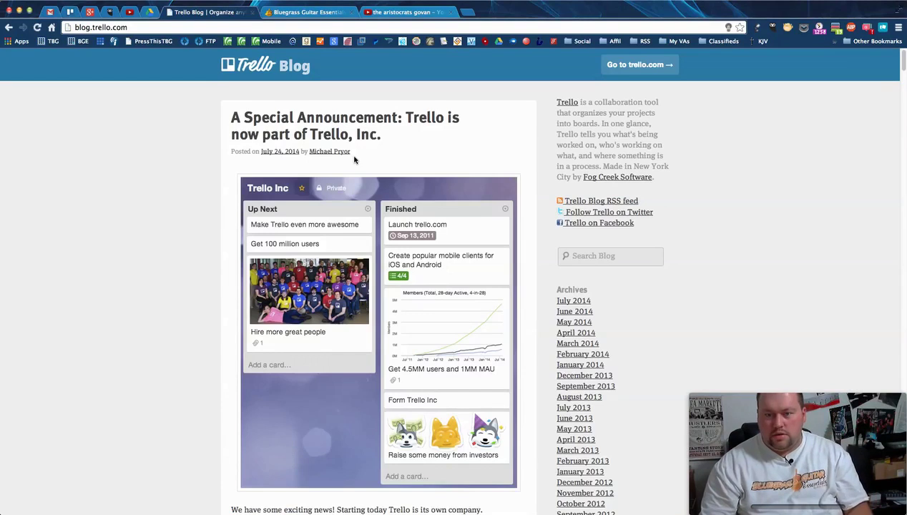
scroll(157, 151, "down", 10)
scroll(158, 154, "down", 14)
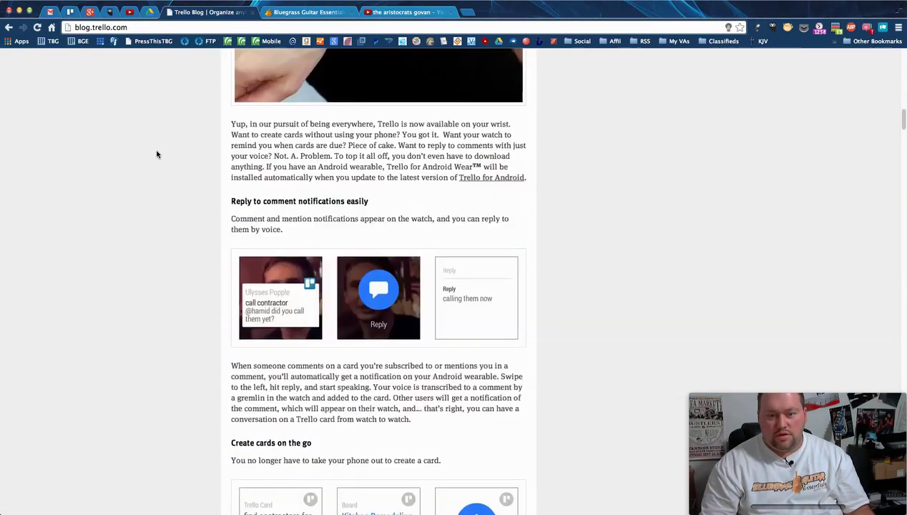
scroll(158, 154, "down", 20)
scroll(157, 154, "up", 5)
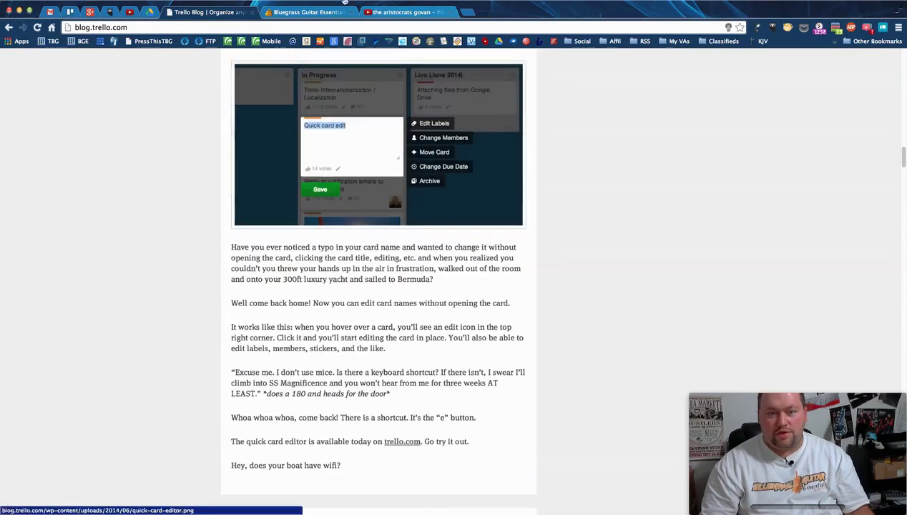
Return to the Welcome Board, close the updates card, and view the quick edit options of the "You can attach pictures and files..." card.
left_click(71, 12)
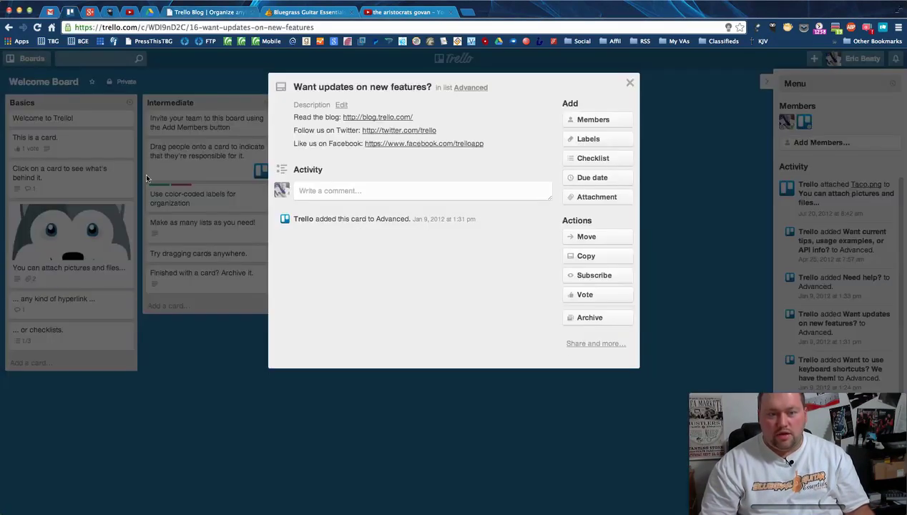
left_click(629, 83)
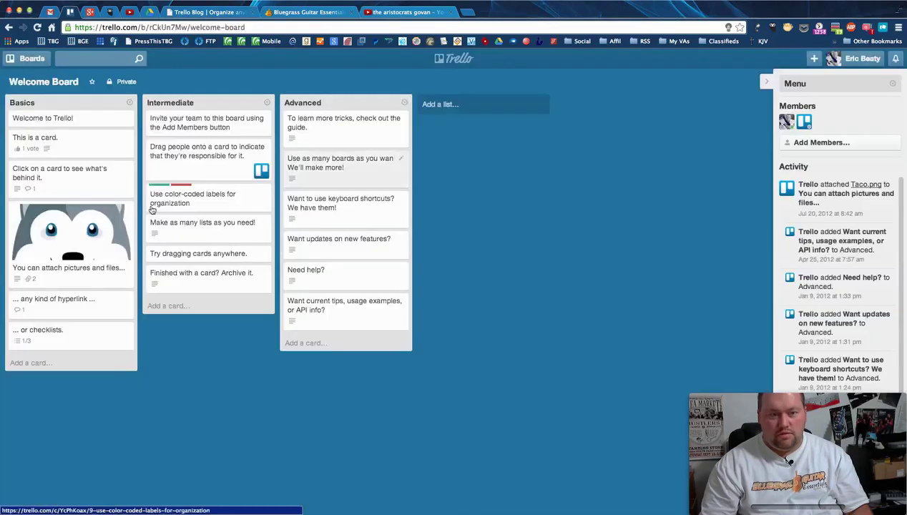
left_click(125, 213)
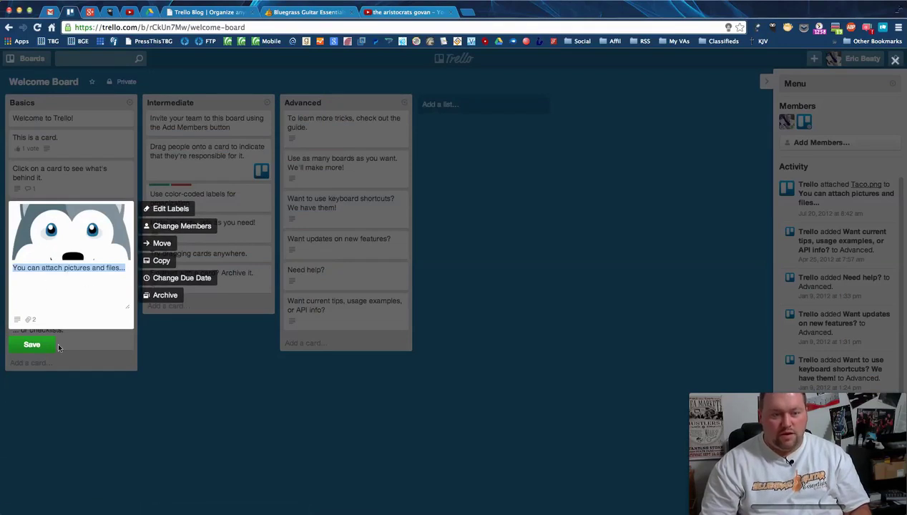
left_click(229, 367)
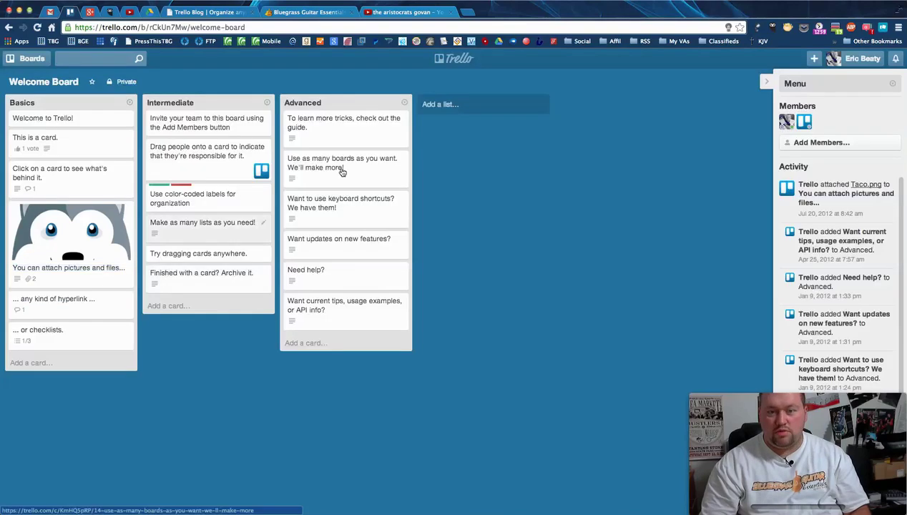
Browse the Trello Blog from the quick card edit post to the "Going Public! Roadmapping With A Public Trello Board" post.
left_click(228, 14)
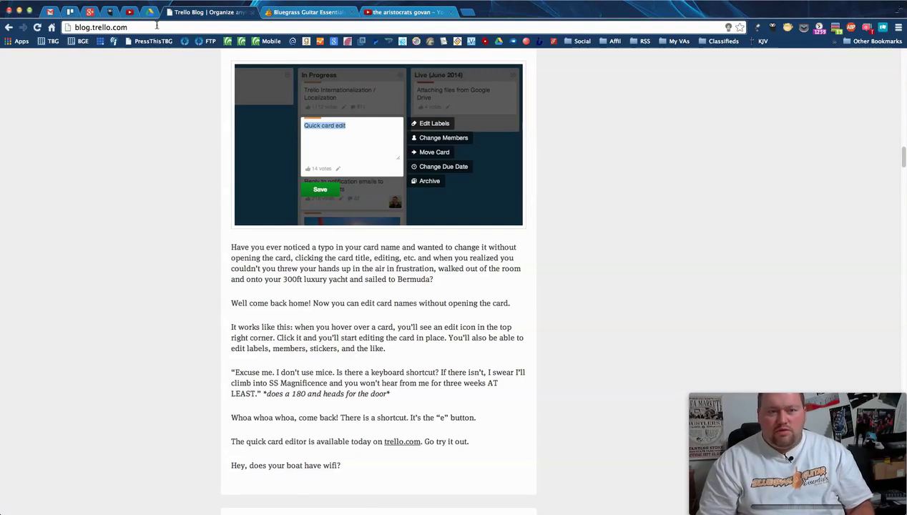
left_click(70, 12)
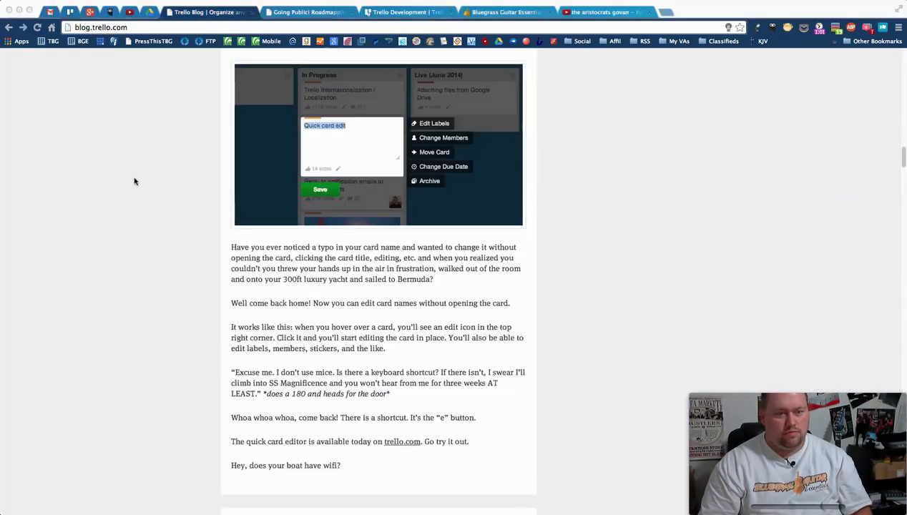
scroll(156, 216, "down", 5)
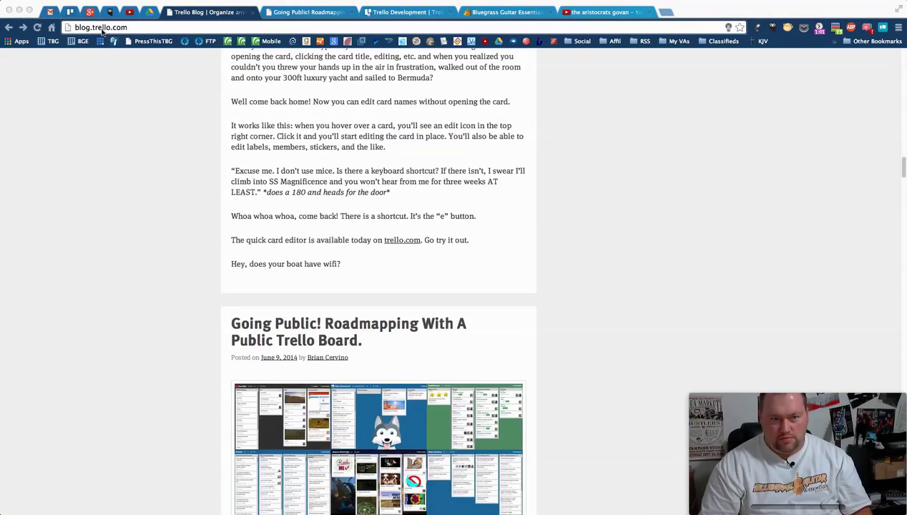
scroll(142, 208, "down", 7)
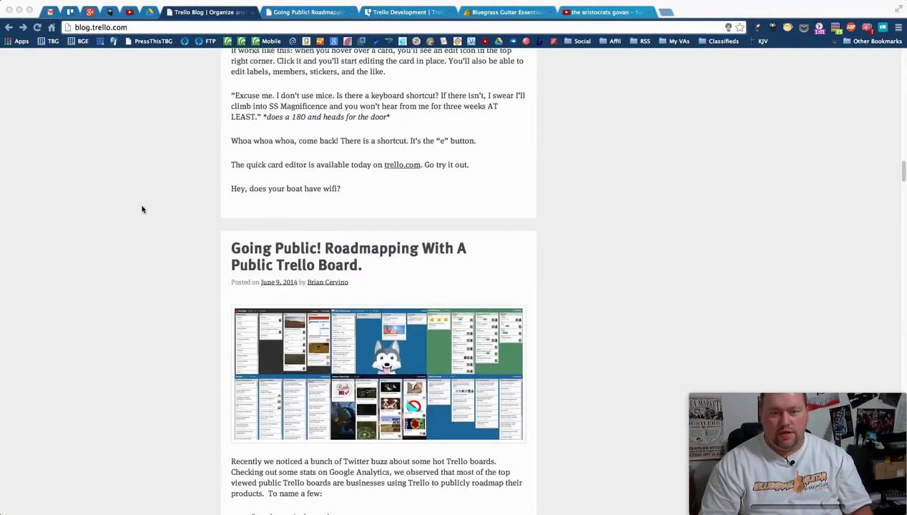
scroll(196, 158, "up", 1)
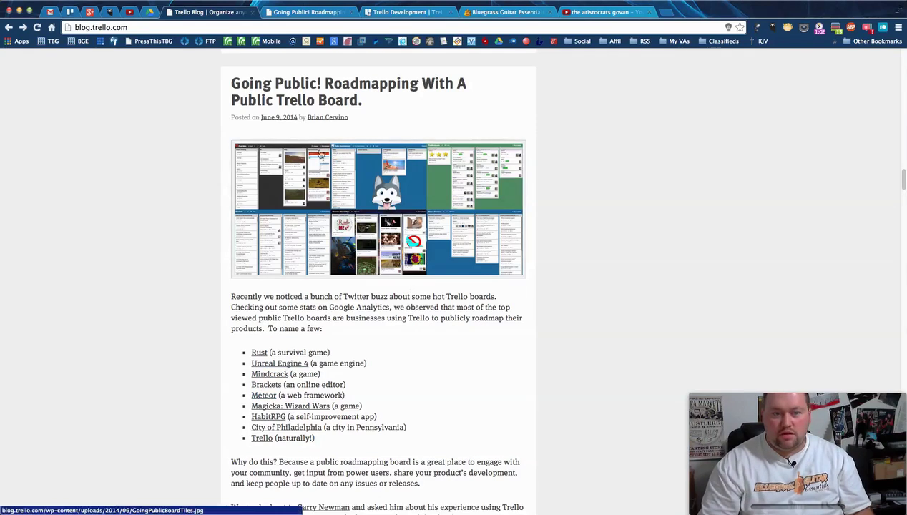
View the "Going Public!" post on its own page, down to its list of public roadmap boards.
left_click(289, 12)
key("super+l")
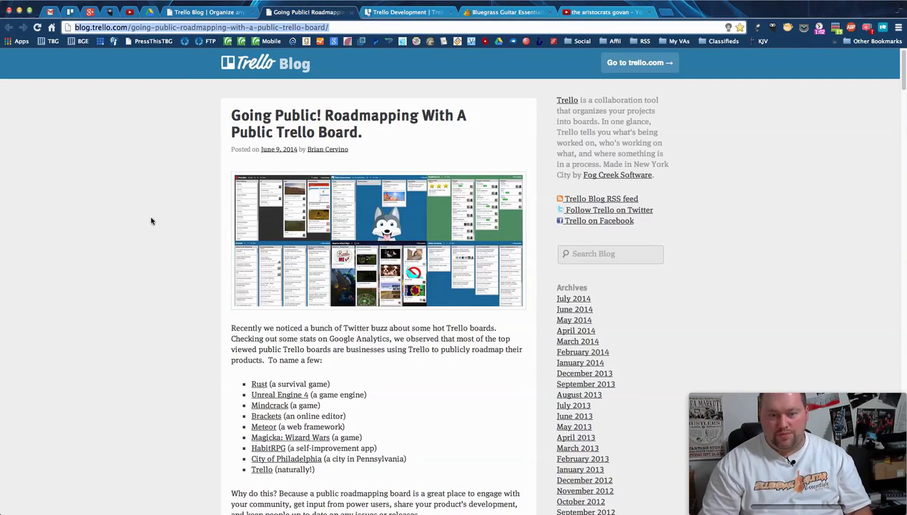
scroll(151, 221, "down", 2)
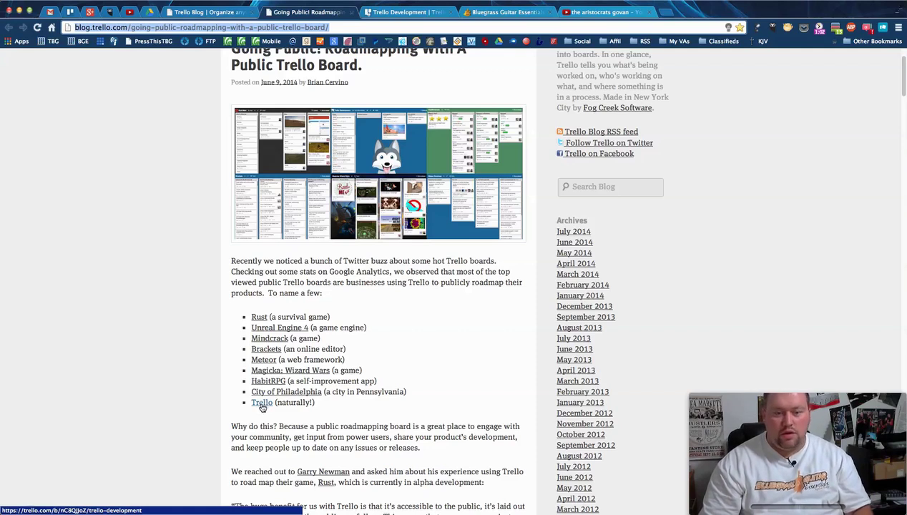
Look across the public Trello Development board's lists from Ideas to Live (3/3) and back, closing the board when done.
left_click(401, 12)
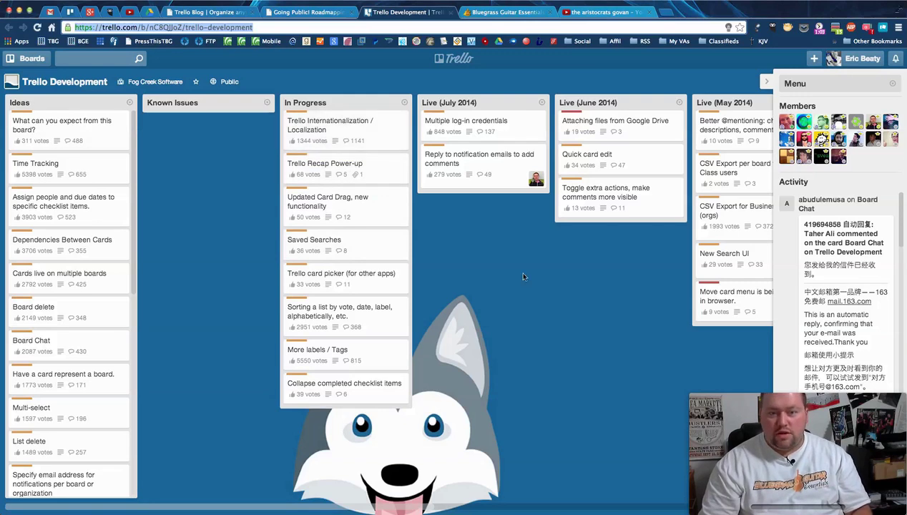
left_click_drag(554, 290, 243, 304)
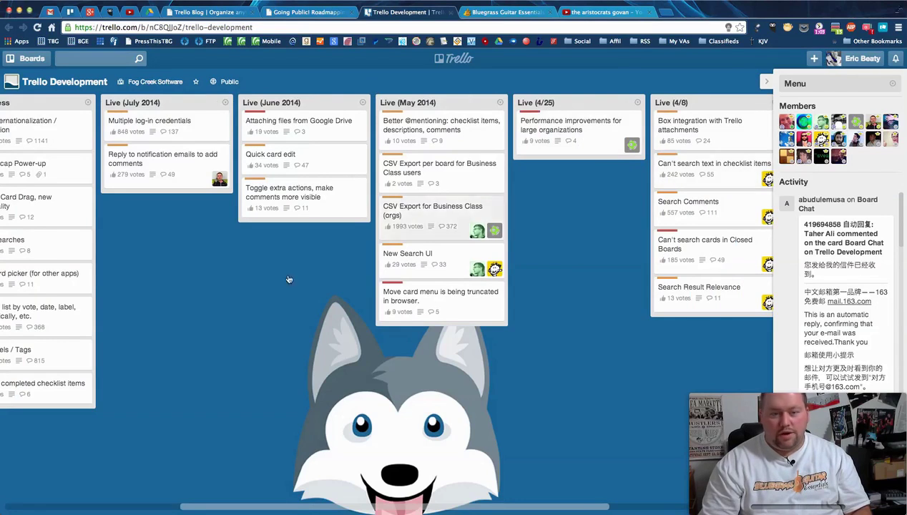
left_click_drag(195, 281, 264, 279)
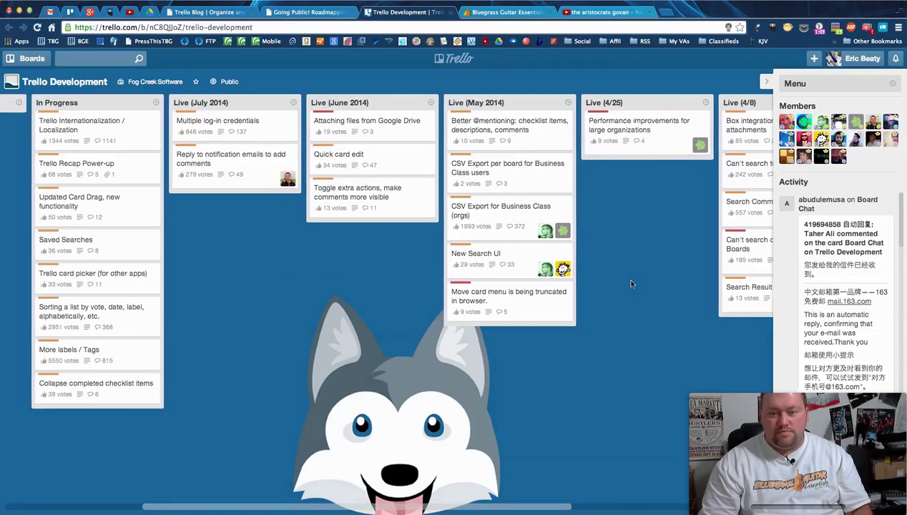
left_click_drag(478, 285, 123, 284)
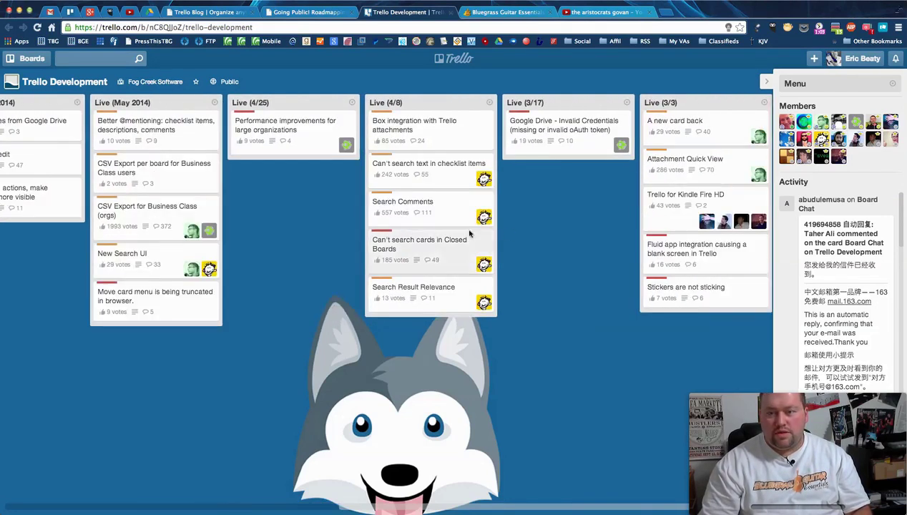
left_click_drag(505, 232, 678, 245)
scroll(644, 247, "left", 2)
scroll(400, 254, "left", 8)
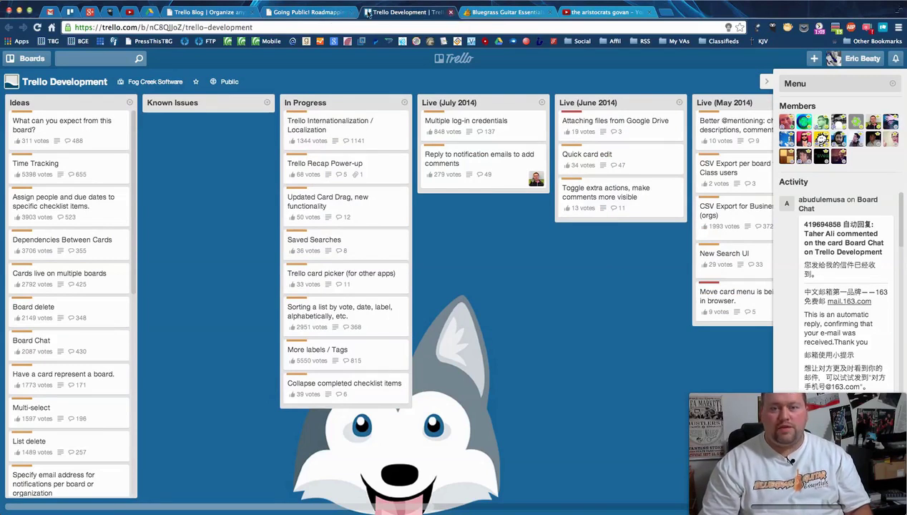
key("super+w")
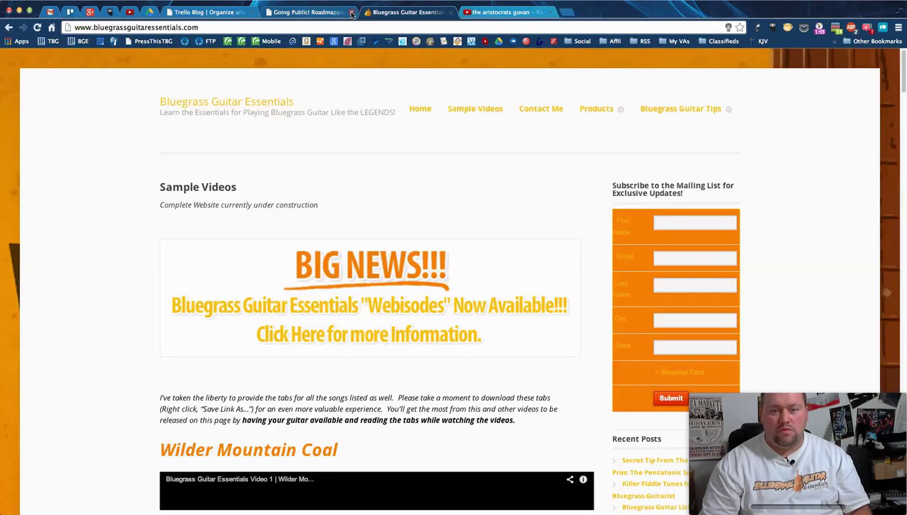
View the "Going Public!" post's bookmark details, close the post, and return to the Trello Blog.
left_click(321, 13)
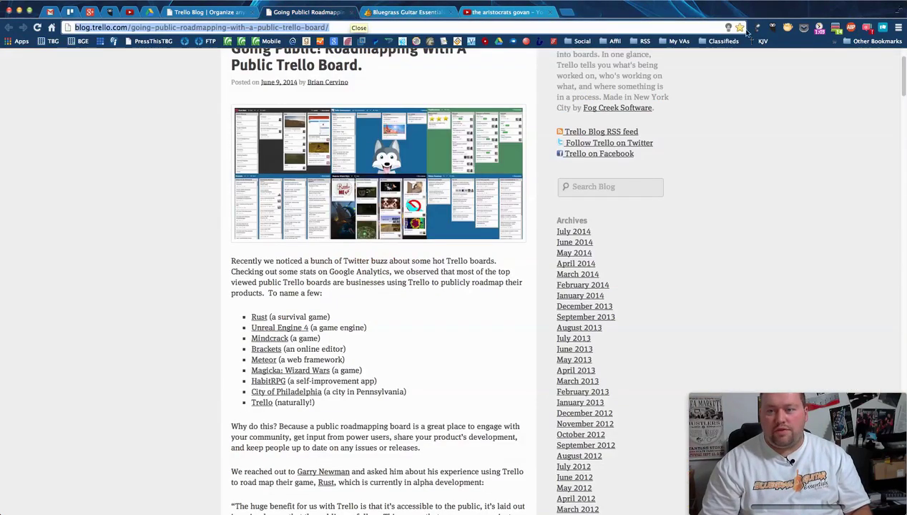
left_click(739, 28)
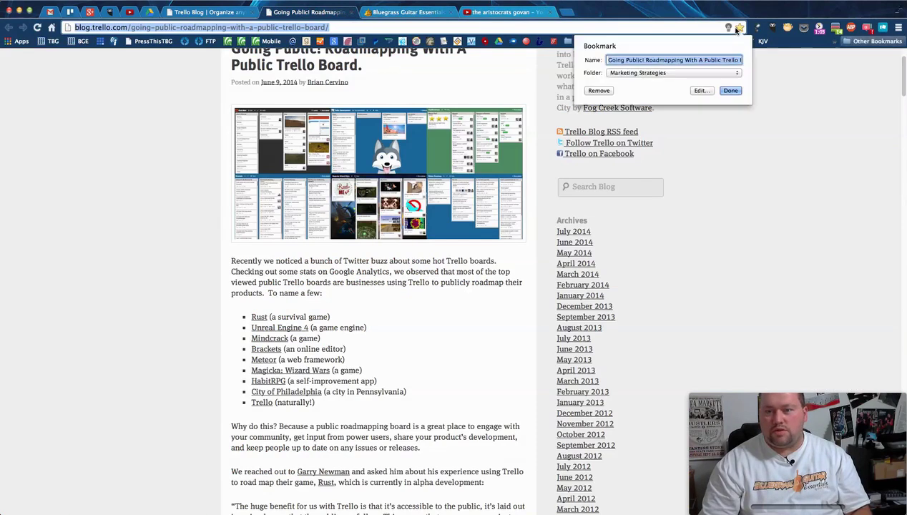
left_click(730, 91)
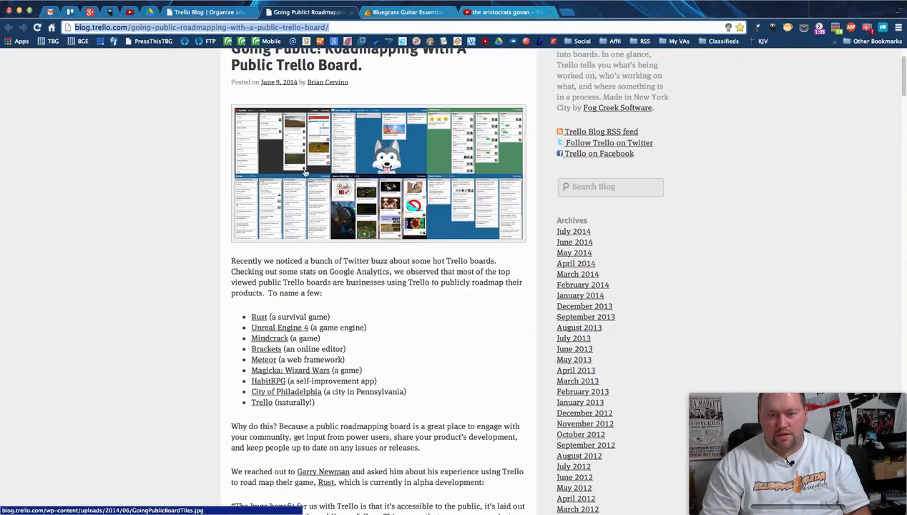
left_click(351, 12)
left_click(255, 13)
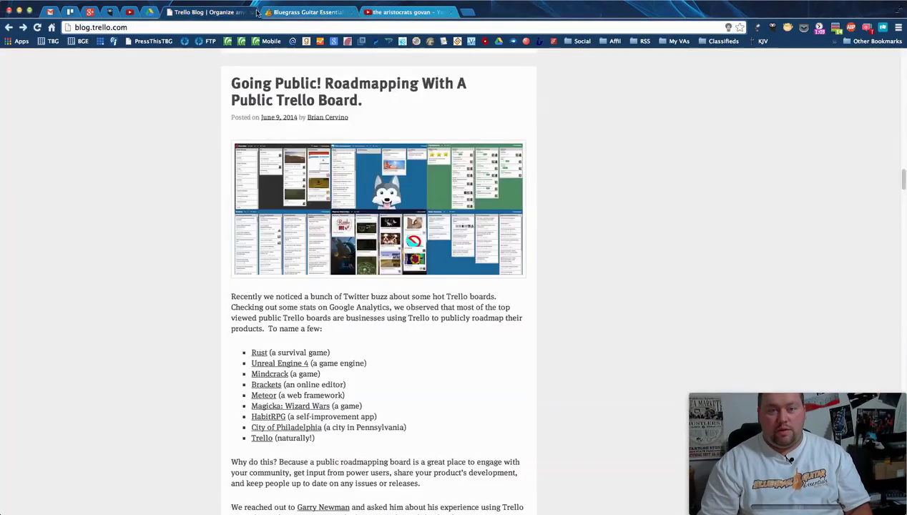
Close the Trello Blog, return to the Trello board, and open the starred Ideas board.
left_click(251, 12)
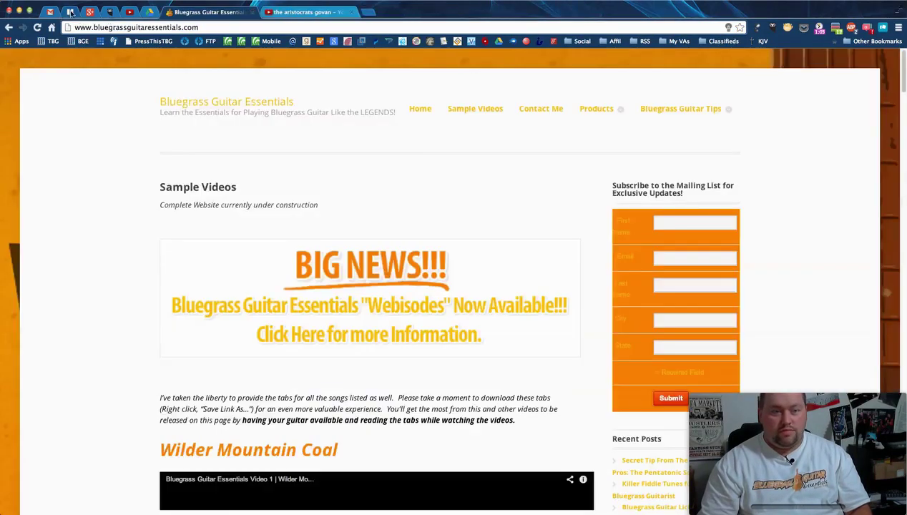
left_click(70, 12)
left_click(391, 86)
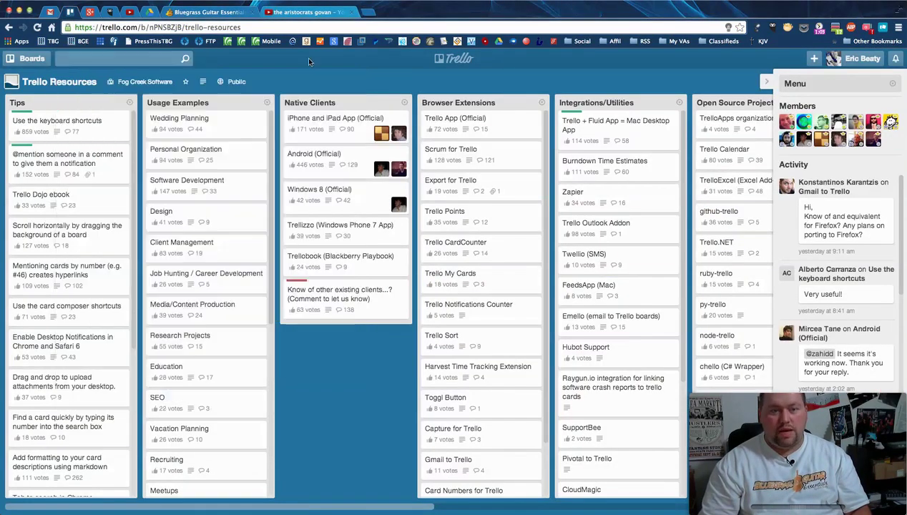
left_click(42, 57)
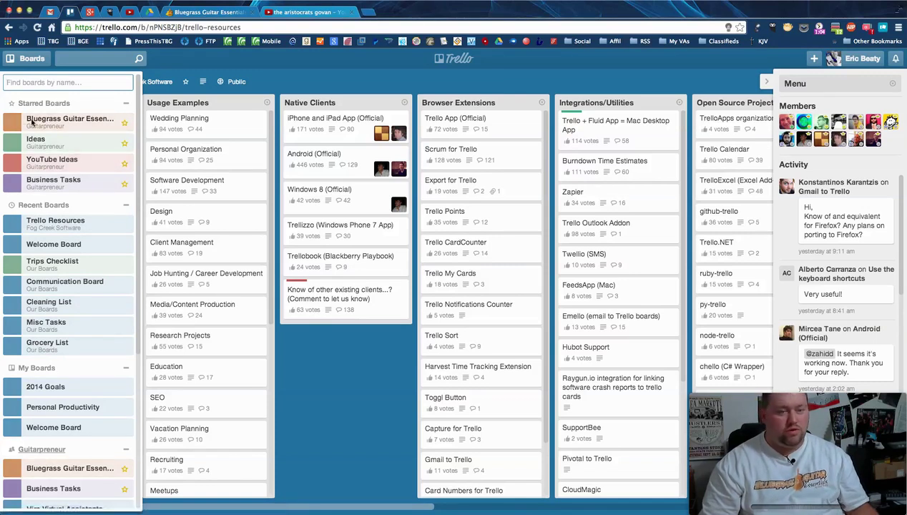
left_click(50, 146)
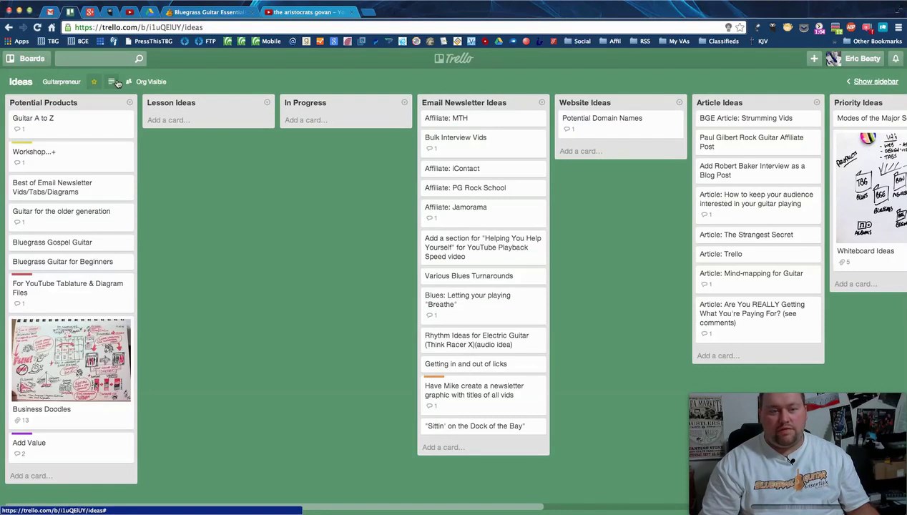
Look across the Ideas board's lists from Potential Products to Done.
mouse_move(117, 83)
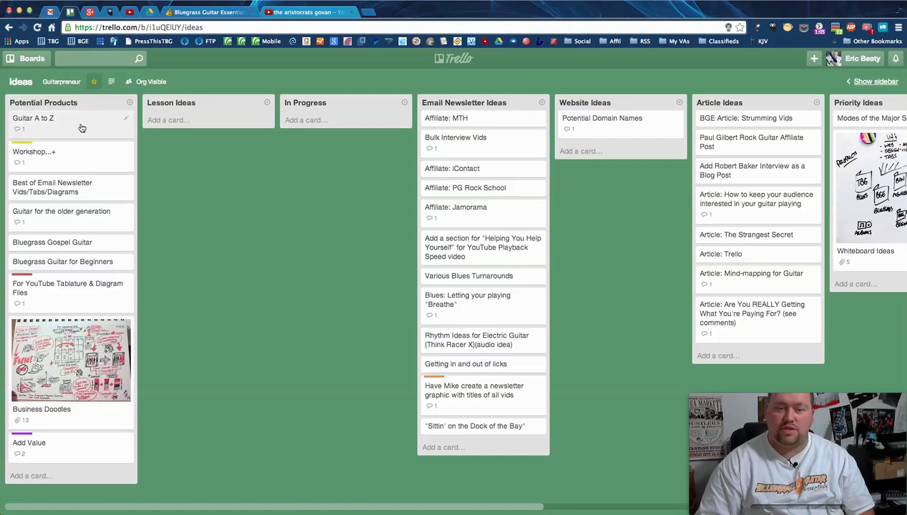
left_click_drag(664, 219, 221, 211)
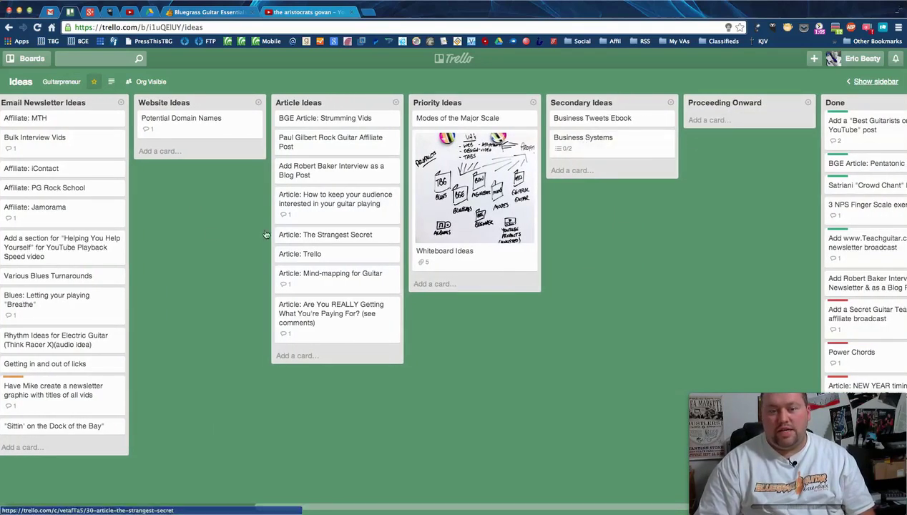
left_click_drag(209, 230, 671, 216)
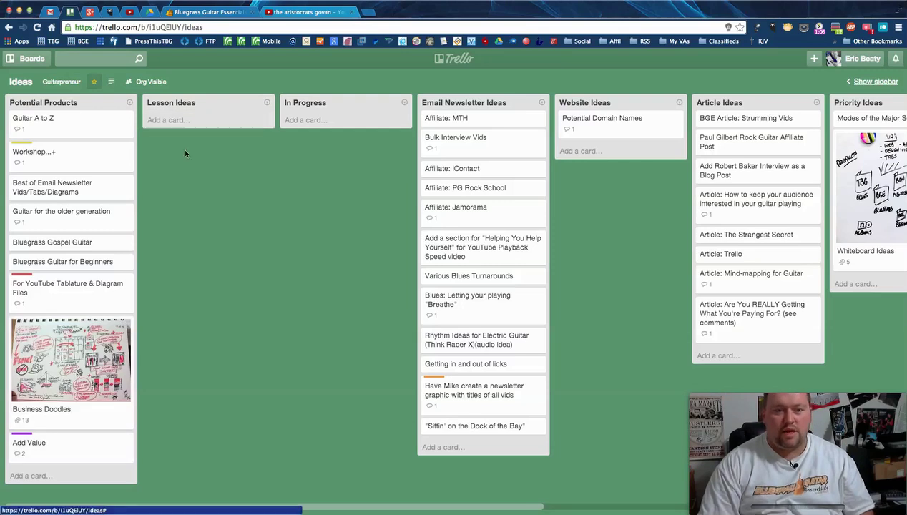
left_click_drag(337, 193, 356, 194)
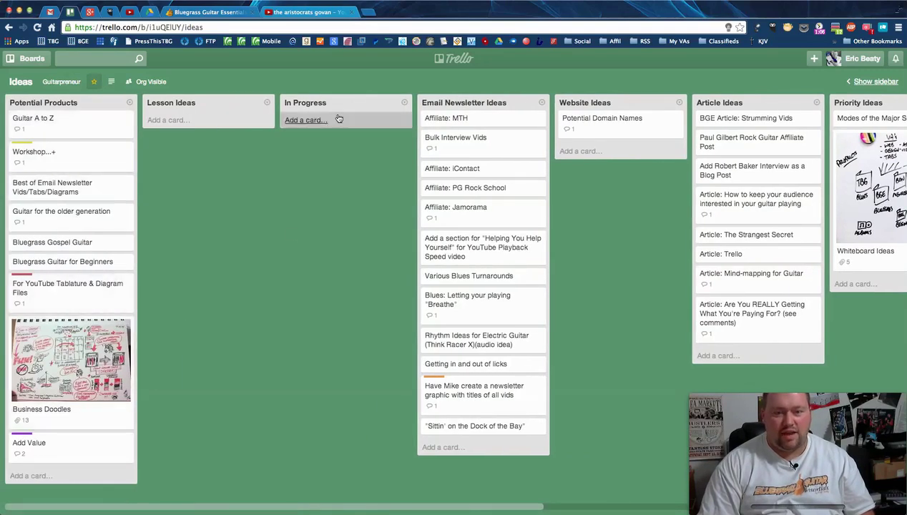
left_click_drag(314, 196, 173, 197)
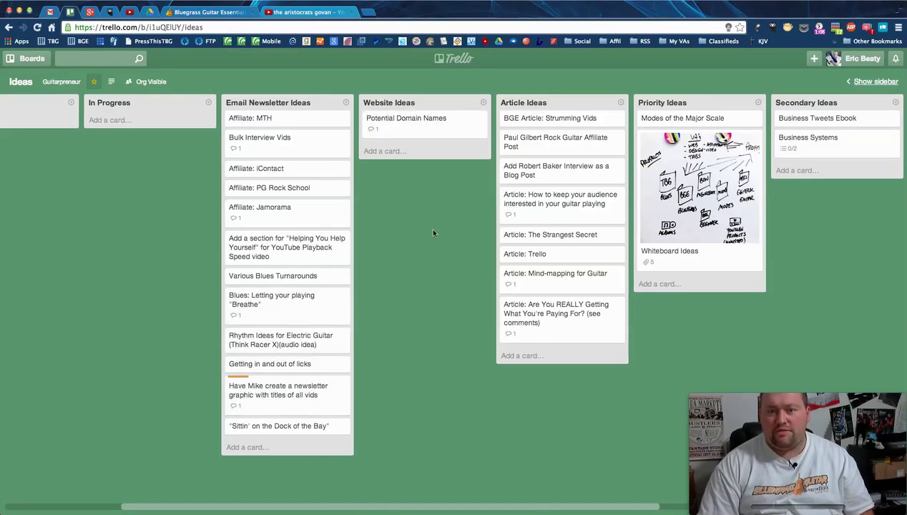
scroll(432, 232, "right", 6)
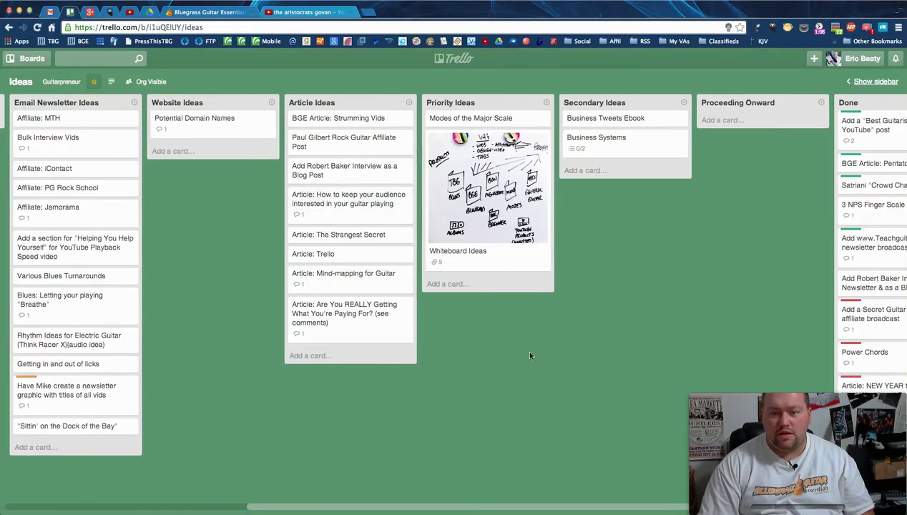
scroll(444, 348, "right", 4)
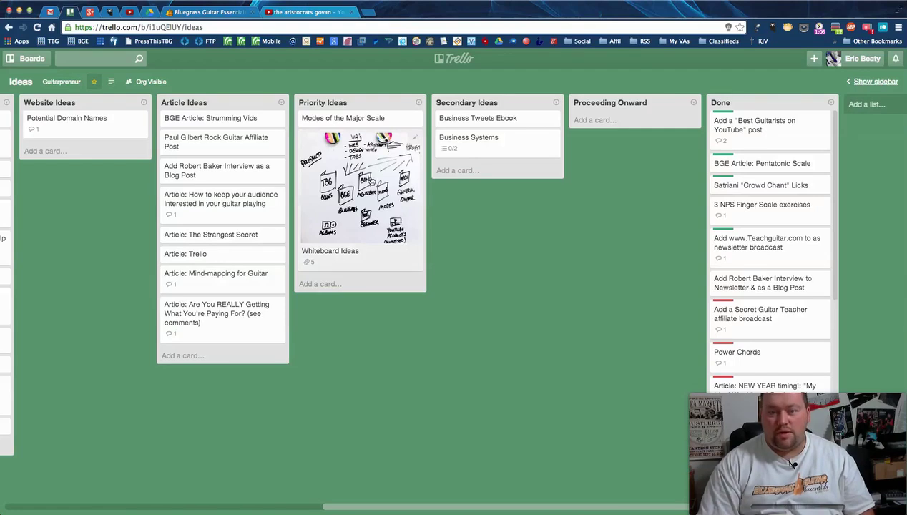
Open the Whiteboard Ideas card in Priority Ideas, view its A to Z.jpg attachment, and close the image.
left_click(368, 181)
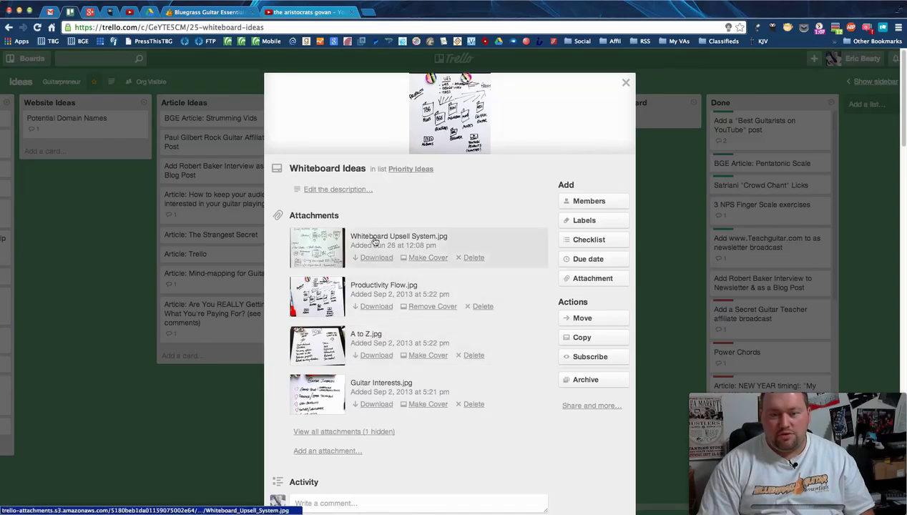
left_click(371, 336)
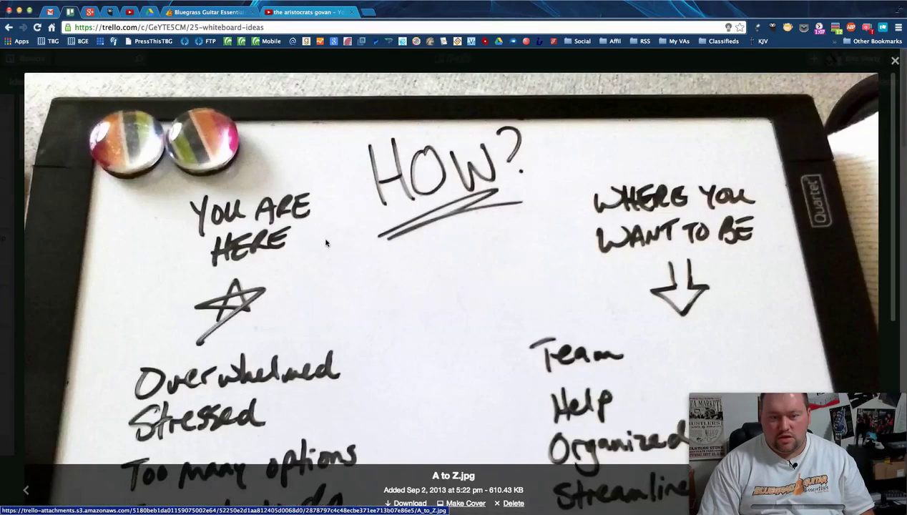
scroll(289, 276, "down", 3)
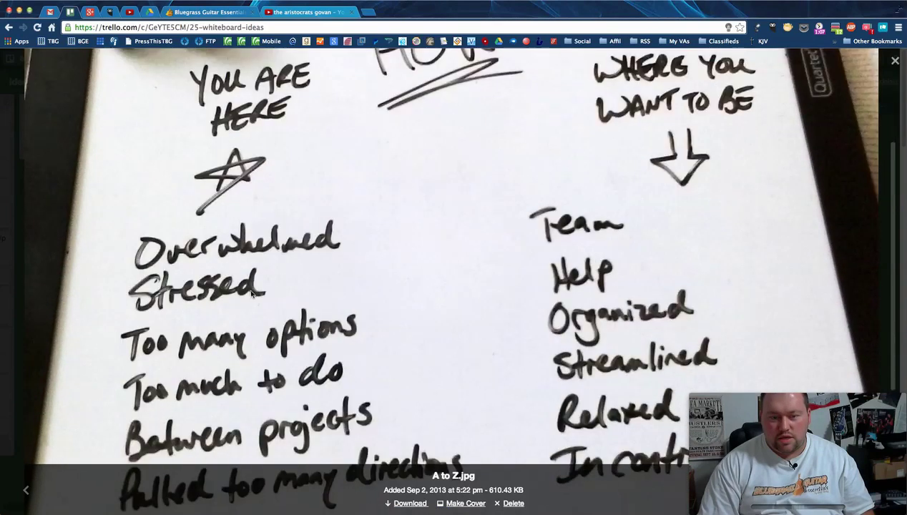
scroll(239, 334, "down", 5)
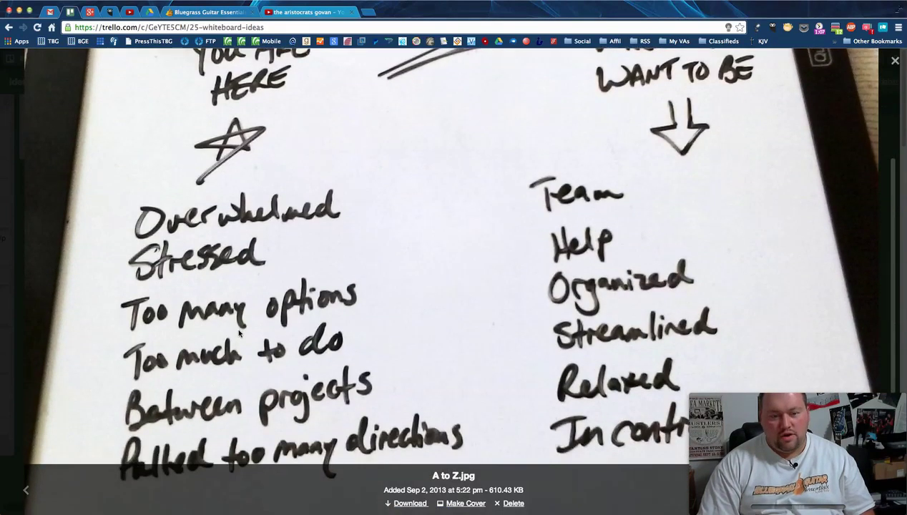
scroll(244, 360, "up", 5)
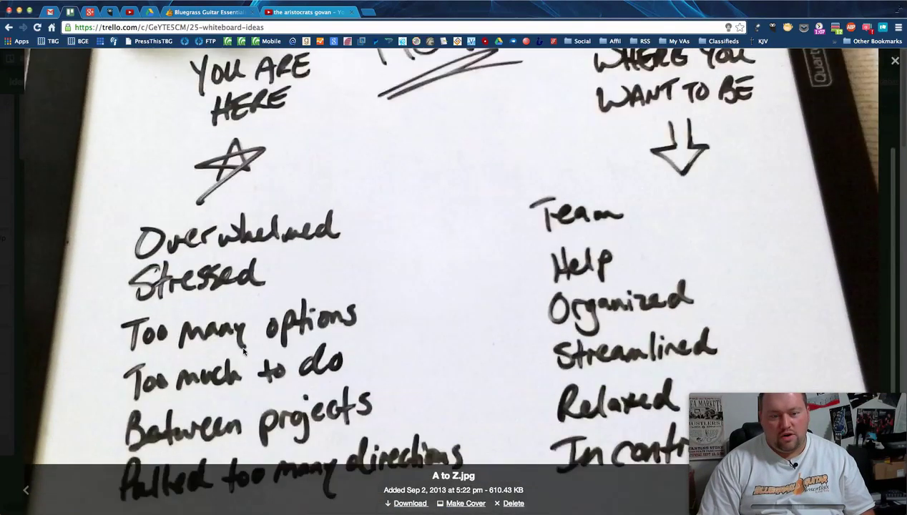
scroll(560, 256, "down", 4)
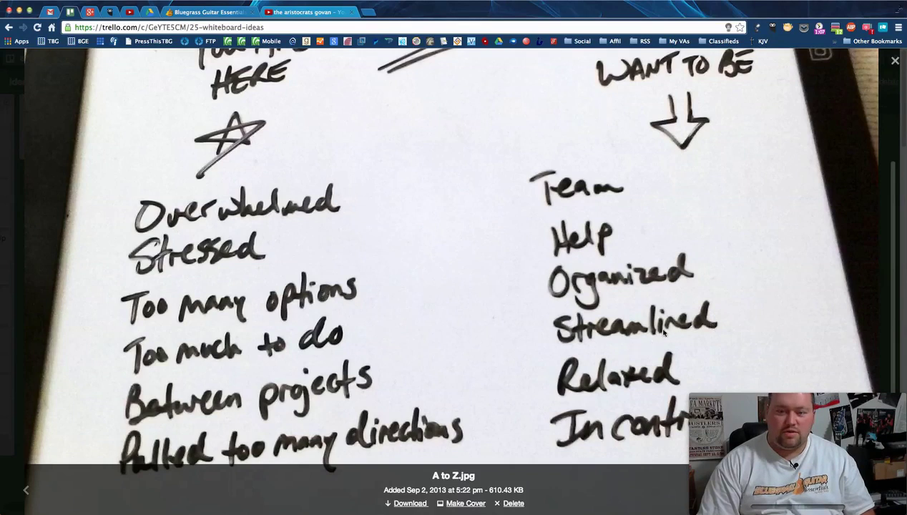
scroll(480, 277, "up", 5)
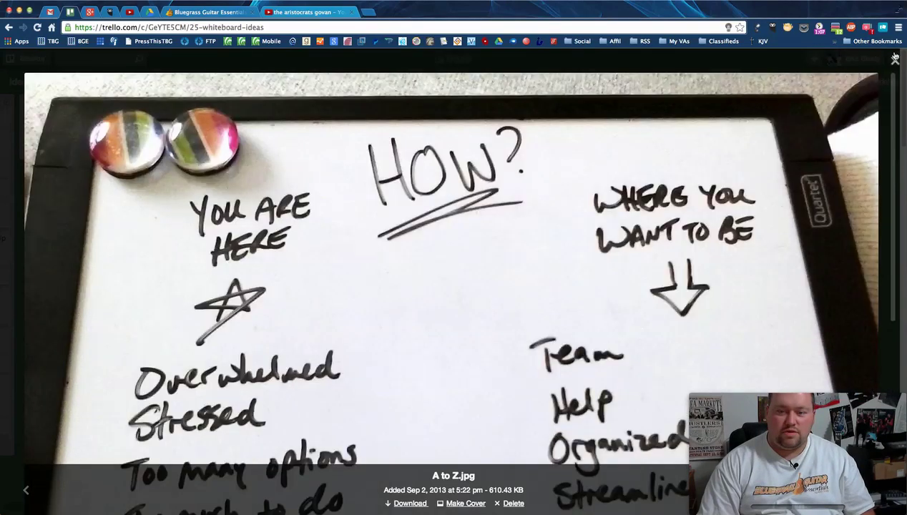
left_click(894, 61)
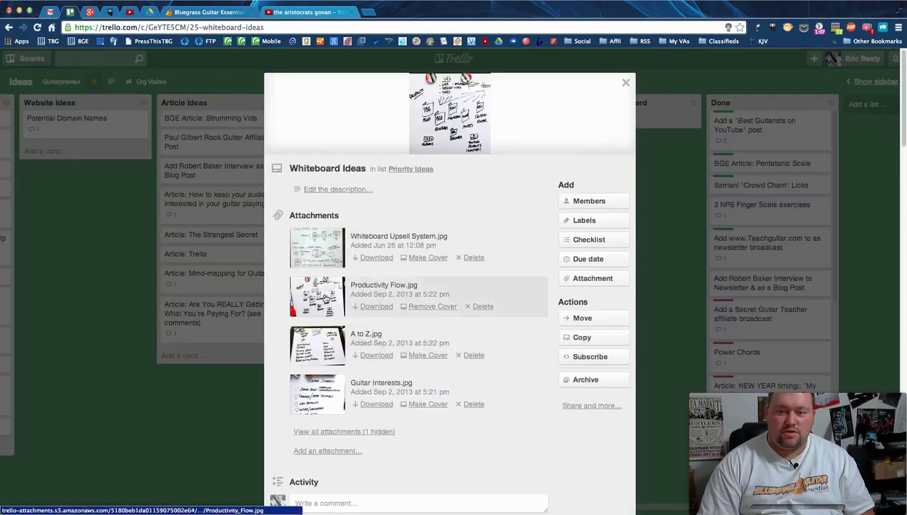
View the Guitar Interests.jpg attachment of the Whiteboard Ideas card, down through its handwritten list and back up.
left_click(378, 387)
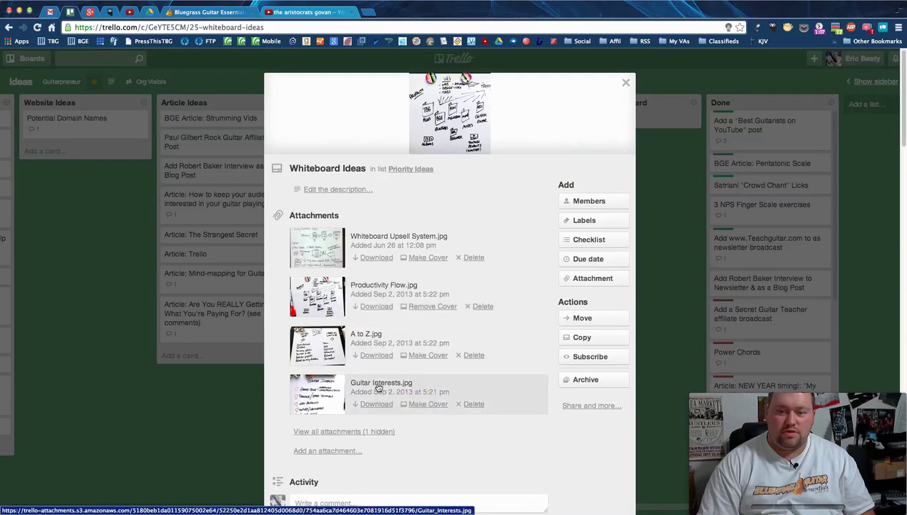
scroll(214, 296, "down", 8)
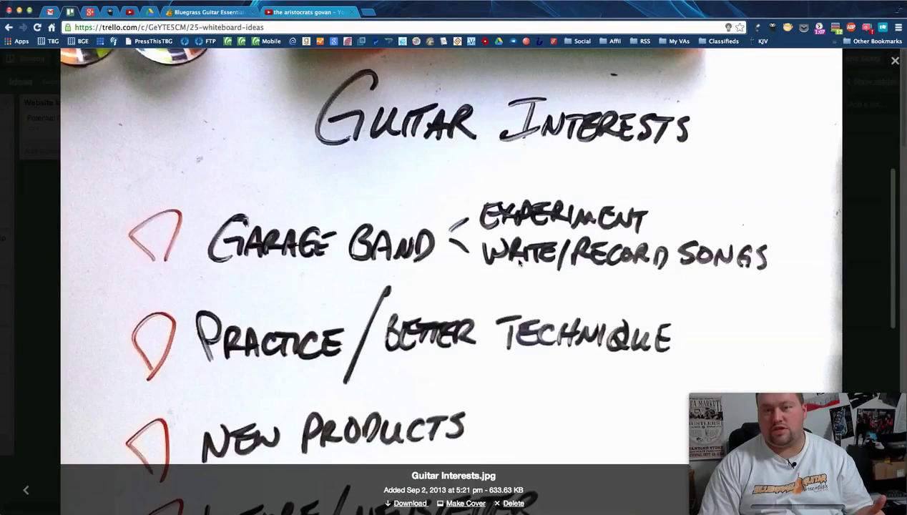
scroll(342, 303, "down", 4)
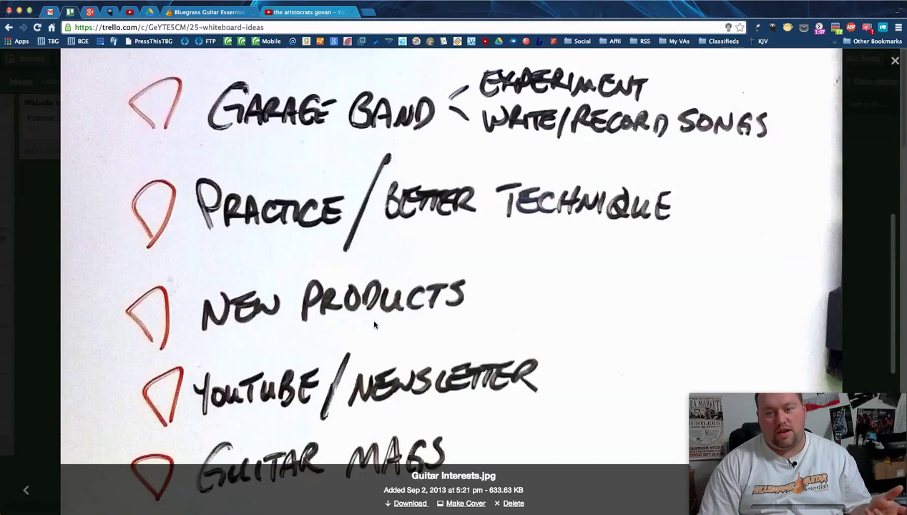
scroll(485, 363, "up", 10)
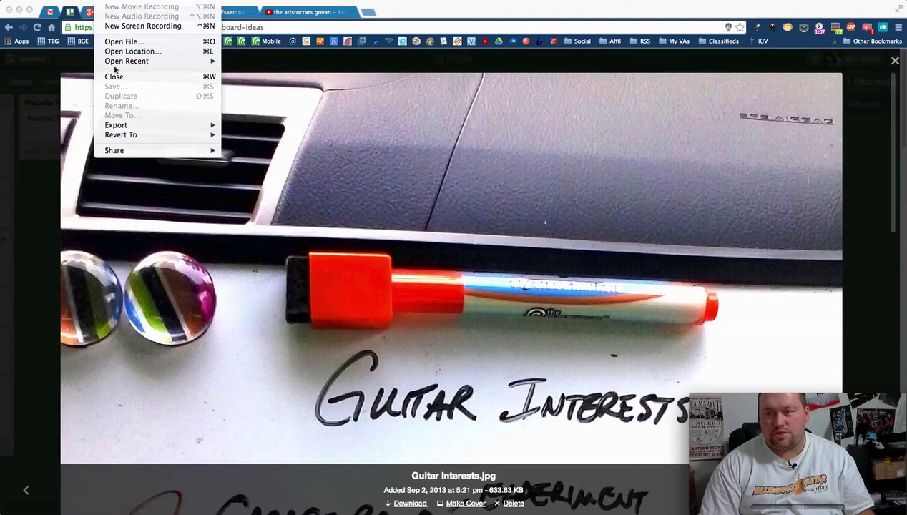
Switch to the recording program, close its webcam window, and try a new Screen Recording window with Float on Top before dismissing it.
left_click(125, 75)
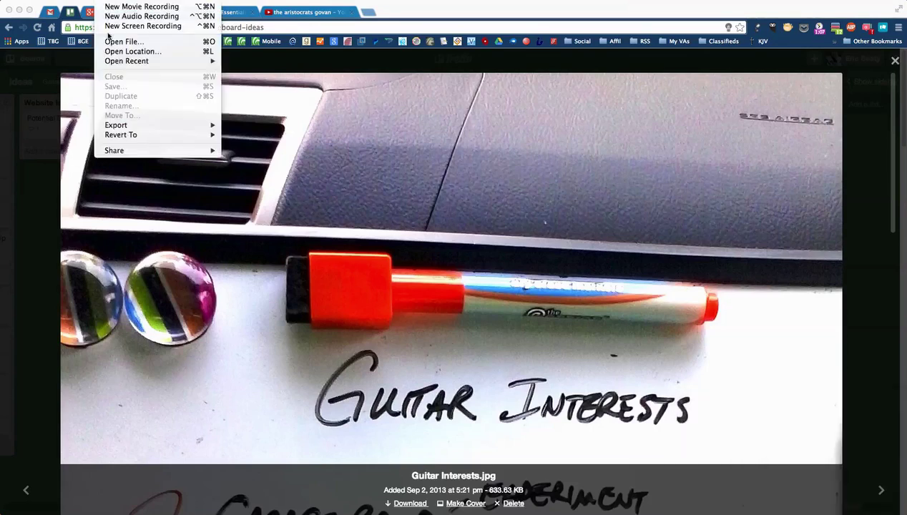
left_click(148, 27)
left_click(153, 3)
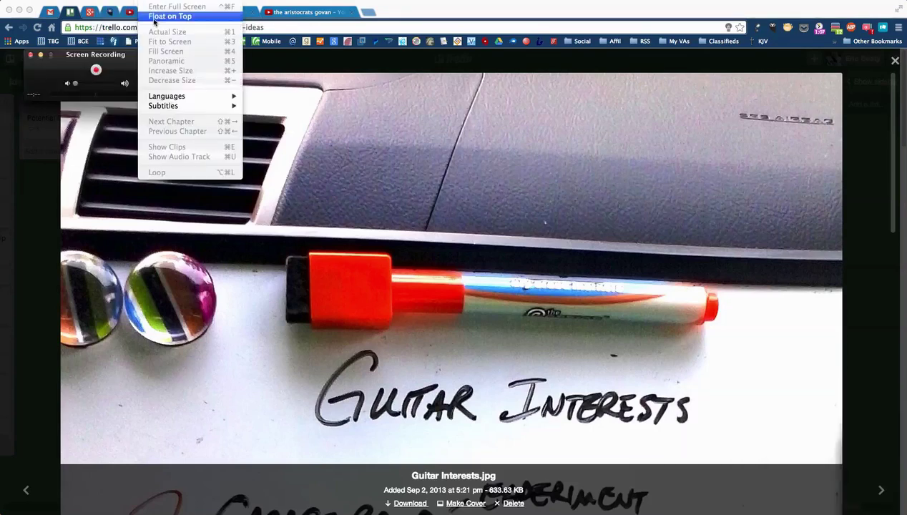
left_click(154, 19)
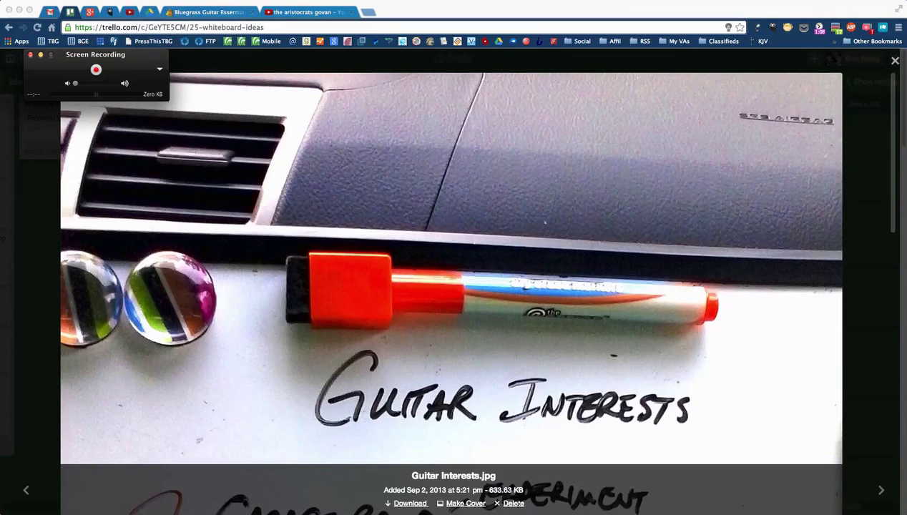
left_click(31, 55)
Open a new Movie Recording and shrink its webcam window to a small preview in the screen's lower corner.
left_click(105, 3)
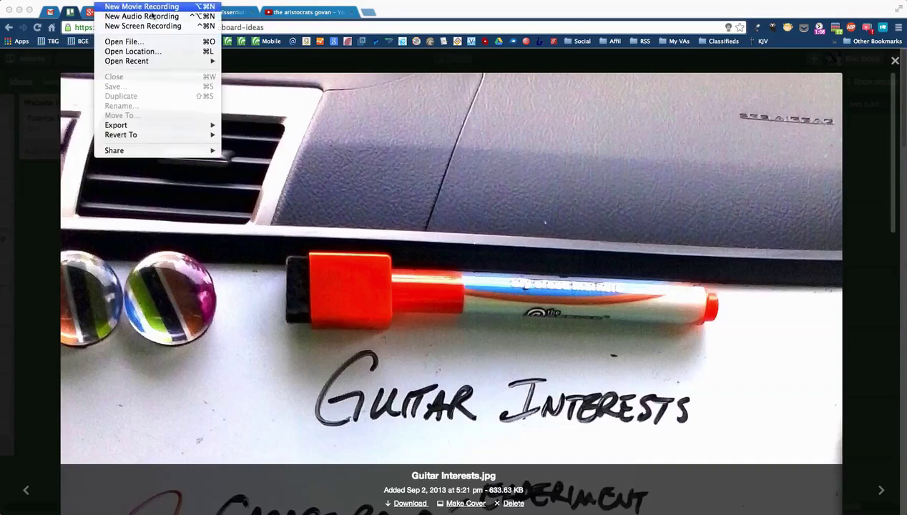
left_click(121, 7)
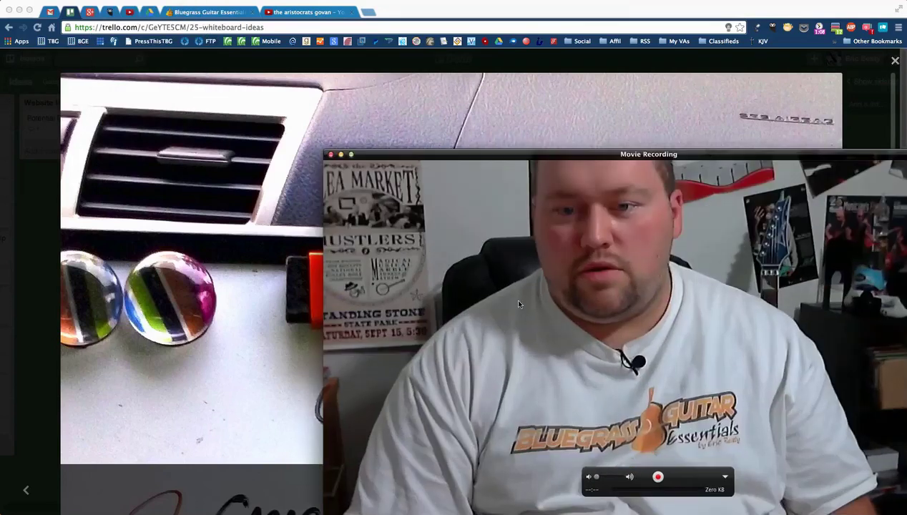
left_click_drag(324, 150, 766, 398)
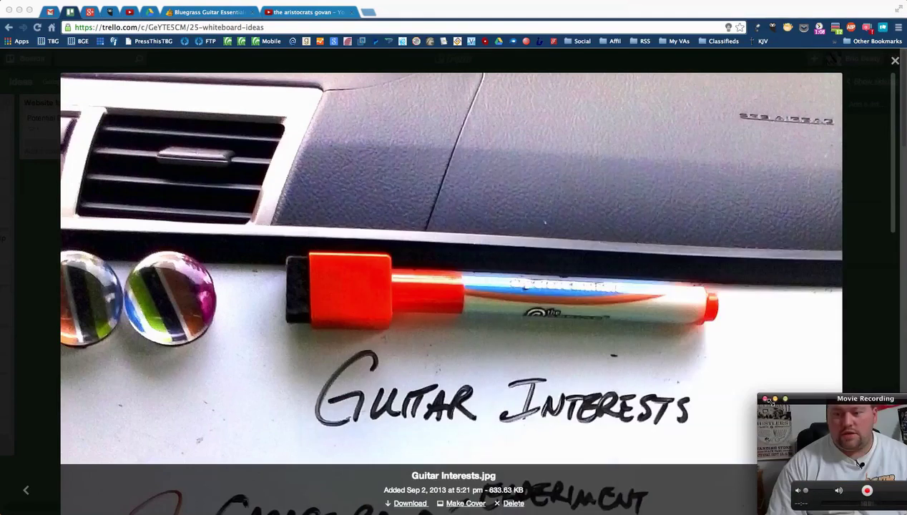
left_click_drag(861, 400, 791, 401)
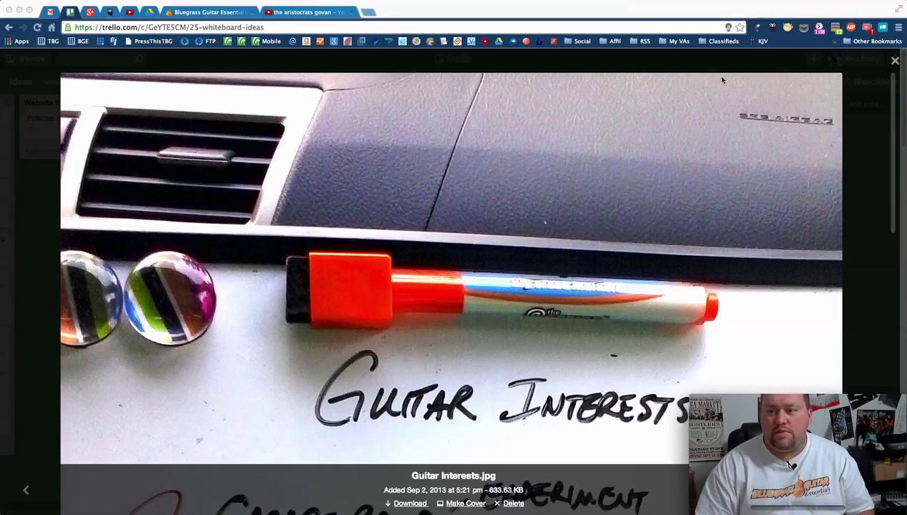
Return to Trello, close the Guitar Interests.jpg image and the Whiteboard Ideas card, and look at the Ideas board's Done list.
left_click(894, 64)
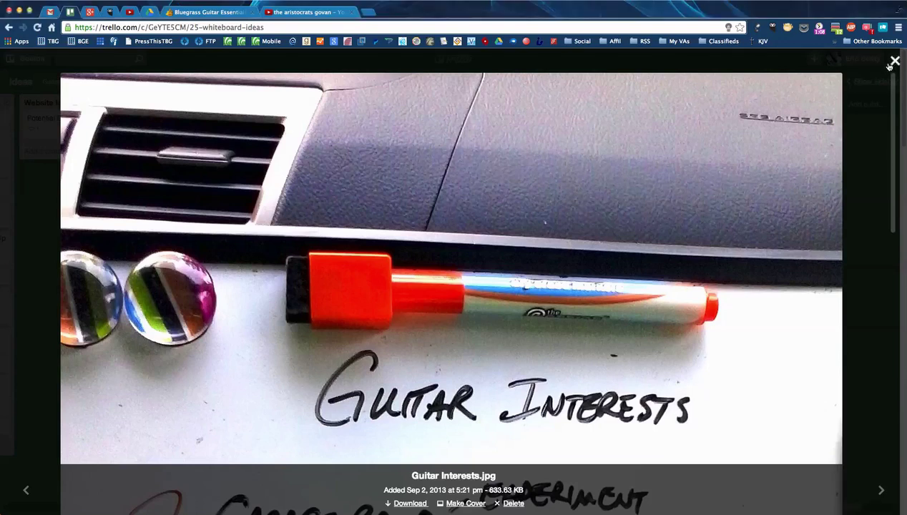
left_click(893, 65)
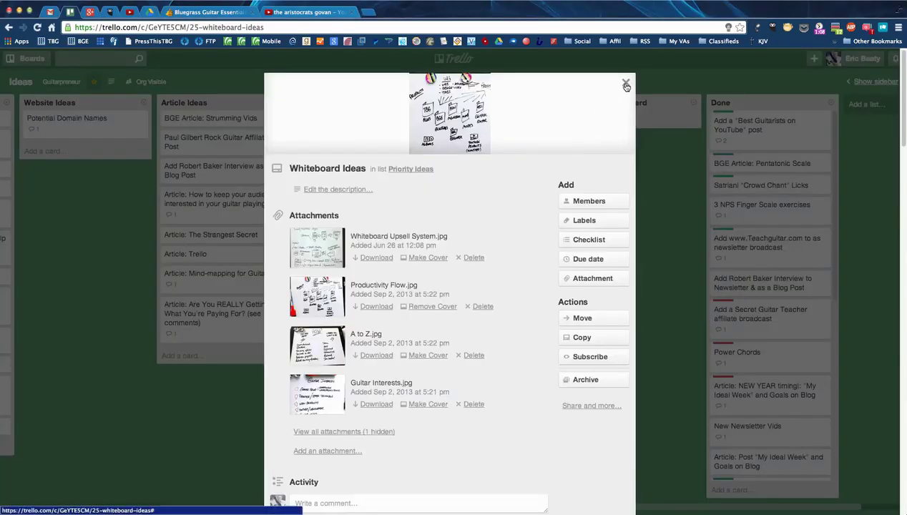
left_click(806, 171)
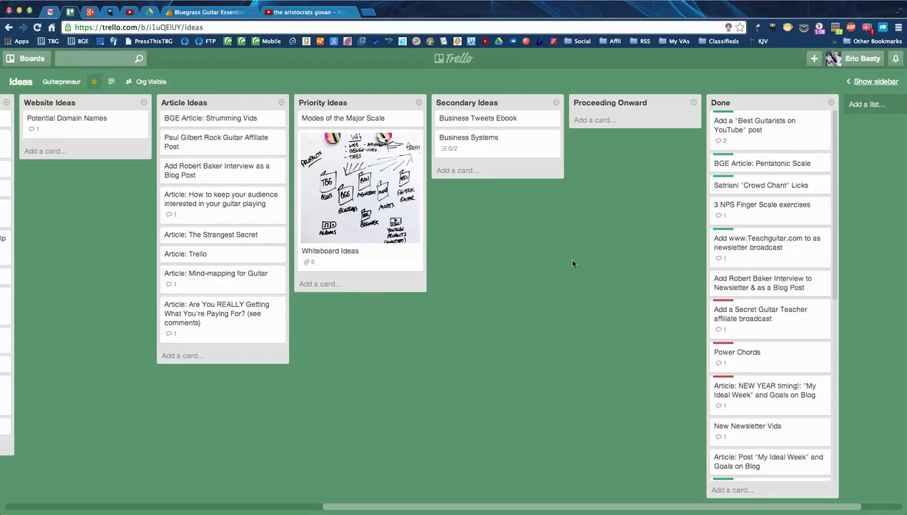
scroll(487, 268, "right", 2)
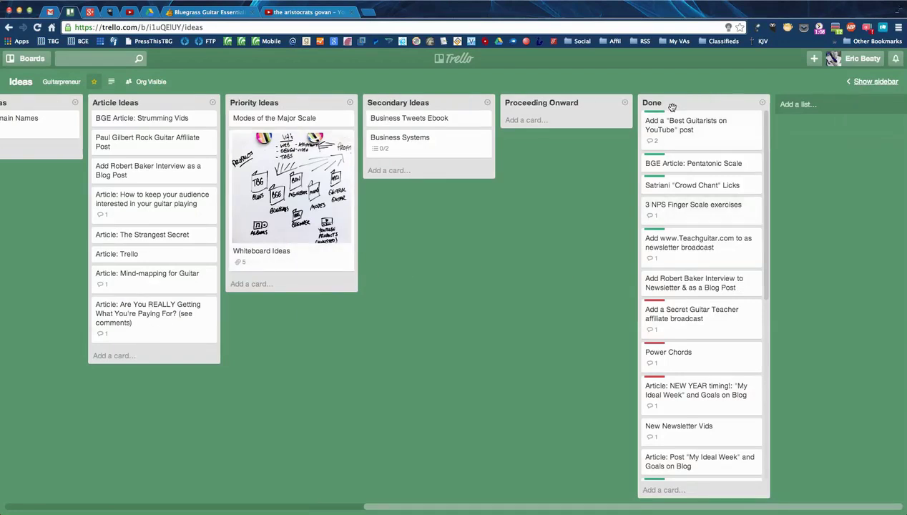
mouse_move(767, 120)
left_mouse_down()
mouse_move(763, 297)
mouse_move(774, 115)
left_mouse_up()
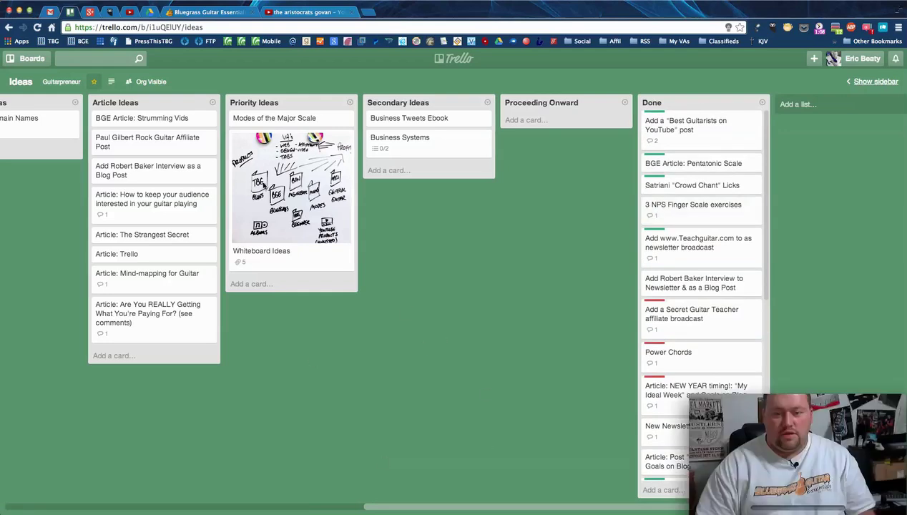
Set the recording program's webcam preview window to Float on Top and return to the Trello Ideas board.
left_click(171, 2)
mouse_move(154, 0)
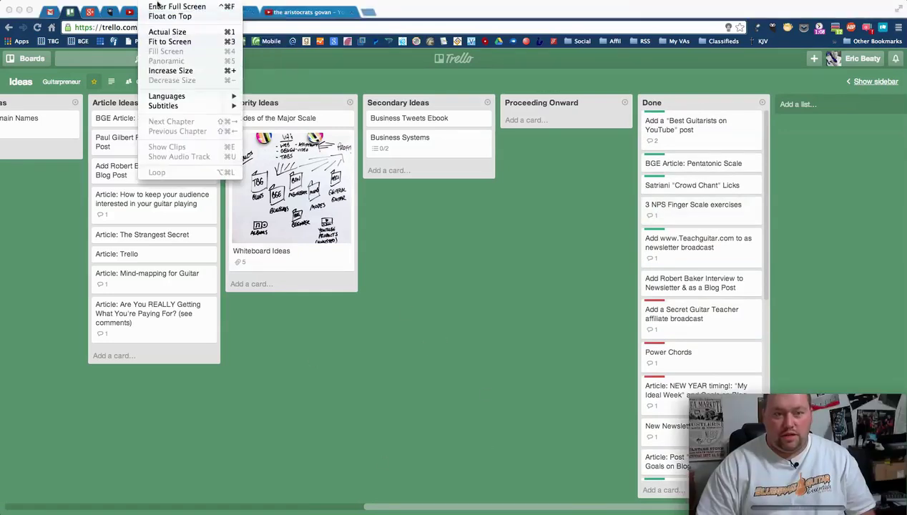
left_click(166, 16)
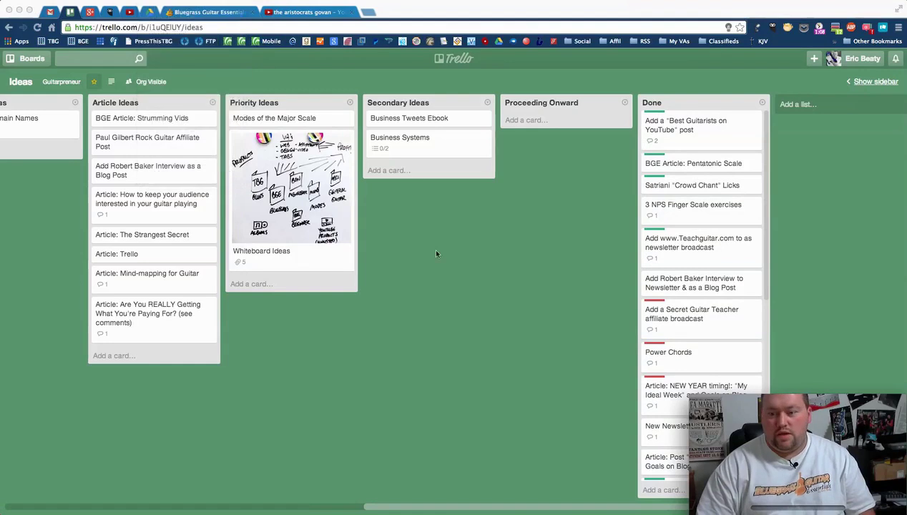
left_click(838, 321)
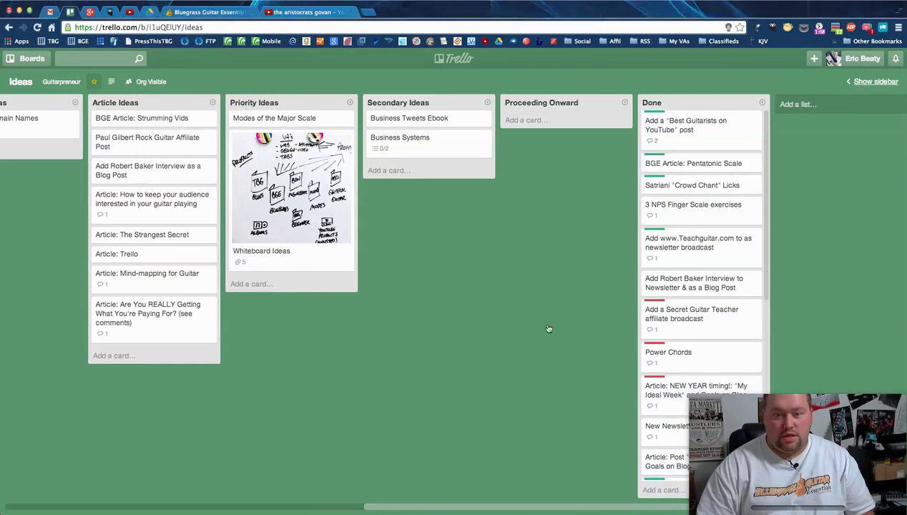
Look back across the Ideas board to its Potential Products list and open the starred Business Tasks board.
left_click_drag(349, 387, 807, 364)
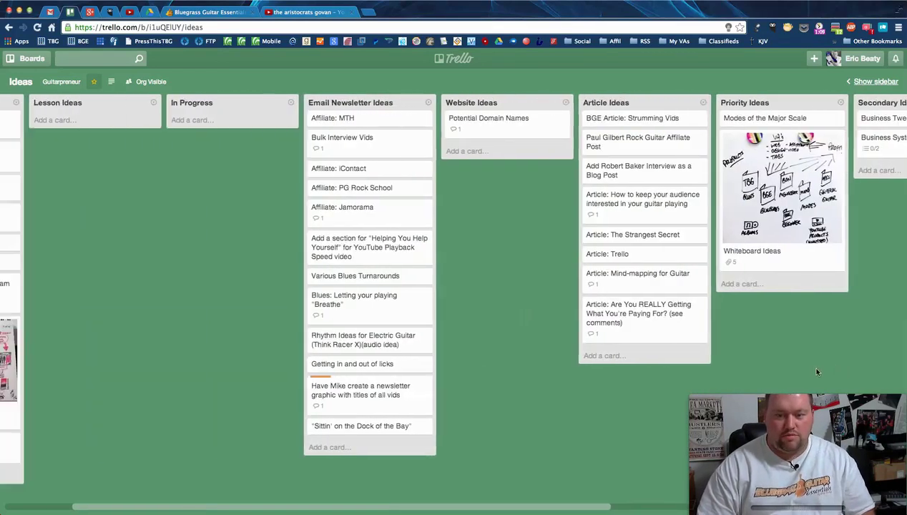
left_click_drag(185, 293, 319, 271)
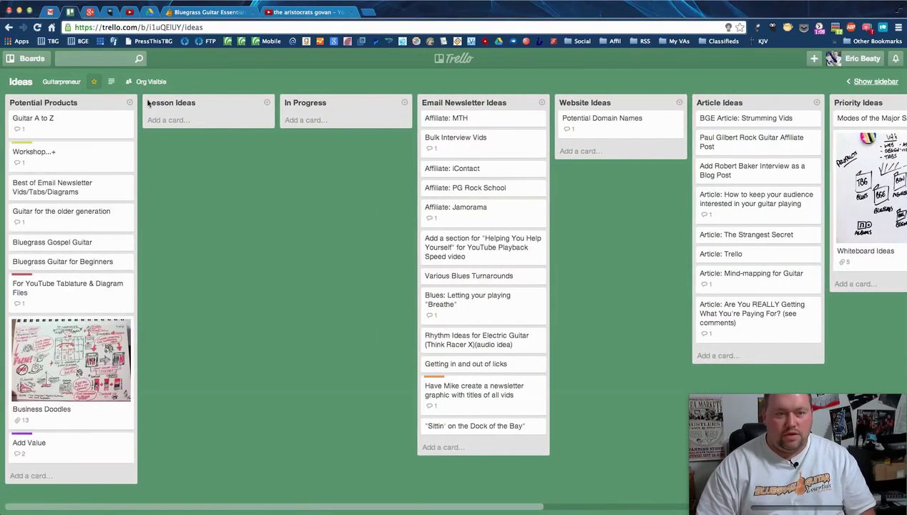
left_click(26, 63)
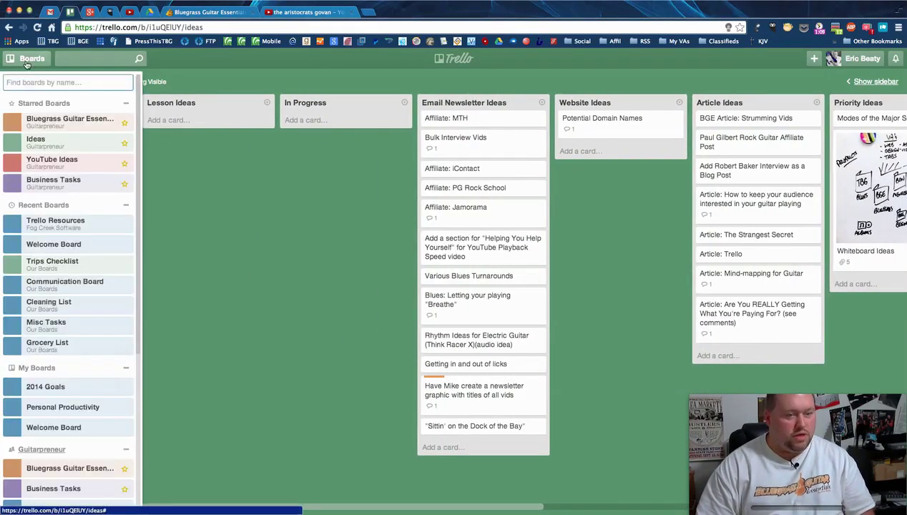
left_click(49, 183)
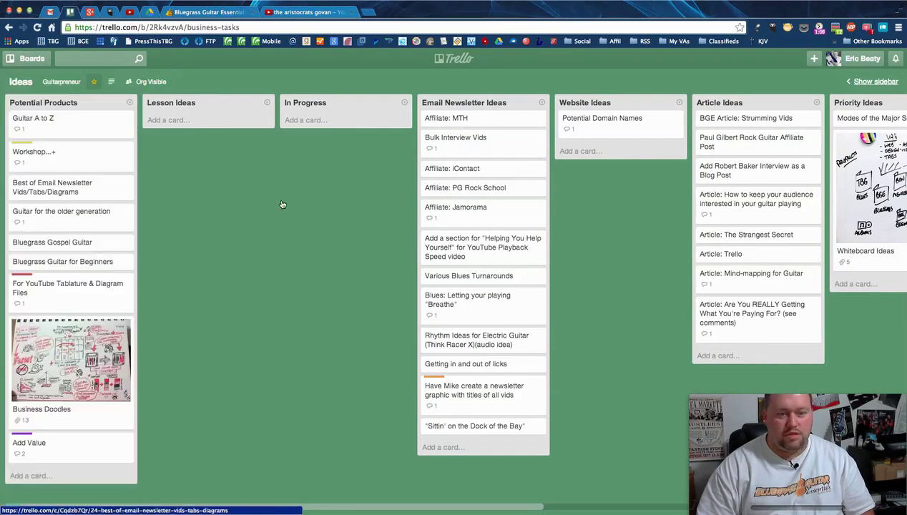
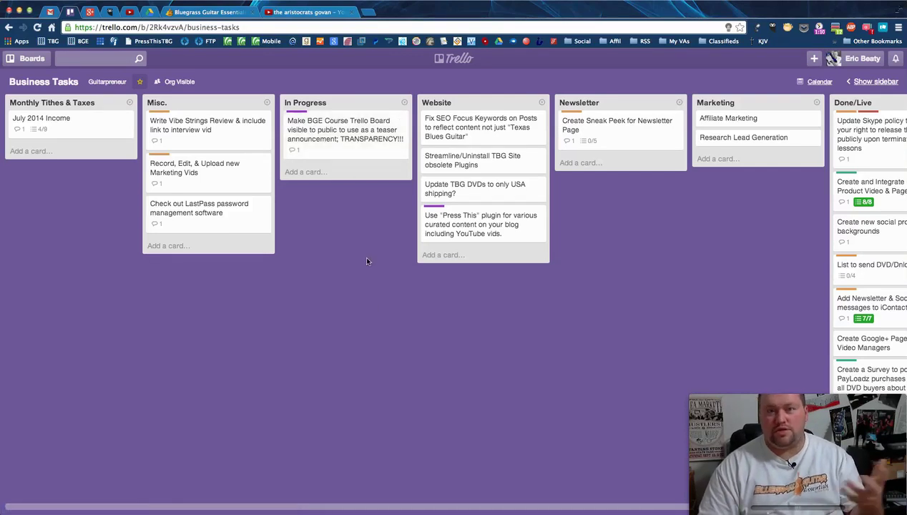
Look through the Business Tasks lists, including the cards down the Done/Live list, and return to the first list.
left_click_drag(477, 304, 366, 305)
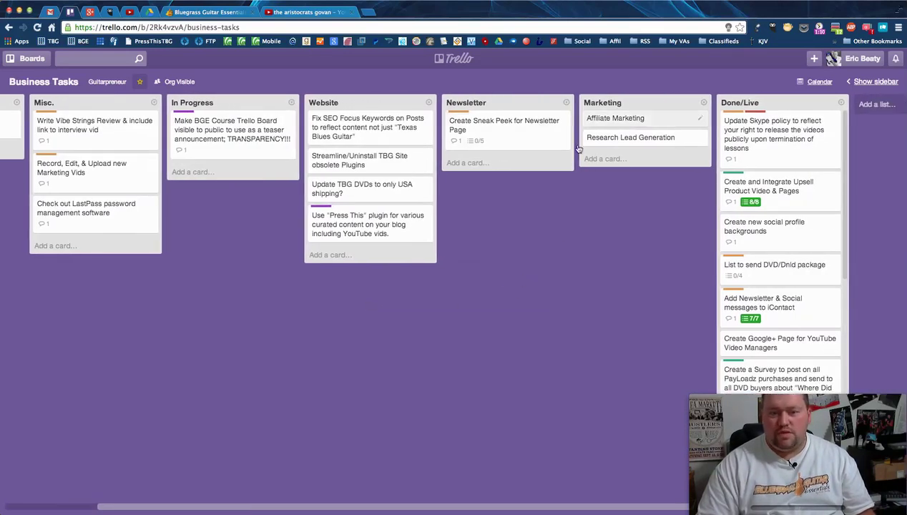
left_click_drag(490, 251, 334, 280)
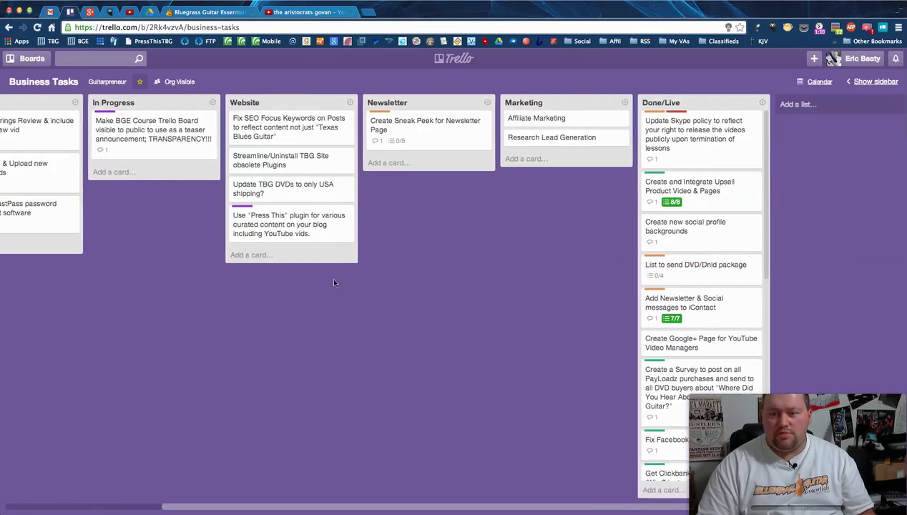
left_click_drag(763, 137, 770, 270)
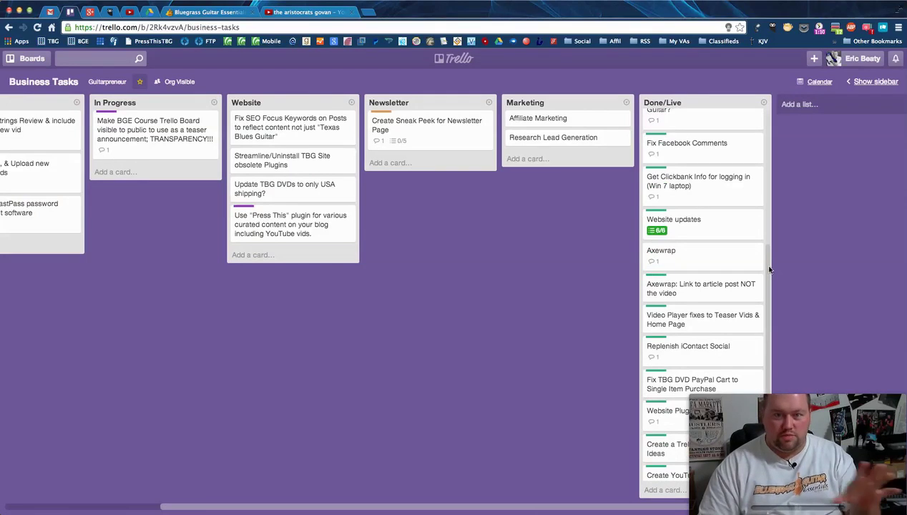
left_click_drag(770, 270, 764, 107)
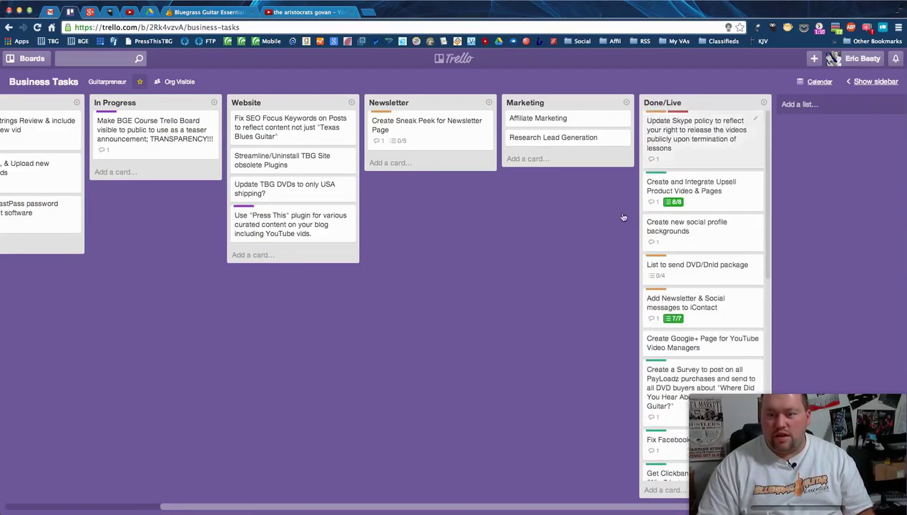
left_click_drag(495, 316, 704, 316)
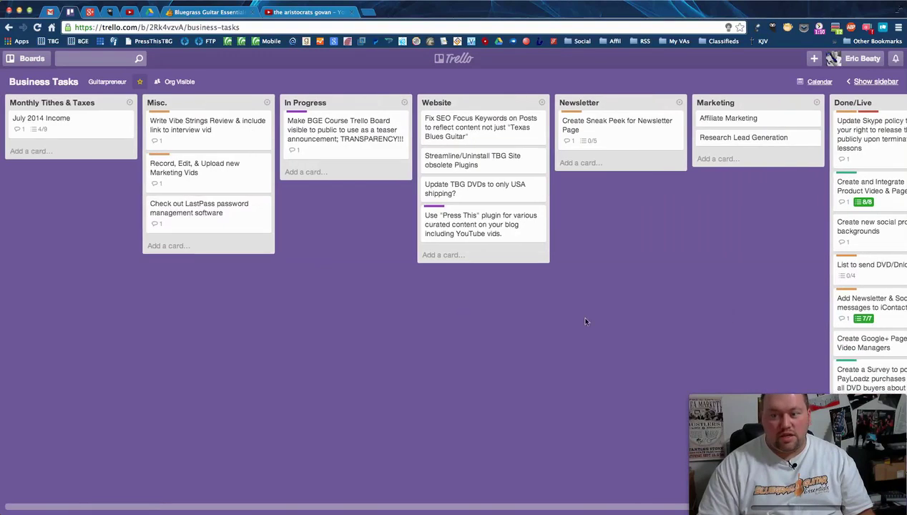
Open the 2014 Goals board and move the Complete Bluegrass Guitar course card from Business Goals to In Progress.
left_click(23, 60)
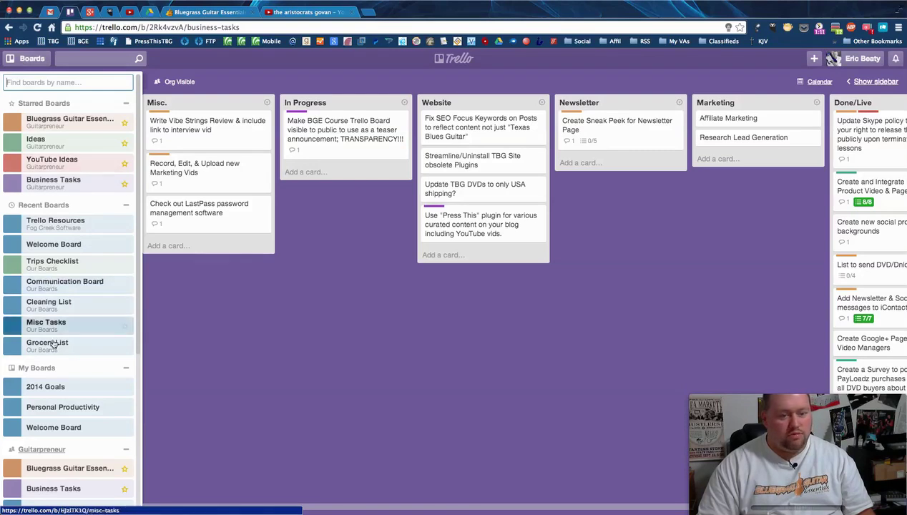
left_click(42, 390)
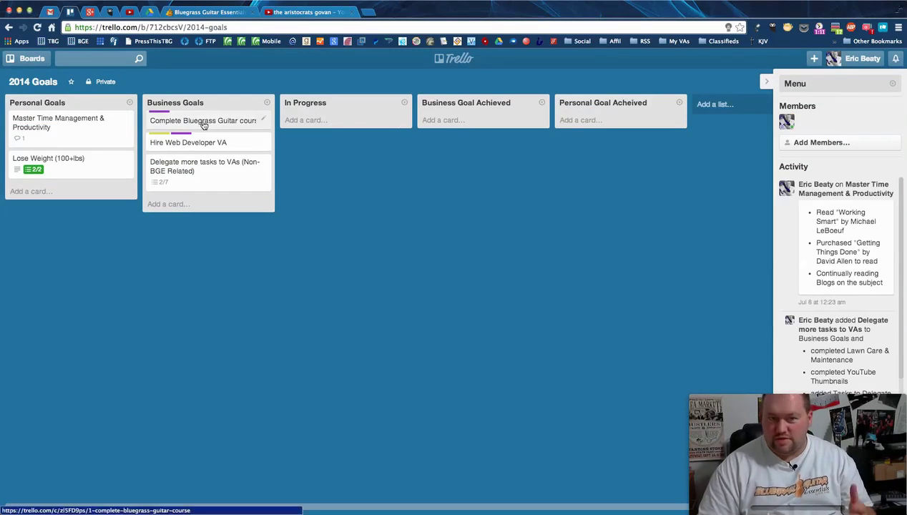
left_click_drag(243, 123, 350, 123)
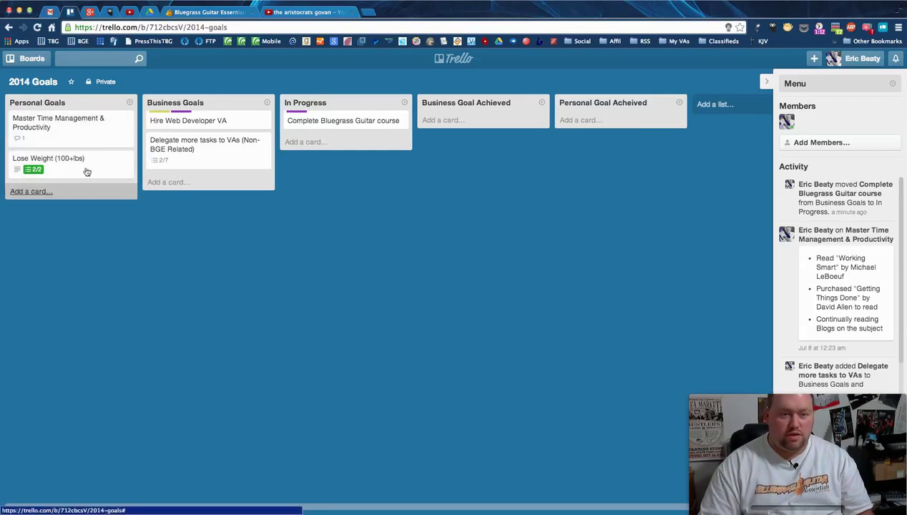
Open the Master Time Management & Productivity card in Personal Goals and view its comment in edit mode without changing it.
left_click(73, 133)
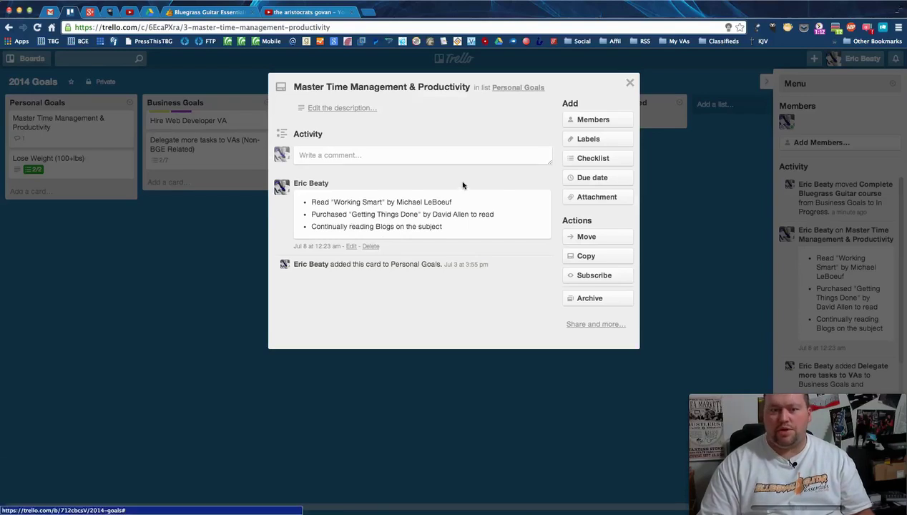
left_click(353, 246)
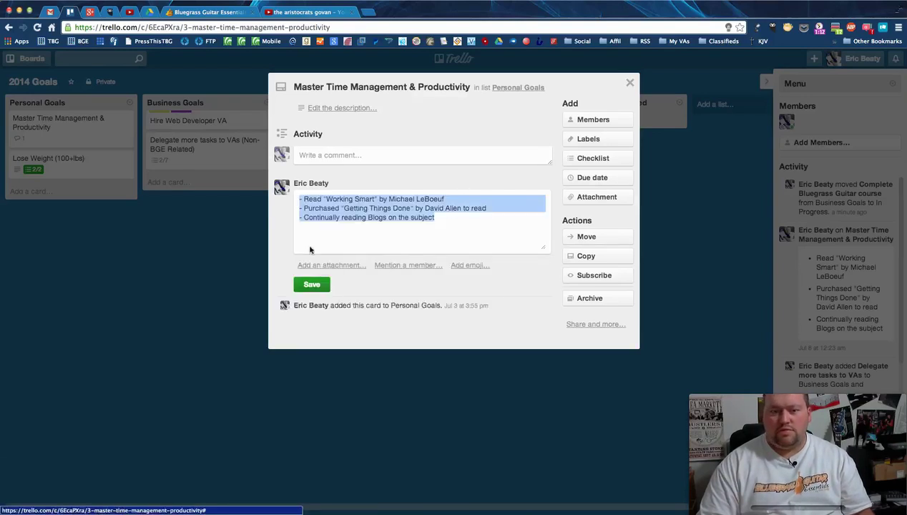
left_click(443, 279)
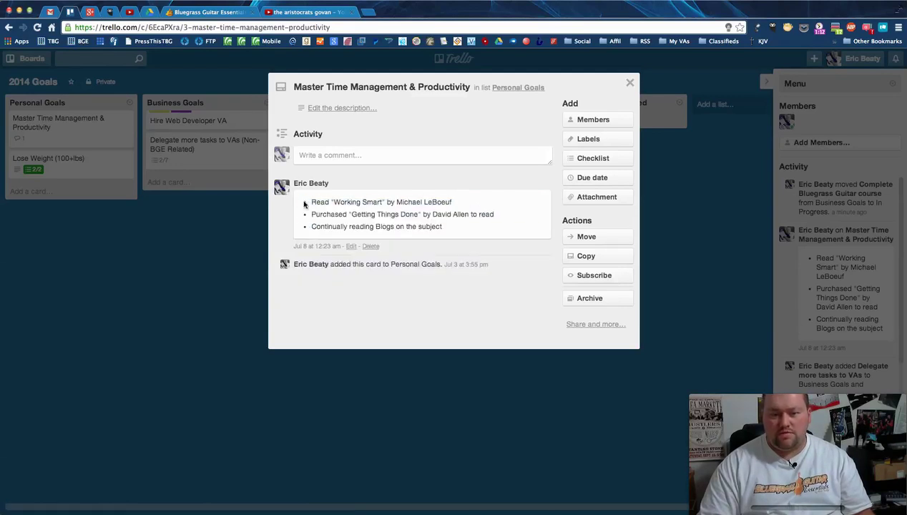
Add the bullet "Reviewing Goals quarterly to assess and redefine goals & directions to take" at the end of the card's comment and save it.
left_click(350, 246)
left_click(301, 200)
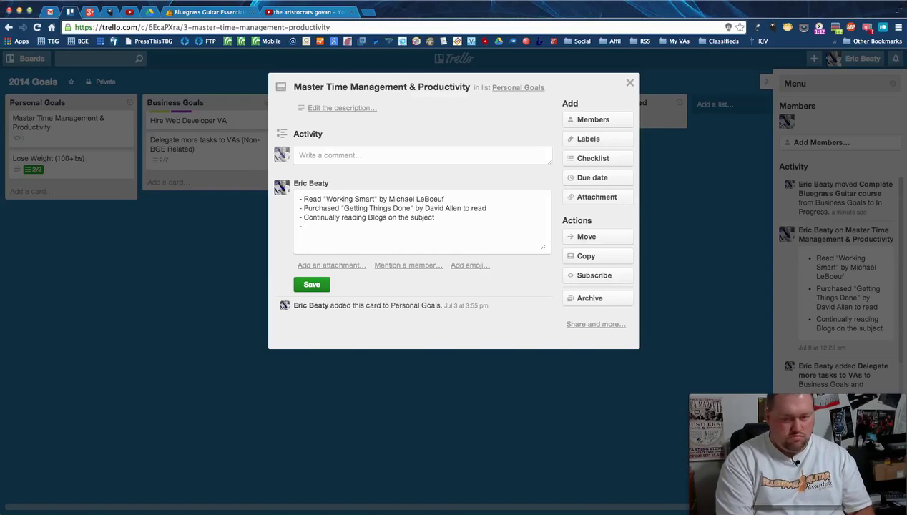
type("Reviewing")
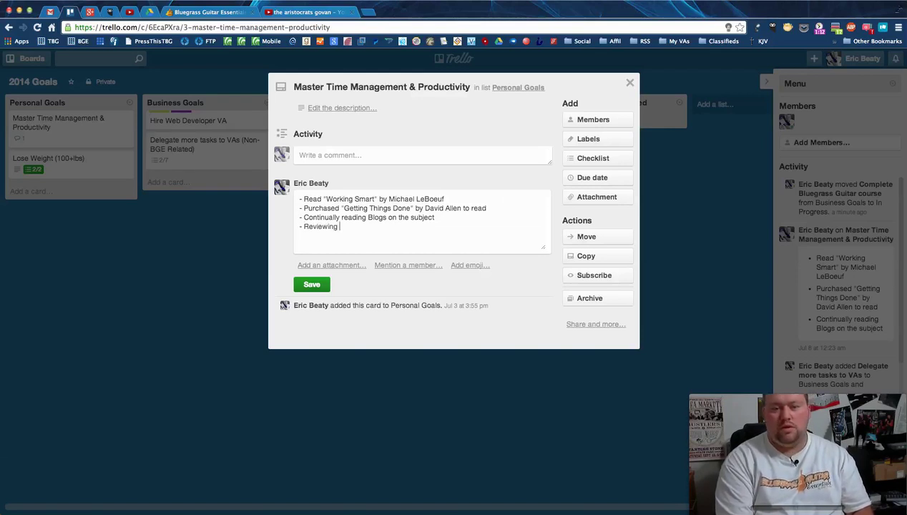
type(" Goals")
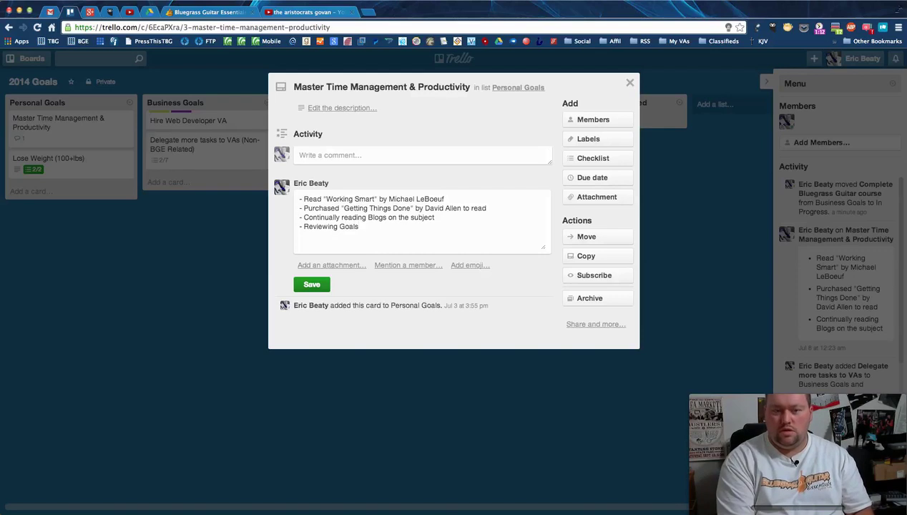
type(" quarterly")
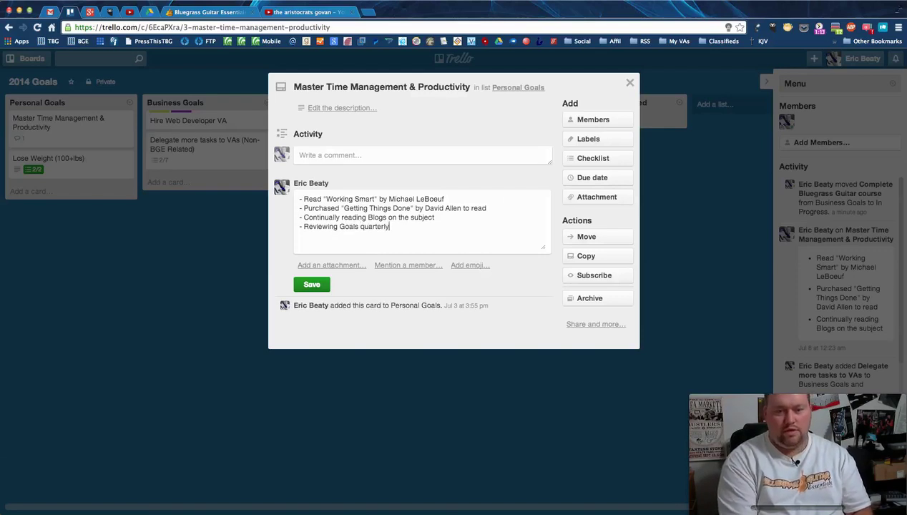
type(" to")
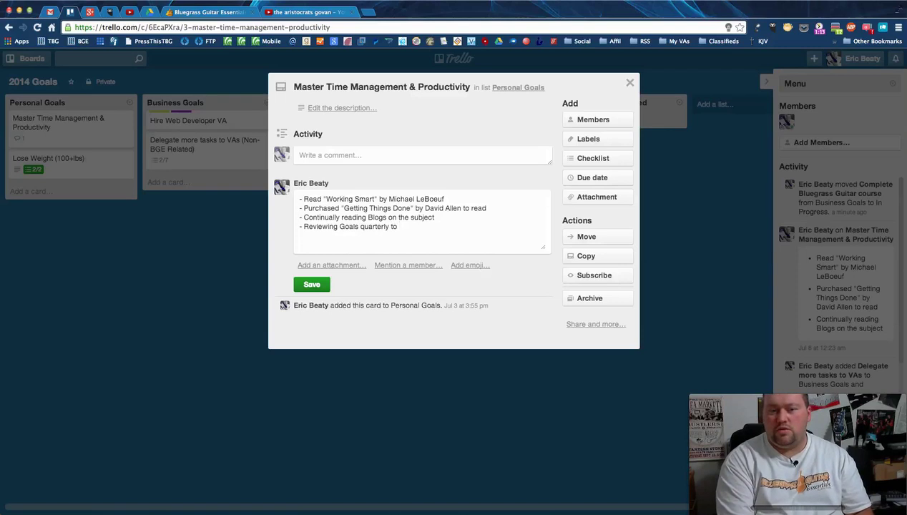
type("assess ")
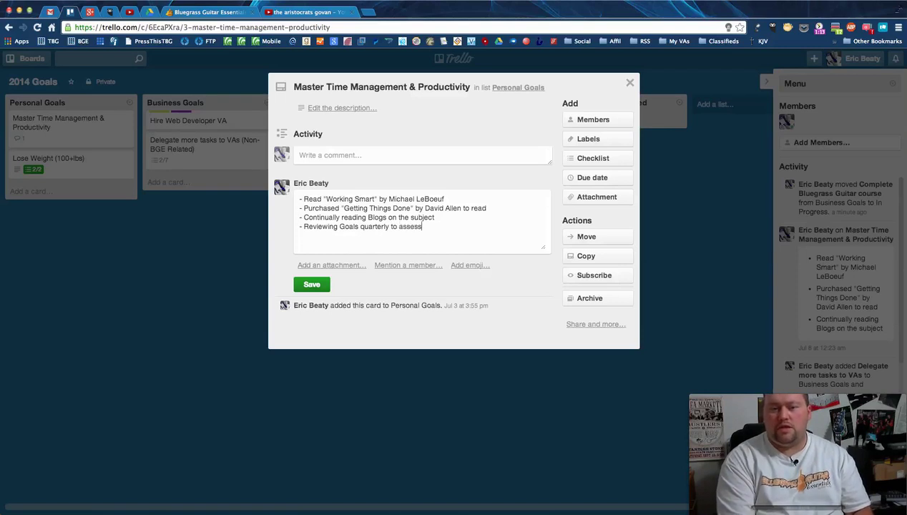
type("and")
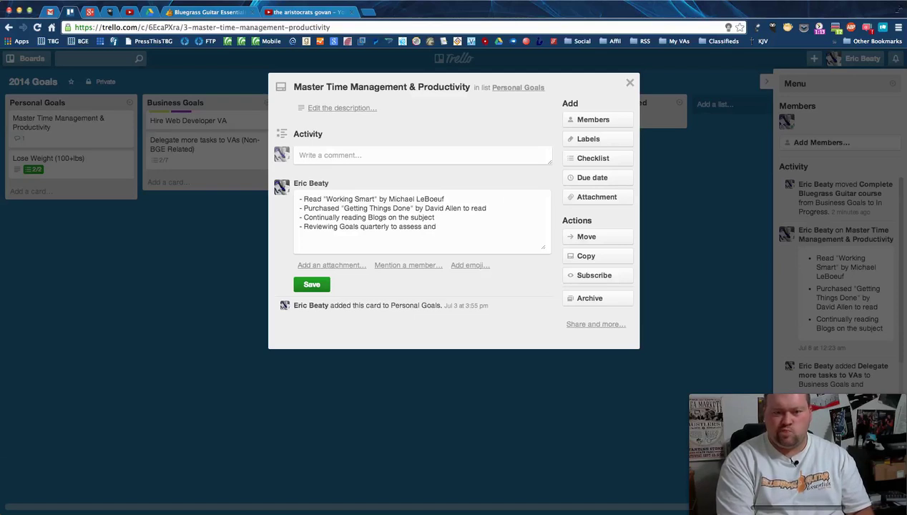
type("red")
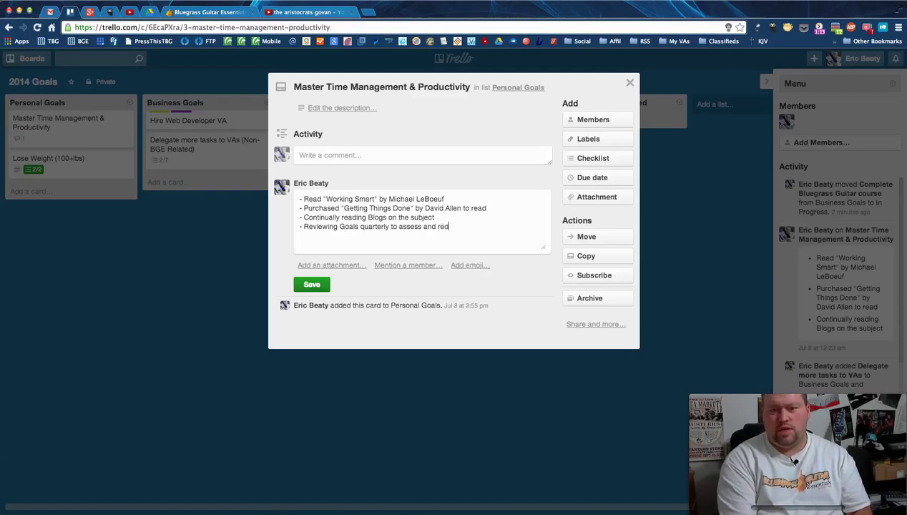
type("efine ")
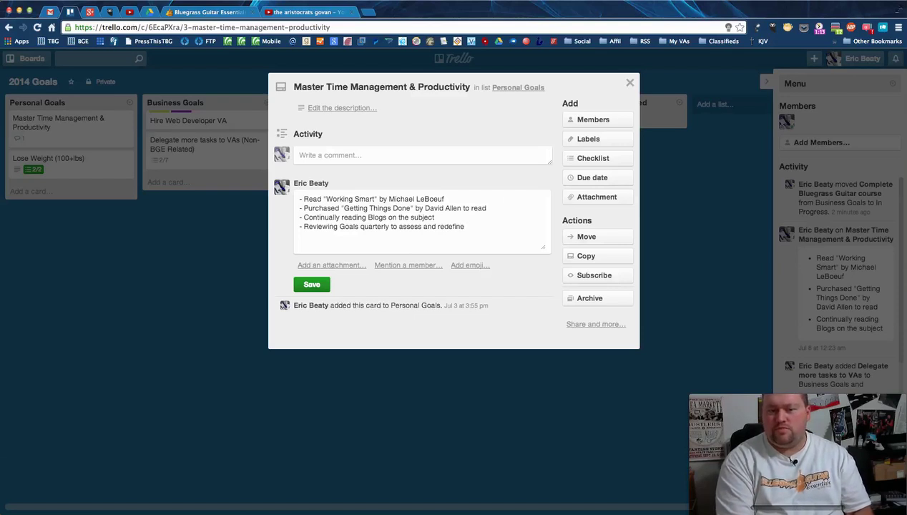
type("goals & directions to ta")
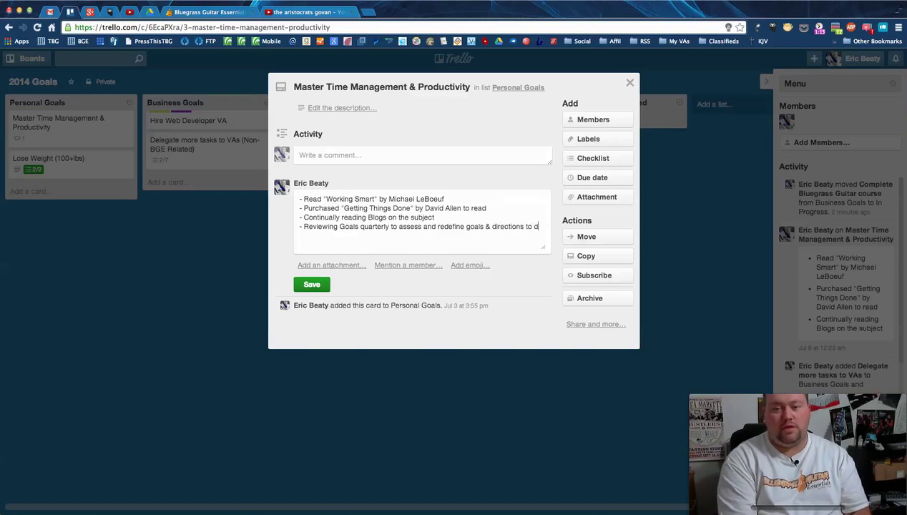
type("ke")
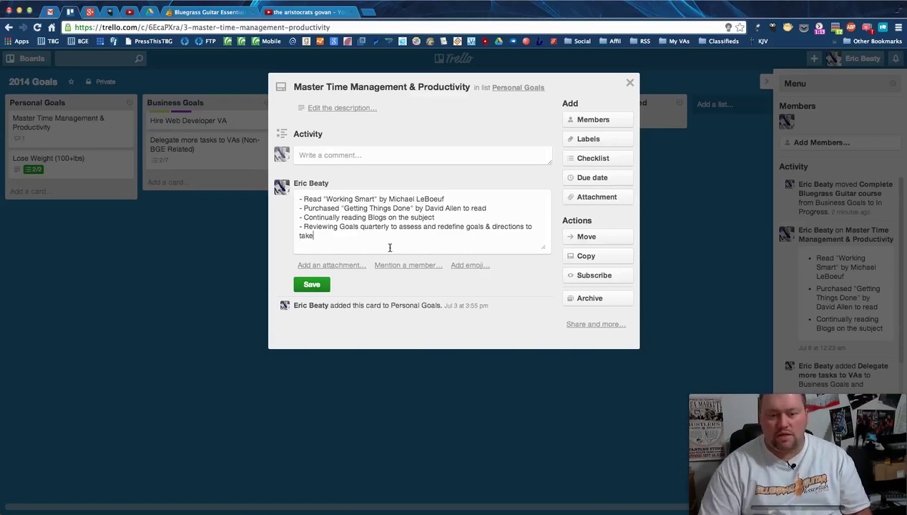
left_click(422, 298)
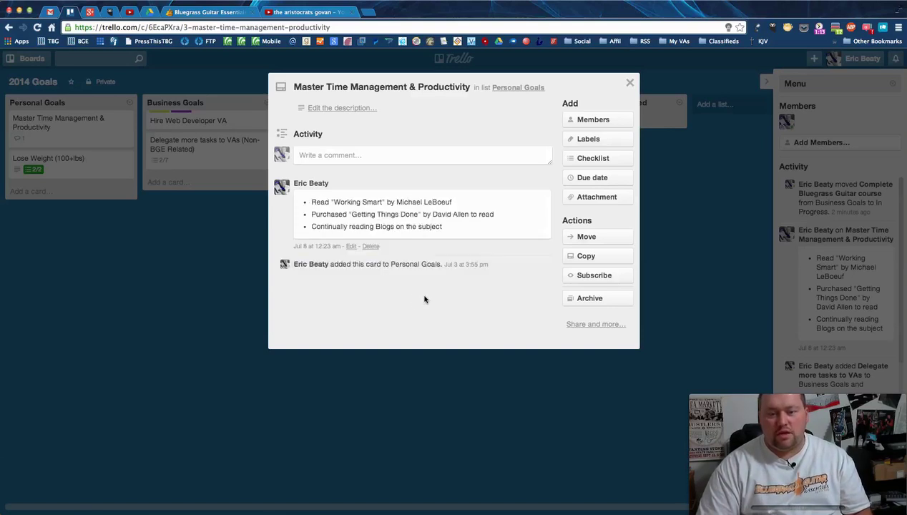
left_click(350, 246)
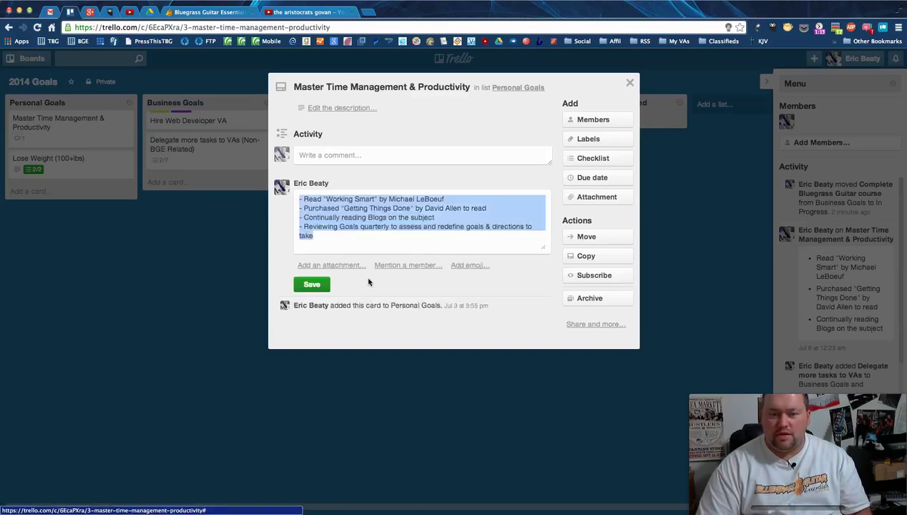
left_click(311, 285)
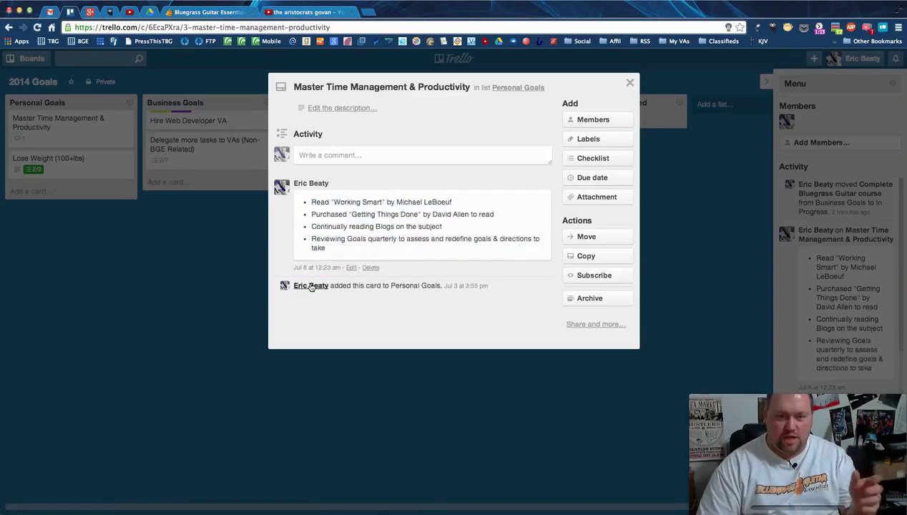
Reopen the card's comment for editing and insert the line "Goal oriented" above its first bullet.
left_click(386, 267)
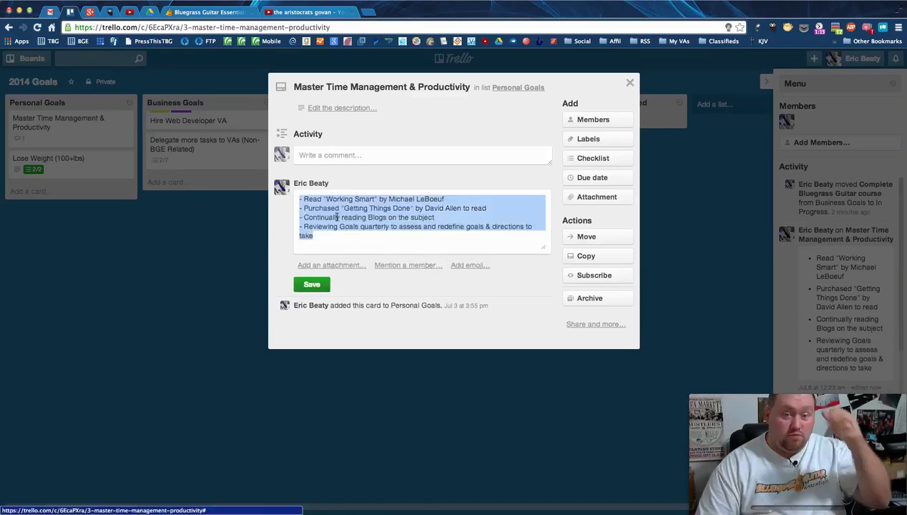
left_click(324, 208)
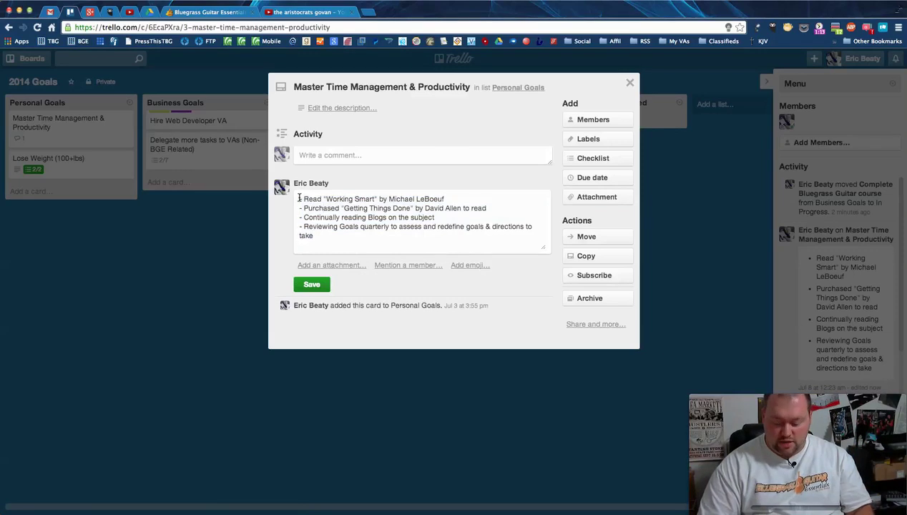
left_click(299, 198)
key("Return")
type("Goa")
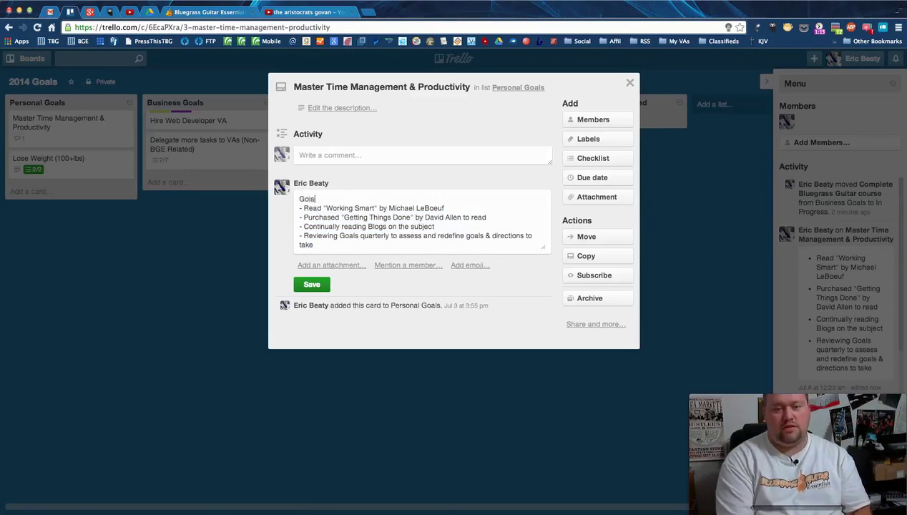
type("l oriented")
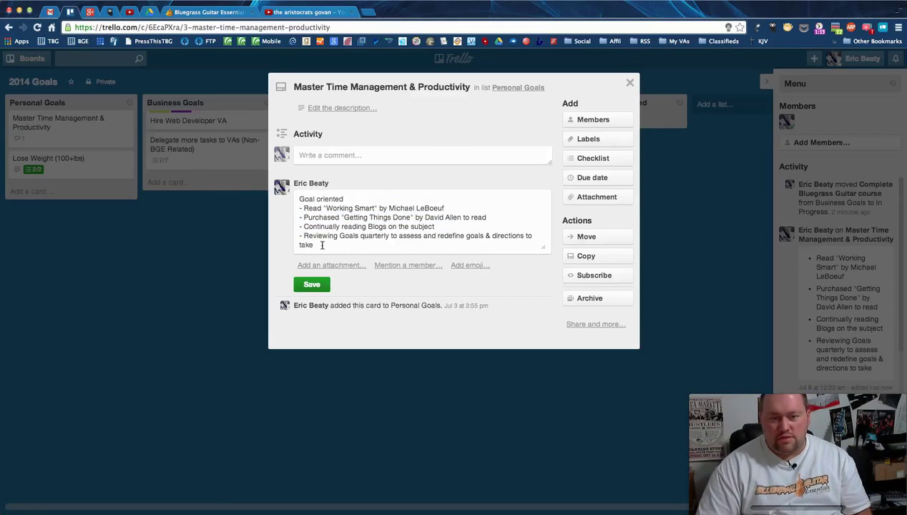
Add the headings "Time Mangmnt" and "Productivity" below the "Goal oriented" bullets in the card comment, separated by blank lines.
key("Return")
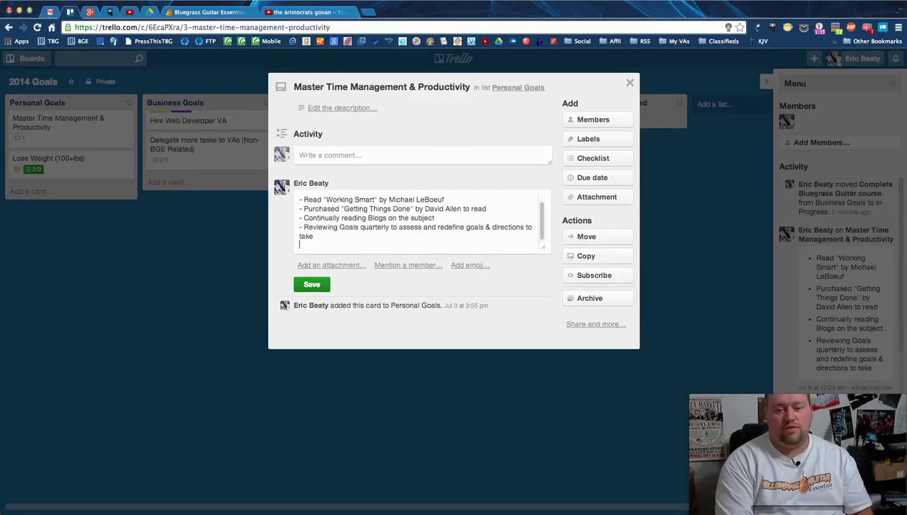
key("Return")
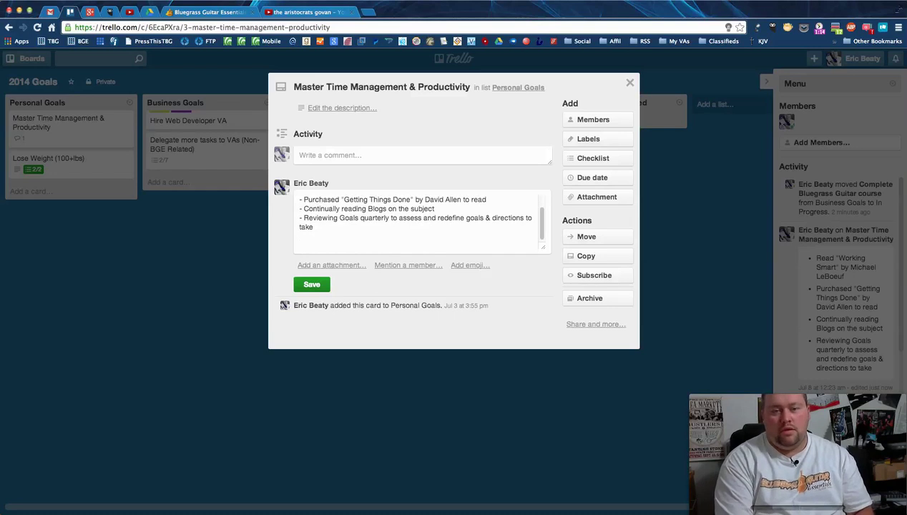
type("Time Mangmnt")
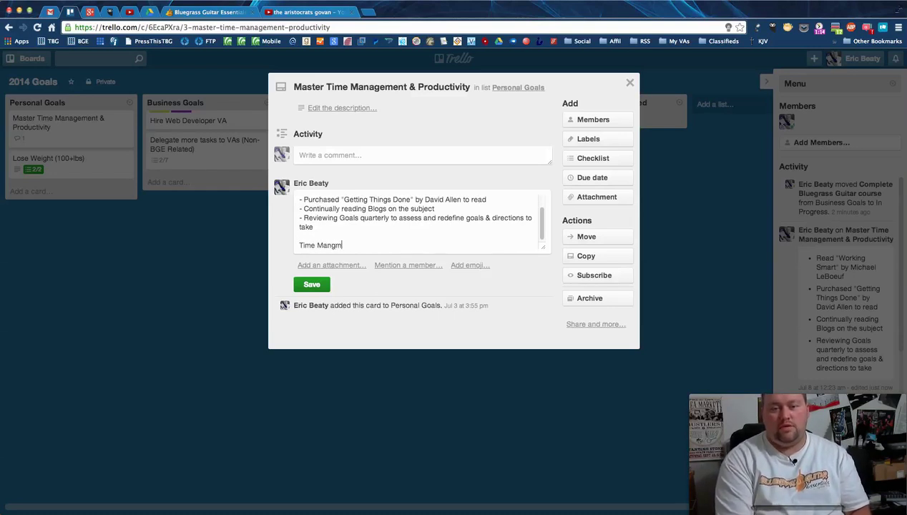
key("Return")
key("Return")
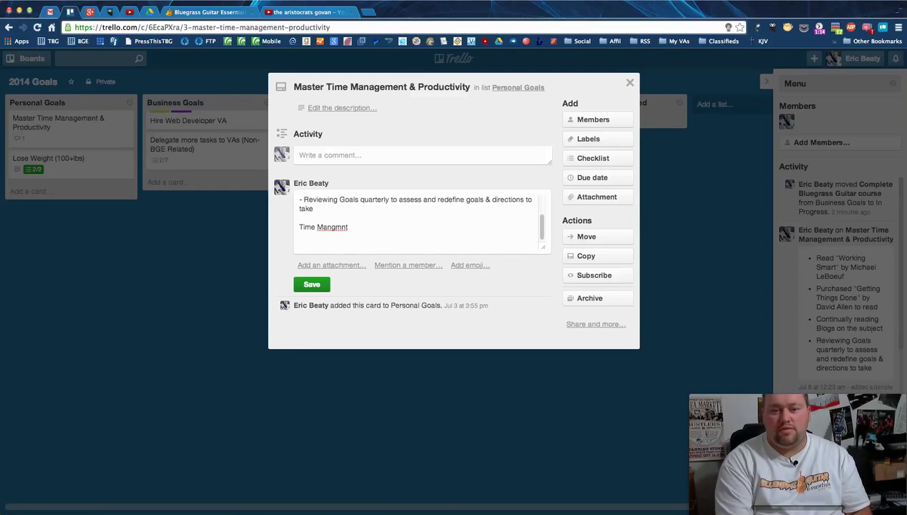
type("Productivity")
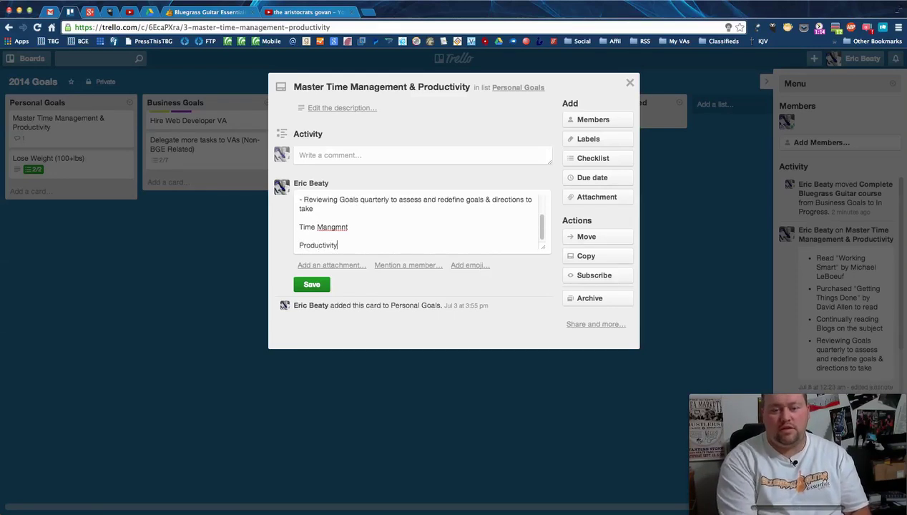
Add three empty dash bullets under both "Time Mangmnt" and "Productivity" in the comment and save it.
left_click(352, 232)
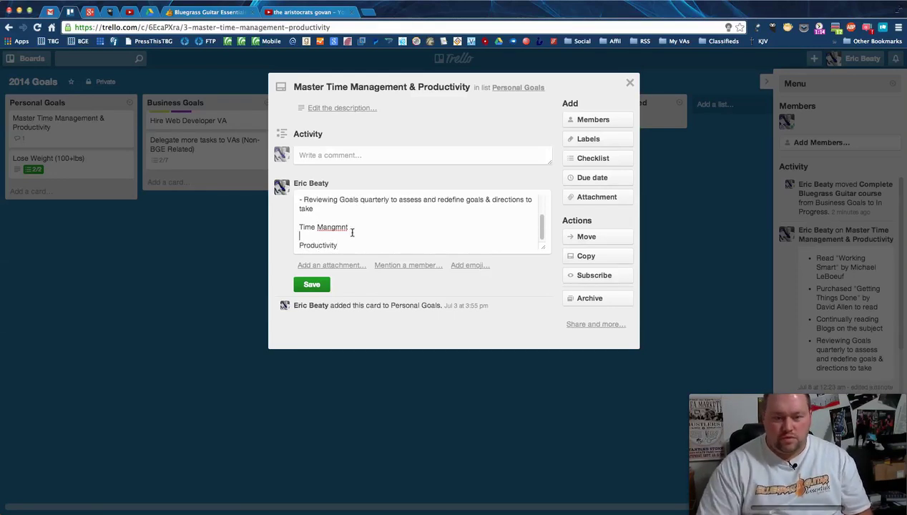
type("-")
key("Return")
type("-")
key("Return")
type("-")
key("Return")
scroll(384, 236, "down", 1)
left_click(351, 246)
key("Return")
type("-")
key("Return")
type("-")
key("Return")
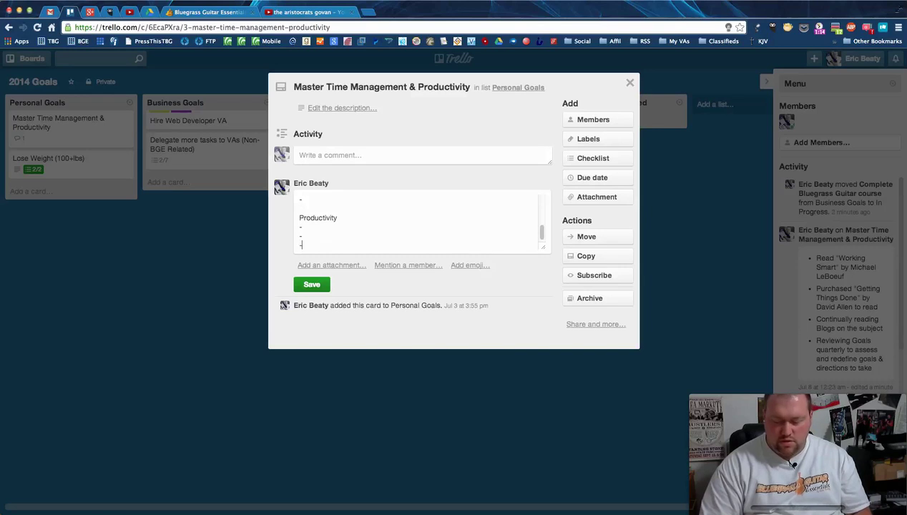
scroll(349, 229, "up", 5)
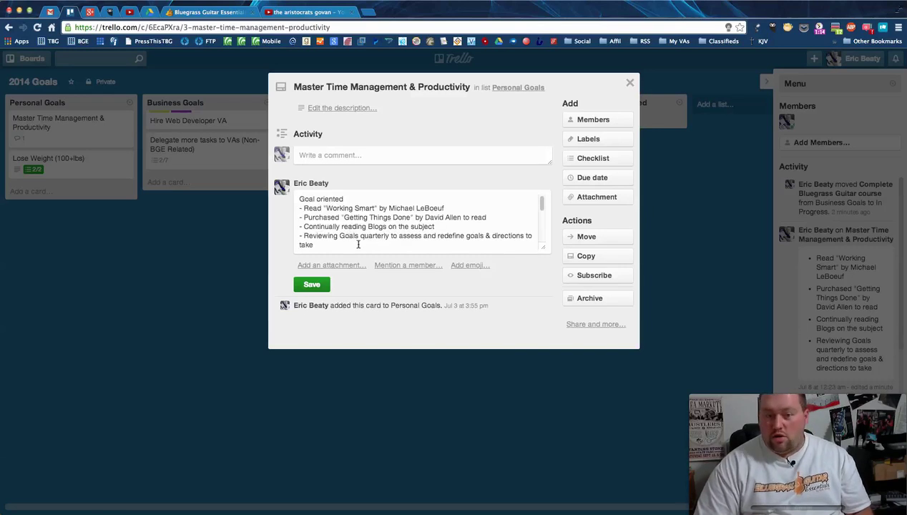
left_click(324, 285)
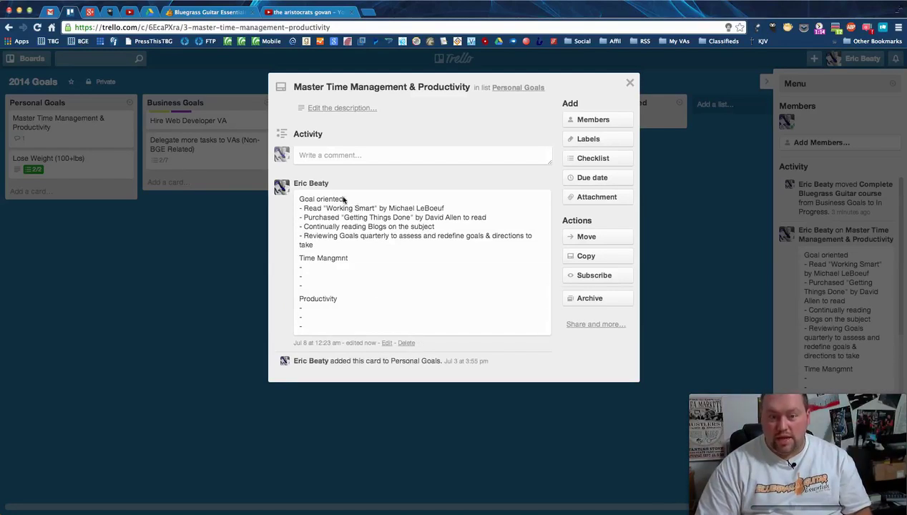
Insert a blank line between each heading and its dash bullets in the comment and save it.
left_click(398, 345)
left_click(345, 200)
key("Return")
scroll(319, 221, "down", 2)
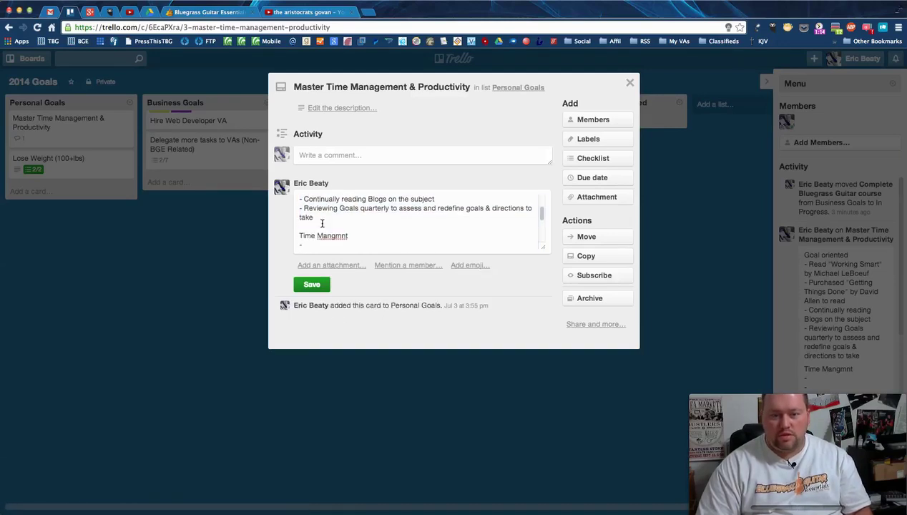
scroll(349, 237, "down", 3)
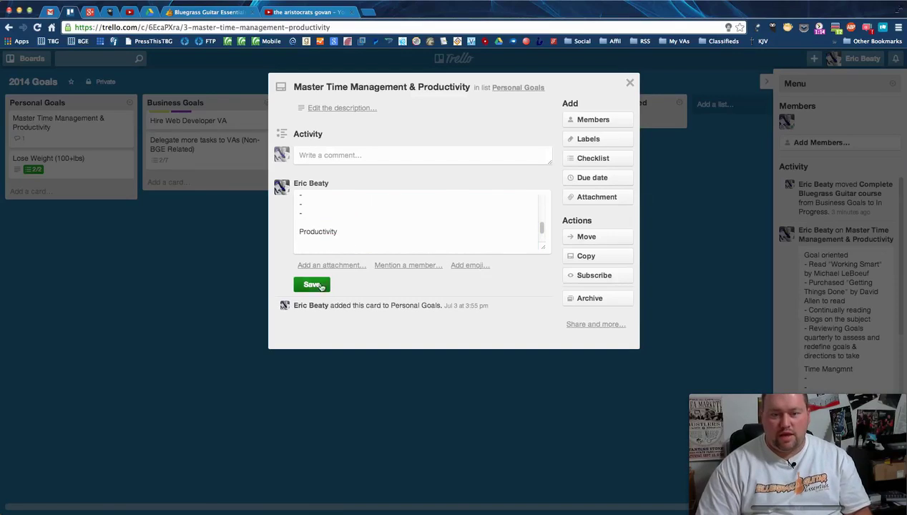
left_click(312, 284)
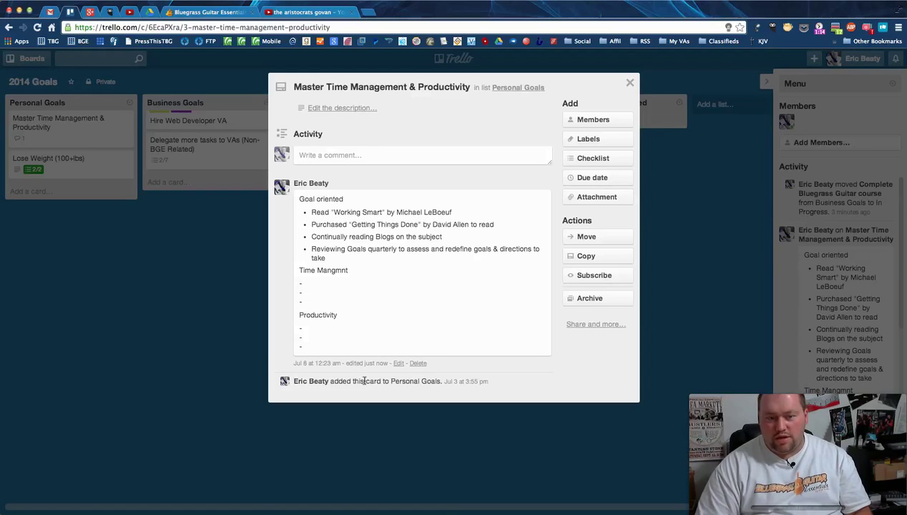
Reopen the comment for editing and fill the three "Time Mangmnt" bullets with the placeholders a, b and c.
left_click(399, 363)
scroll(325, 236, "down", 2)
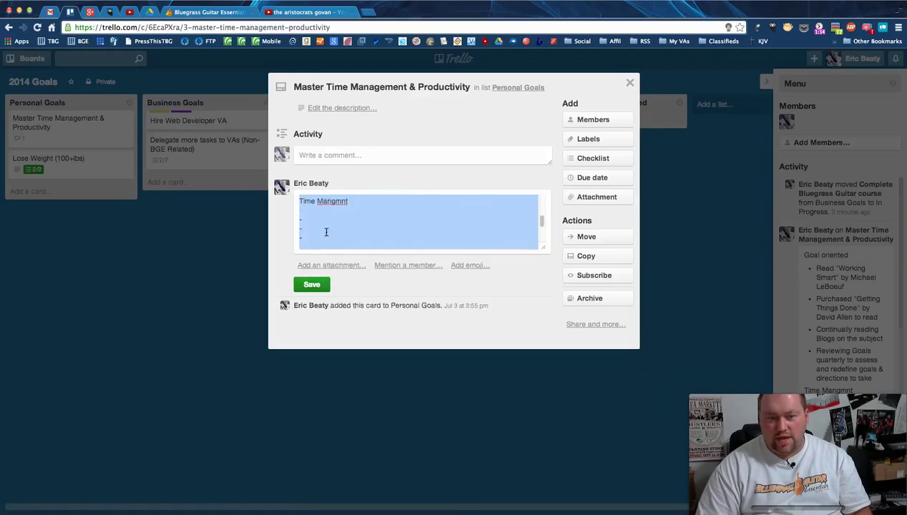
left_click(317, 220)
type("a")
left_click(315, 230)
key("Up")
key("Down")
type("b")
key("Left")
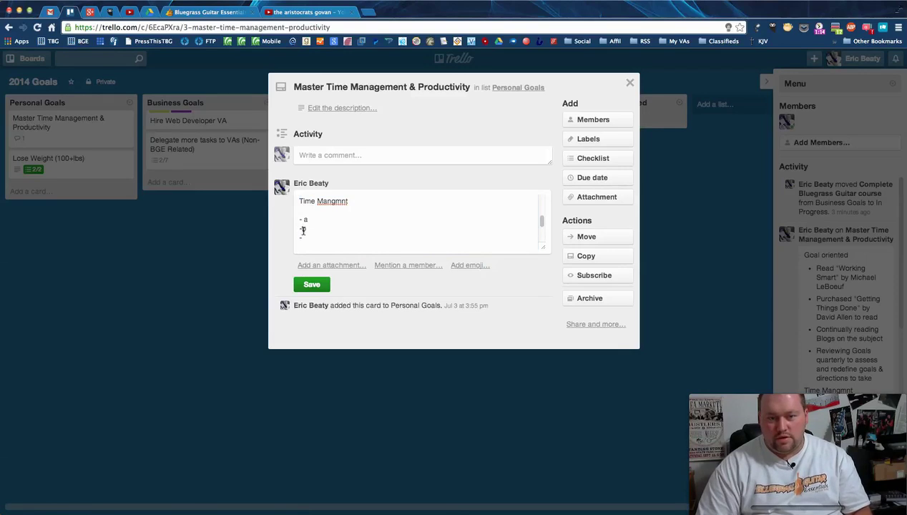
key("Down")
Fill the three "Productivity" bullets with the placeholders d, a and b and save the comment.
scroll(309, 239, "down", 2)
left_click(303, 226)
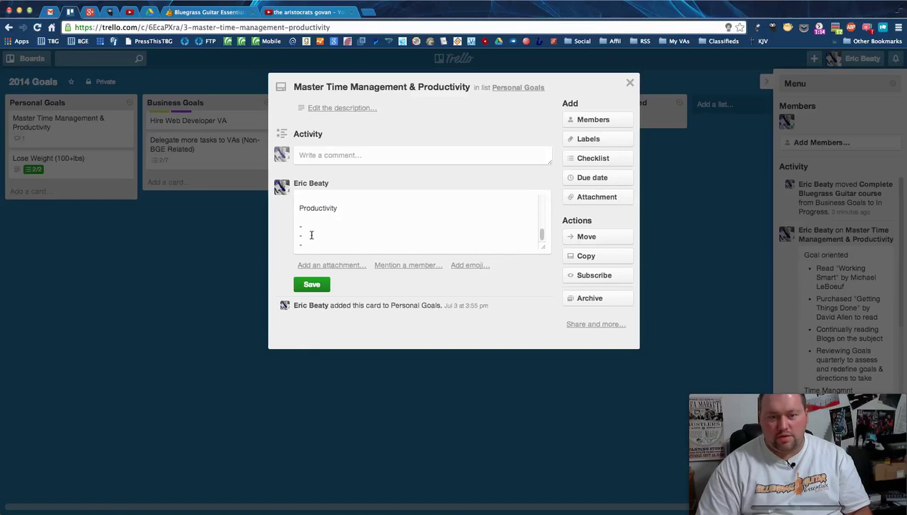
type("a ")
type("b")
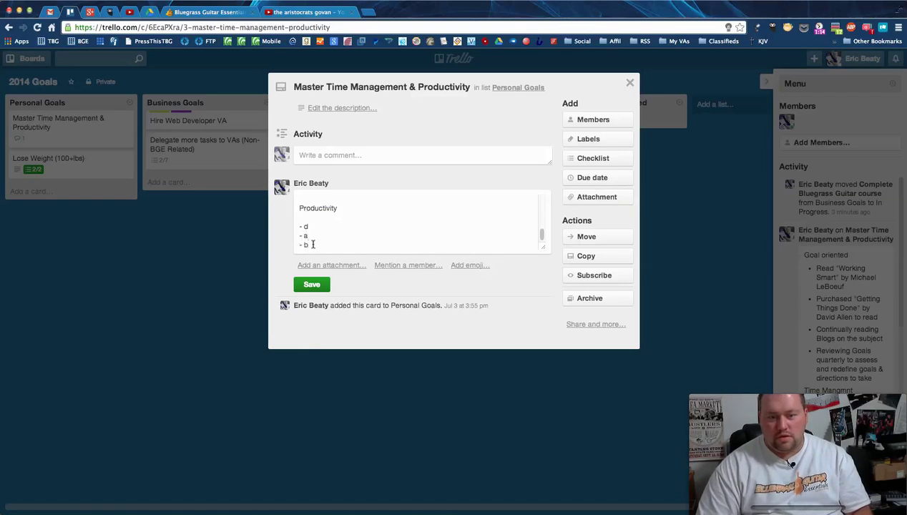
left_click(312, 284)
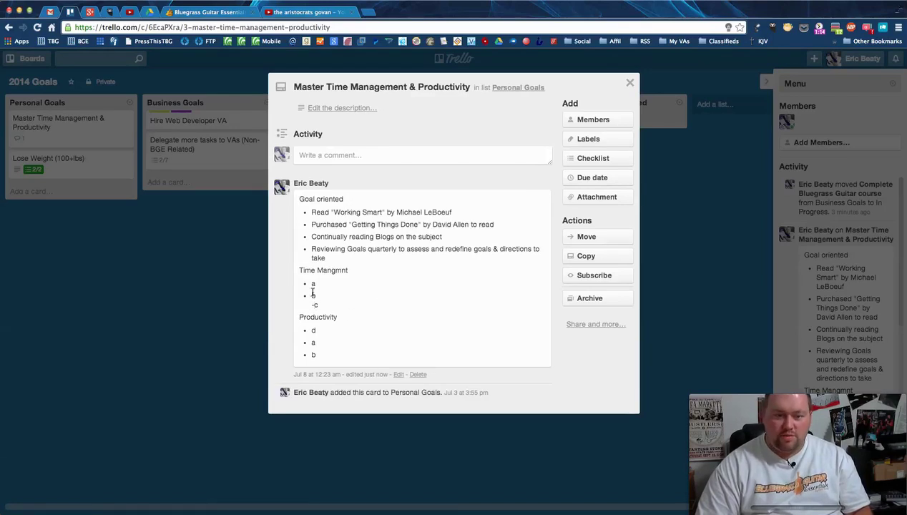
Delete the "Goal oriented" heading and the whole "Time Mangmnt" and "Productivity" sections from the comment, and save it.
left_click(397, 375)
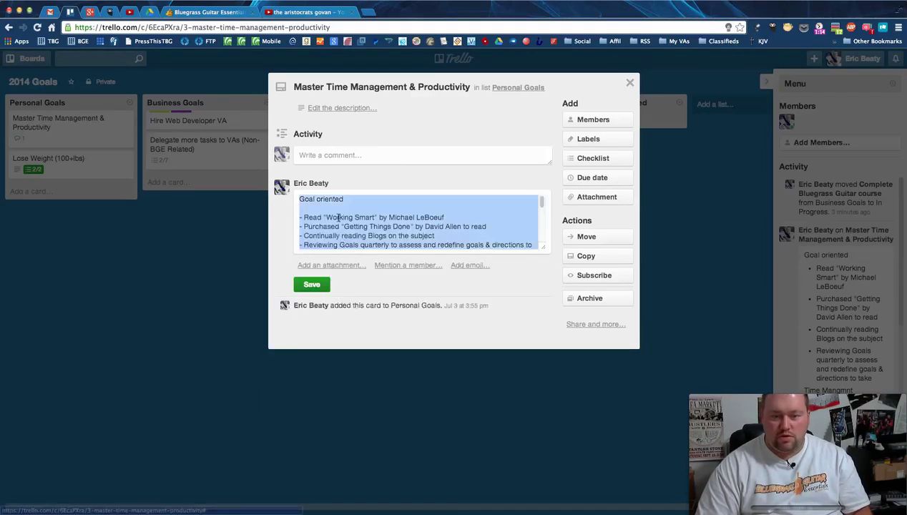
left_click_drag(301, 210, 297, 197)
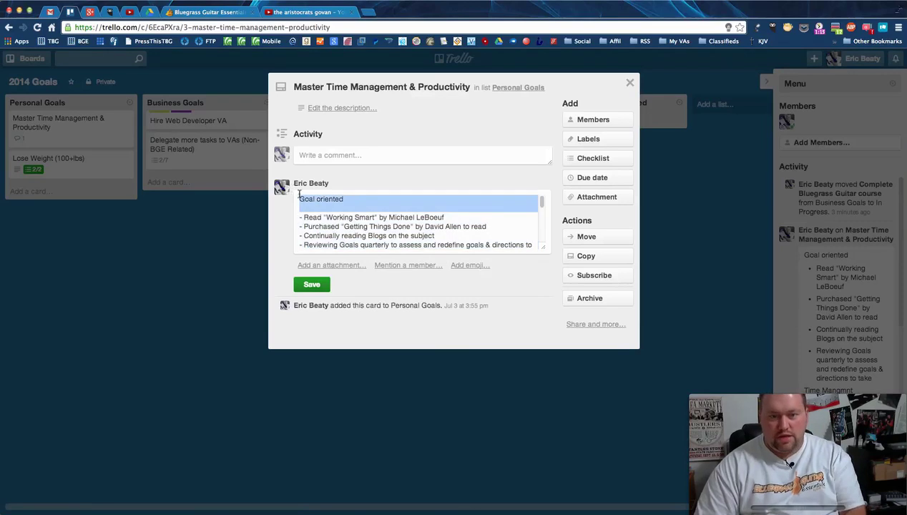
key("BackSpace")
scroll(314, 231, "down", 2)
left_click_drag(309, 210, 420, 308)
key("BackSpace")
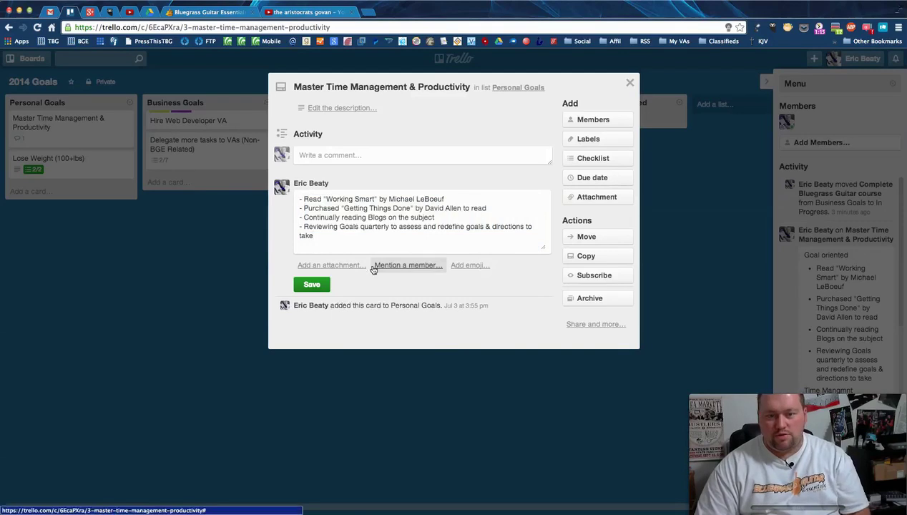
left_click(312, 284)
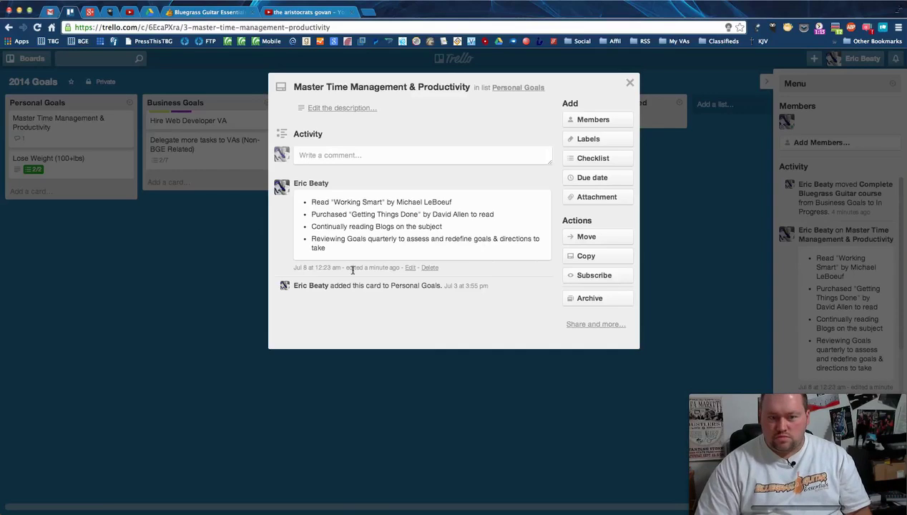
Review the checklists on the "Lose Weight (100+lbs)" card and return to the 2014 Goals board.
left_click(630, 83)
left_click(88, 163)
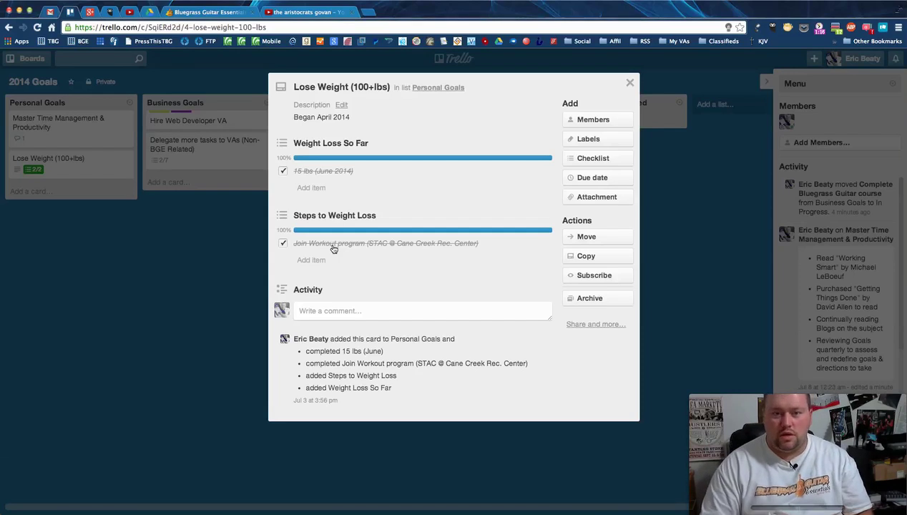
left_click(630, 84)
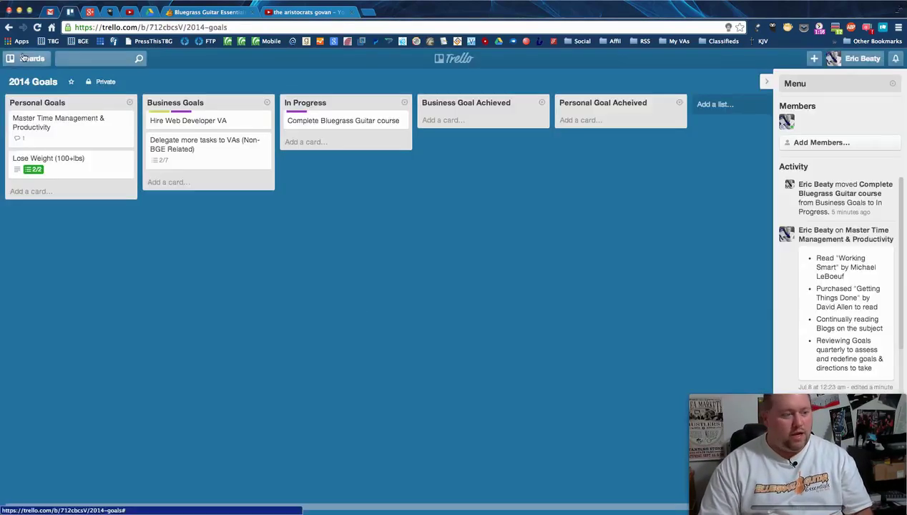
Switch to the Personal Productivity board and bring its In Progress and Done lists into view.
left_click(24, 58)
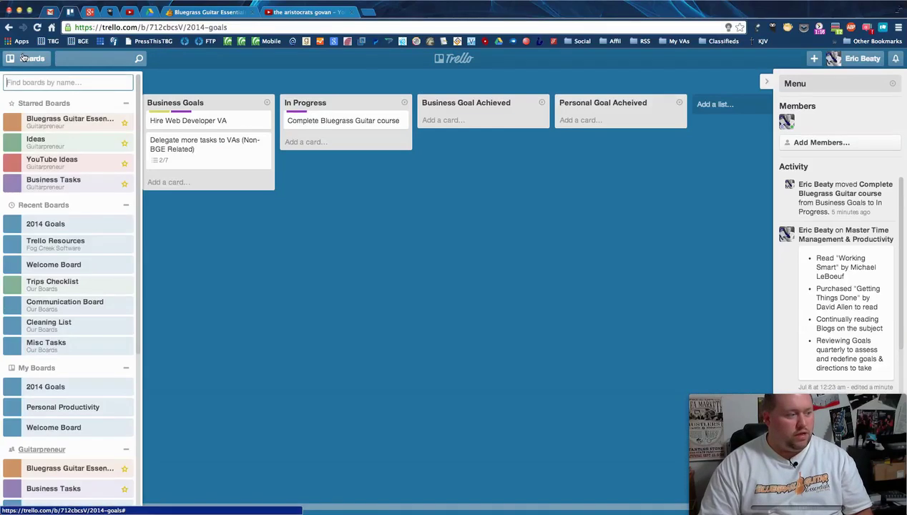
left_click(123, 407)
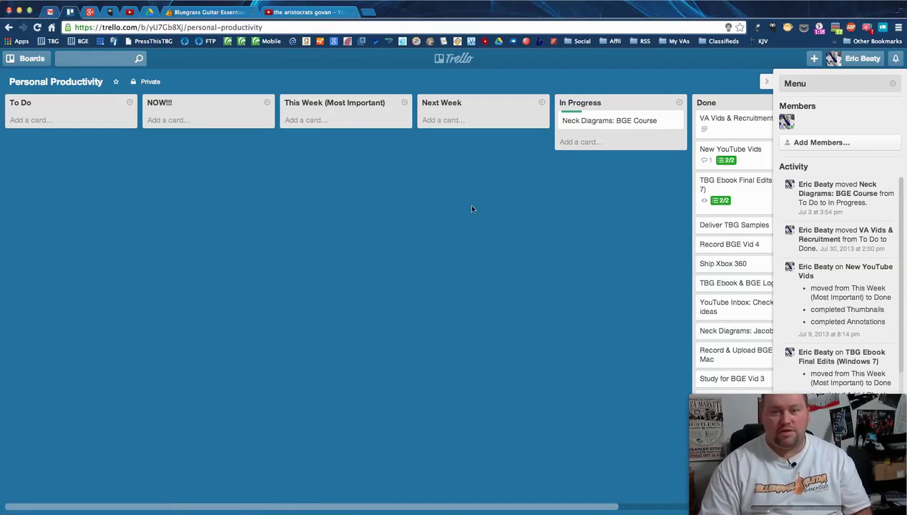
left_click_drag(483, 252, 287, 254)
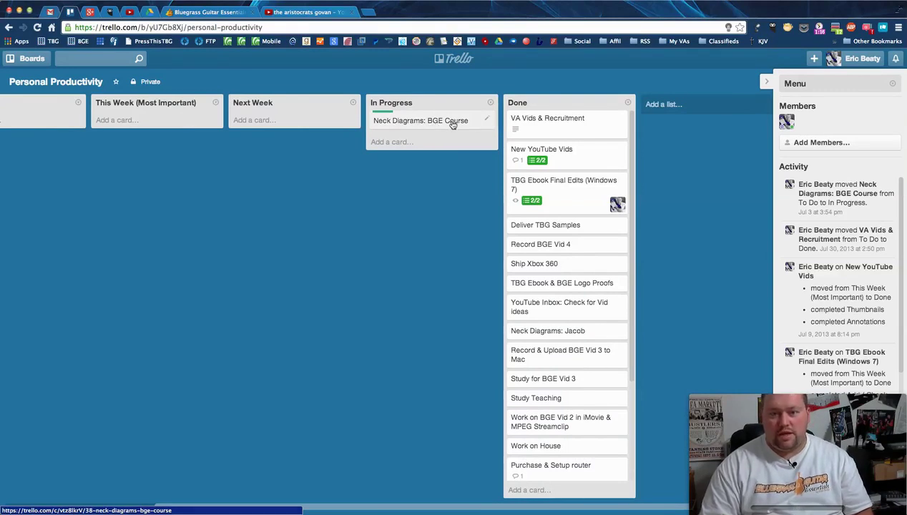
Move the "Neck Diagrams: BGE Course" card to the In Progress list of the Bluegrass Guitar Essentials course board, at position 7 (bottom).
left_click(489, 122)
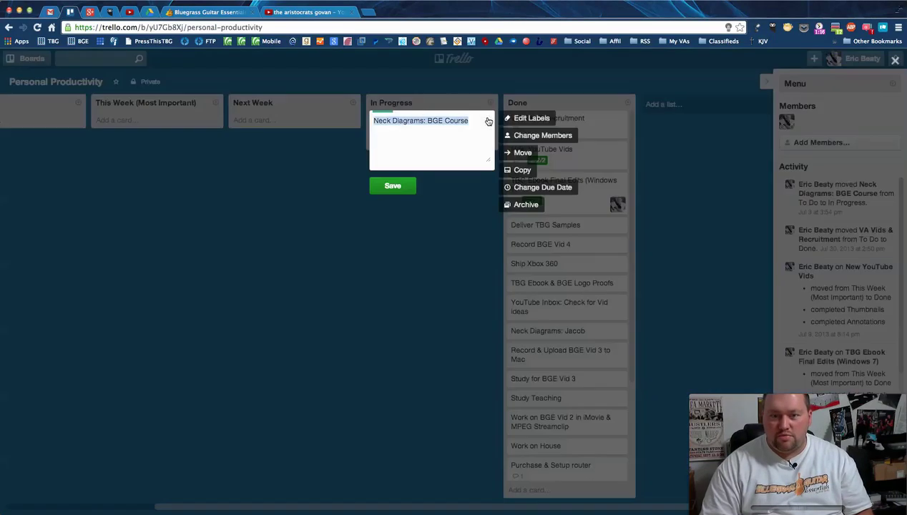
left_click(522, 152)
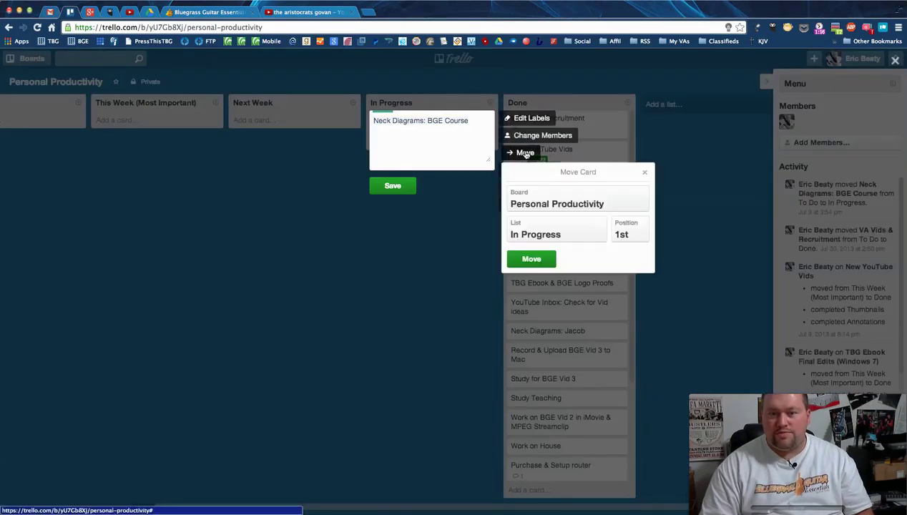
left_click(568, 199)
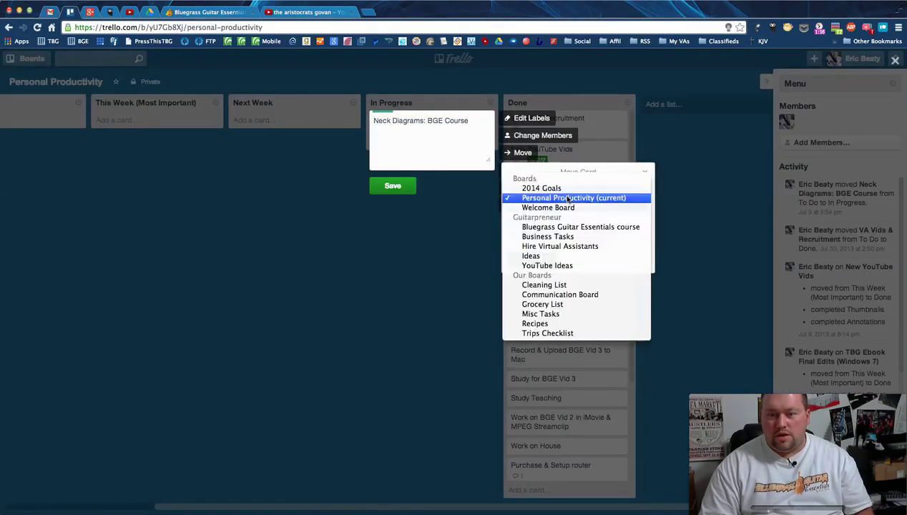
left_click(562, 228)
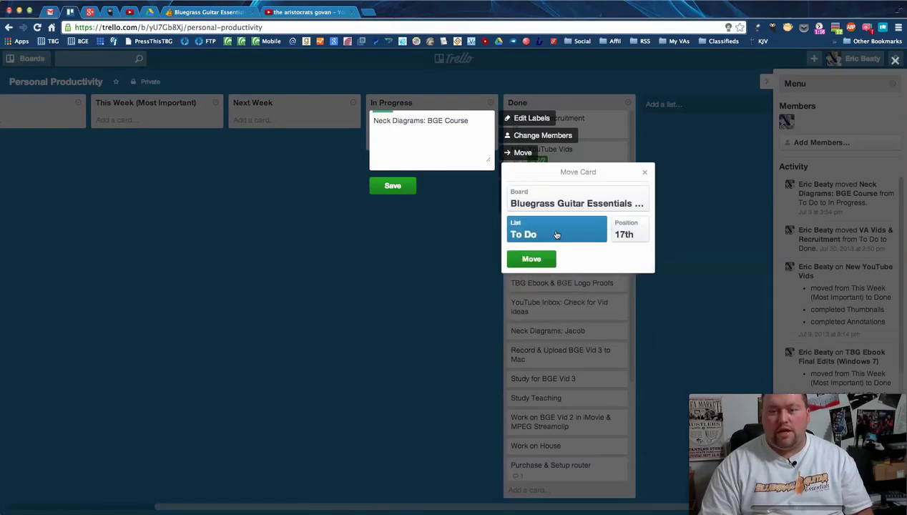
left_click(564, 229)
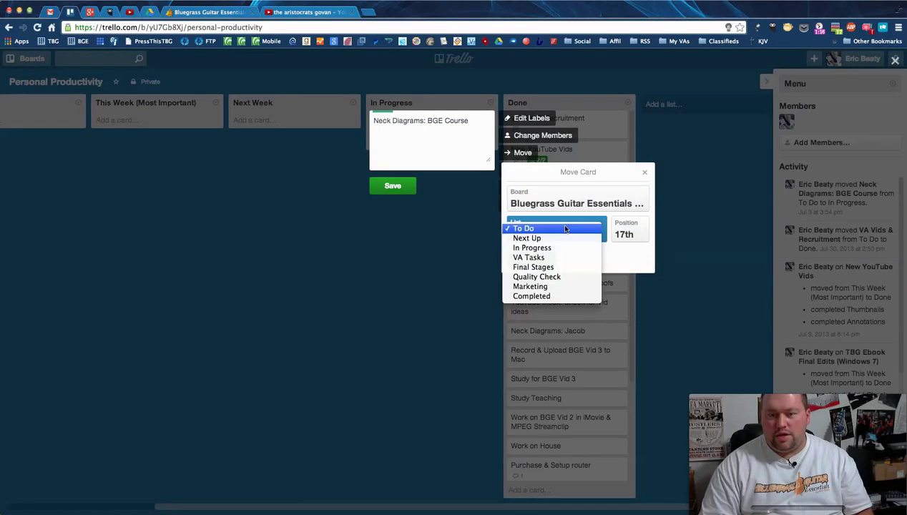
left_click(558, 250)
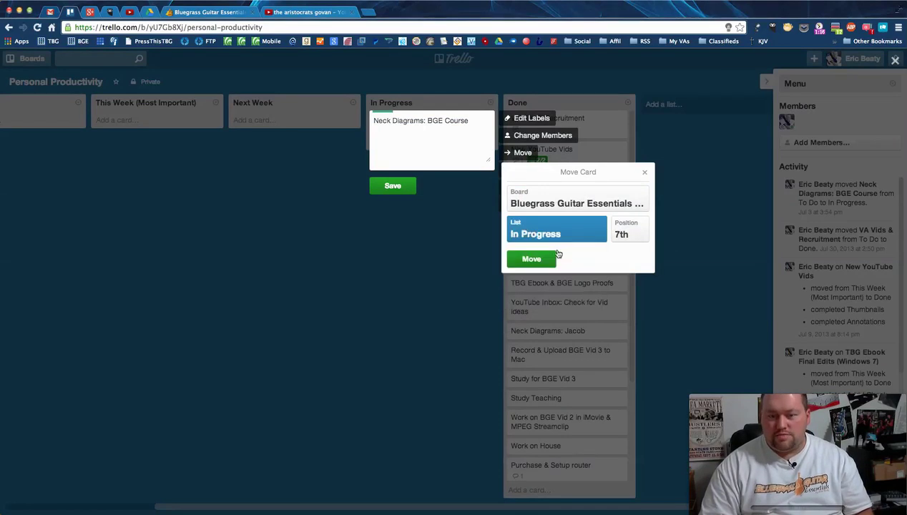
left_click(625, 234)
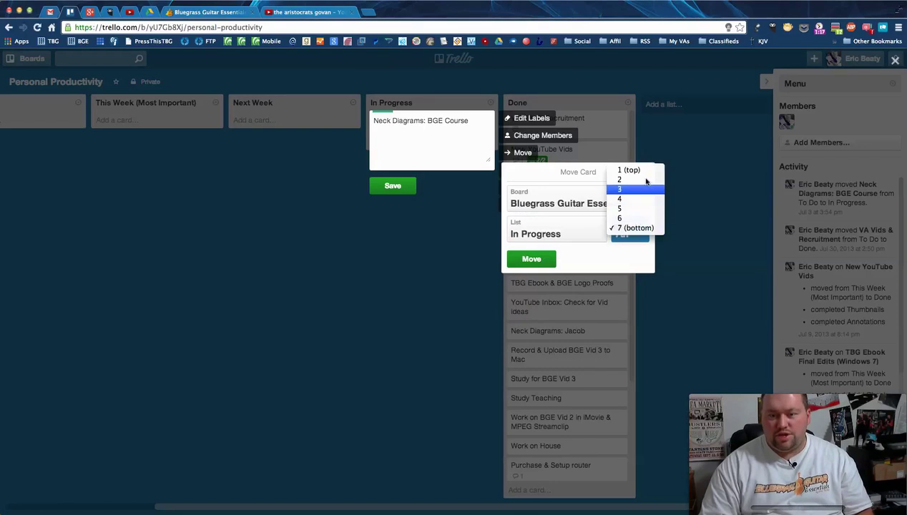
left_click(685, 204)
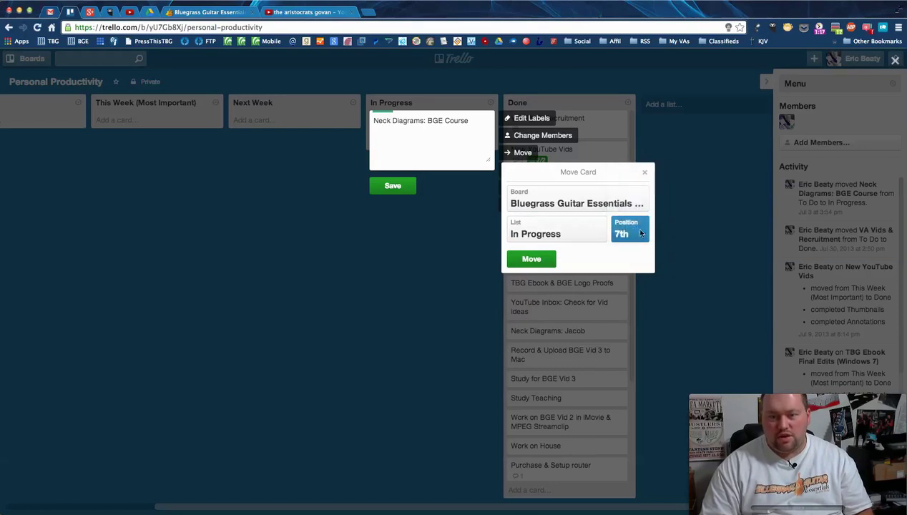
left_click(531, 259)
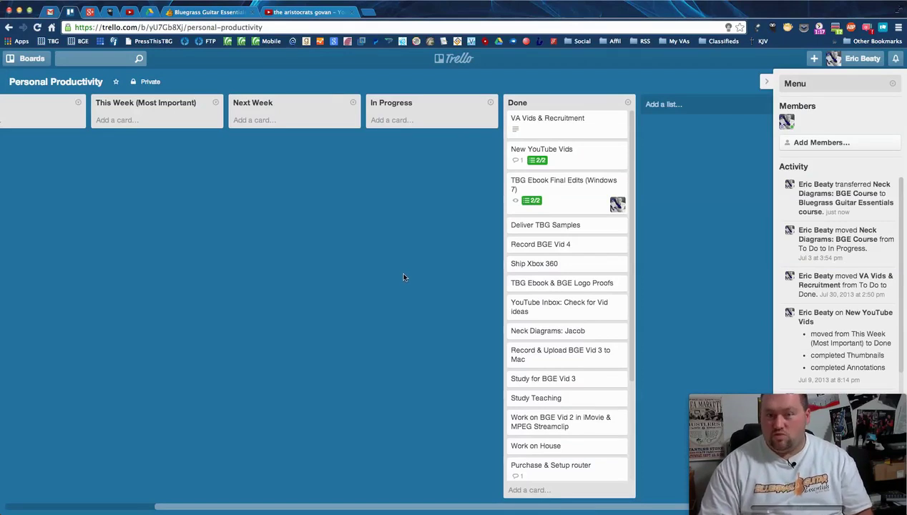
Review the cards in the Done list of the Personal Productivity board and return to the board's first lists.
left_click_drag(631, 153, 640, 321)
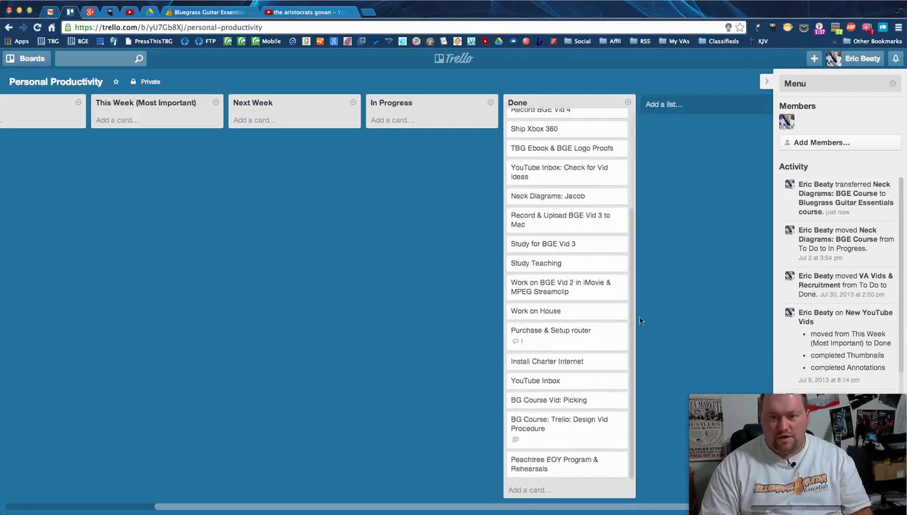
left_click_drag(643, 242, 642, 113)
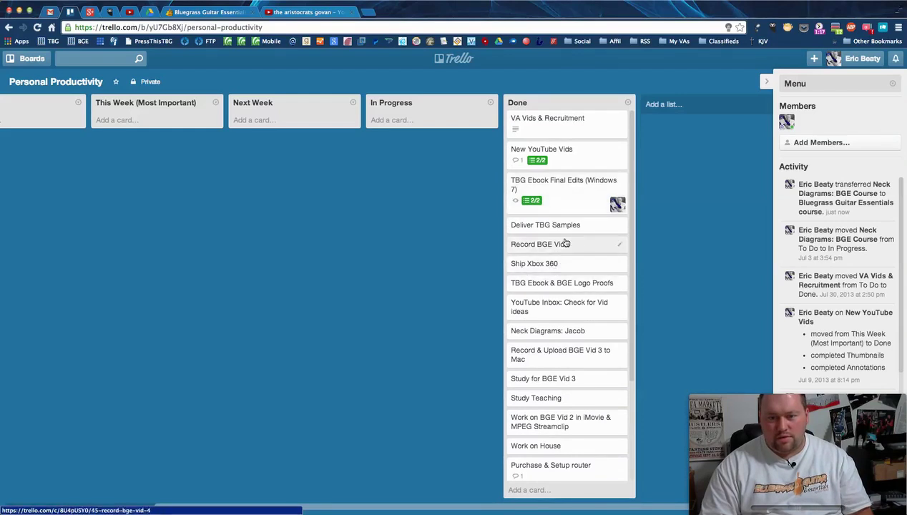
scroll(633, 214, "down", 5)
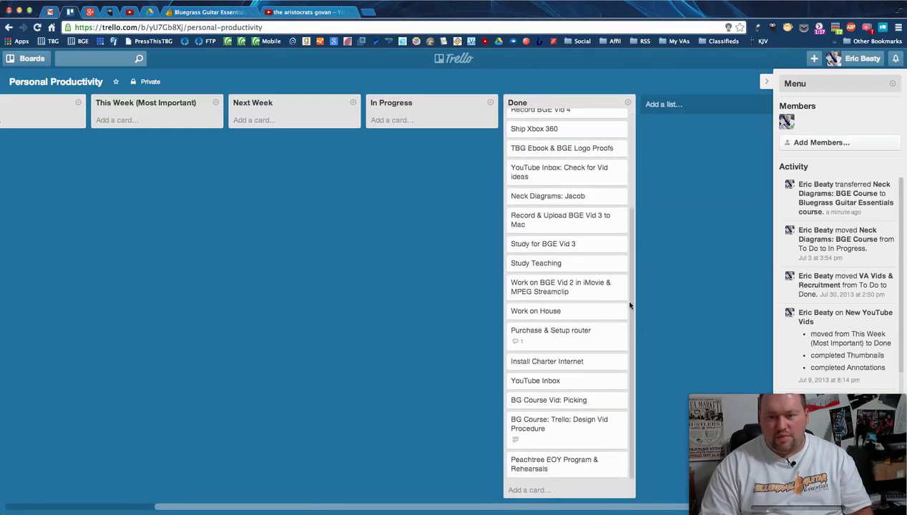
scroll(631, 286, "up", 1)
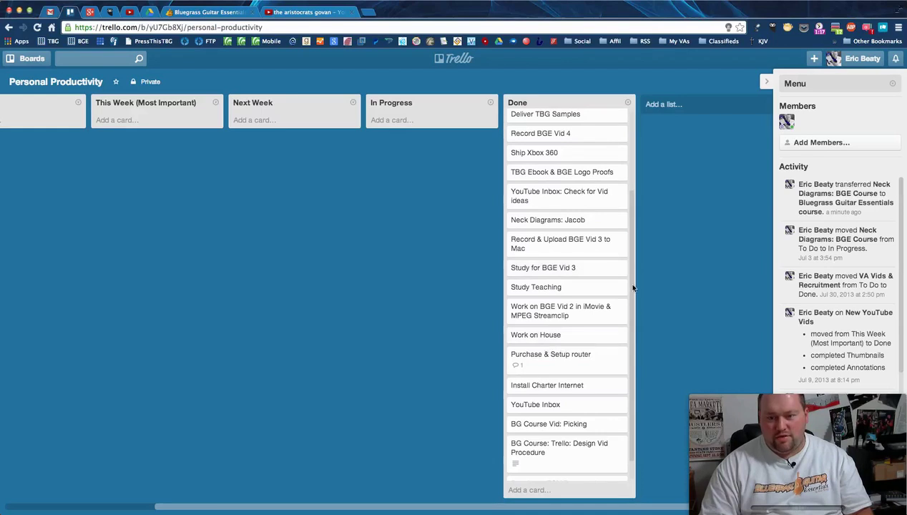
scroll(623, 215, "up", 4)
scroll(429, 206, "left", 4)
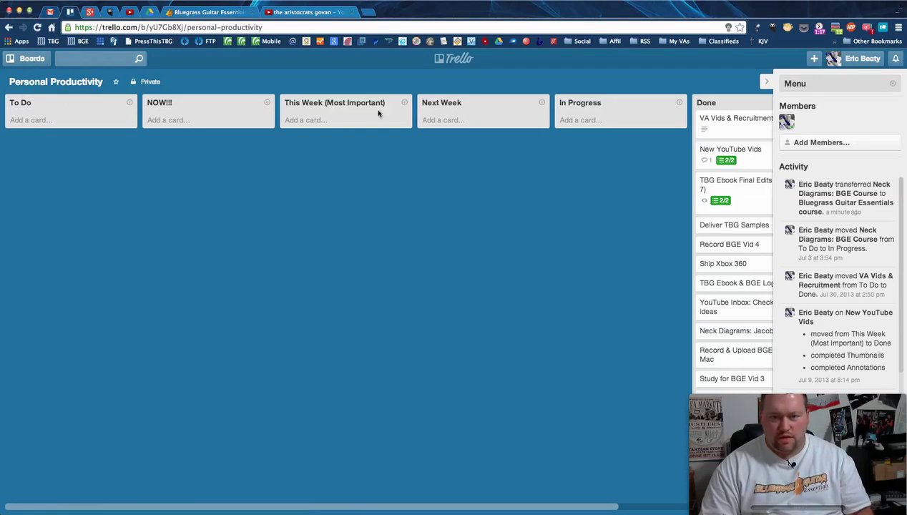
Switch to the Ideas board and look through its lists from Potential Products to Done.
left_click(29, 58)
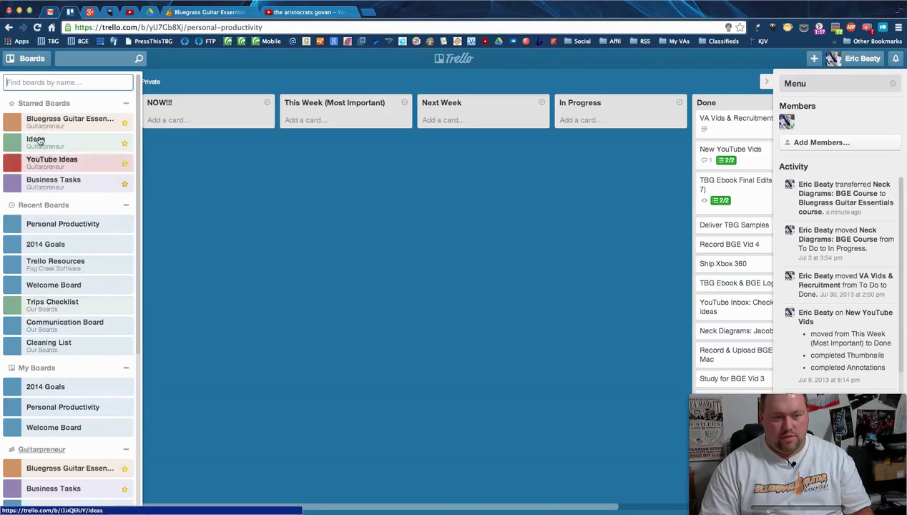
left_click(40, 140)
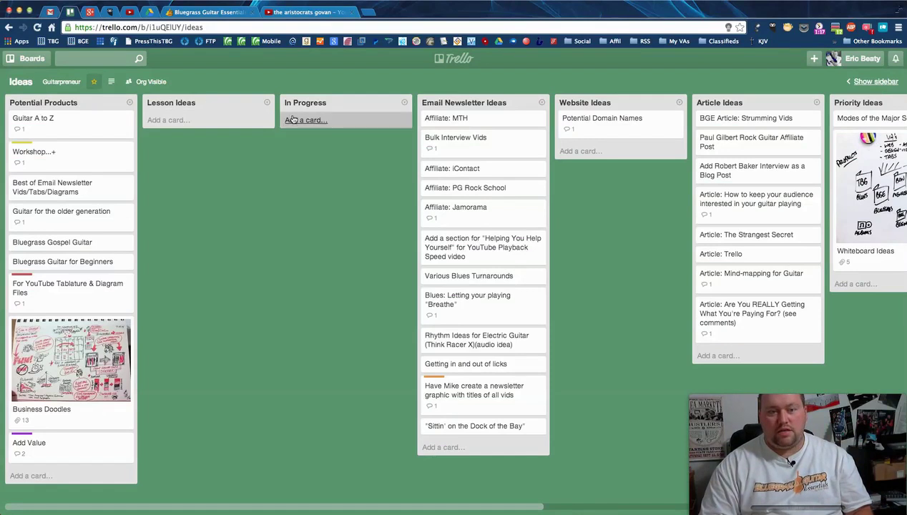
scroll(205, 201, "right", 3)
scroll(205, 200, "right", 8)
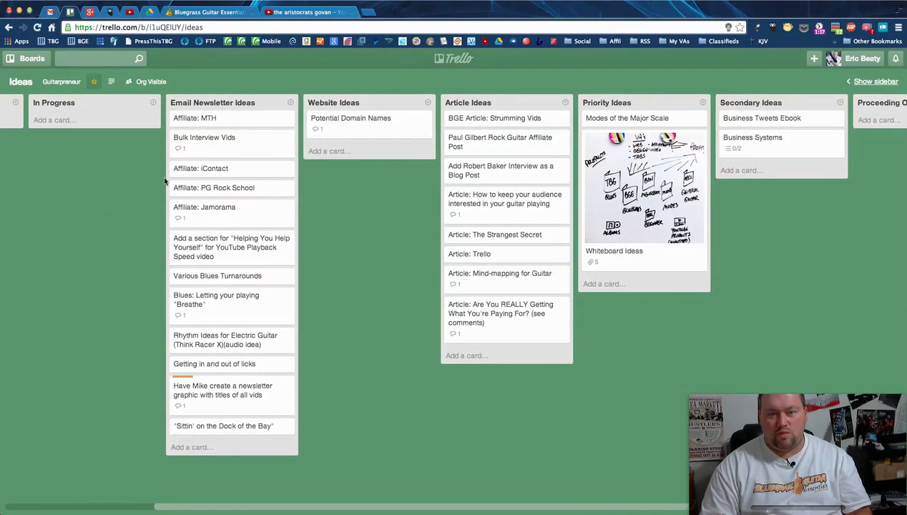
left_click_drag(380, 212, 215, 209)
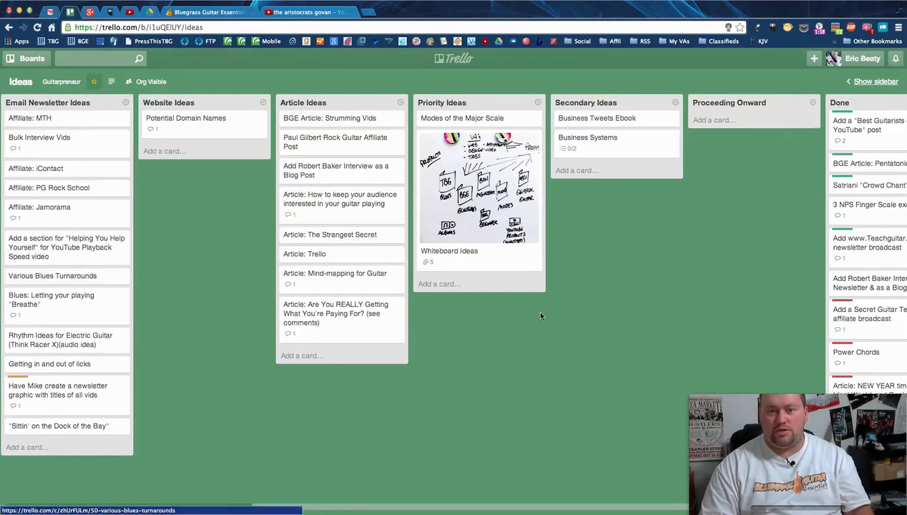
scroll(616, 261, "right", 5)
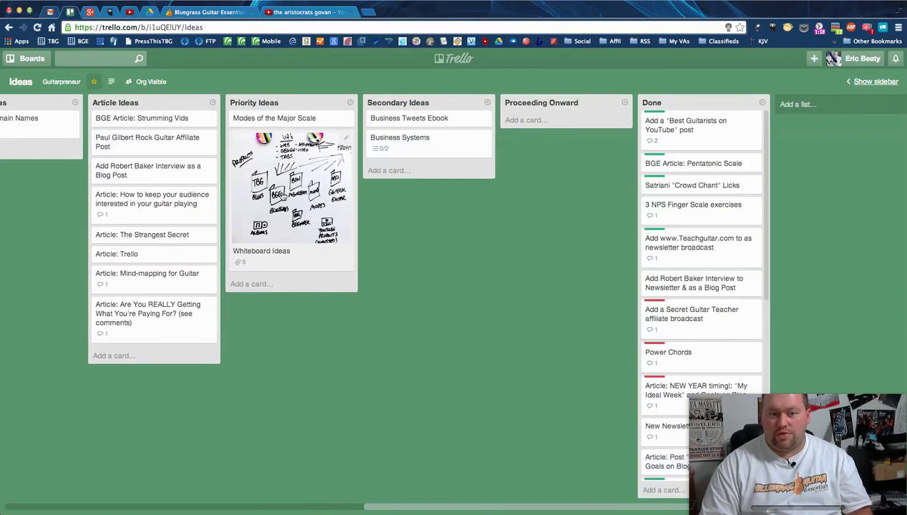
Open the "Whiteboard Ideas" card, show all its attachments and view the "Desired New Reality (Drawing Solutions).jpg" image.
left_click(285, 242)
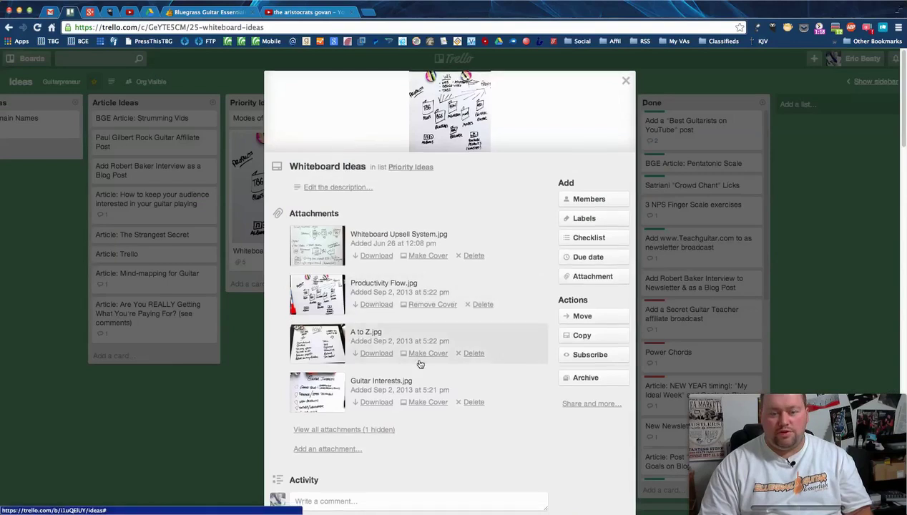
scroll(400, 358, "down", 1)
left_click(379, 405)
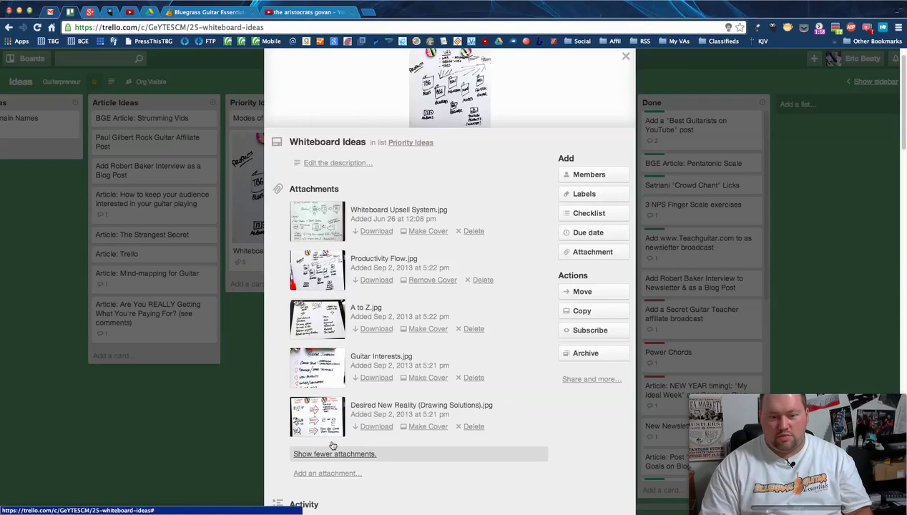
left_click(409, 422)
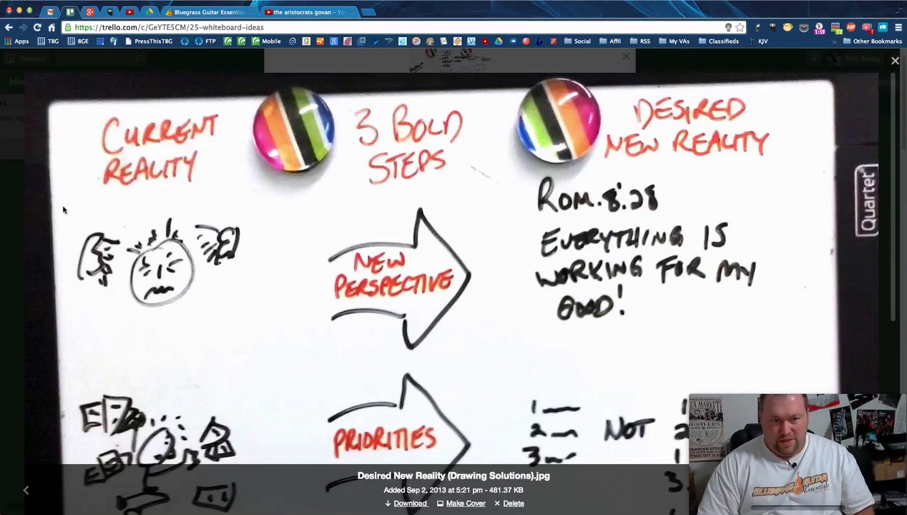
Examine the New Perspective, Priorities and F.O.C.U.S. rows of the whiteboard drawing, and close the image and its card.
scroll(63, 210, "down", 2)
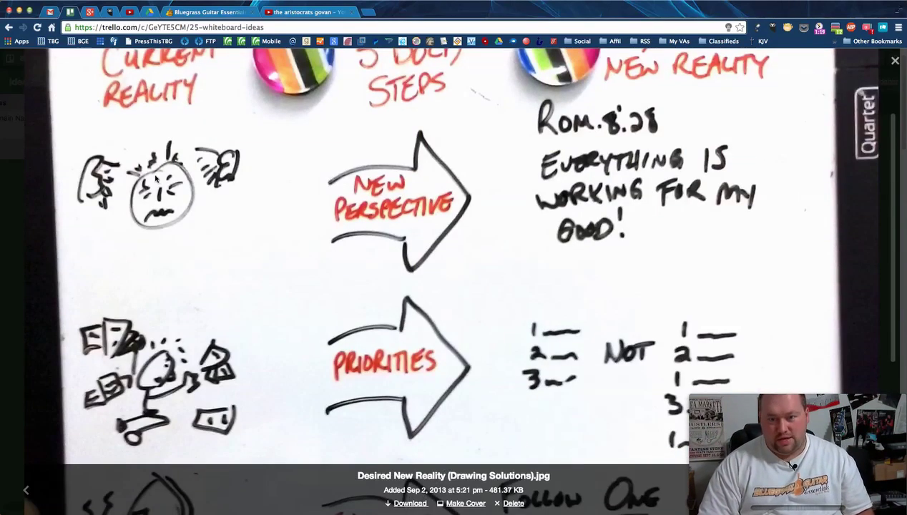
scroll(155, 179, "down", 5)
scroll(156, 179, "up", 7)
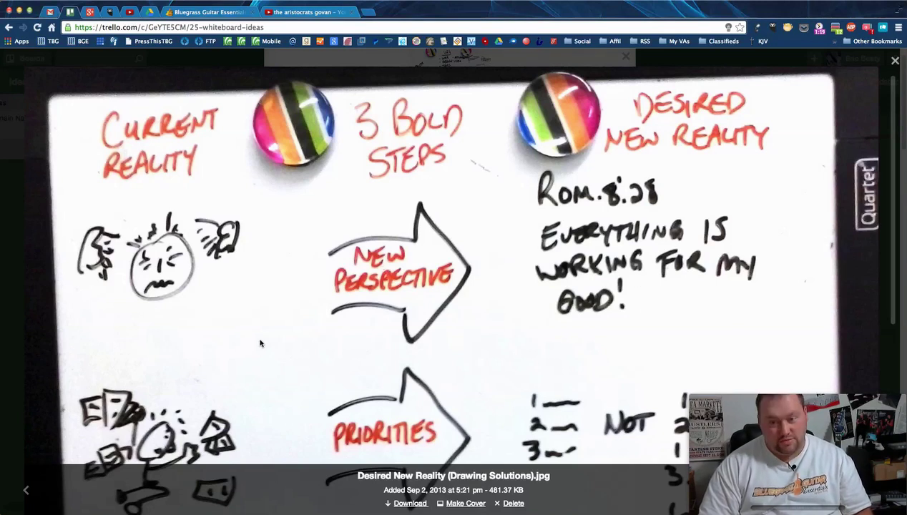
scroll(249, 347, "down", 2)
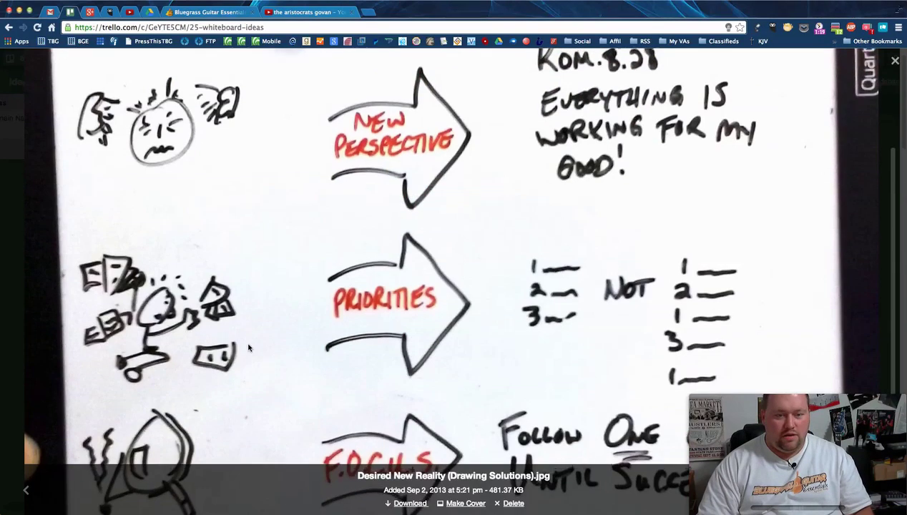
scroll(248, 347, "up", 3)
scroll(261, 298, "down", 6)
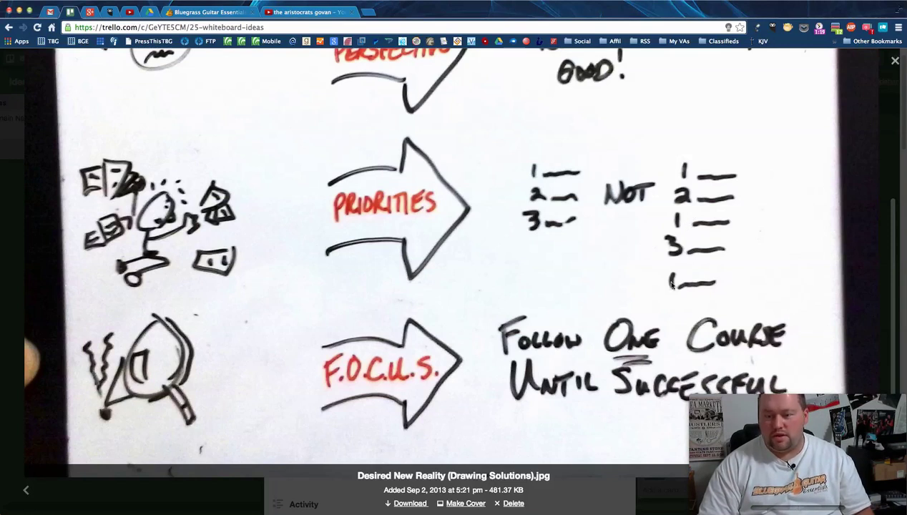
scroll(271, 348, "down", 1)
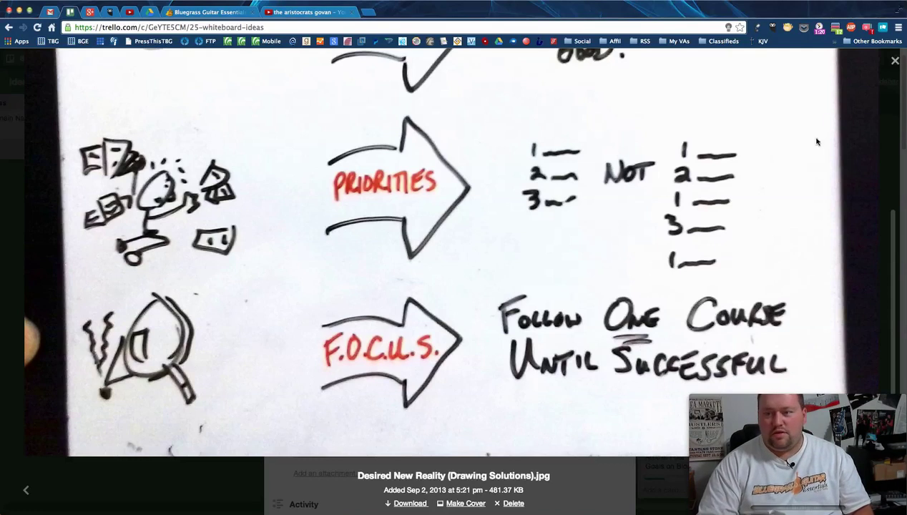
left_click(757, 197)
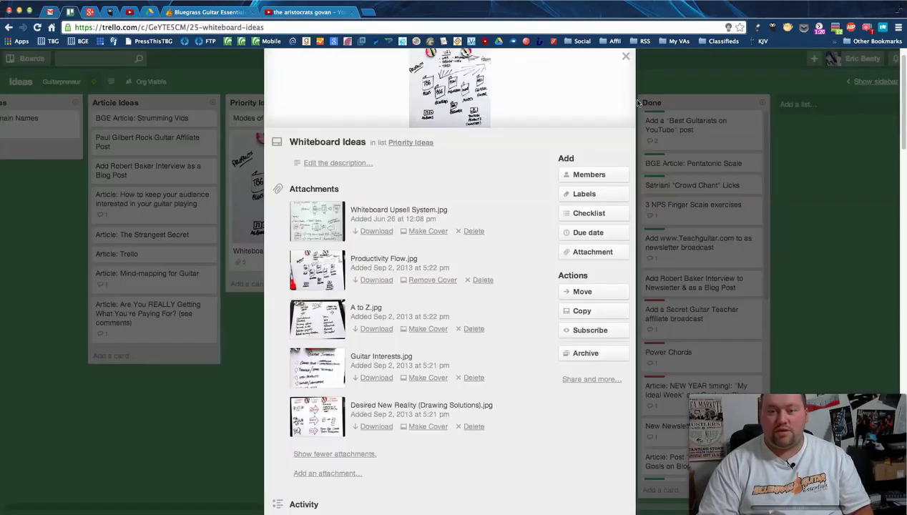
left_click(626, 57)
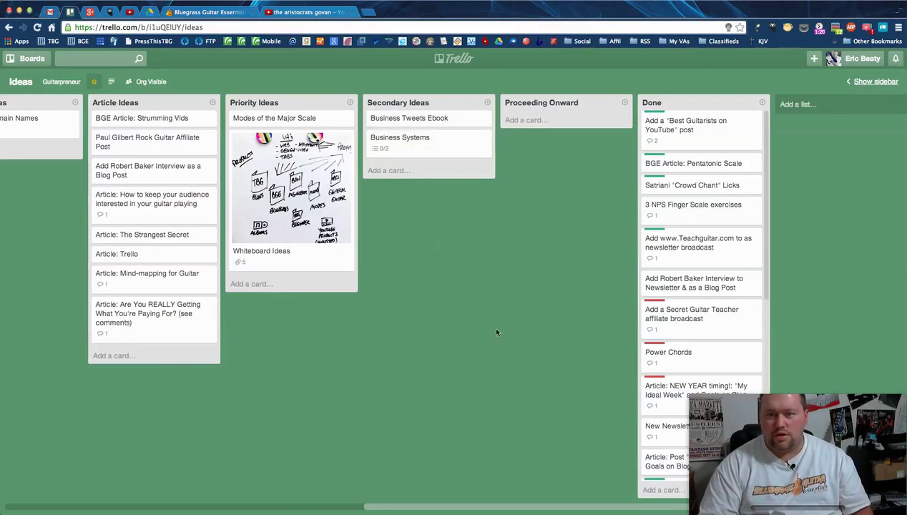
Switch to the Misc Tasks board in the Our Boards group.
scroll(492, 326, "left", 3)
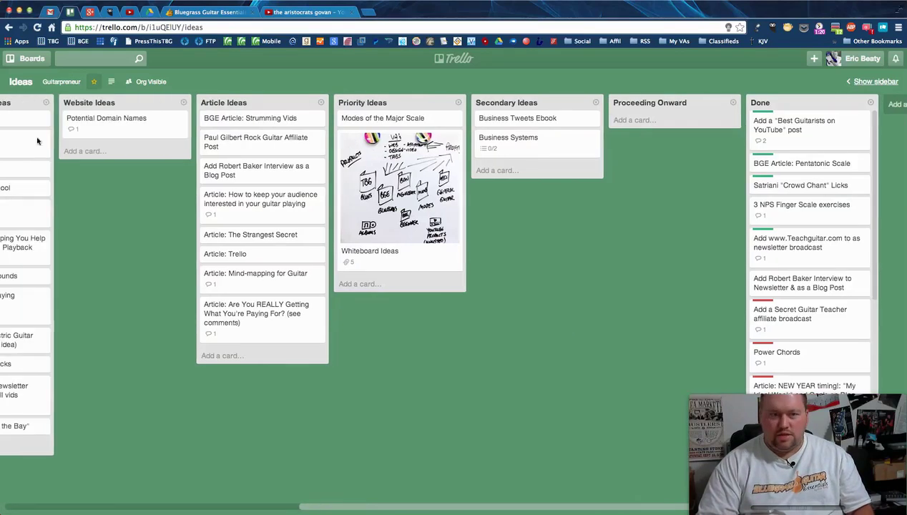
left_click(31, 58)
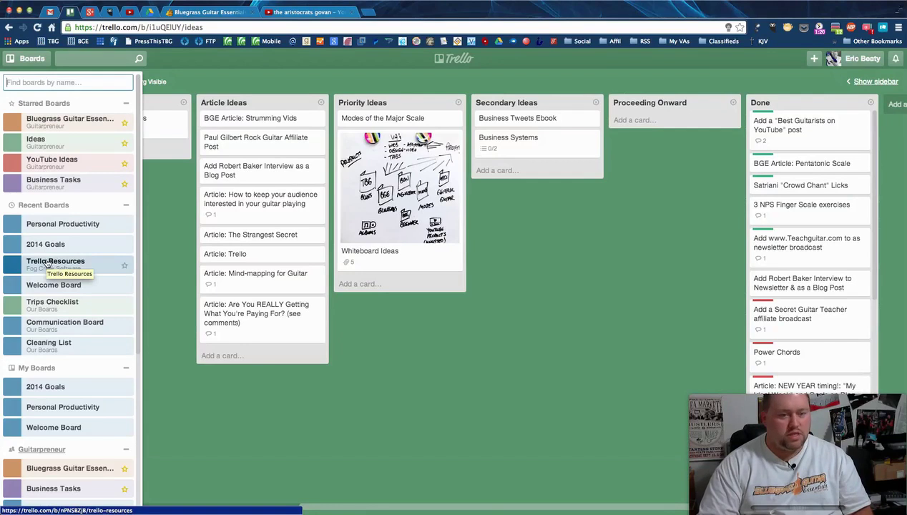
scroll(64, 403, "down", 1)
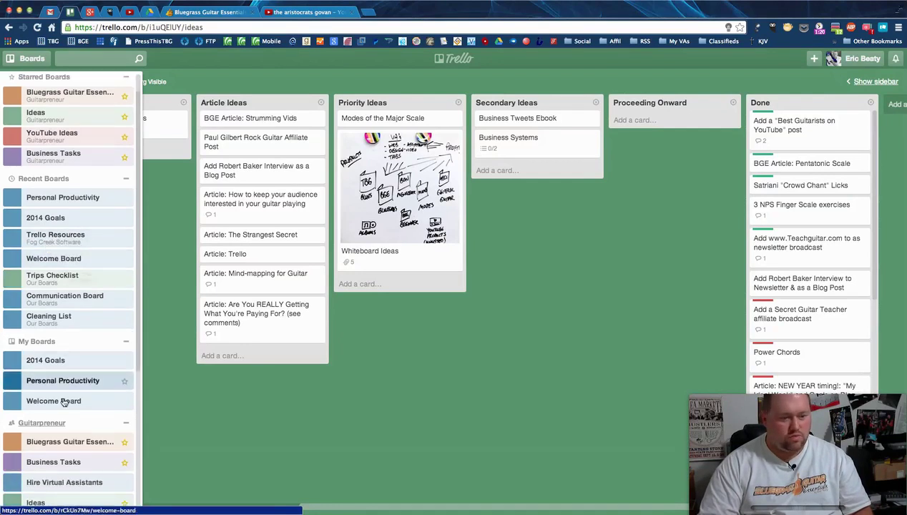
scroll(61, 401, "down", 5)
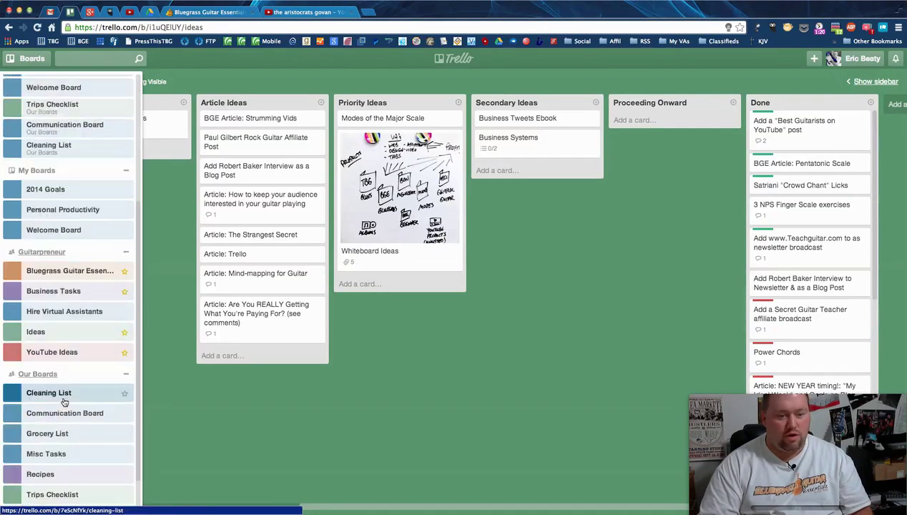
left_click(64, 455)
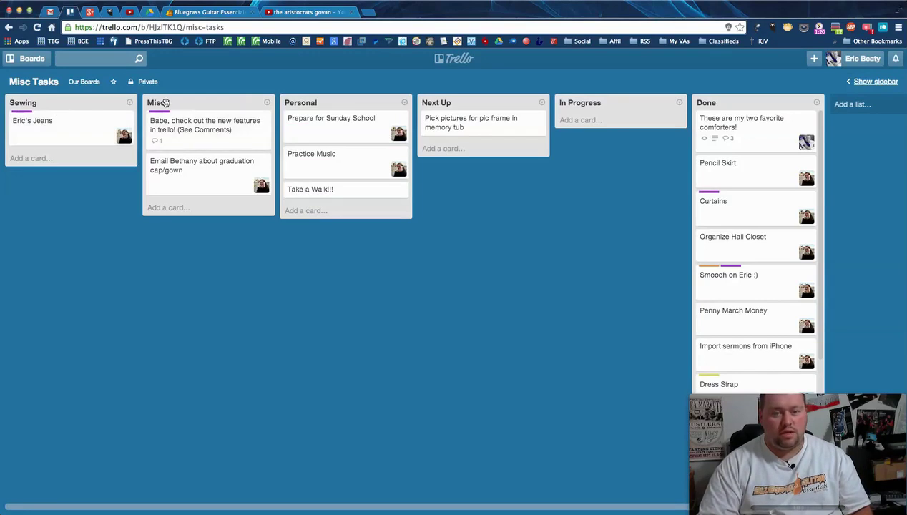
View the new Trello features card in the Misc list and the favorite comforters card in the Done list, closing each.
left_click(192, 138)
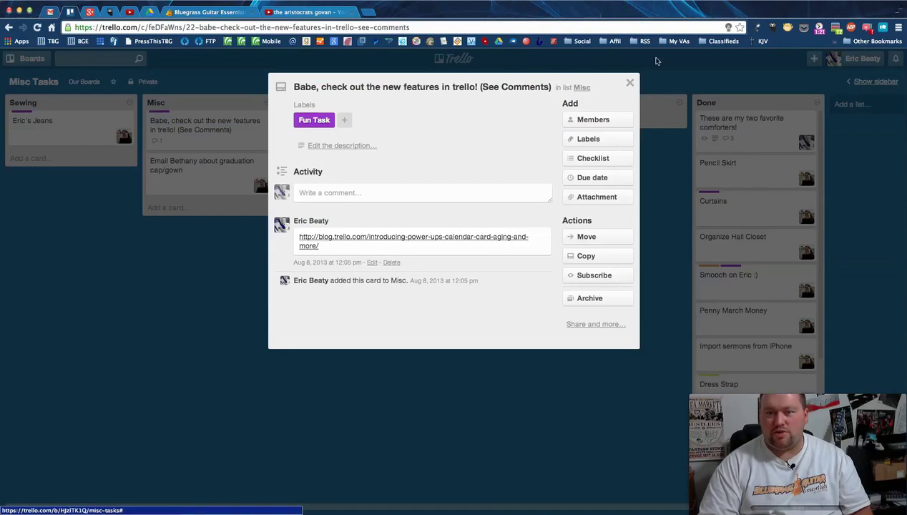
left_click(628, 83)
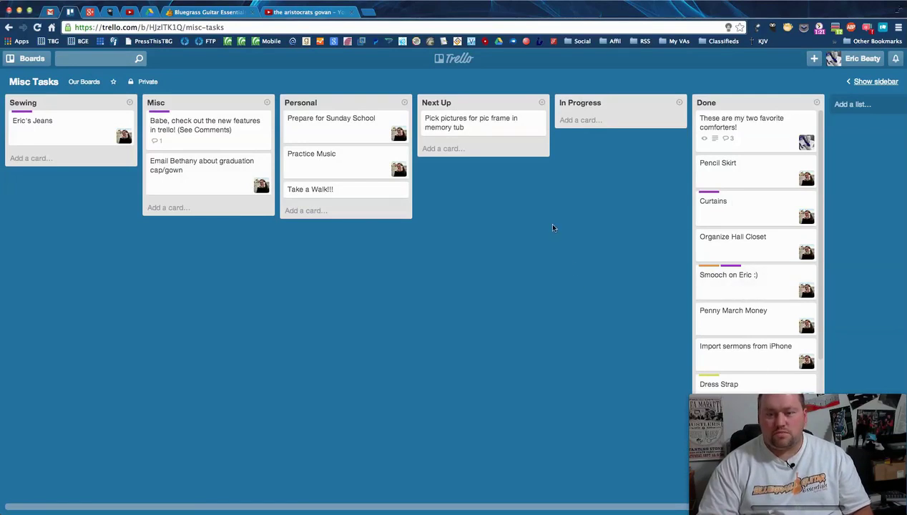
left_click(748, 129)
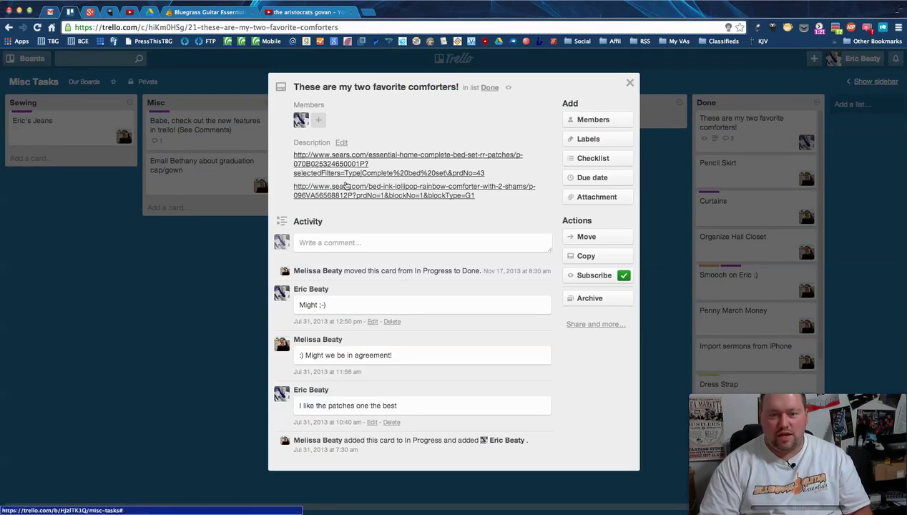
left_click(627, 84)
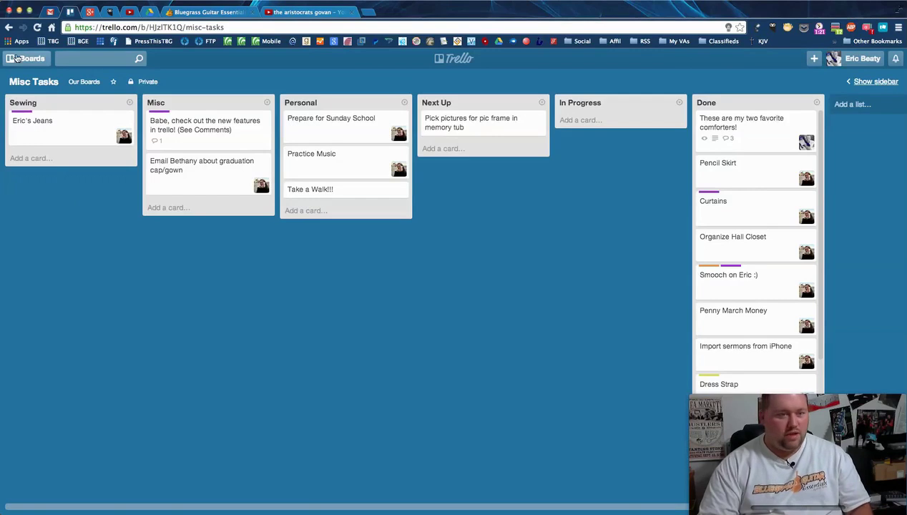
Switch to the Recipes board in the Our Boards group.
left_click(18, 58)
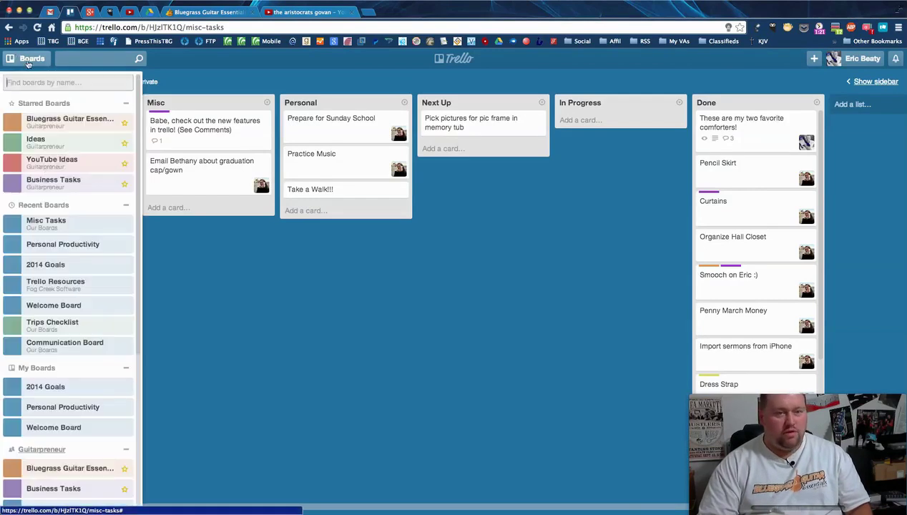
scroll(64, 346, "down", 5)
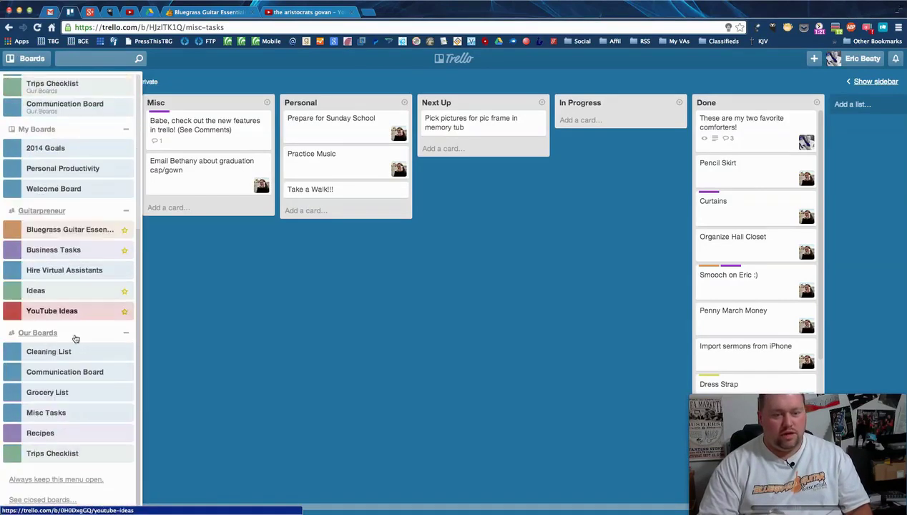
left_click(50, 433)
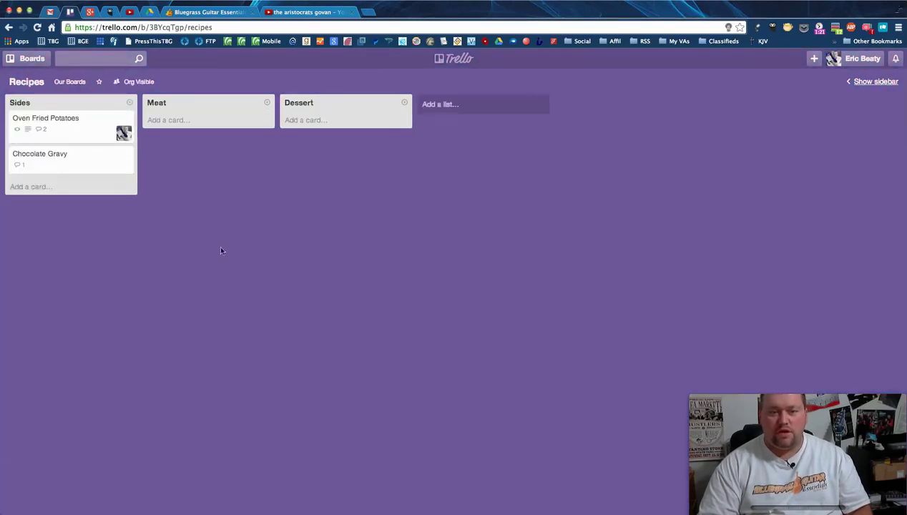
Go to the Trello home page and look over the starred, personal, Guitarpreneur and Our Boards groups.
left_click(457, 62)
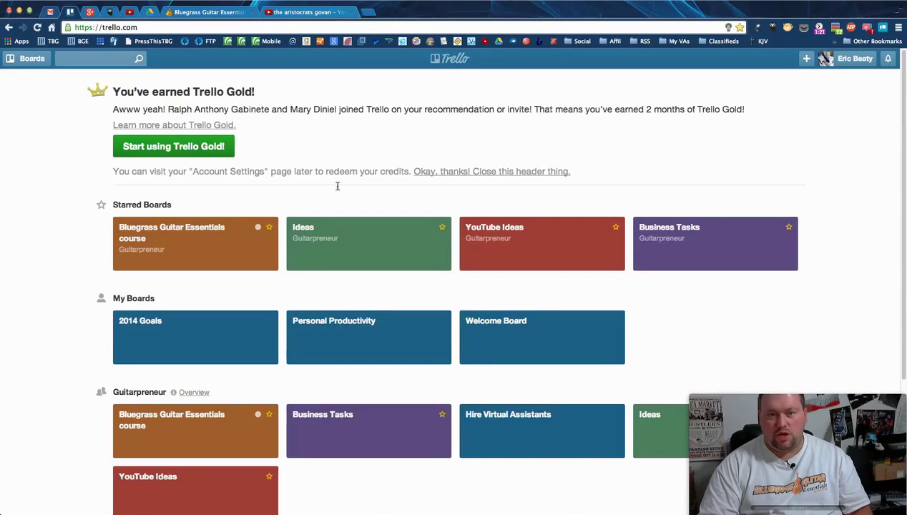
scroll(64, 277, "down", 3)
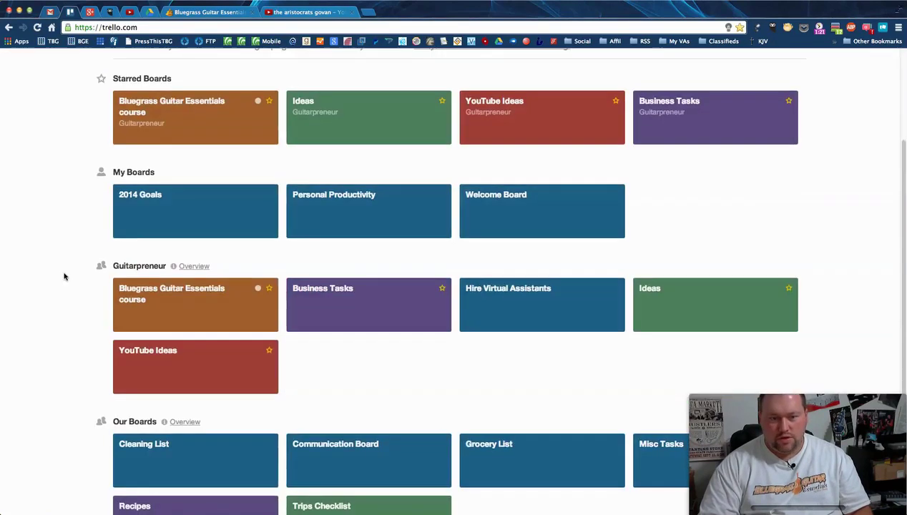
scroll(64, 276, "up", 2)
scroll(64, 276, "down", 2)
scroll(65, 276, "up", 3)
scroll(65, 276, "down", 3)
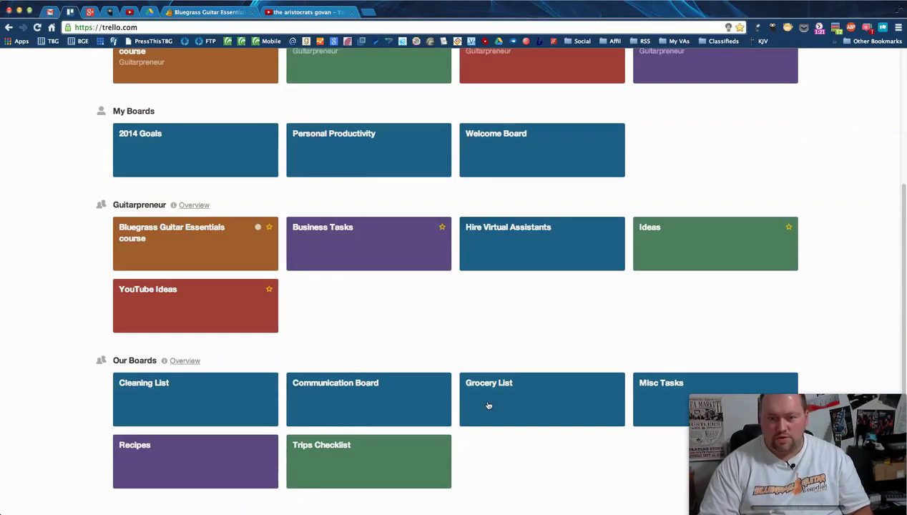
Look over the board groups on the home page and open the Recipes board in Our Boards.
scroll(447, 147, "up", 5)
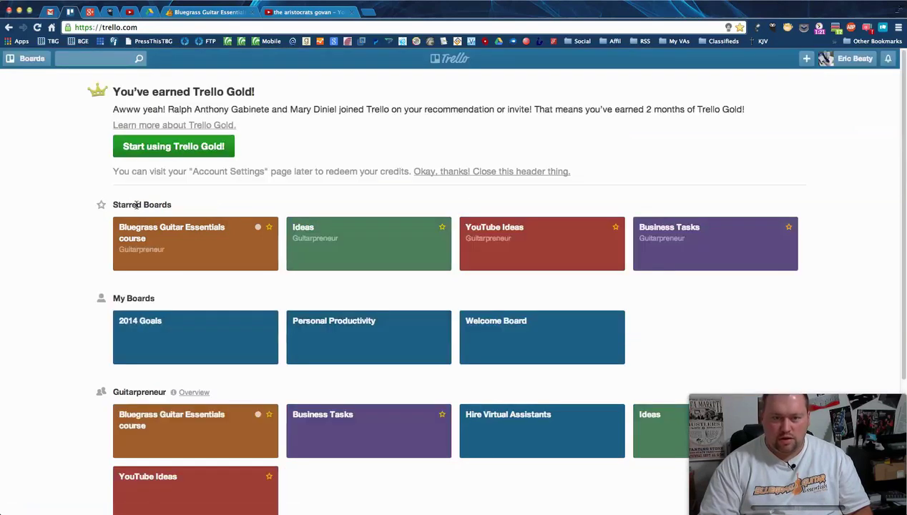
scroll(139, 207, "down", 3)
left_click(158, 458)
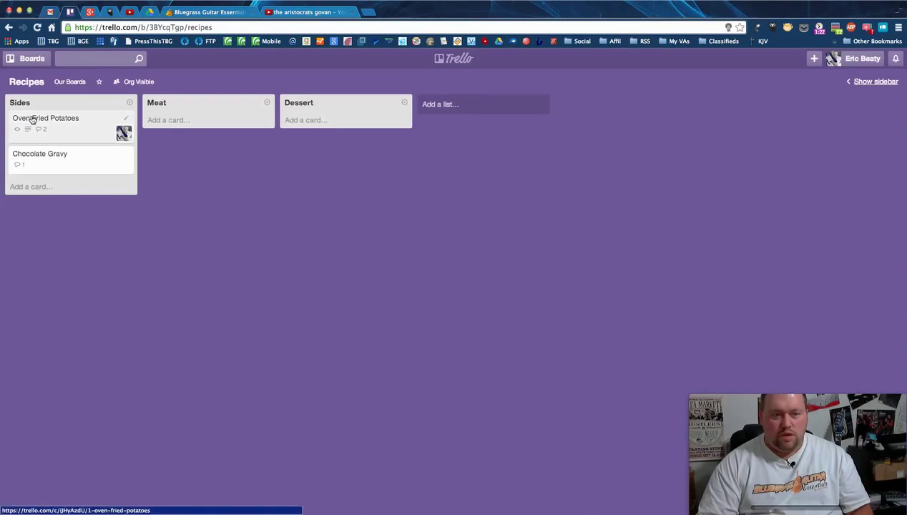
View the Oven Fried Potatoes and Chocolate Gravy cards in the Sides list, closing each.
left_click(42, 124)
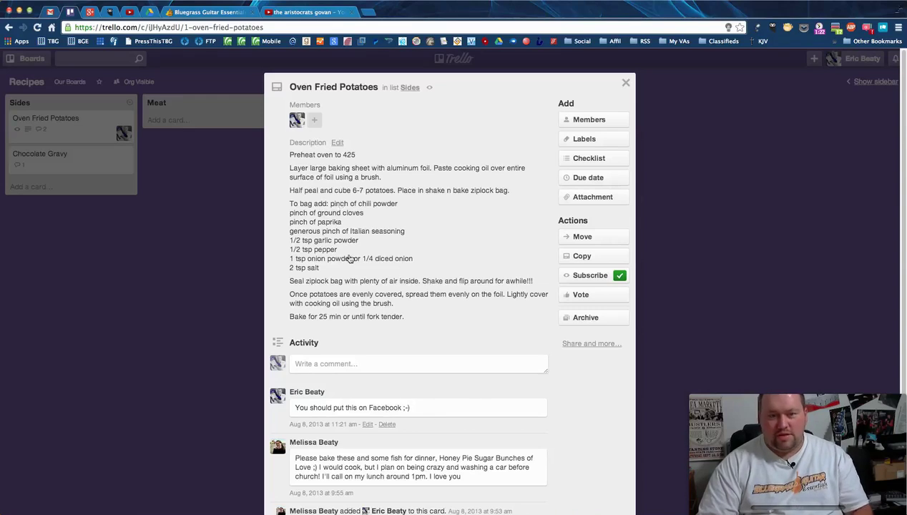
scroll(402, 307, "down", 2)
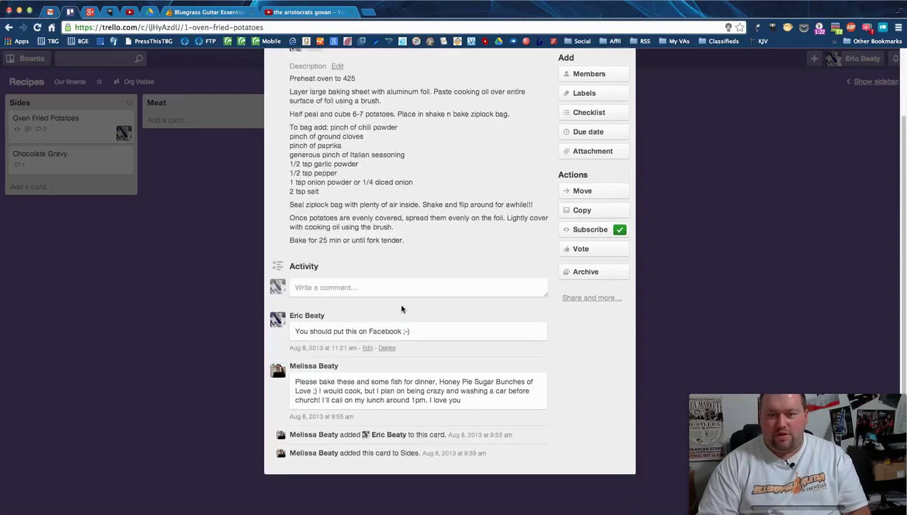
scroll(402, 309, "up", 2)
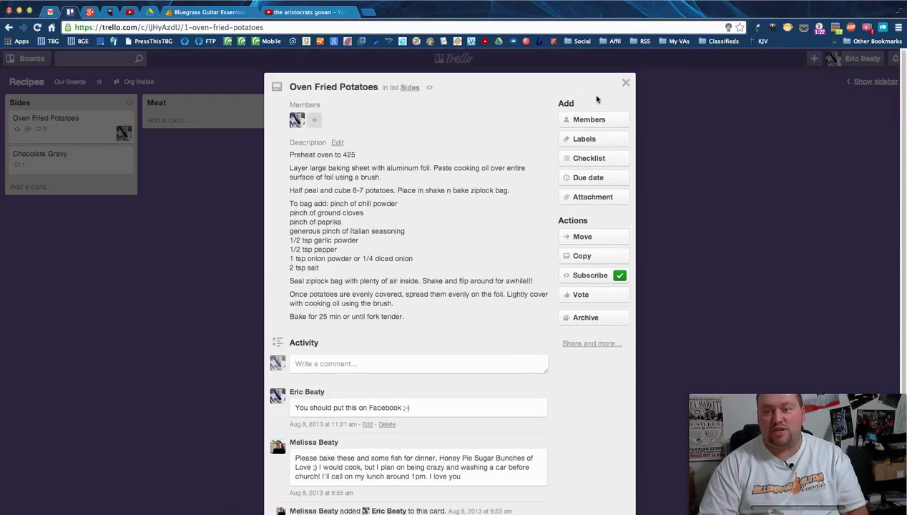
left_click(625, 85)
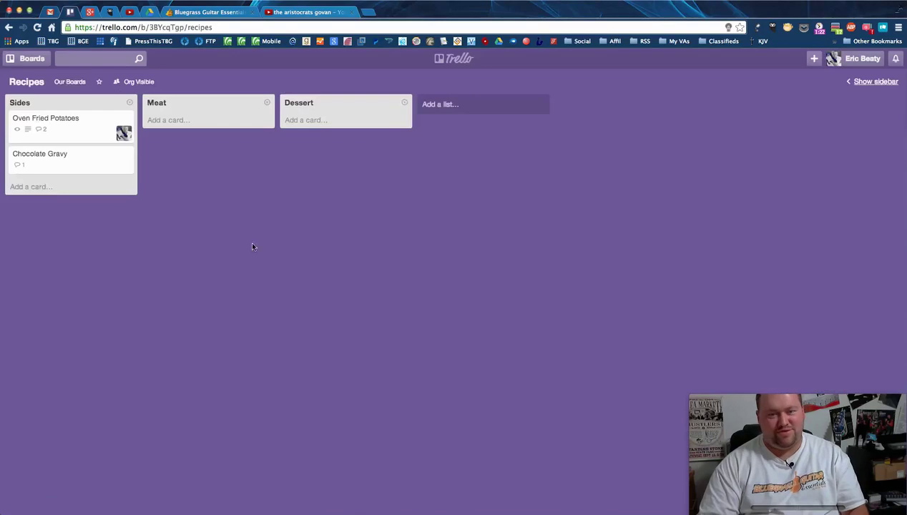
left_click(53, 159)
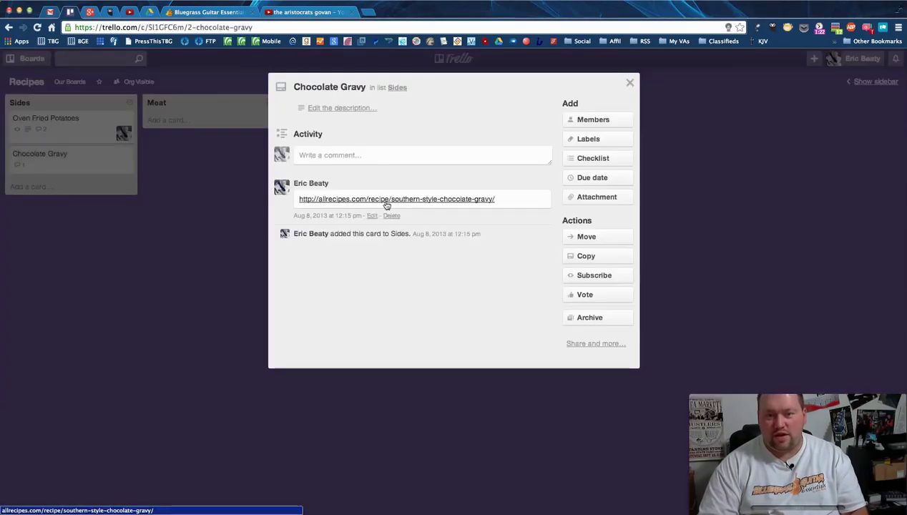
left_click(627, 84)
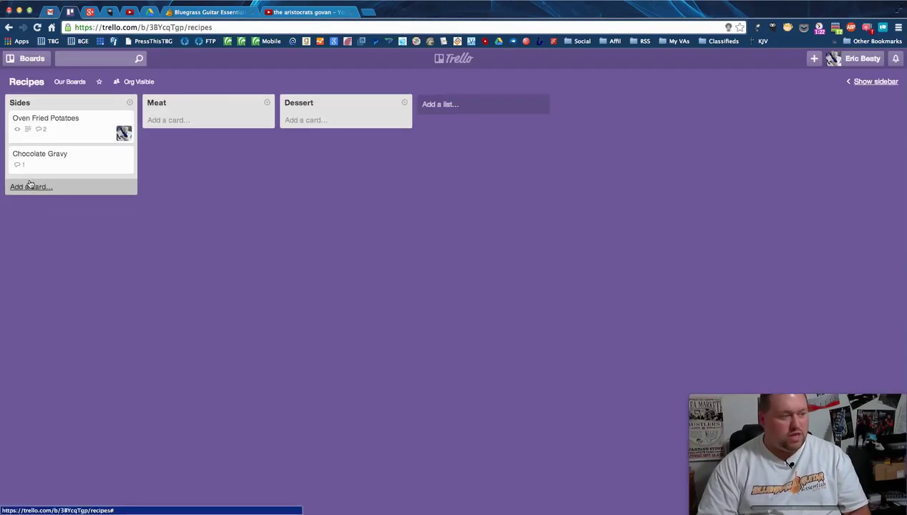
Switch to the starred YouTube Ideas board in the Guitarpreneur group.
left_click(19, 59)
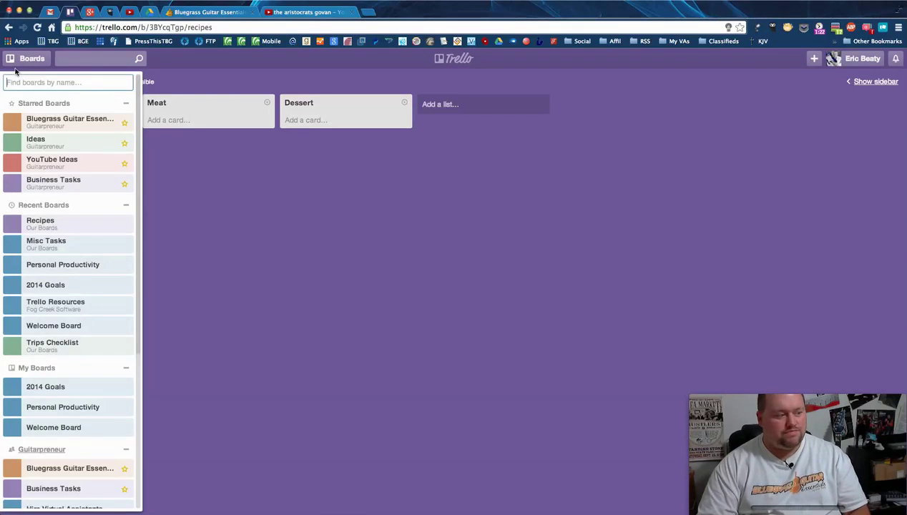
left_click(201, 221)
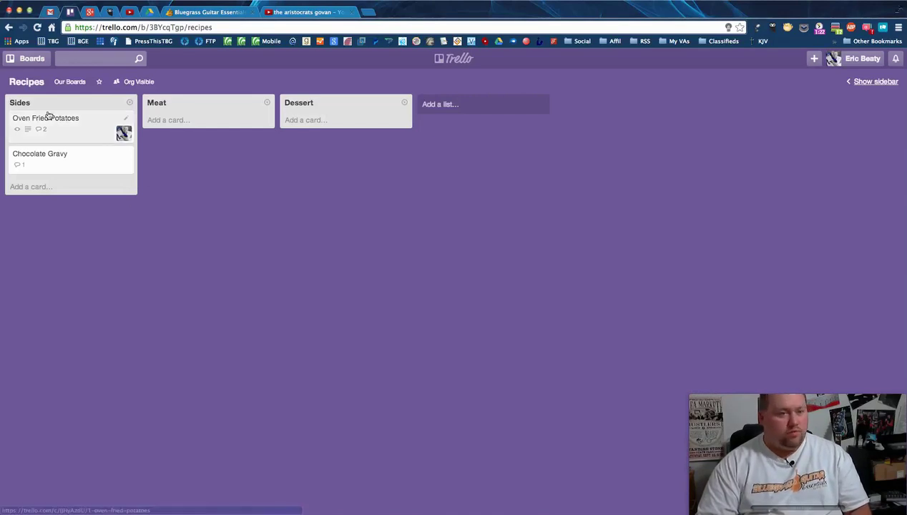
left_click(33, 61)
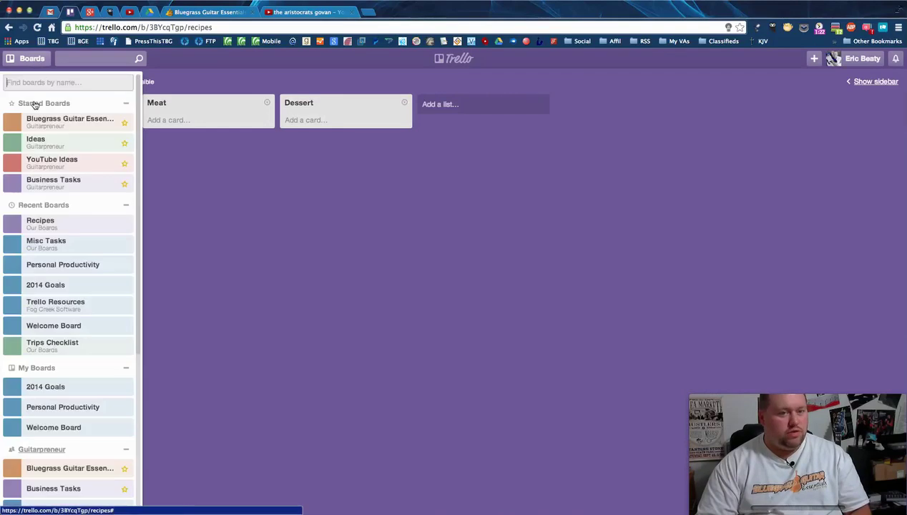
left_click(50, 166)
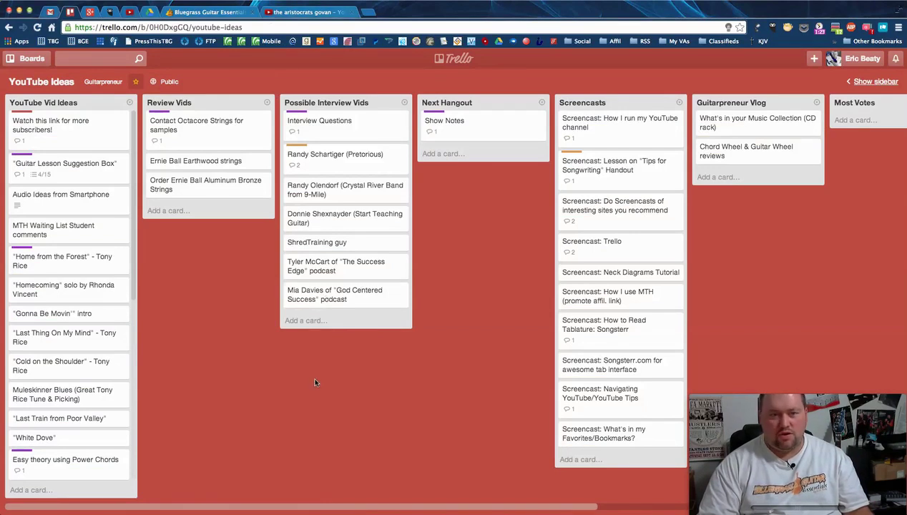
Look over the YouTube Ideas board's sidebar and its expanded menu options, and hide the sidebar again.
left_click(867, 82)
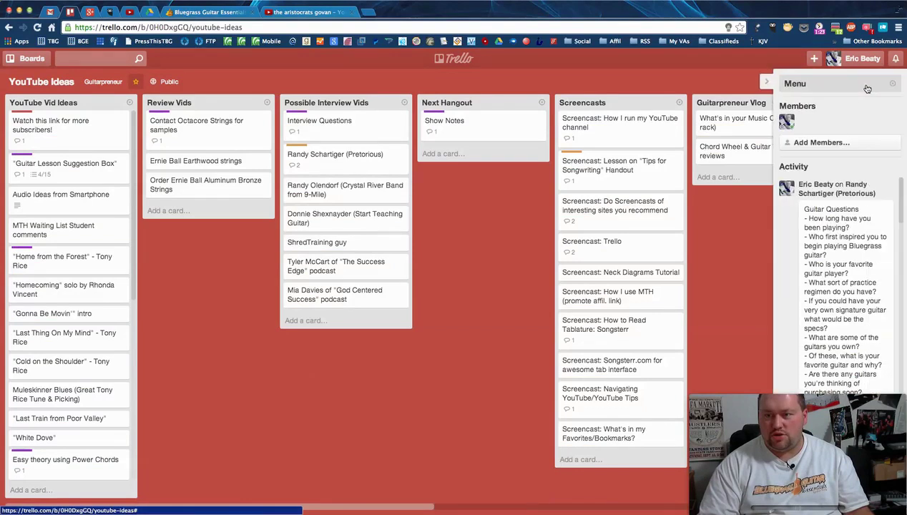
left_click(847, 85)
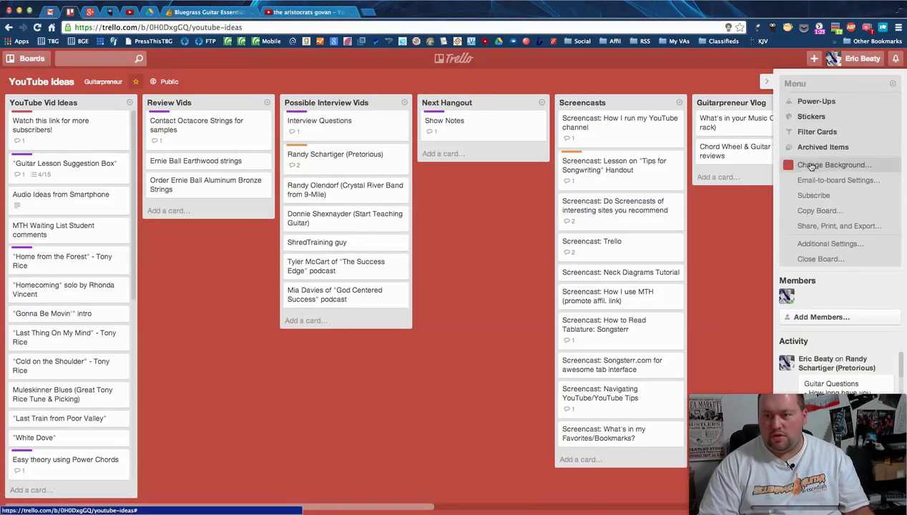
left_click(831, 85)
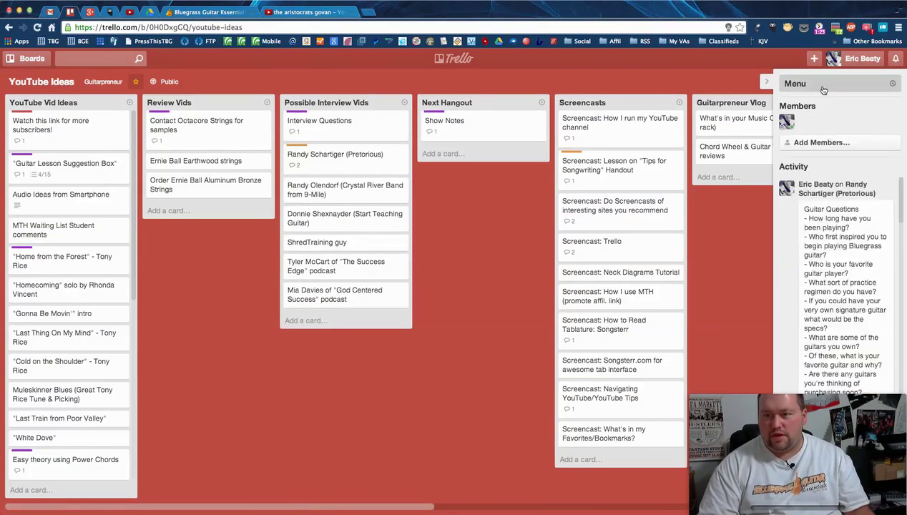
left_click(766, 84)
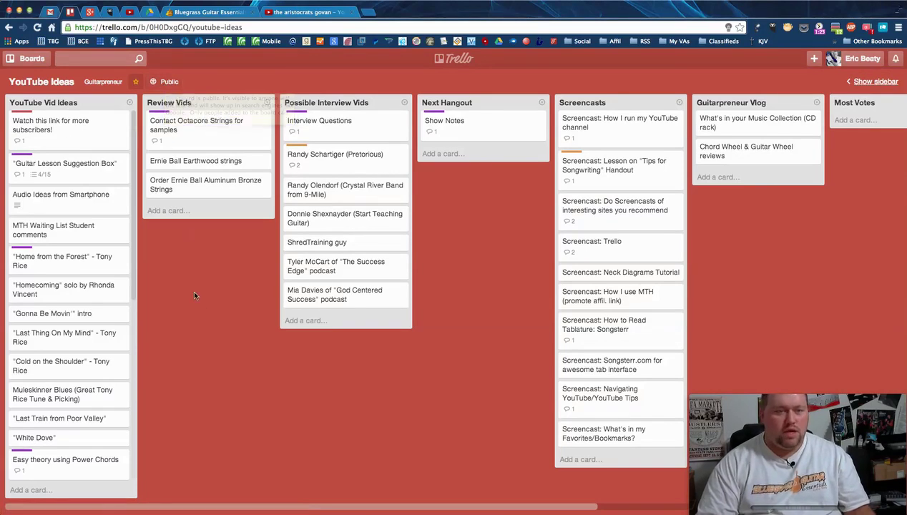
Examine the YouTube Vid Ideas list, viewing and closing its MTH Waiting List Student comments, "Guitar Lesson Suggestion Box" and Audio Ideas from Smartphone cards.
left_click(70, 233)
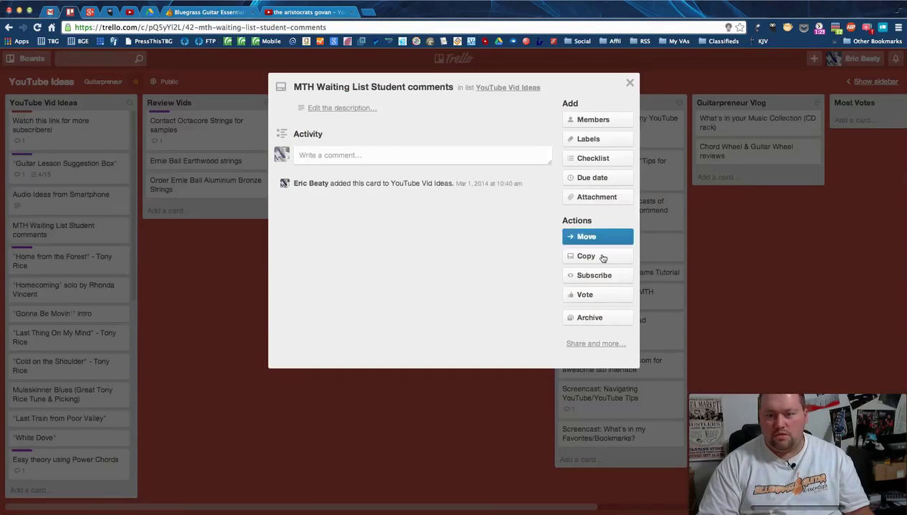
left_click(630, 83)
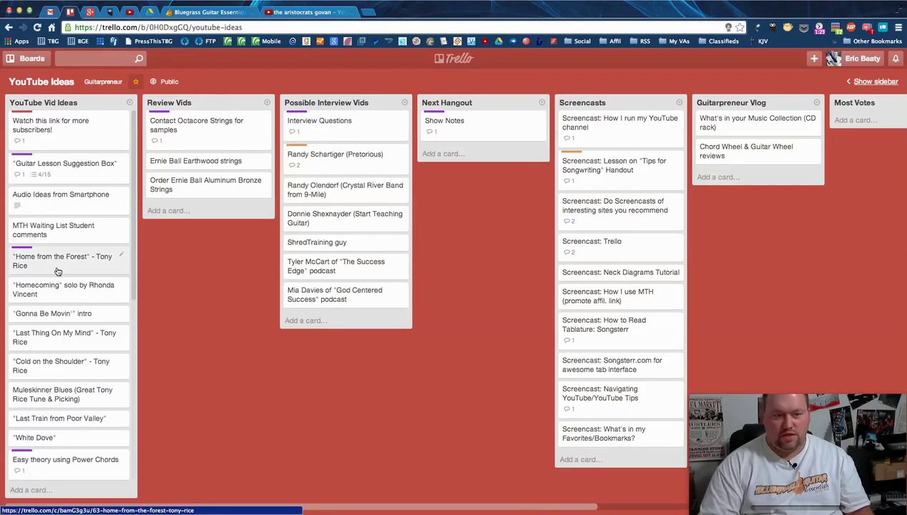
left_click(65, 173)
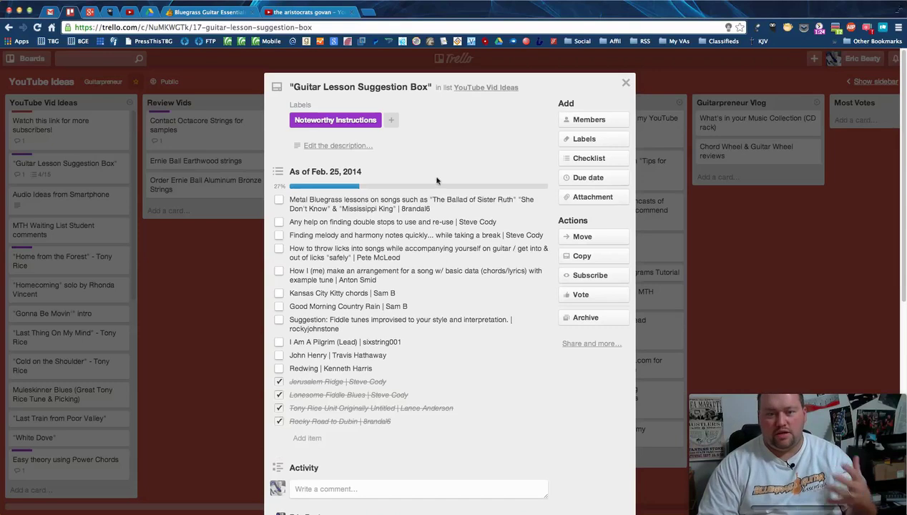
left_click(626, 85)
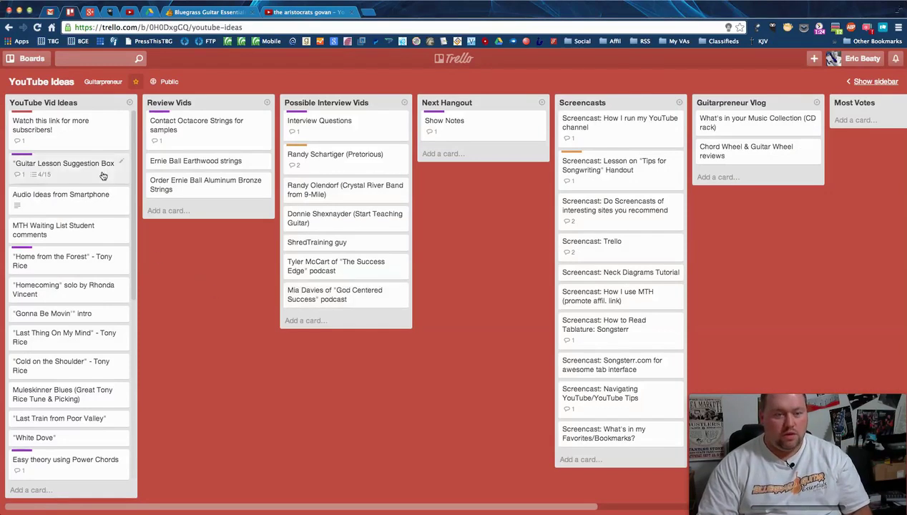
left_click(60, 200)
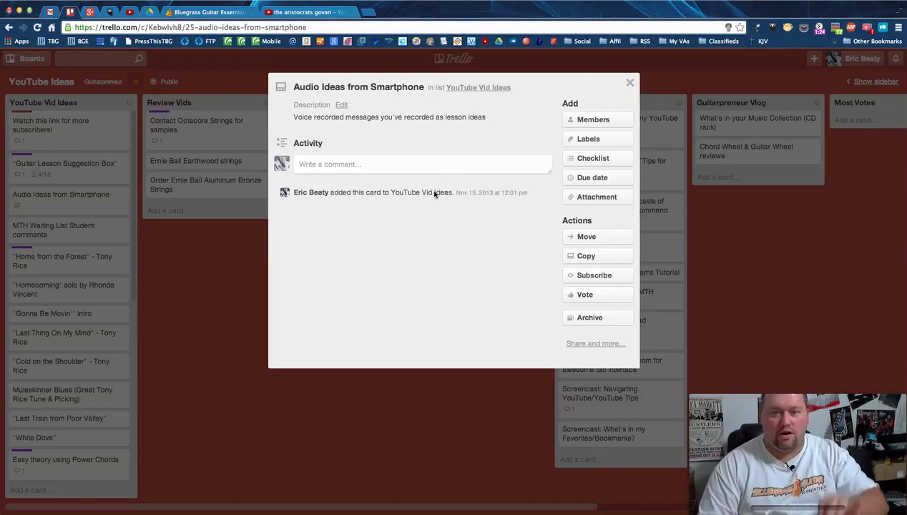
left_click(629, 82)
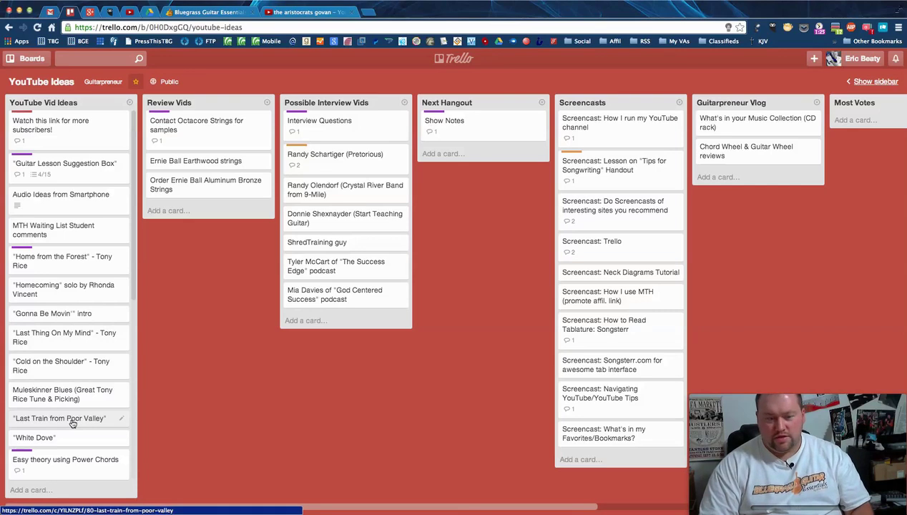
mouse_move(65, 420)
left_mouse_down()
mouse_move(63, 318)
mouse_move(58, 427)
mouse_move(65, 419)
left_mouse_up()
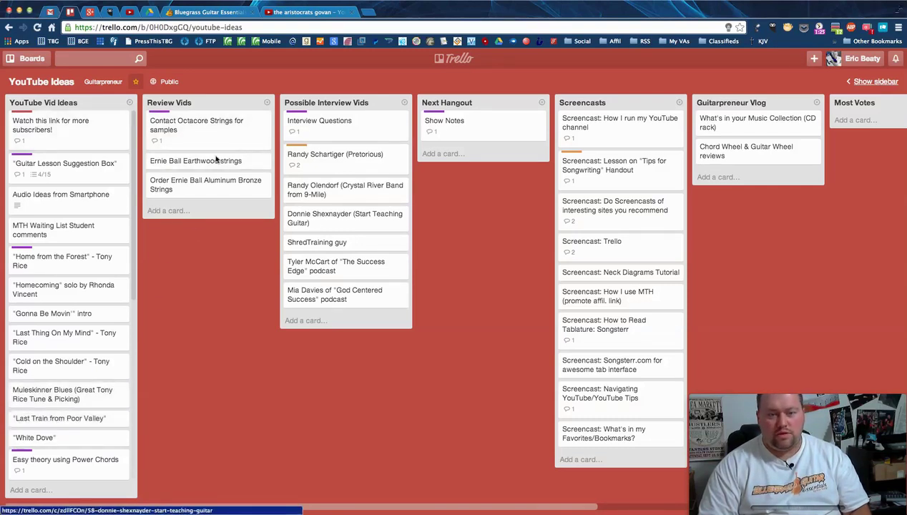
scroll(69, 312, "down", 5)
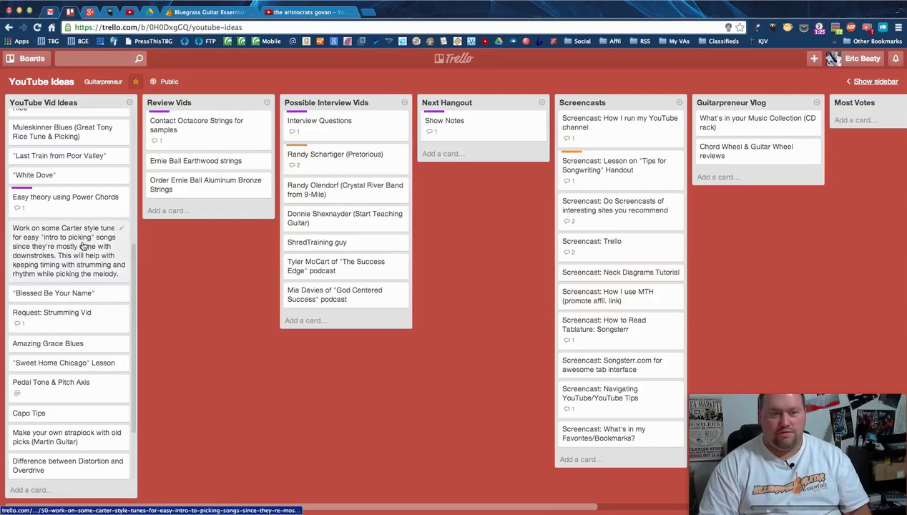
scroll(83, 245, "up", 5)
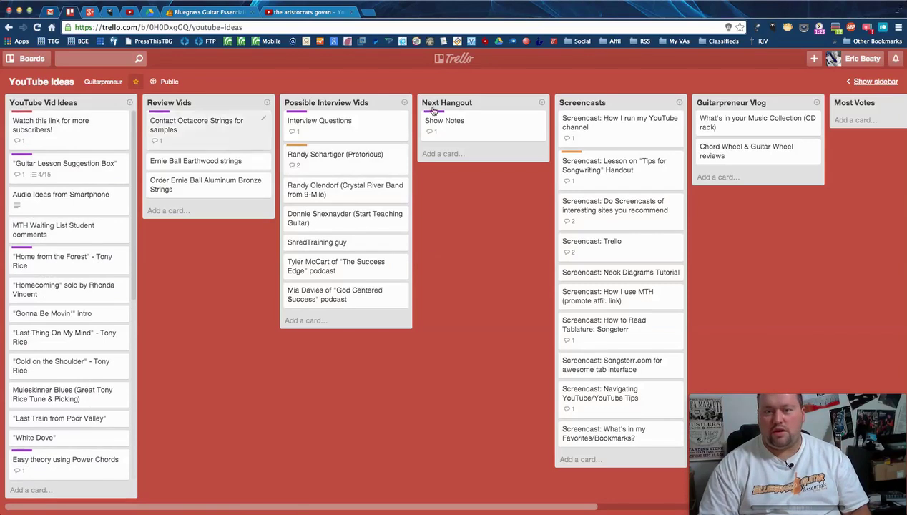
Move the In Progress list between the YouTube Vid Ideas and Review Vids lists.
left_click_drag(509, 235, 316, 234)
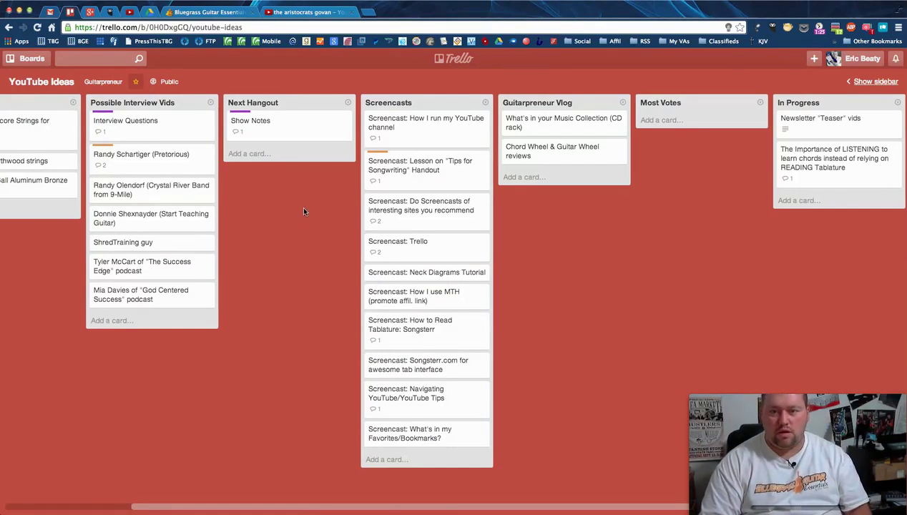
left_click_drag(300, 205, 210, 211)
scroll(272, 207, "right", 2)
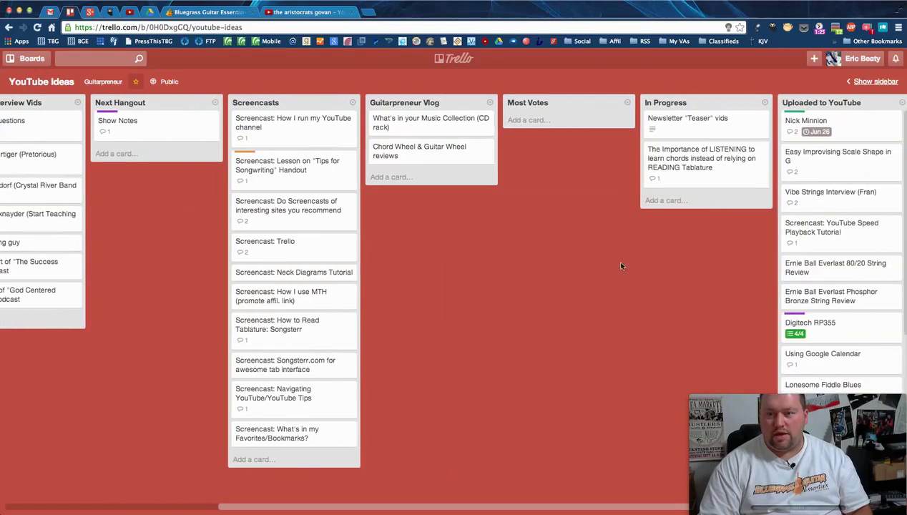
scroll(572, 261, "right", 4)
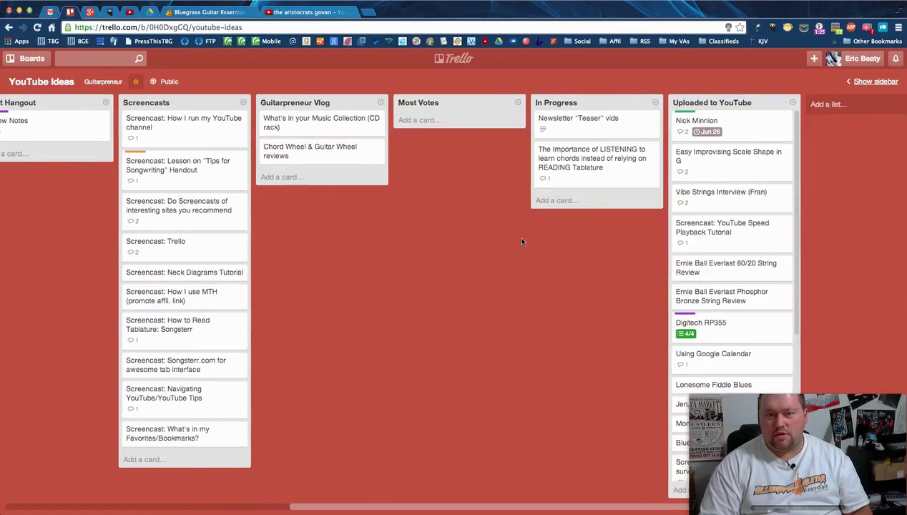
left_click_drag(602, 98, 209, 98)
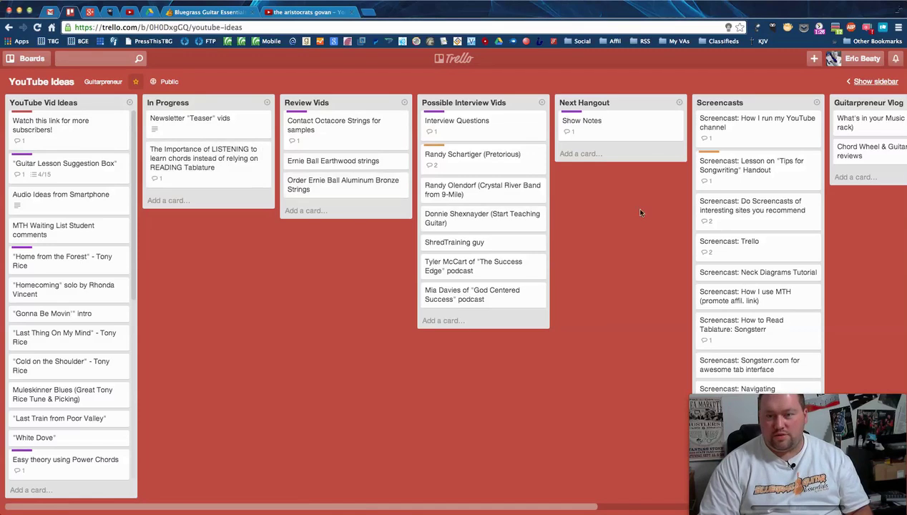
Move the "Screencast: Trello" card from Screencasts to the top of In Progress, and view its details before closing it.
scroll(640, 213, "right", 10)
scroll(566, 218, "right", 3)
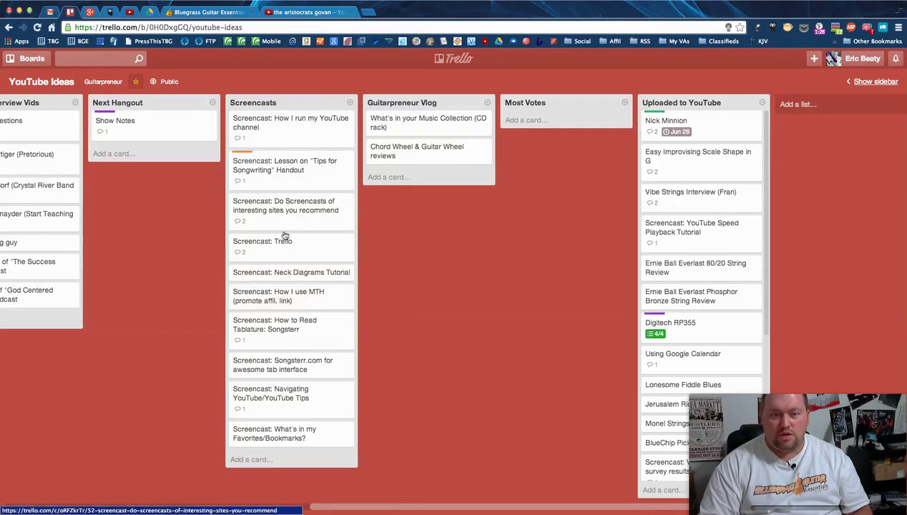
left_click_drag(288, 246, 193, 118)
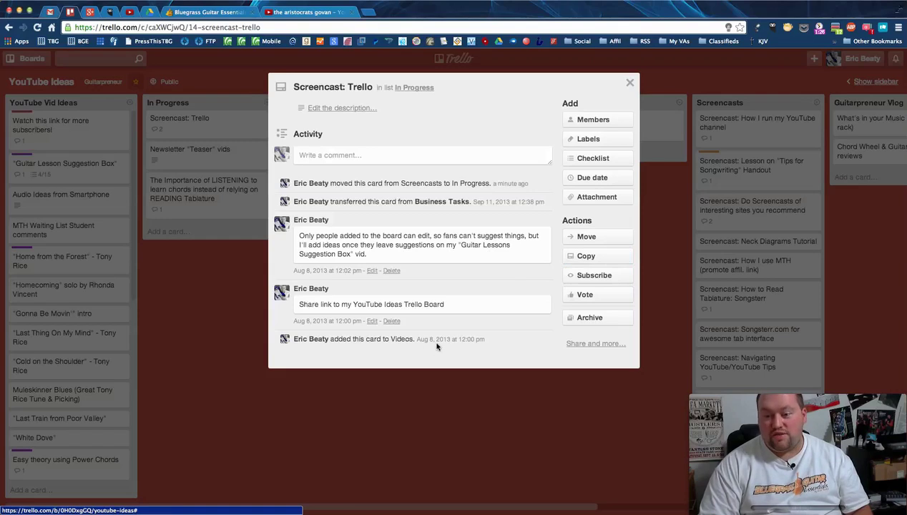
left_click(630, 83)
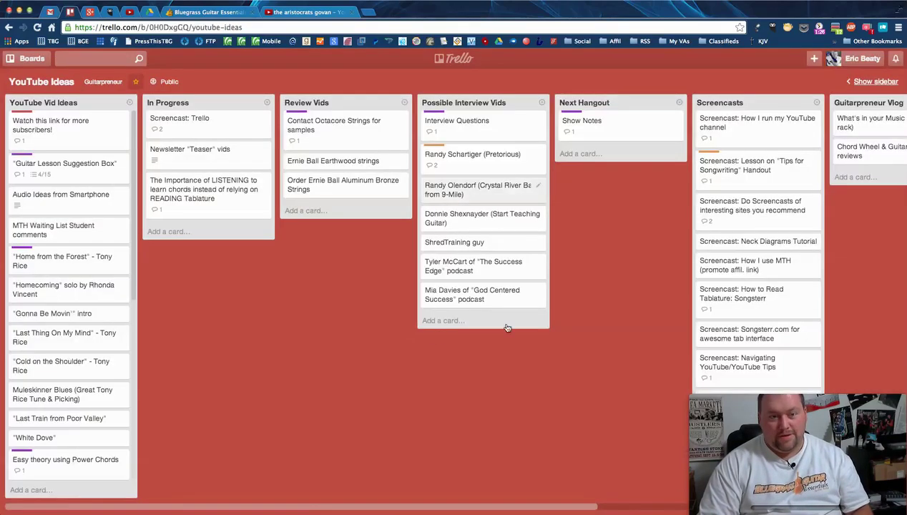
Look over the remaining lists of the YouTube Ideas board as far as Uploaded to YouTube.
left_click_drag(608, 251, 279, 263)
scroll(278, 262, "right", 3)
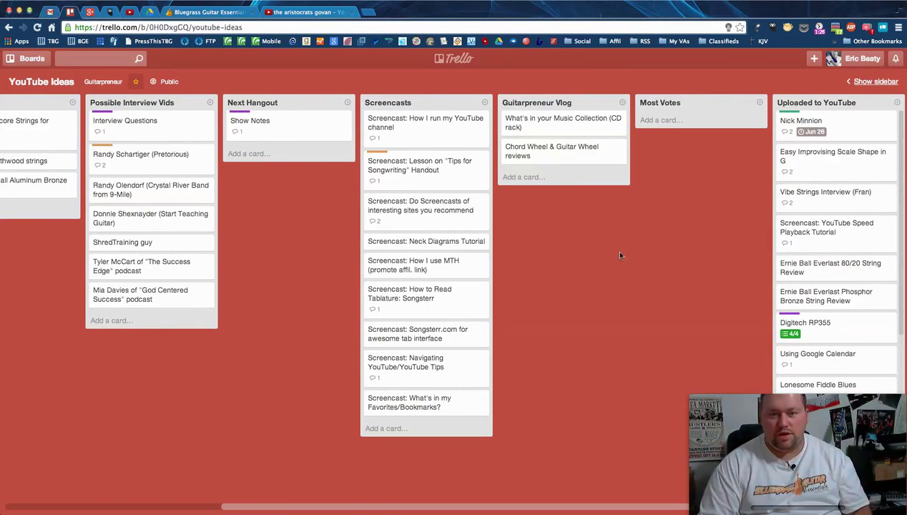
left_click_drag(627, 278, 469, 278)
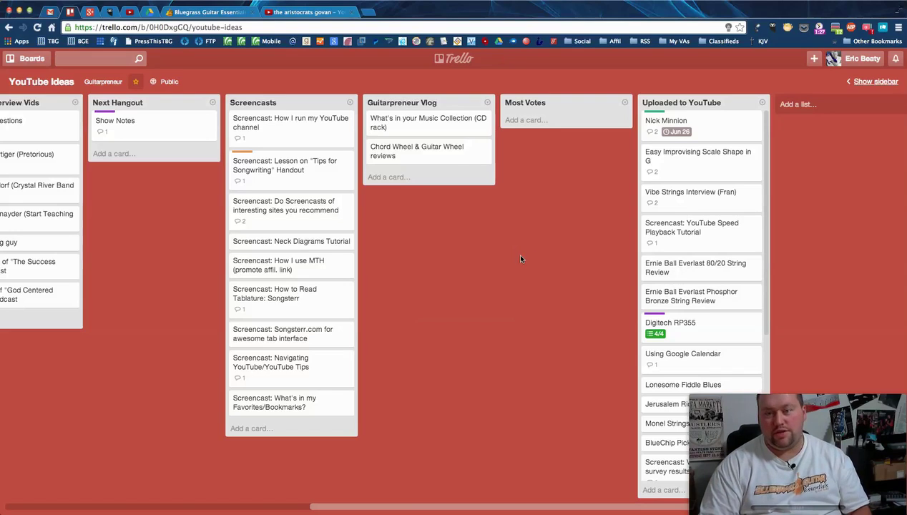
mouse_move(767, 126)
left_mouse_down()
mouse_move(759, 162)
mouse_move(772, 351)
mouse_move(765, 143)
left_mouse_up()
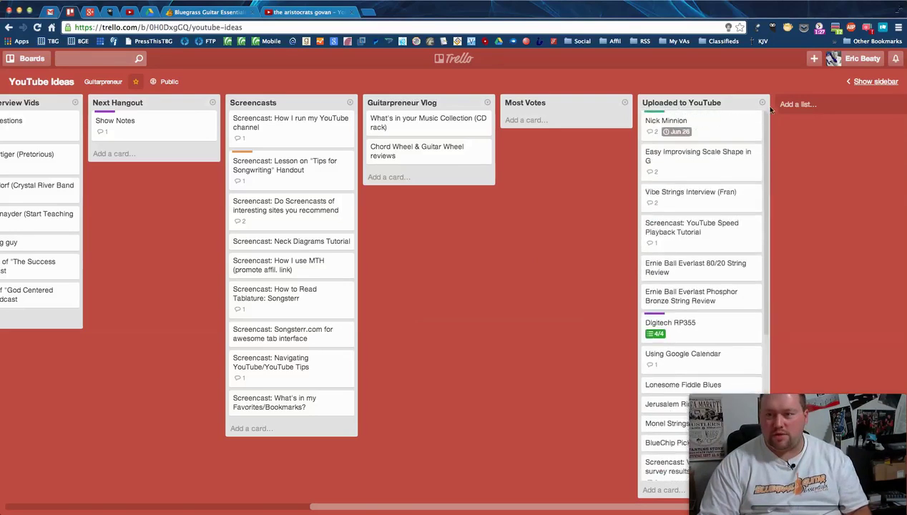
Open the Interview Questions card in Possible Interview Vids and read through its comment of guitar, entrepreneur, miscellaneous and closing questions.
scroll(586, 322, "left", 5)
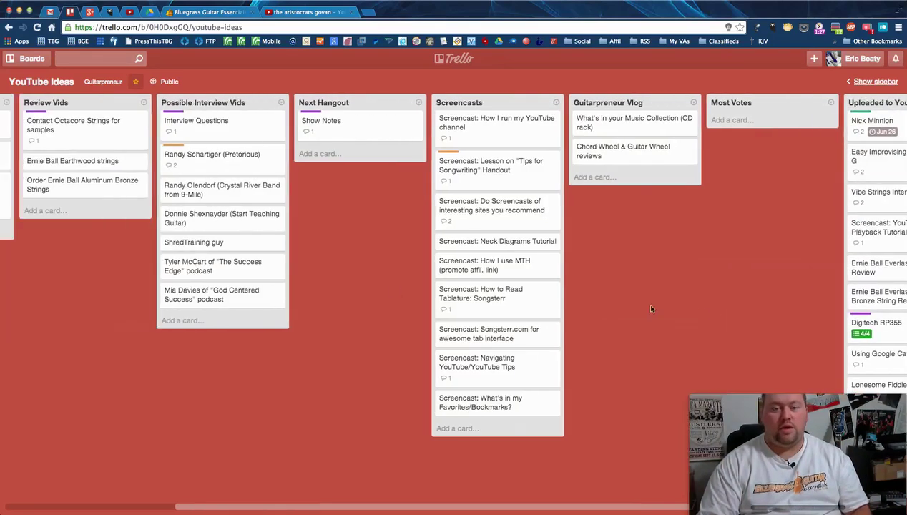
scroll(344, 315, "left", 6)
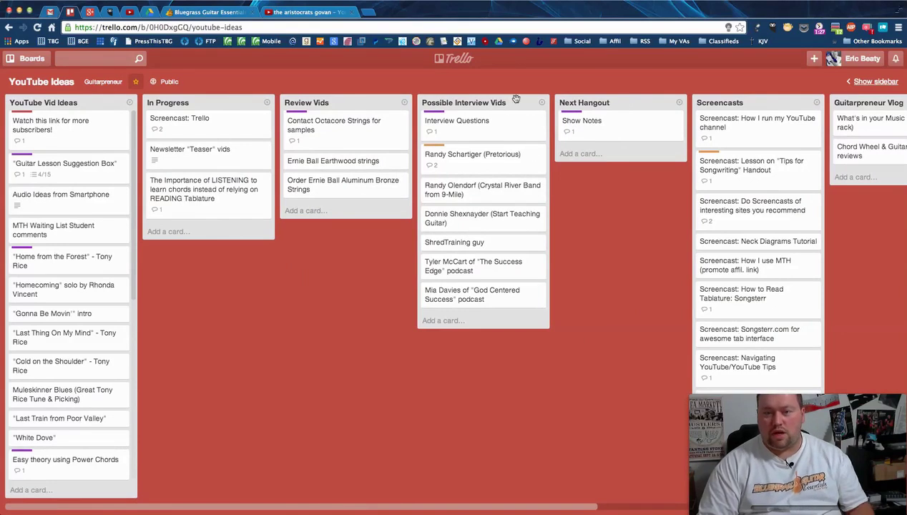
left_click(451, 131)
scroll(551, 306, "down", 5)
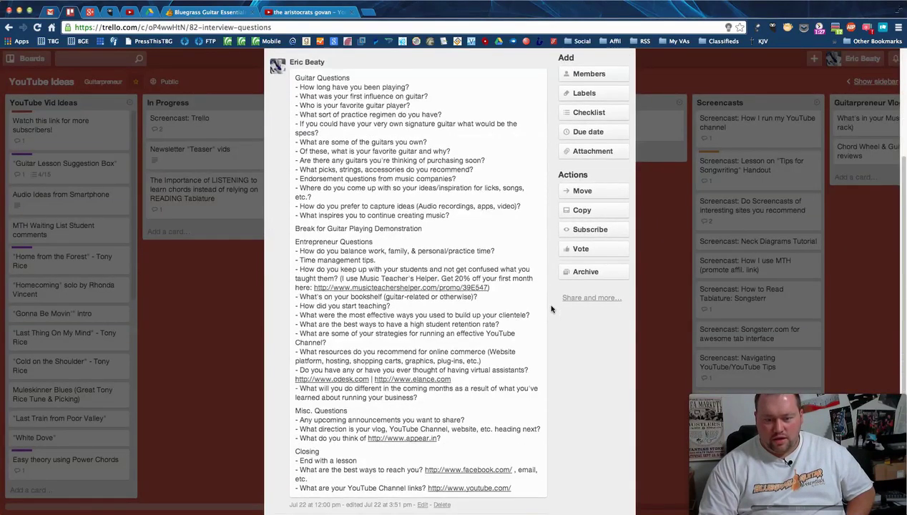
scroll(550, 309, "down", 1)
scroll(551, 309, "up", 1)
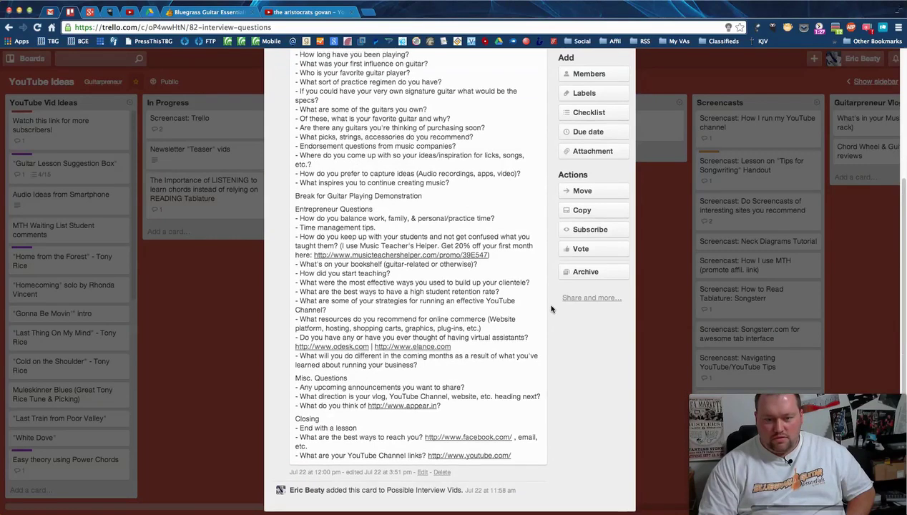
scroll(551, 309, "up", 2)
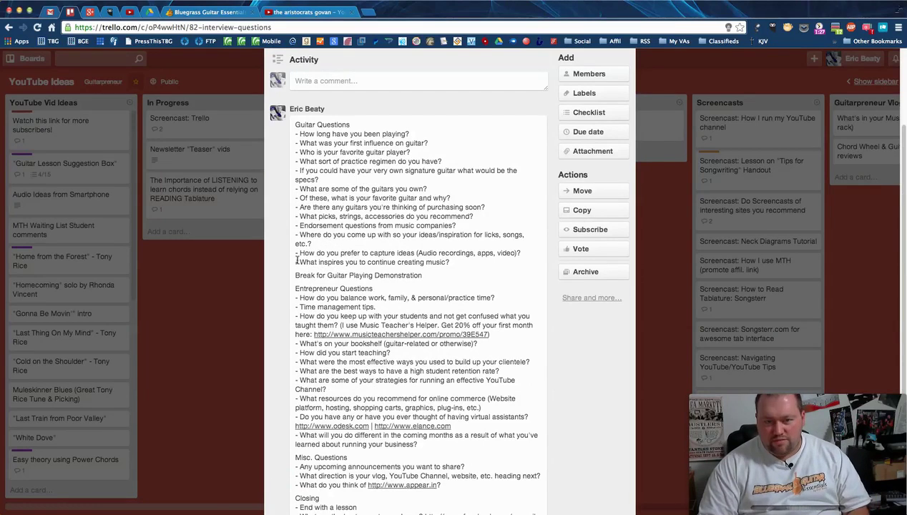
scroll(312, 201, "down", 3)
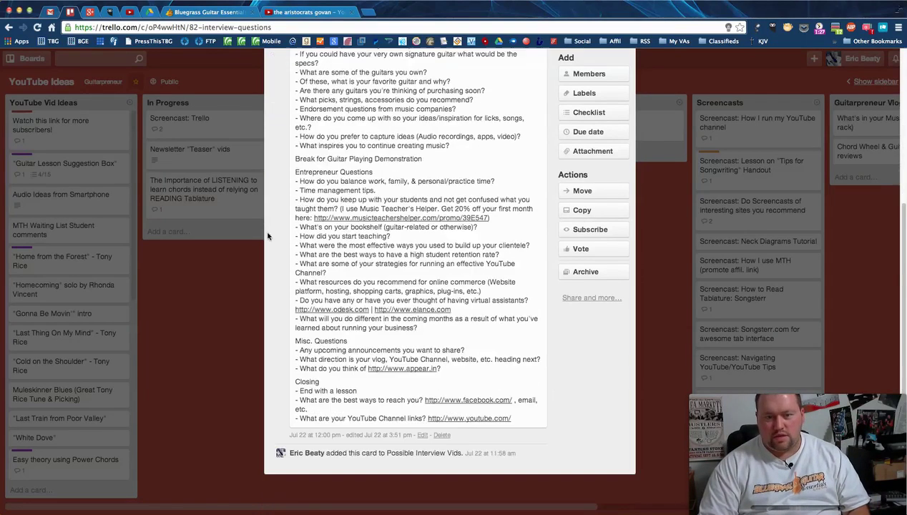
Edit the Interview Questions comment, inserting a blank line below the "Guitar Questions" and "Entrepreneur Questions" headings.
left_click(422, 435)
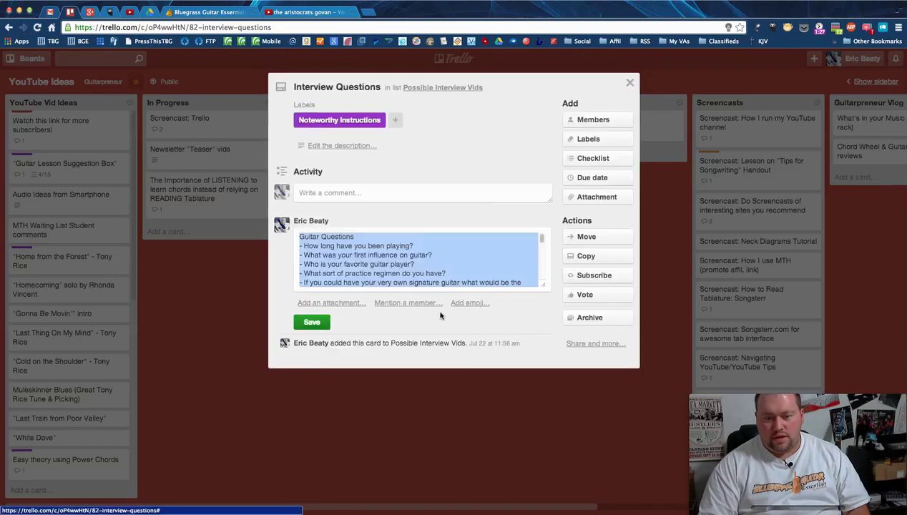
left_click(410, 264)
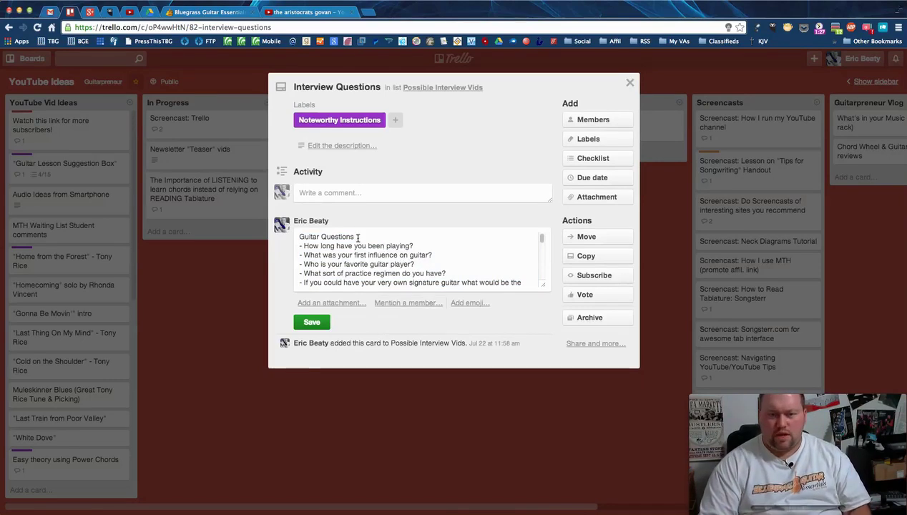
scroll(405, 253, "down", 5)
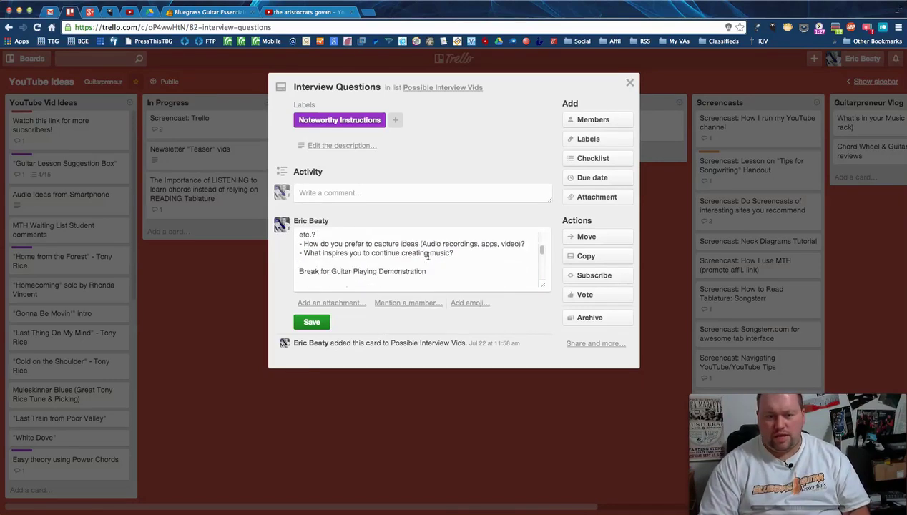
scroll(428, 254, "down", 3)
left_click(389, 254)
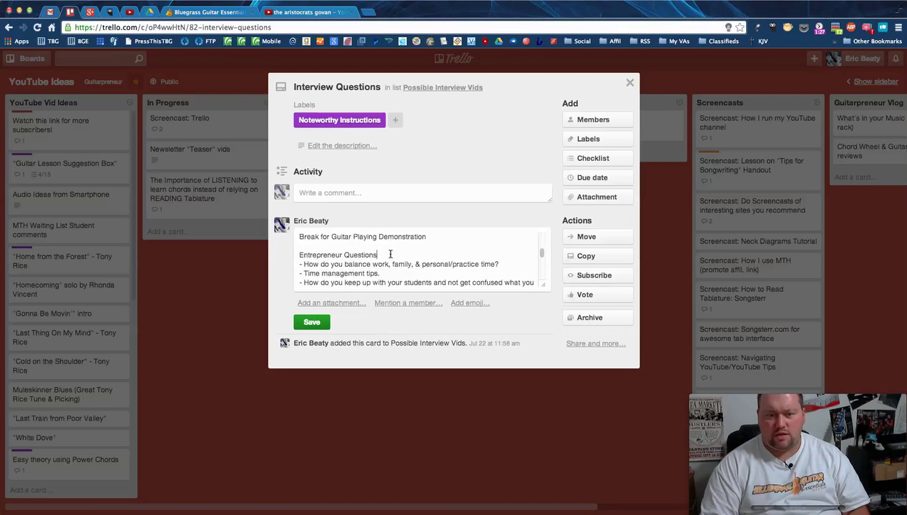
key("Return")
scroll(390, 254, "down", 10)
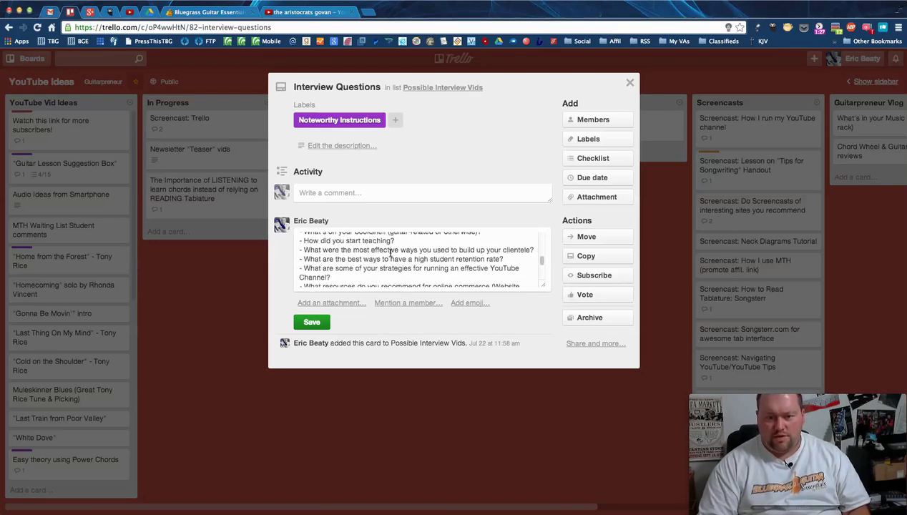
Insert a blank line below the "Misc. Questions" and "Closing" headings, then save the comment and close the card.
scroll(372, 258, "up", 3)
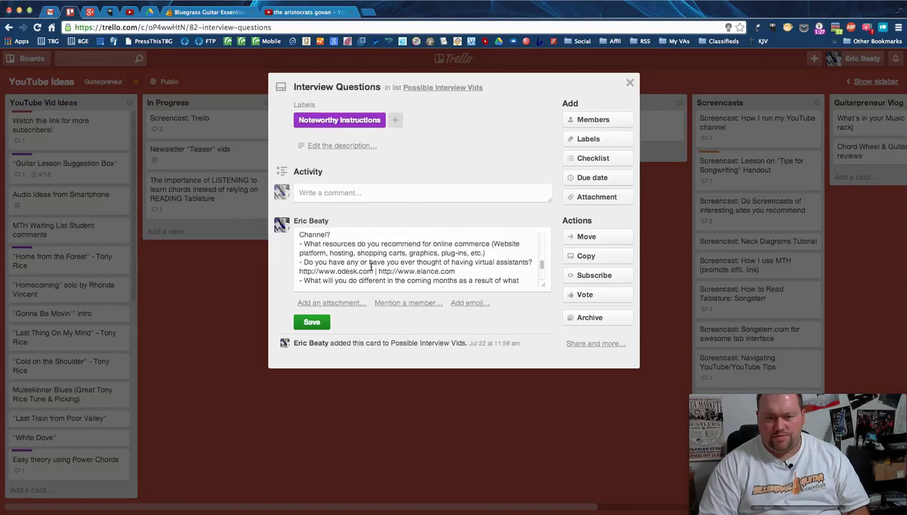
scroll(371, 267, "down", 5)
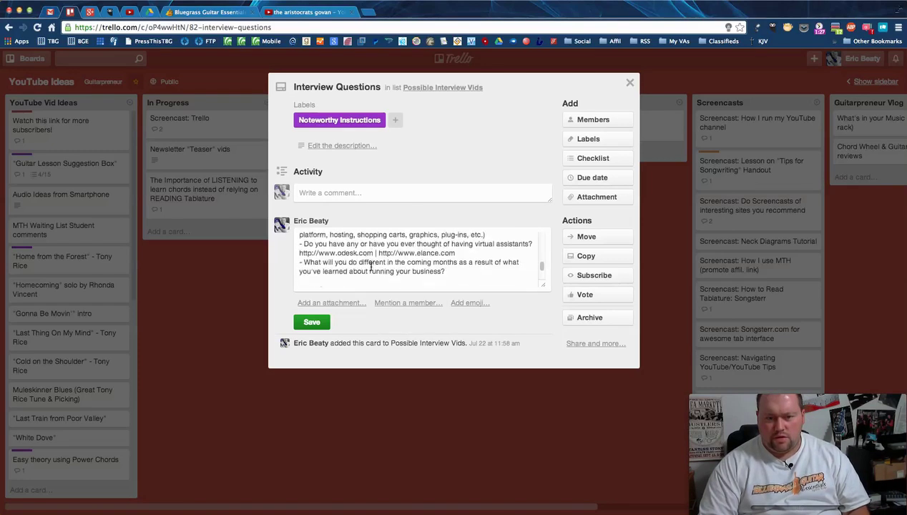
scroll(371, 266, "up", 1)
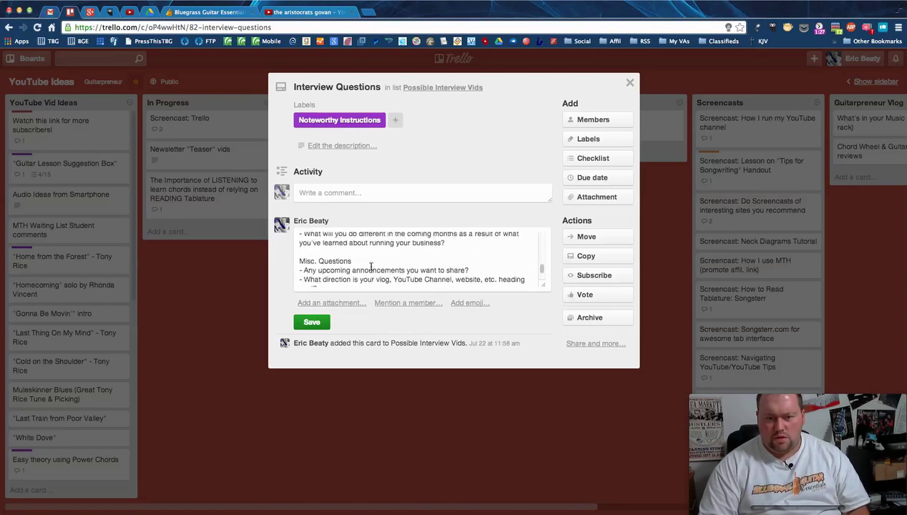
scroll(363, 259, "down", 5)
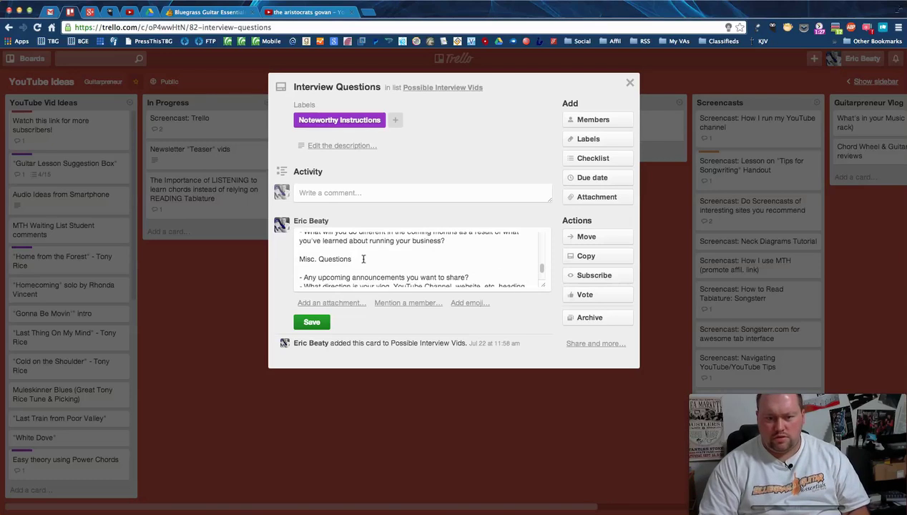
left_click(343, 244)
key("Return")
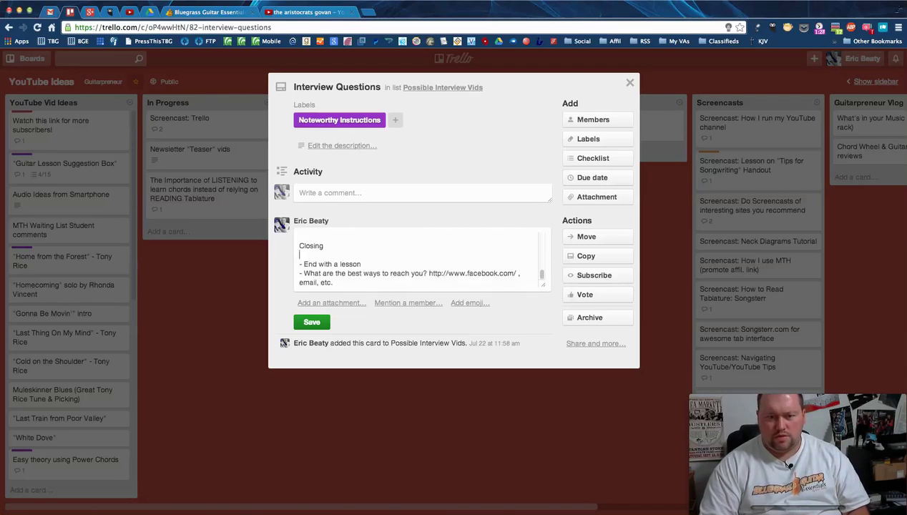
scroll(348, 246, "down", 1)
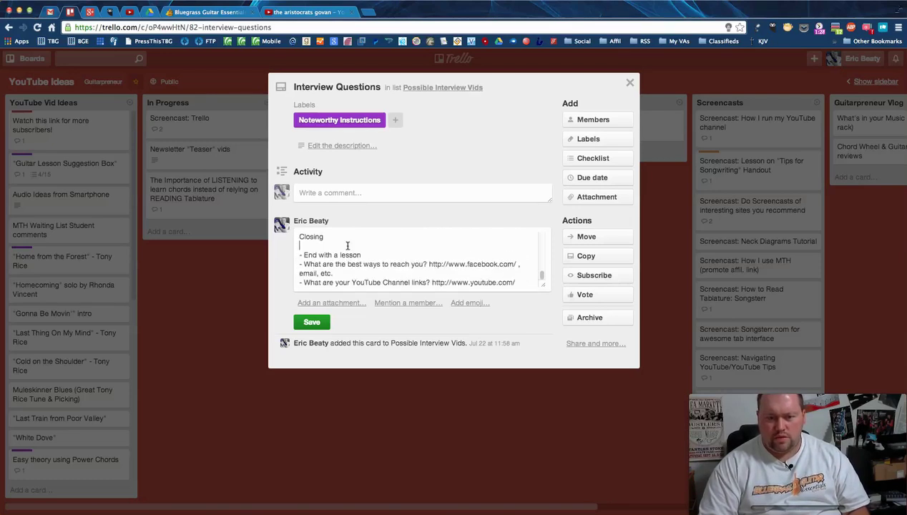
left_click(312, 322)
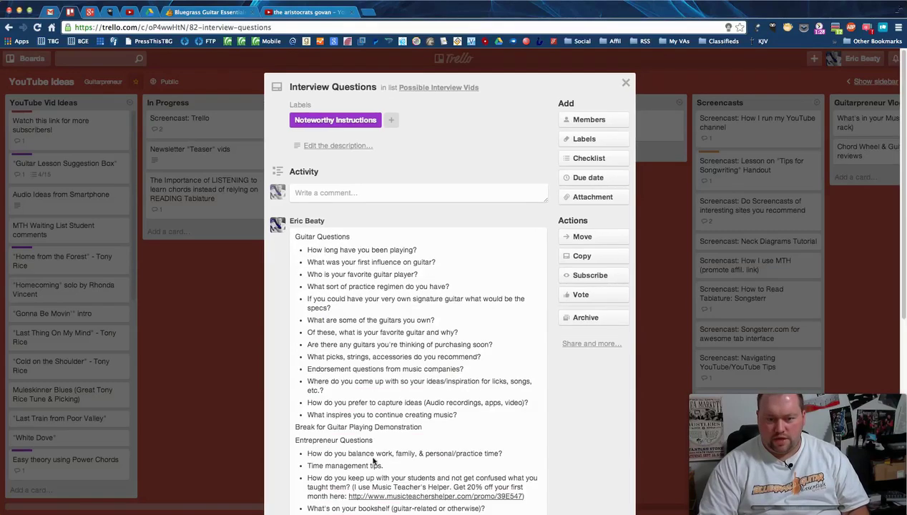
scroll(315, 357, "down", 5)
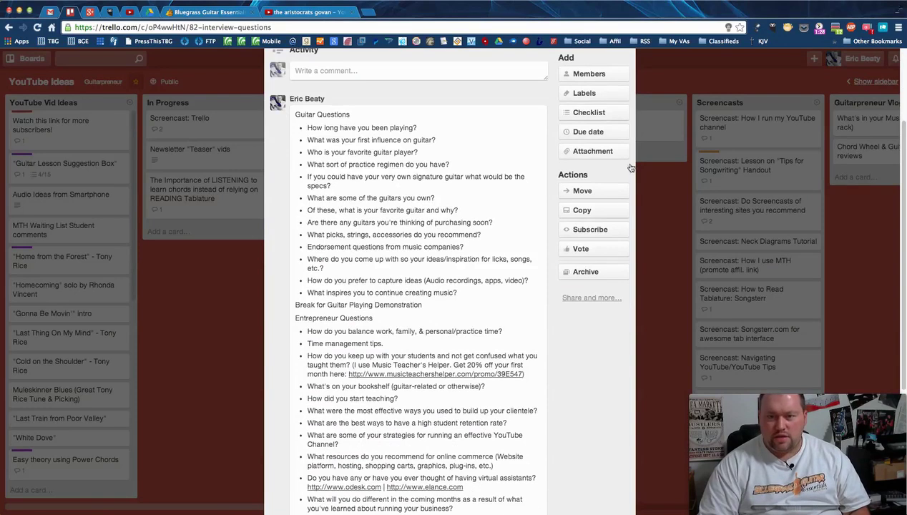
scroll(633, 318, "up", 4)
left_click(626, 85)
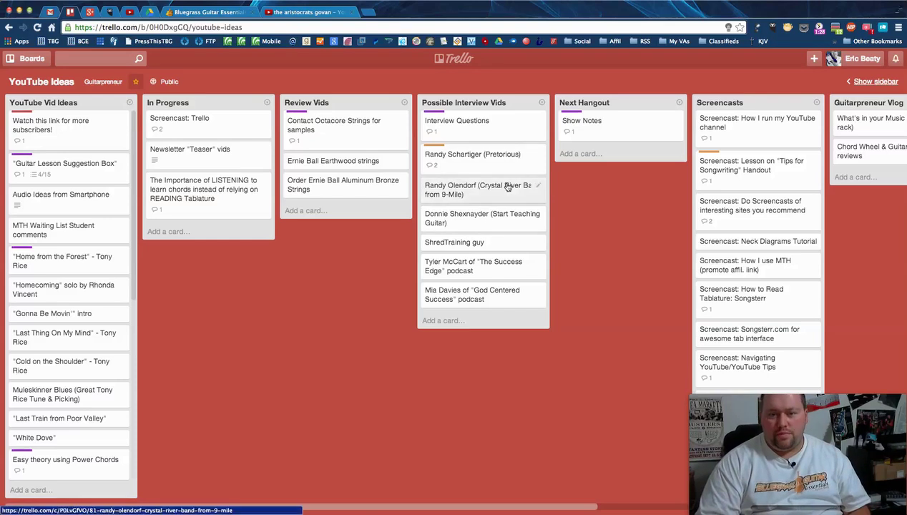
View the label choices in the Interview Questions card's quick editor and close them without changing anything.
left_click(544, 119)
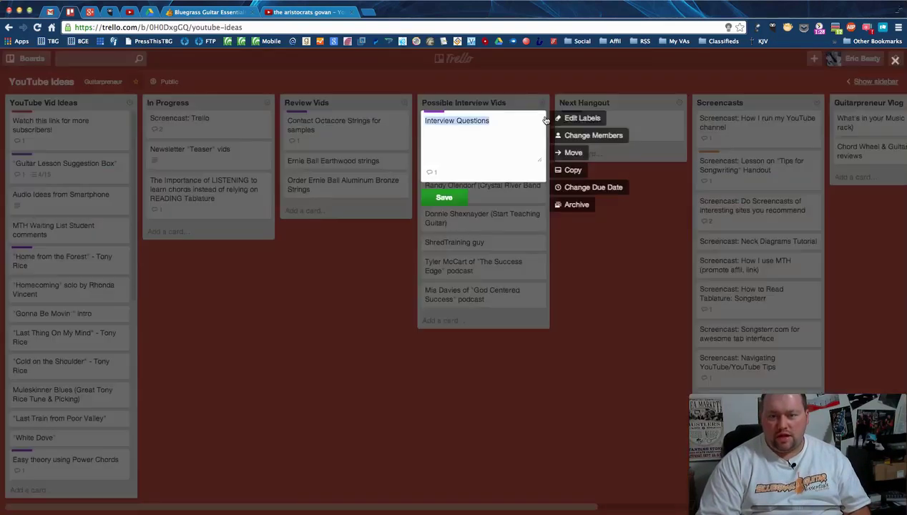
left_click(576, 118)
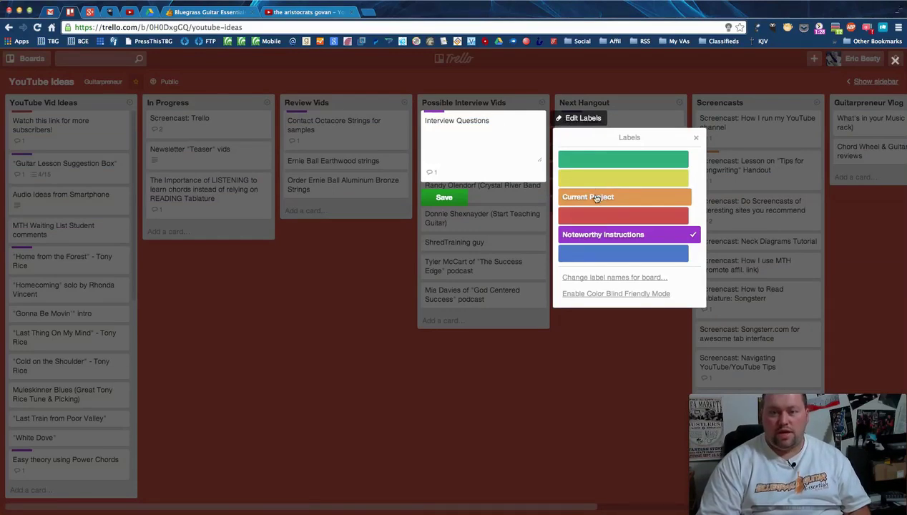
left_click(696, 137)
left_click(579, 265)
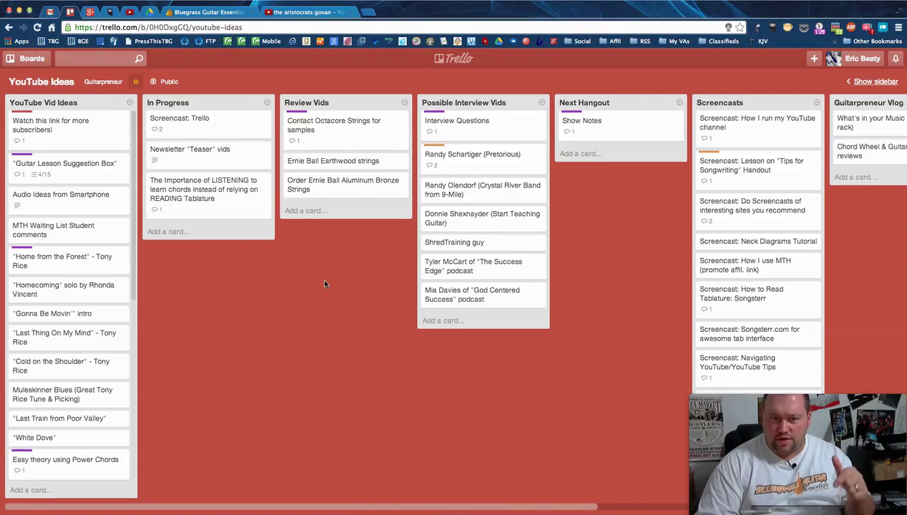
scroll(322, 278, "right", 5)
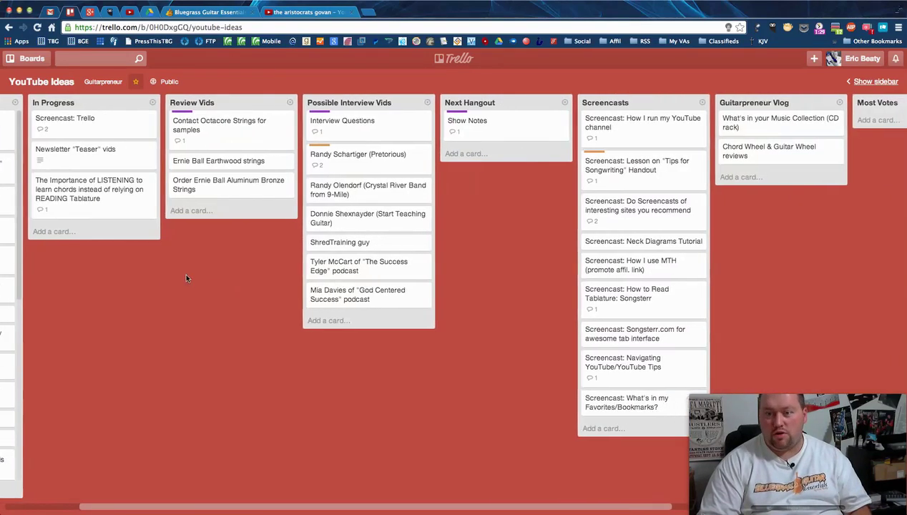
scroll(240, 273, "left", 5)
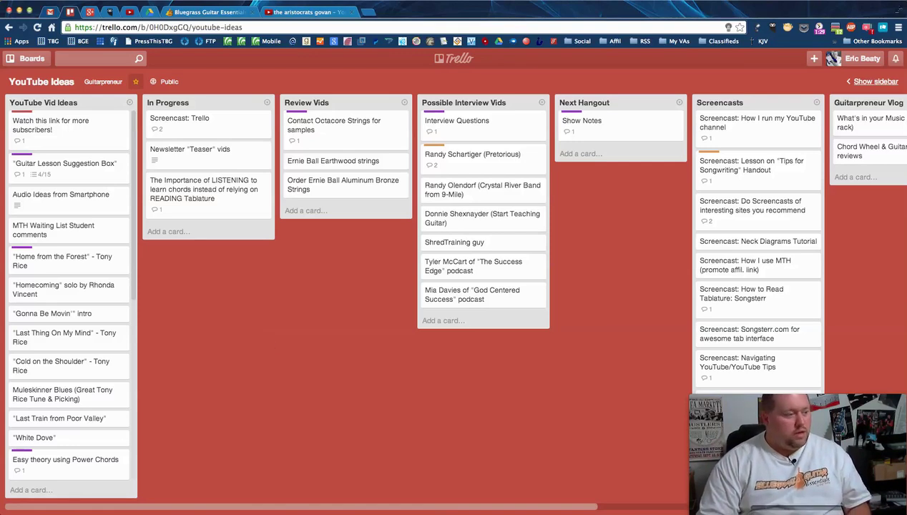
Return to the boards overview and start a new board titled "Writing".
left_click(457, 61)
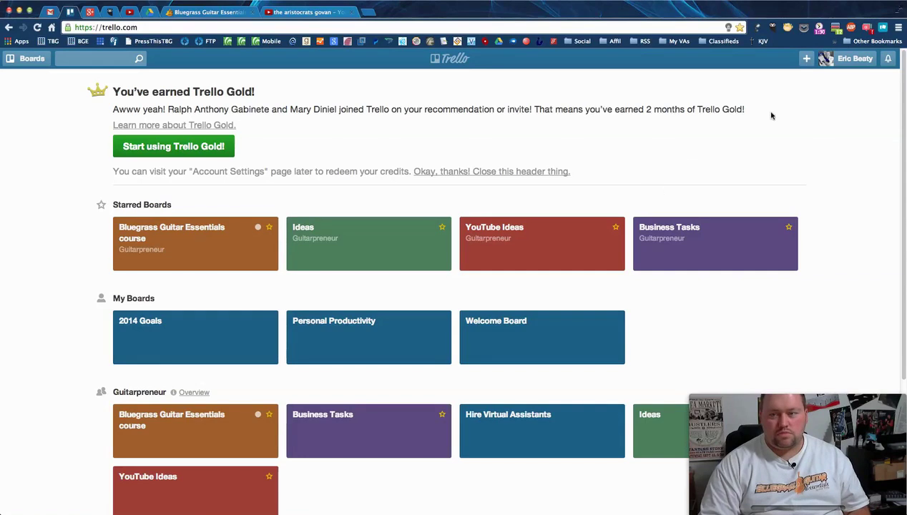
left_click(807, 62)
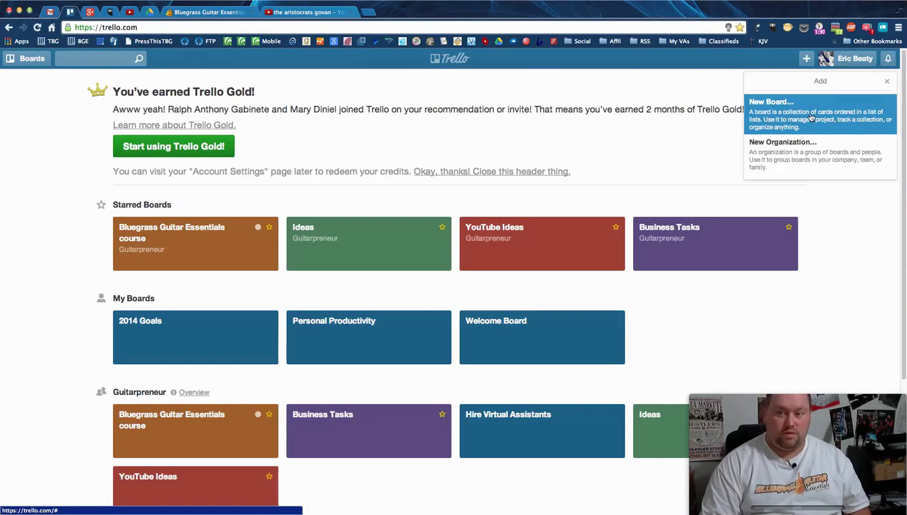
left_click(811, 119)
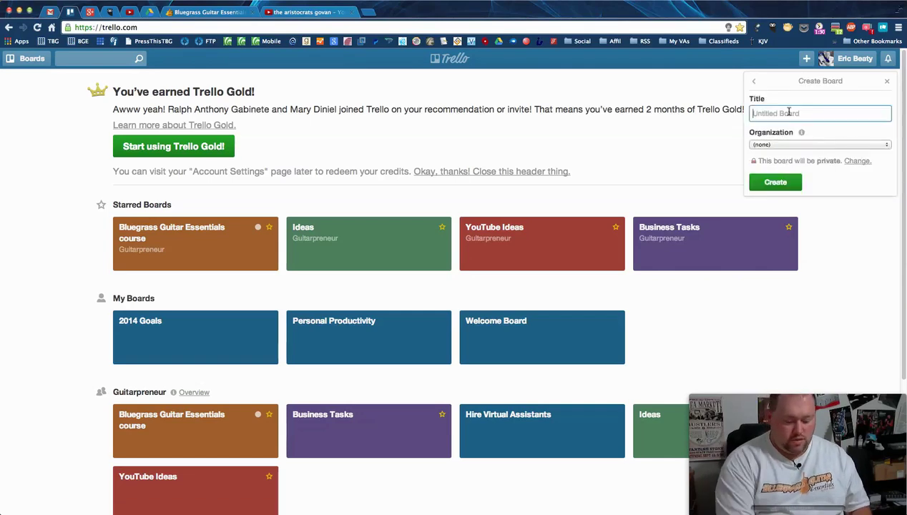
type("Writing")
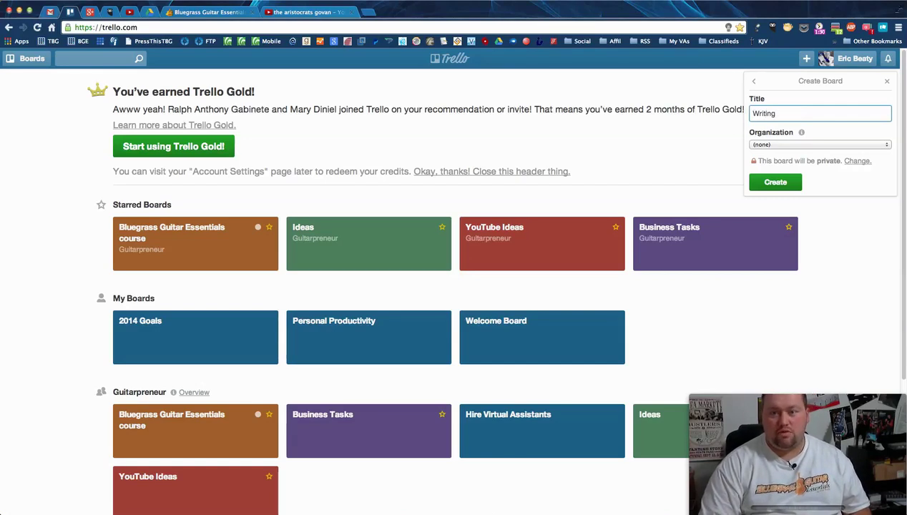
Review the organization and visibility choices, keep the board private with no organization, and create it.
left_click(776, 145)
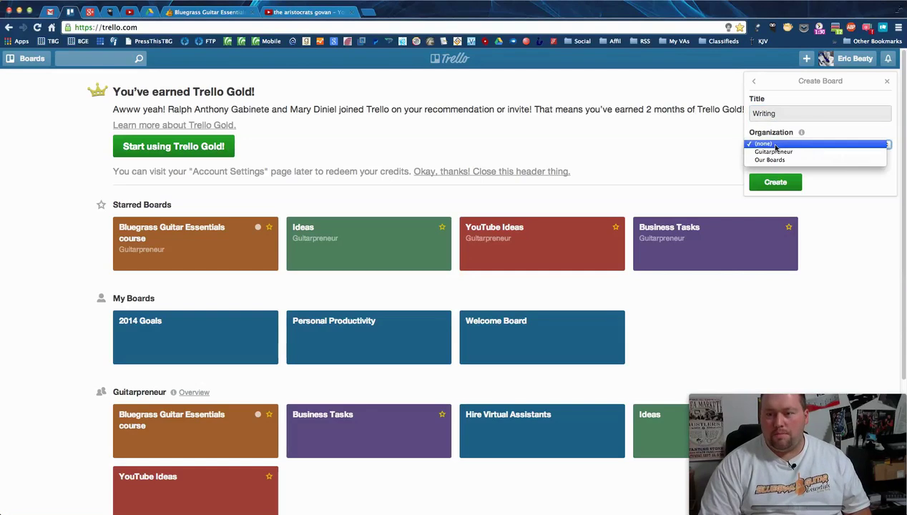
left_click(831, 138)
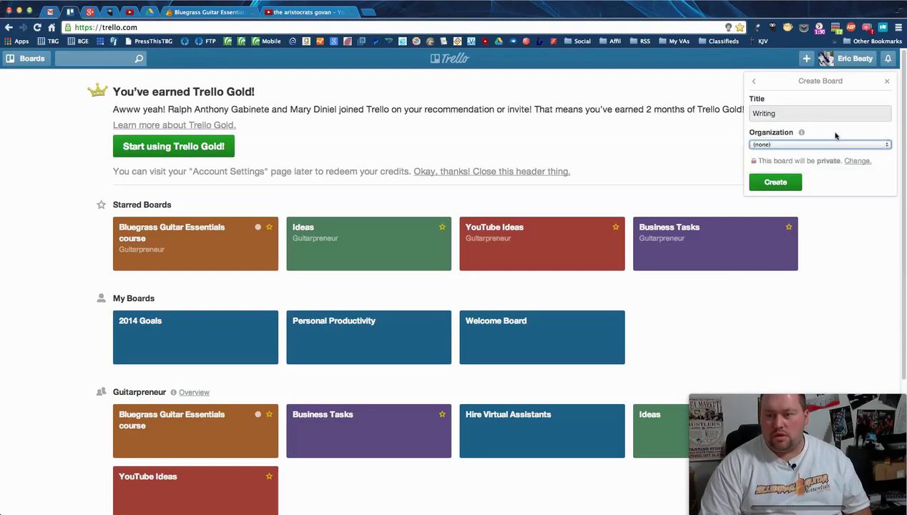
left_click(857, 161)
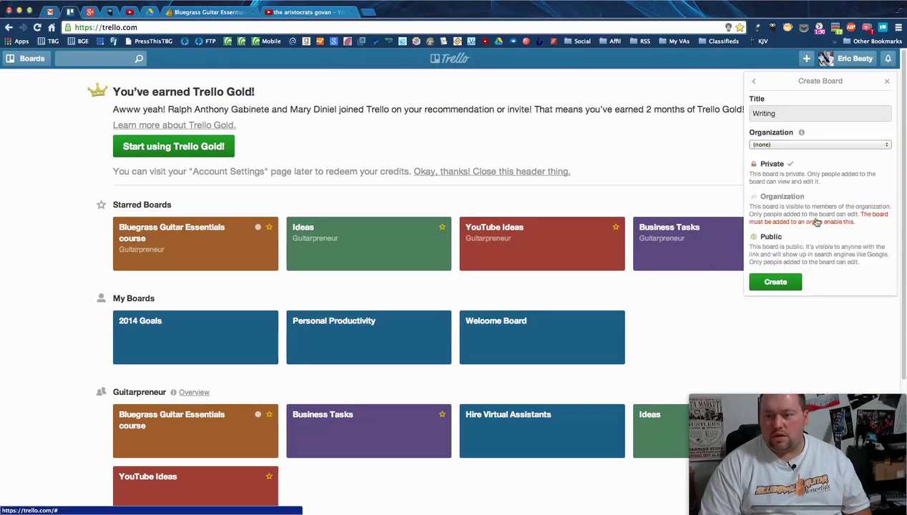
left_click(794, 144)
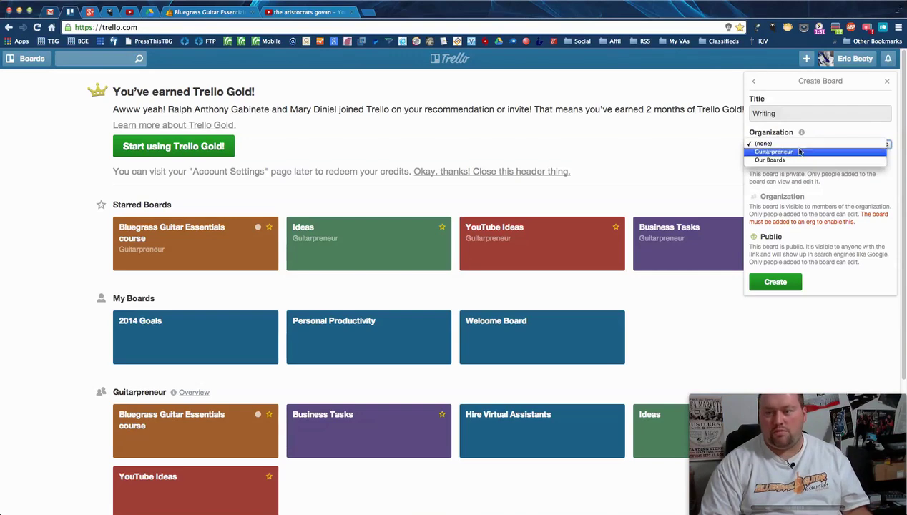
left_click(821, 135)
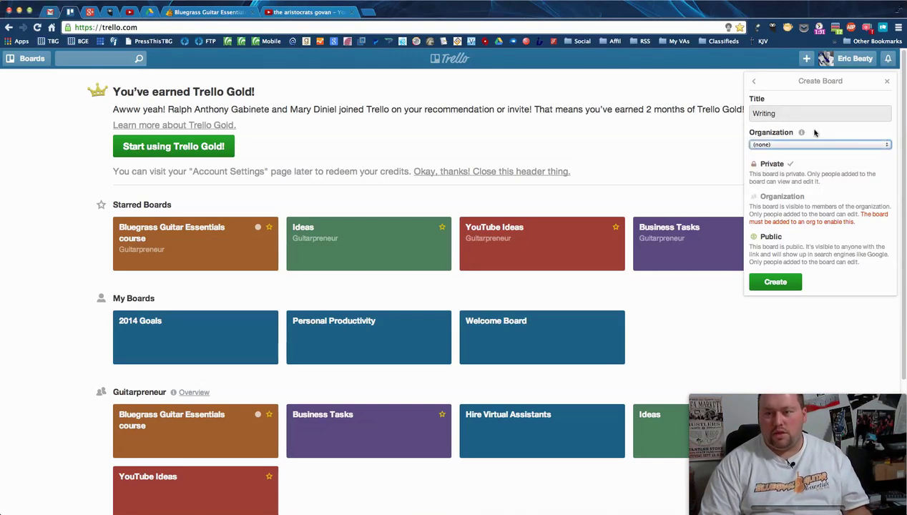
left_click(775, 282)
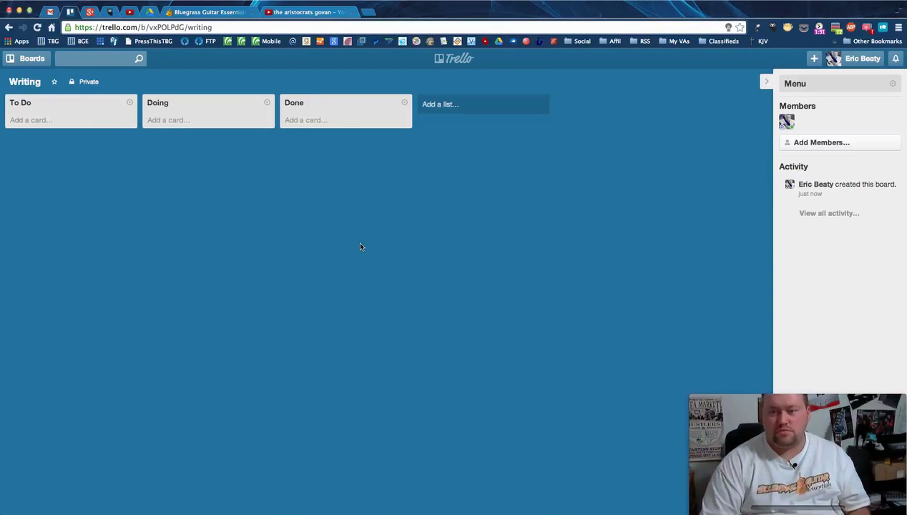
Change the Writing board's background, trying gray and purple before settling on gray.
left_click(804, 92)
left_click(815, 165)
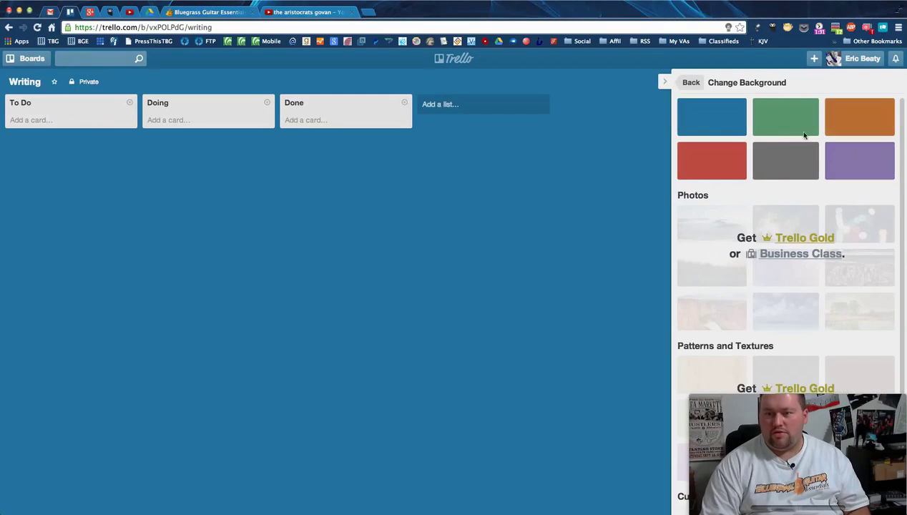
left_click(785, 171)
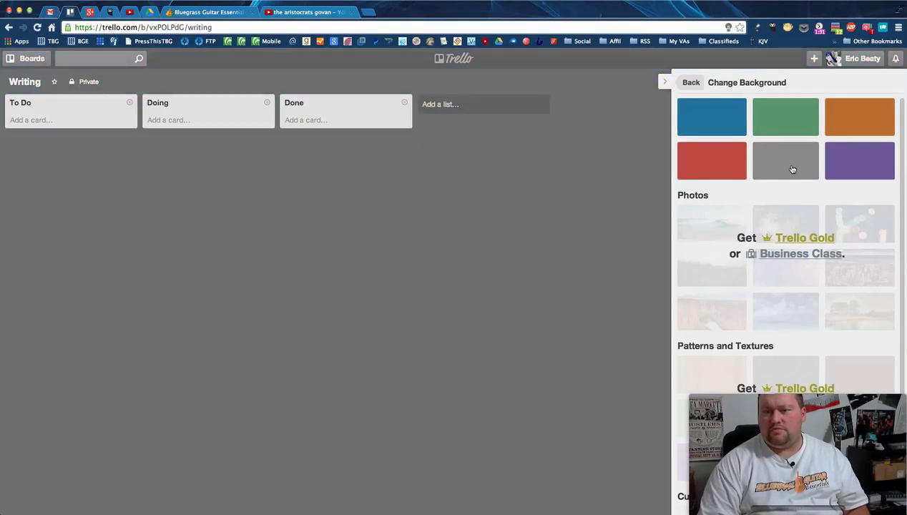
left_click(858, 166)
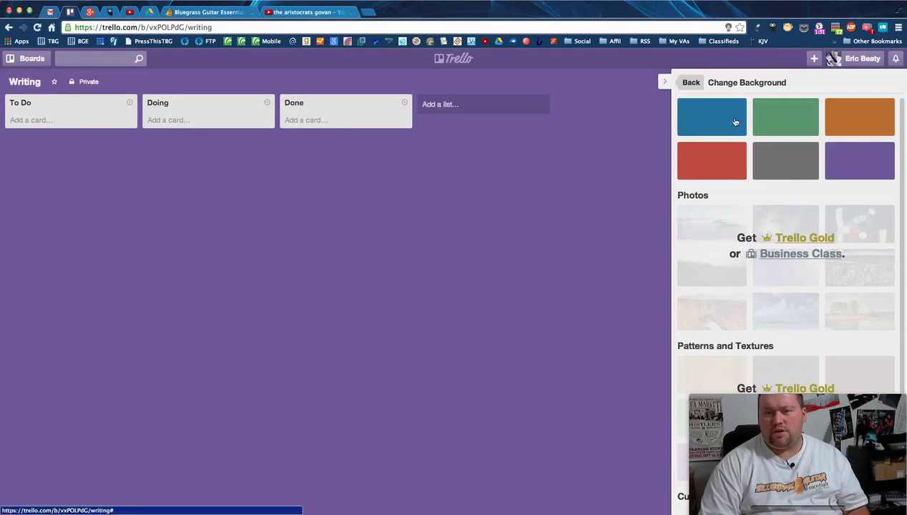
left_click(767, 171)
Check the Writing board's tile in the boards overview, reopen the board and hide its sidebar.
left_click(449, 59)
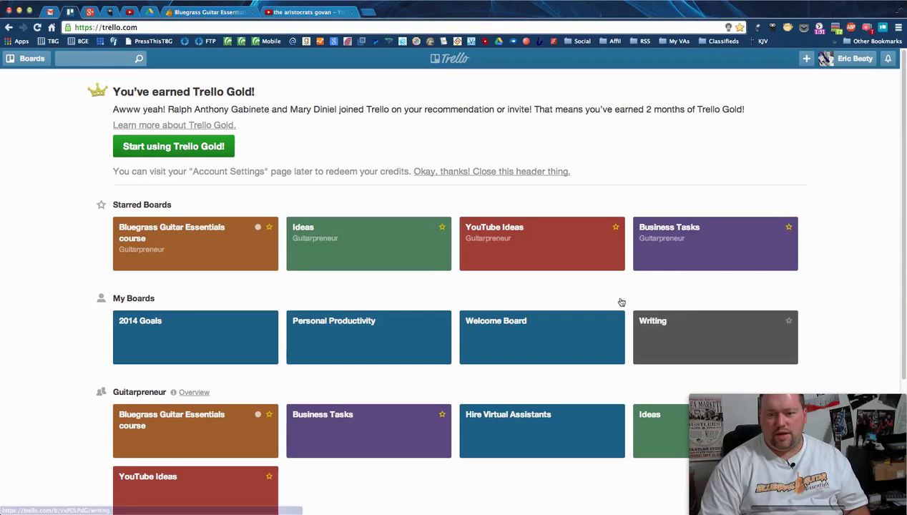
scroll(440, 265, "down", 5)
scroll(604, 236, "up", 2)
left_click(690, 225)
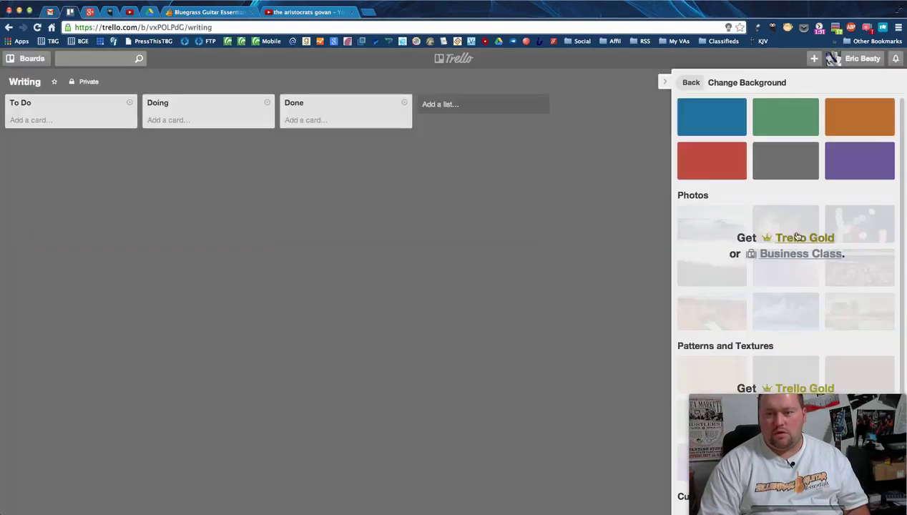
left_click(665, 82)
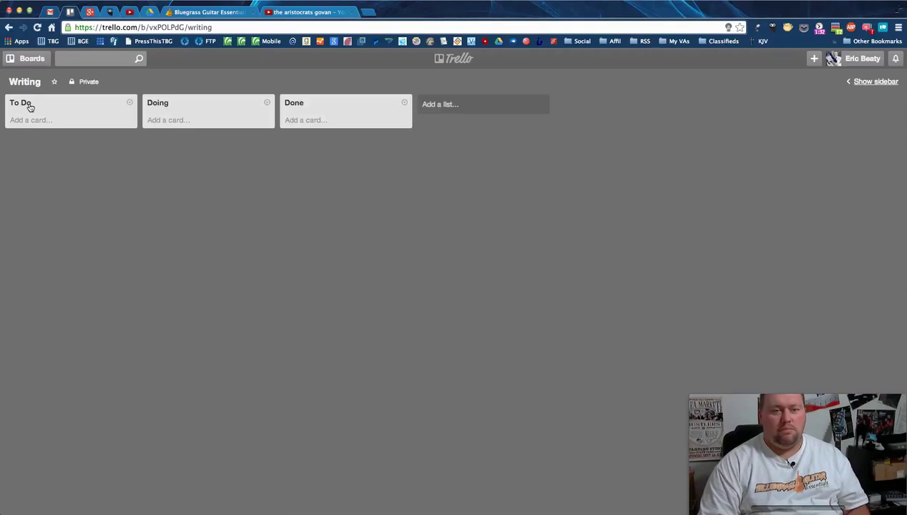
Rename the "To Do" list as "Ideas" and the "Doing" list as "In Progress".
left_click(30, 108)
type("Ideas")
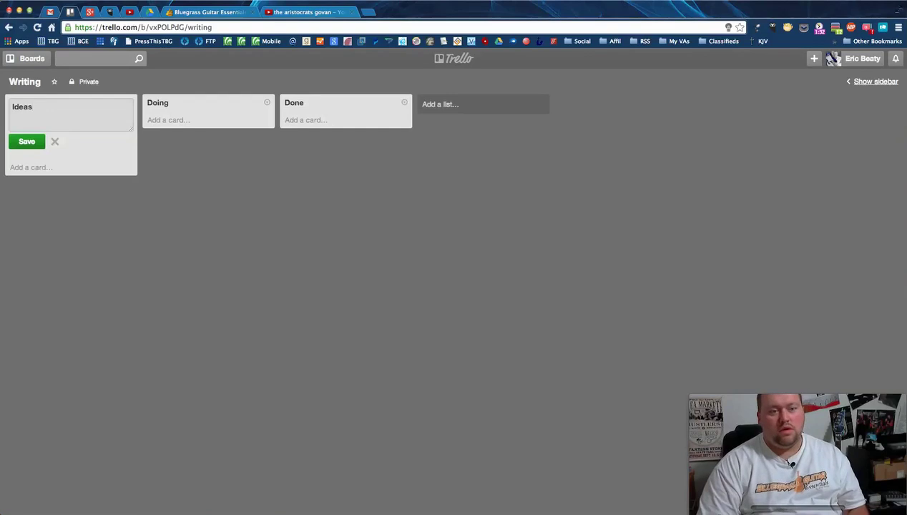
left_click(35, 142)
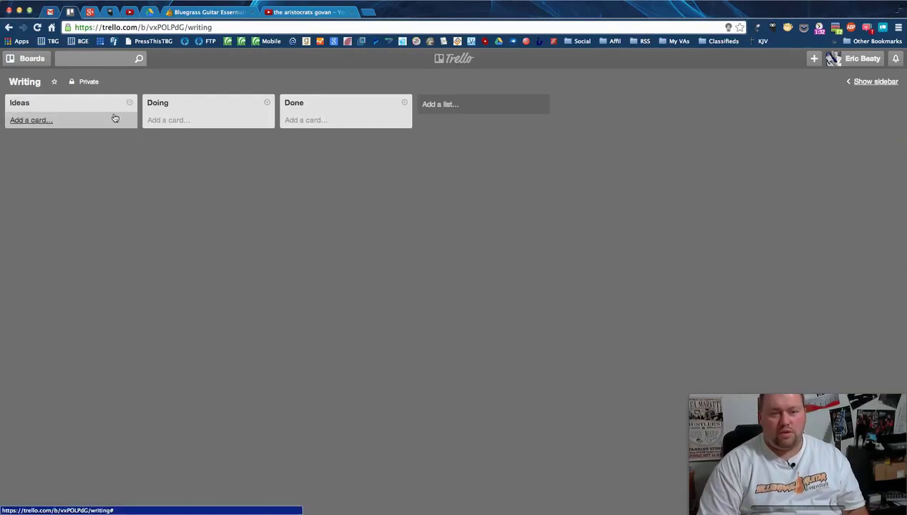
left_click(164, 108)
key("BackSpace")
type("In Progress")
key("Return")
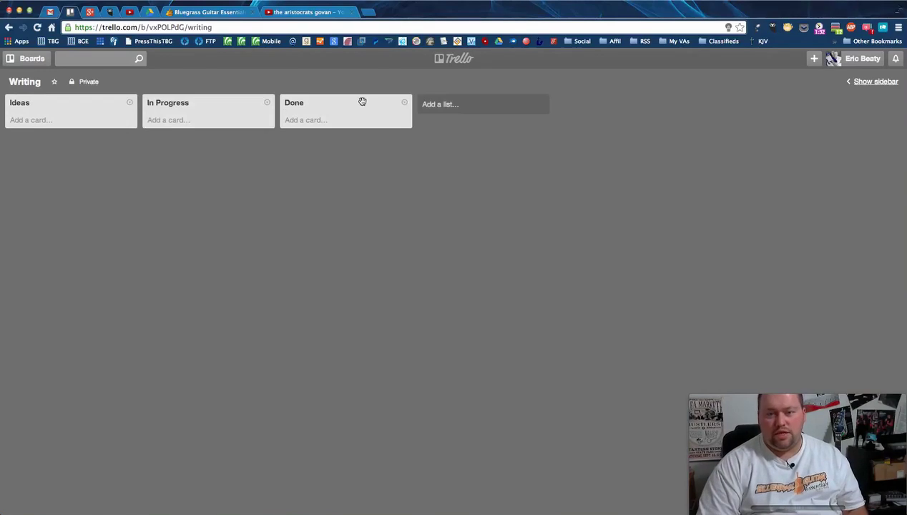
Add a list named "Journal" after the Done list on the Writing board.
left_click(467, 104)
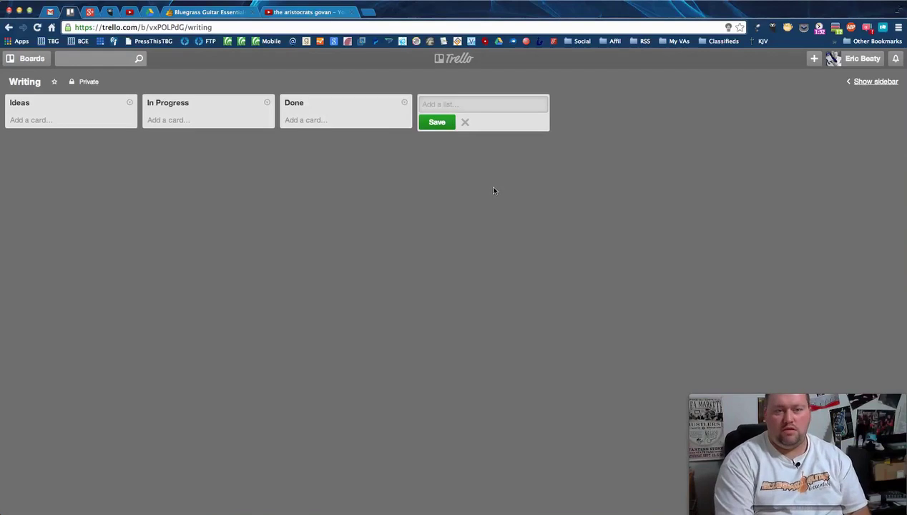
type("Journal")
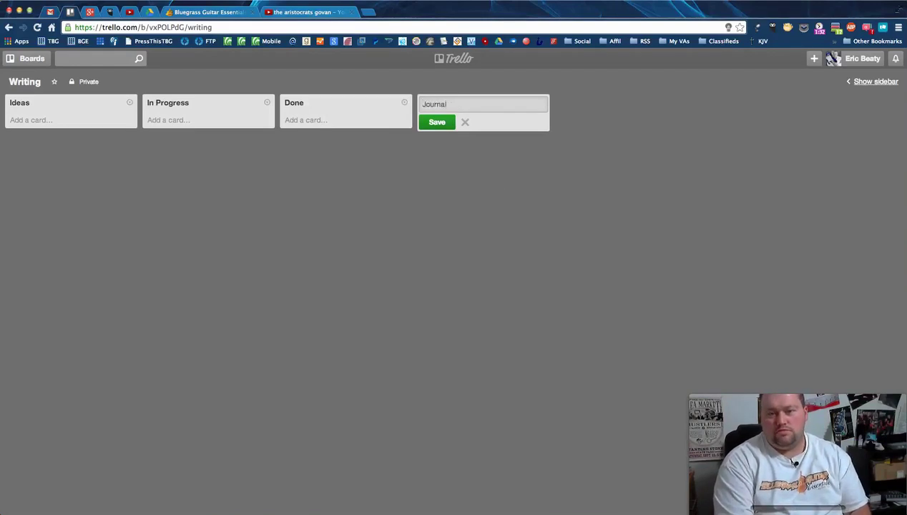
key("Return")
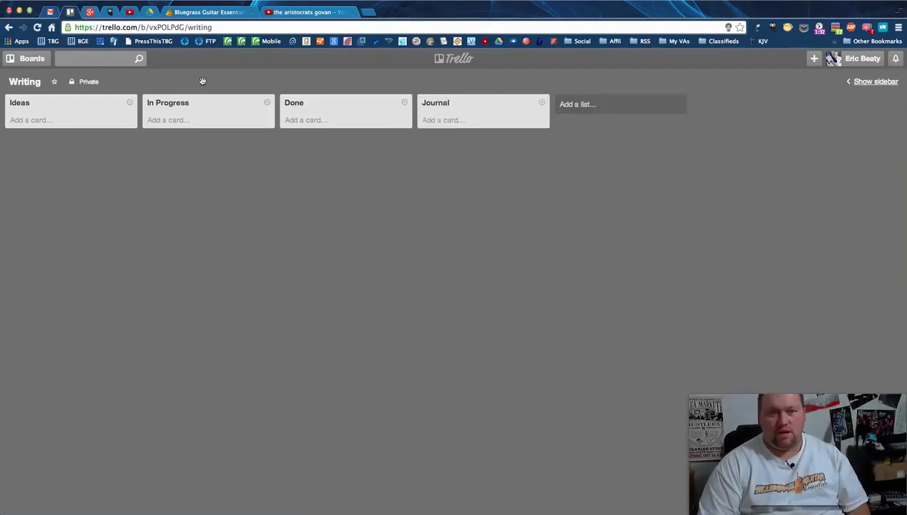
left_click(29, 58)
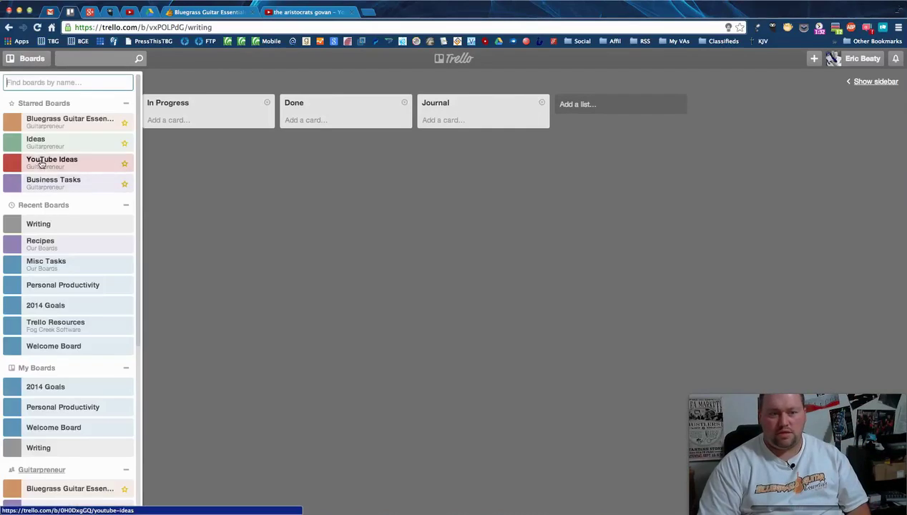
left_click(522, 183)
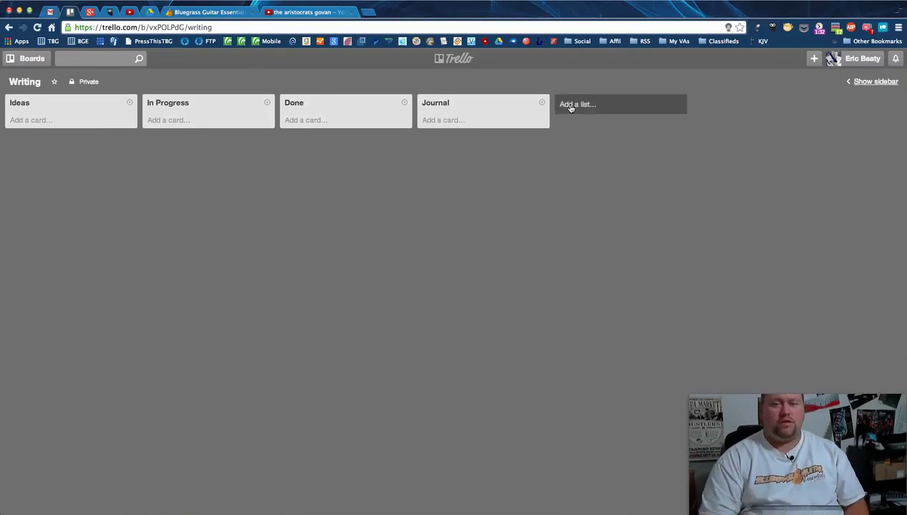
Add a card titled "Finish Business Dreams & Goals Journal #2" to the Journal list, then open and close it.
left_click(450, 123)
type("Finish Business Dreams & Goals Journal #2")
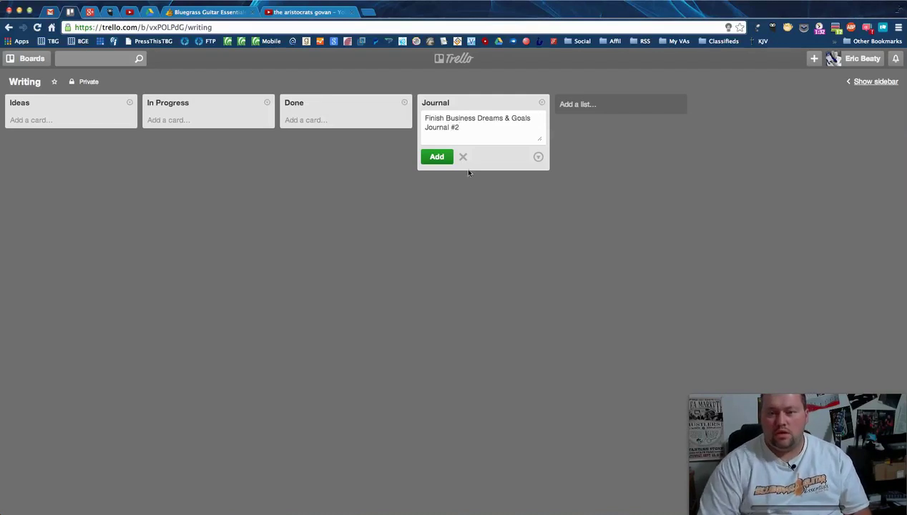
left_click(441, 159)
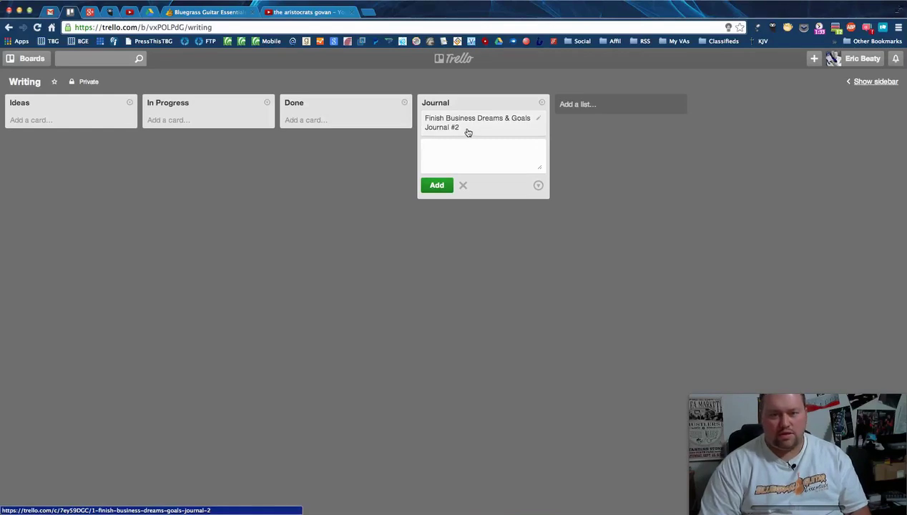
left_click(468, 130)
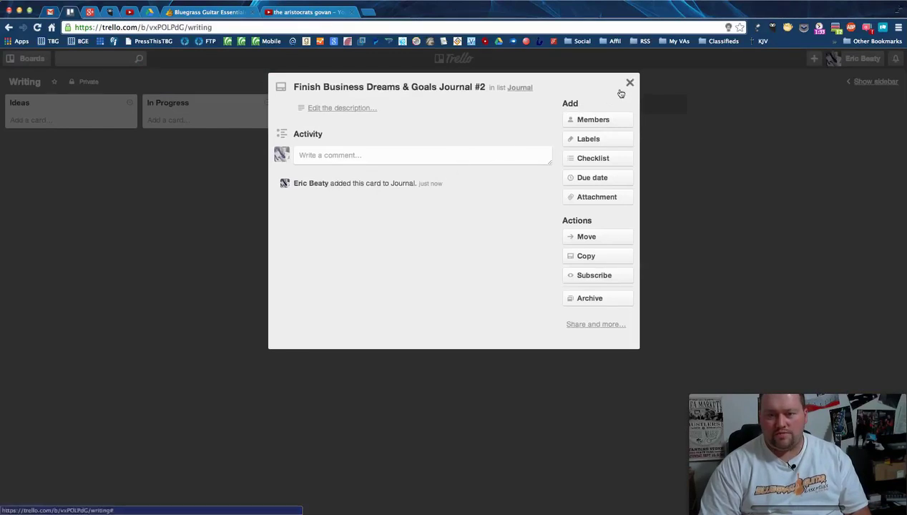
left_click(630, 87)
Add a test card "fdasfdasdfasd" to the Journal list so that it opens on submission, and close it.
left_click(431, 148)
type("fdasfdasdfasd")
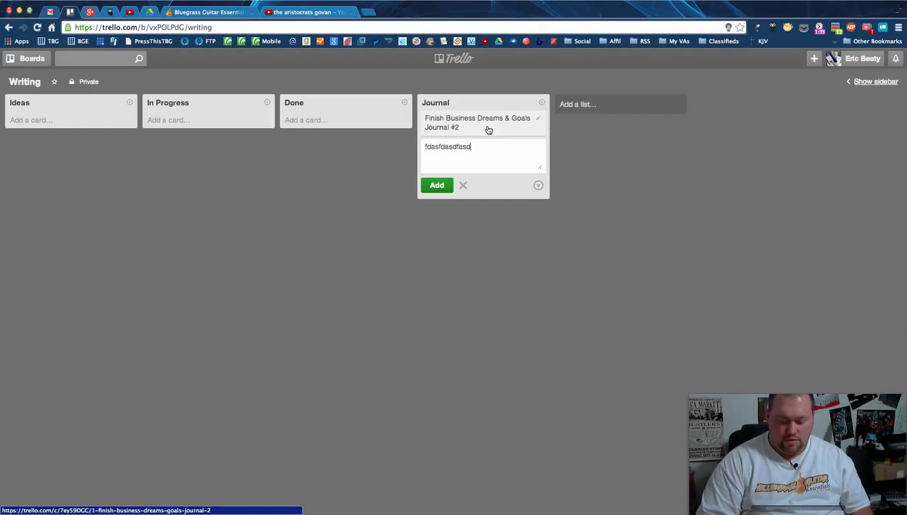
key("shift+Return")
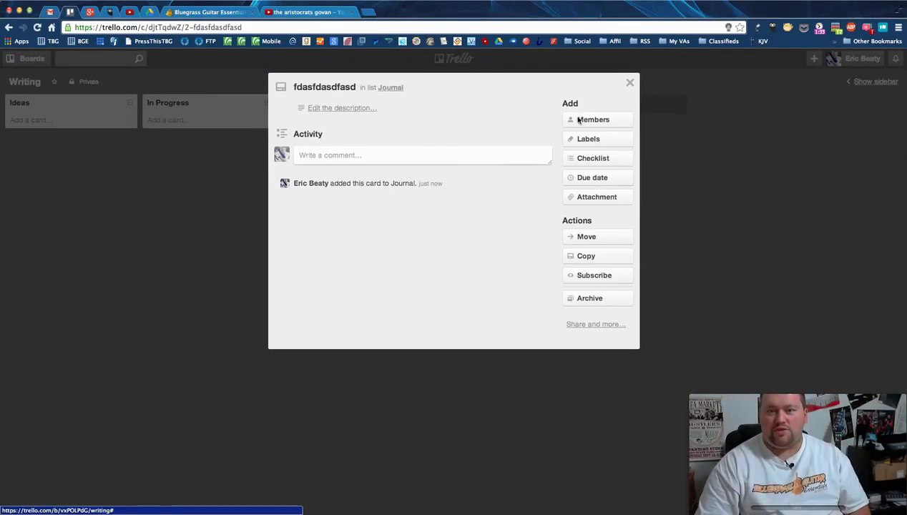
left_click(629, 83)
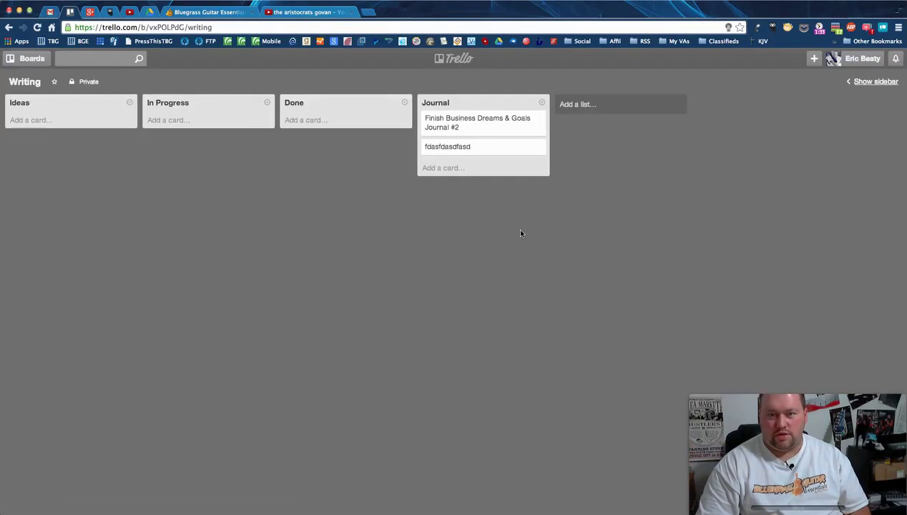
Look through the keyboard shortcuts reference, including archiving, due dates, quick edit and opening cards, then close it.
key("shift+slash")
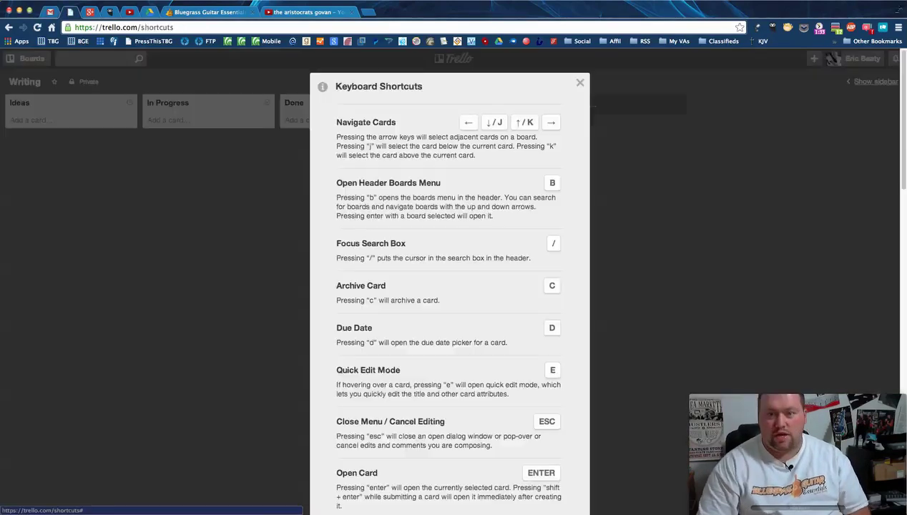
scroll(431, 315, "down", 5)
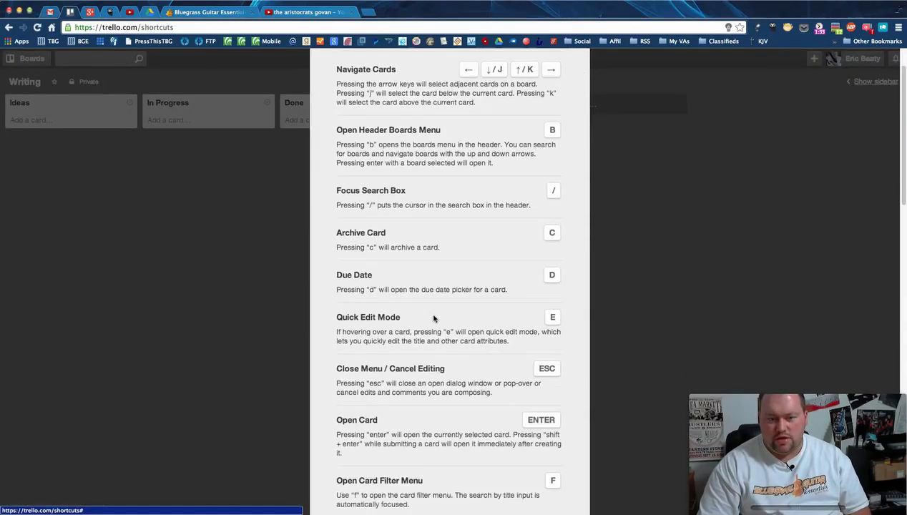
scroll(433, 318, "up", 5)
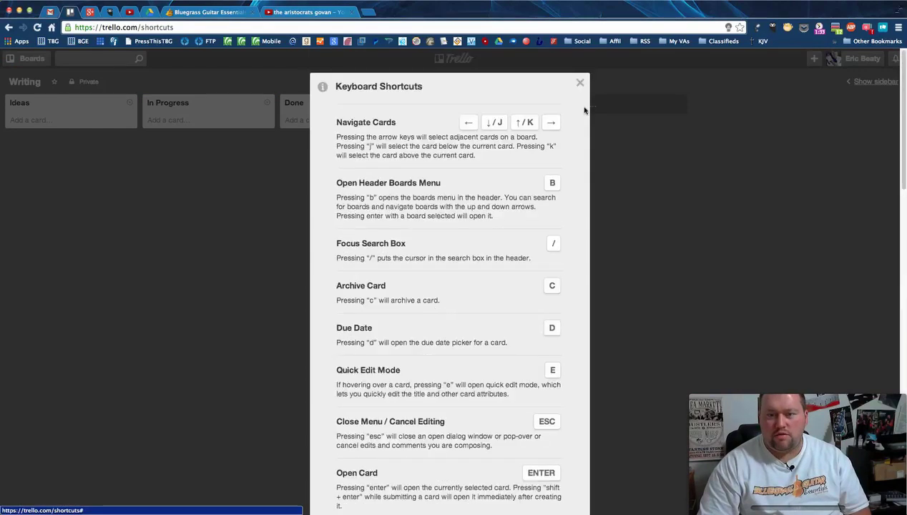
left_click(581, 84)
Archive the "fdasfdasdfasd" test card in the Journal list.
mouse_move(495, 156)
left_click(541, 147)
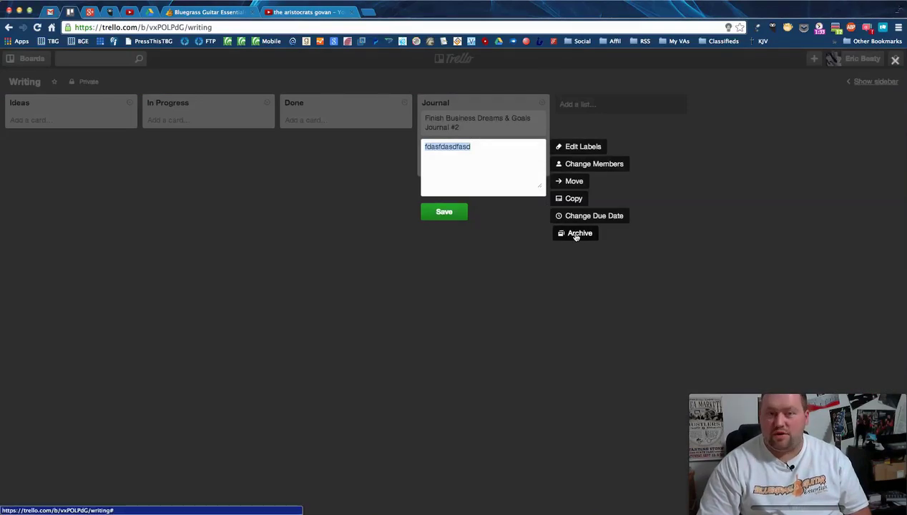
left_click(512, 276)
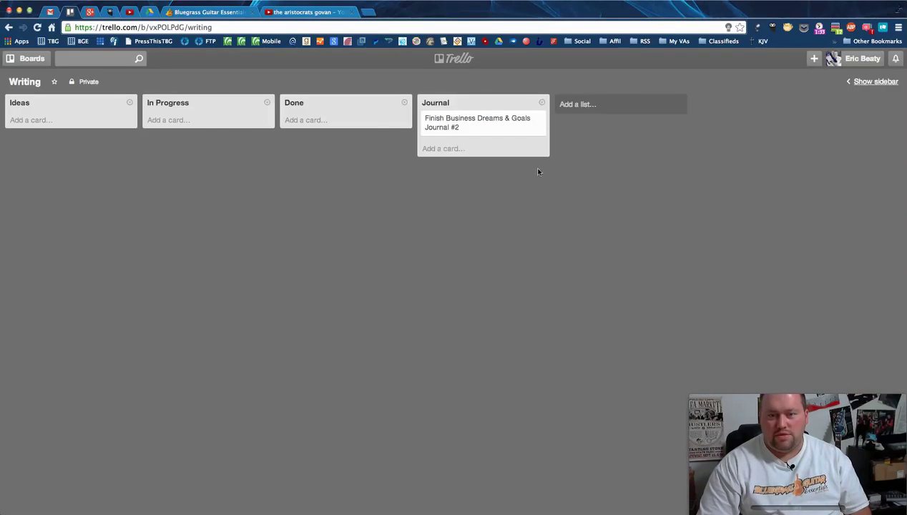
Open the due date picker of the "Finish Business Dreams & Goals Journal #2" card and choose 07/27/2014.
left_click(481, 125)
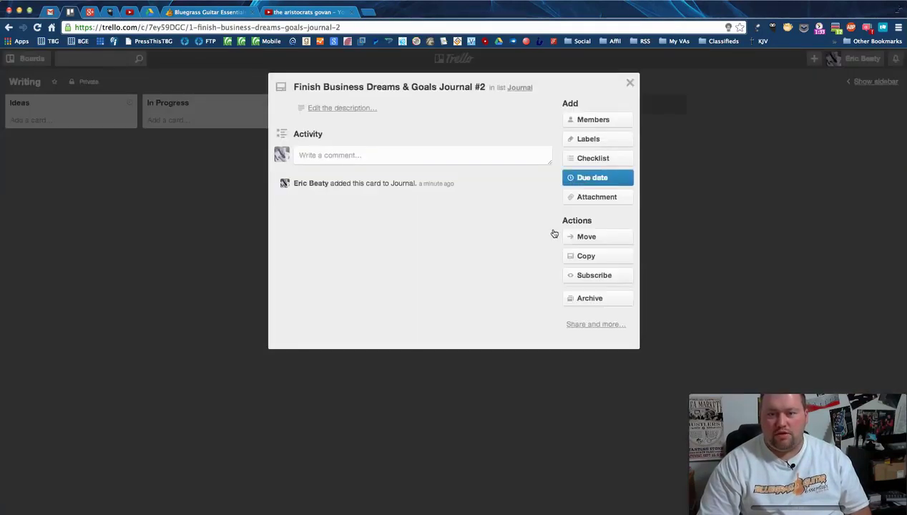
key("d")
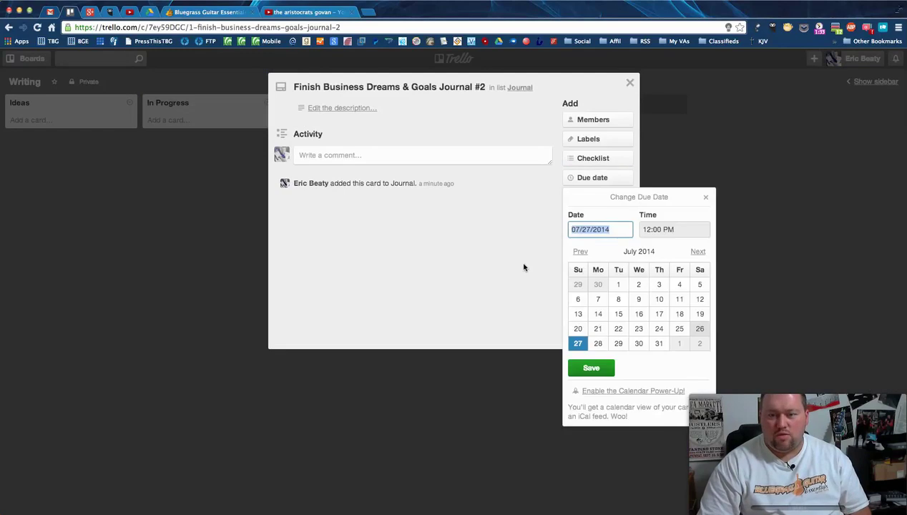
left_click(618, 227)
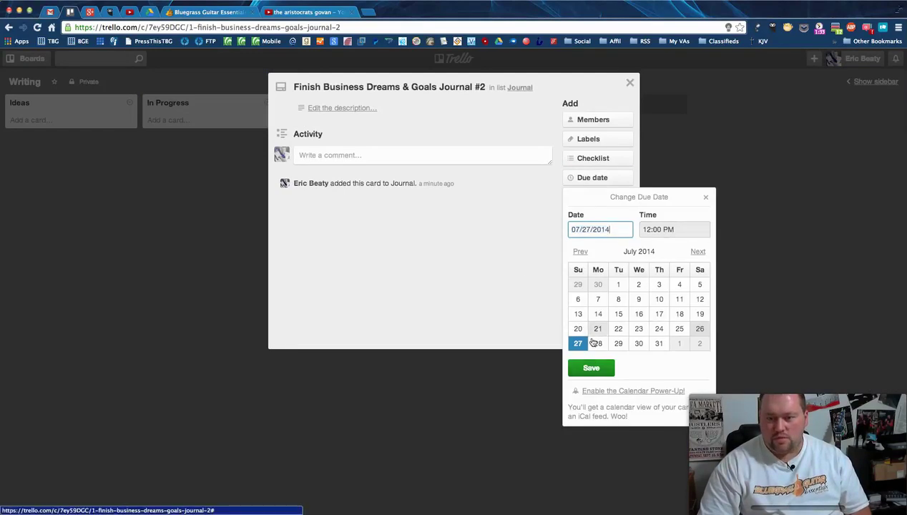
left_click(579, 344)
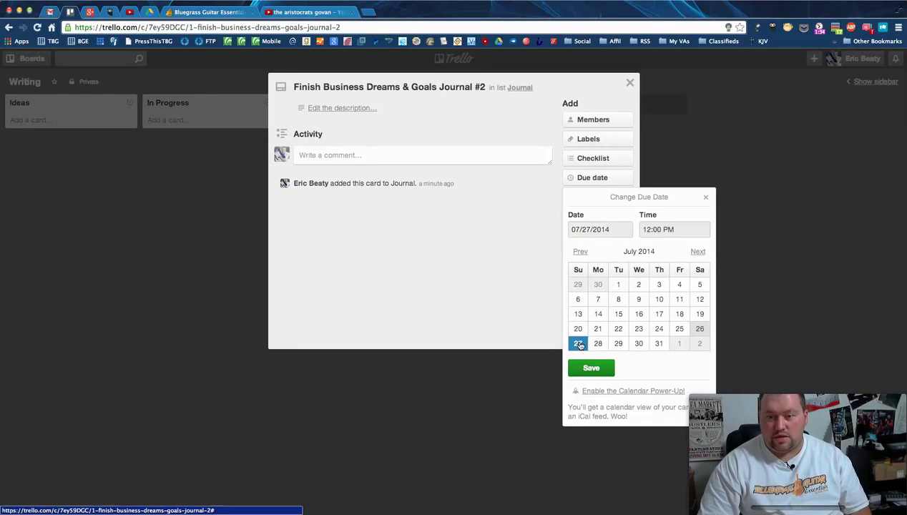
Set the card's due time to 12:00 AM.
left_click(678, 229)
left_click_drag(677, 229, 640, 228)
left_click(647, 229)
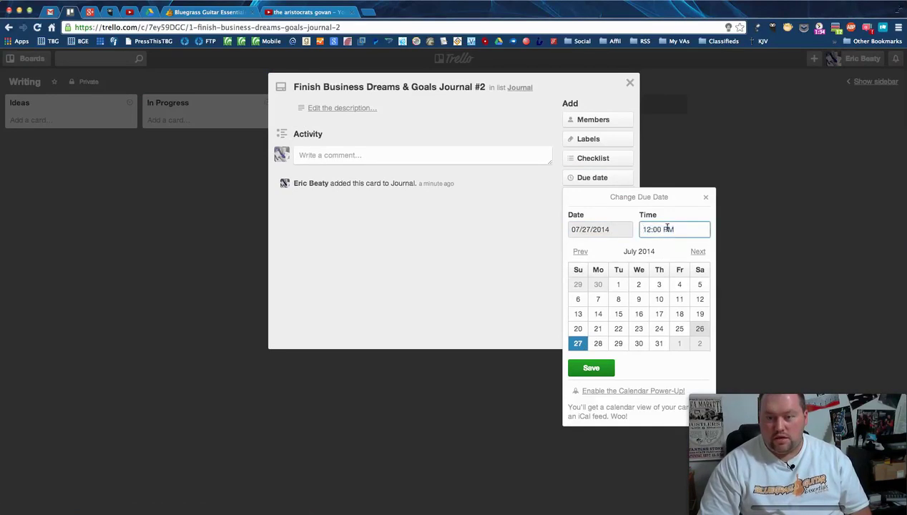
left_click(663, 229)
key("Delete")
type("A")
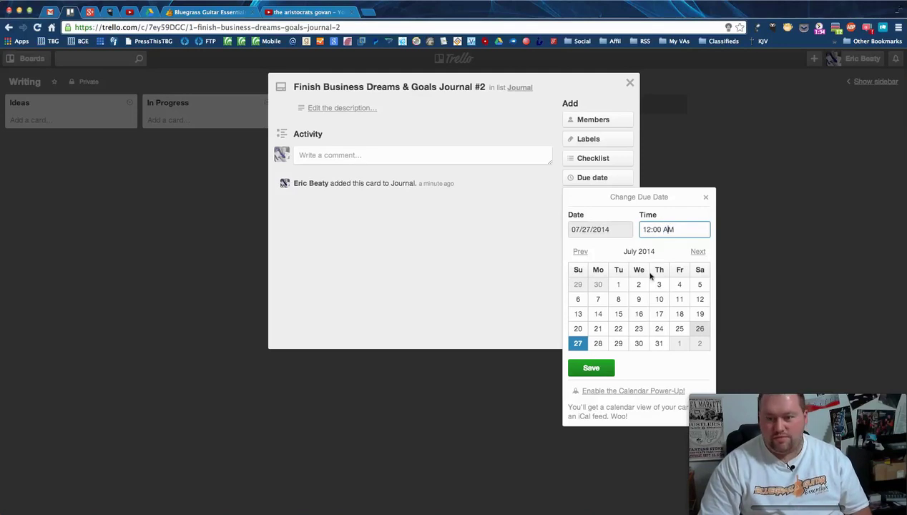
Set the card's due time to 11:59 PM and save the due date.
left_click_drag(659, 230, 641, 230)
type("11")
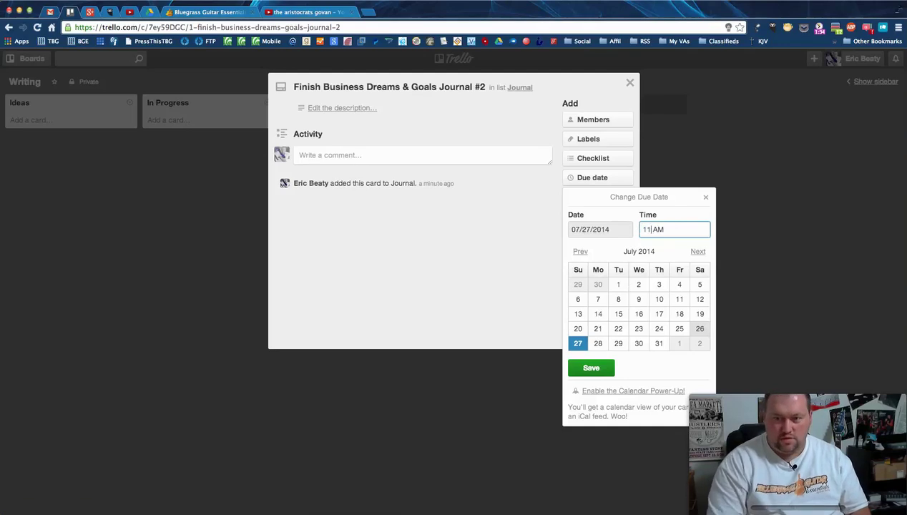
type(":59 ")
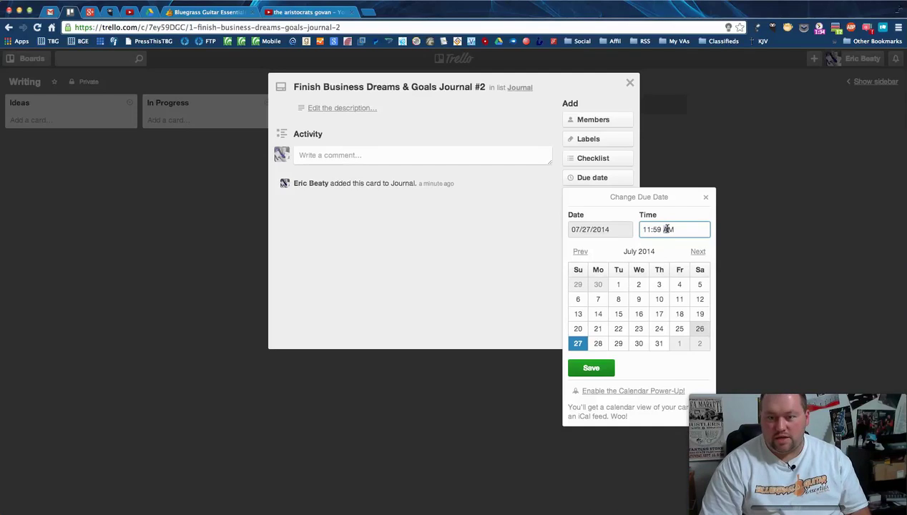
type("P")
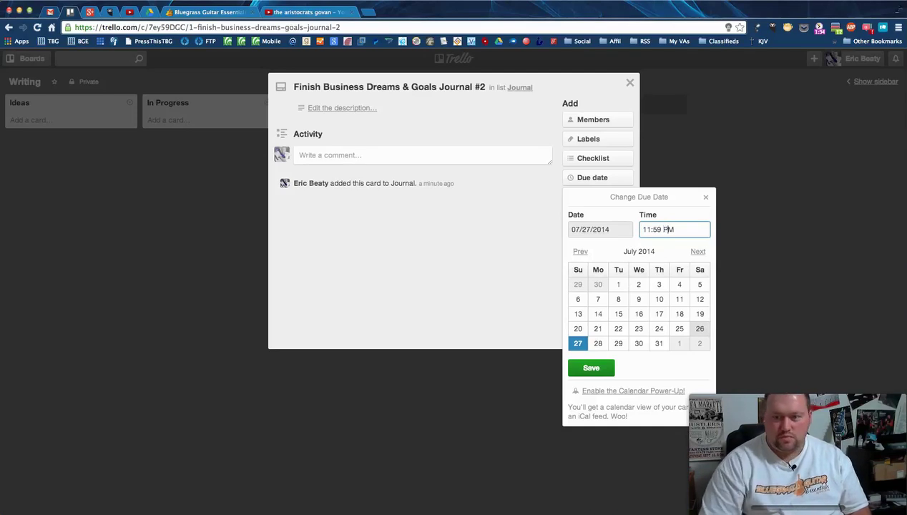
left_click(594, 369)
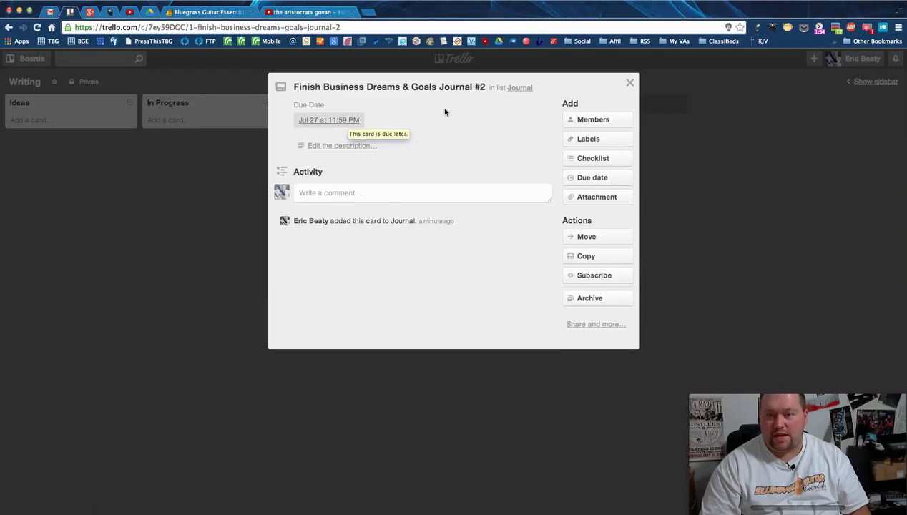
Add a card titled "Begin Ecosystems "Whatever Happens, Happens" journal" to the Journal list.
left_click(629, 83)
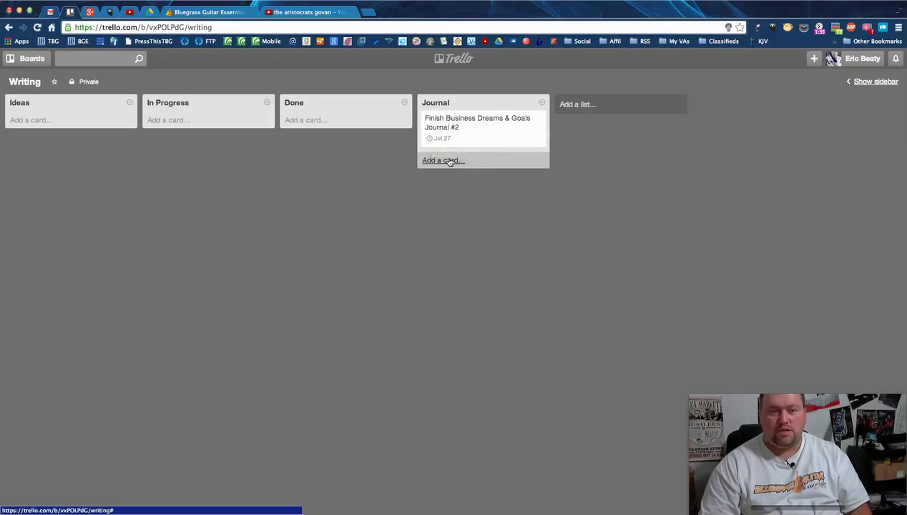
left_click(450, 162)
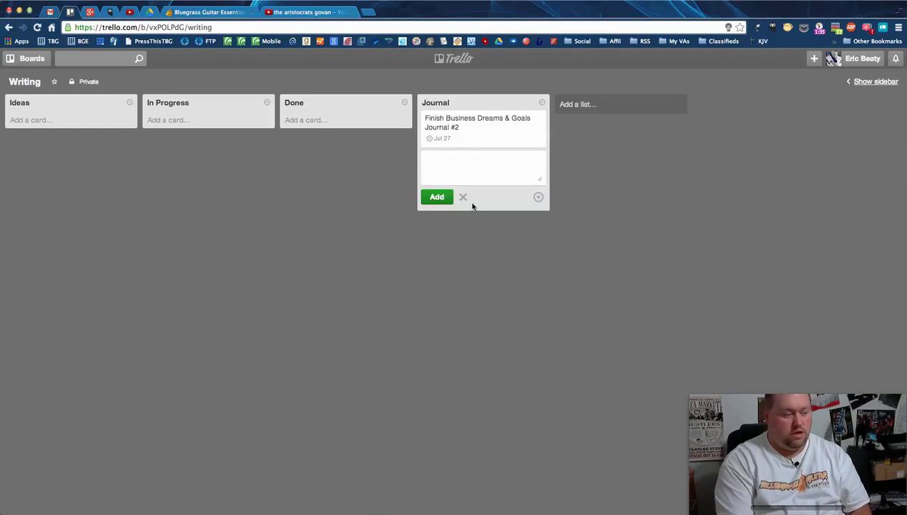
type("Begin Ecosystems \"What")
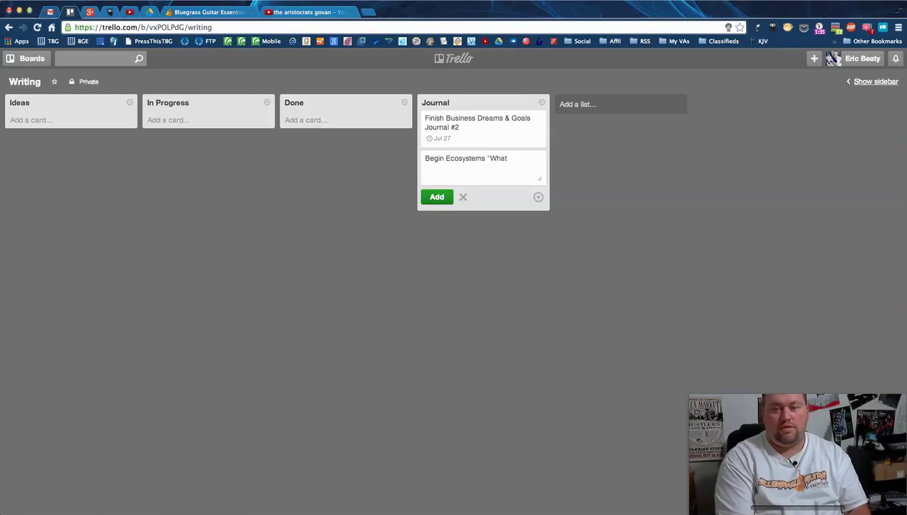
type("vver Happ")
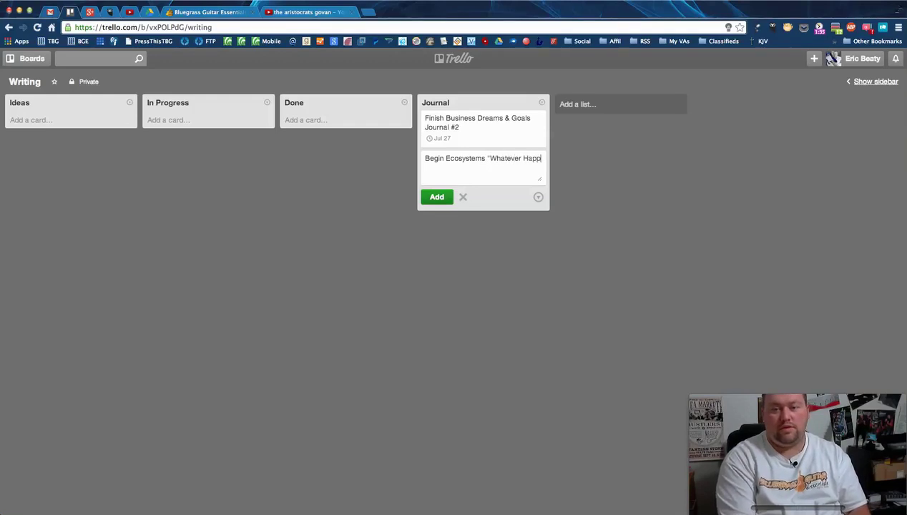
type("ens, Happens\" journa")
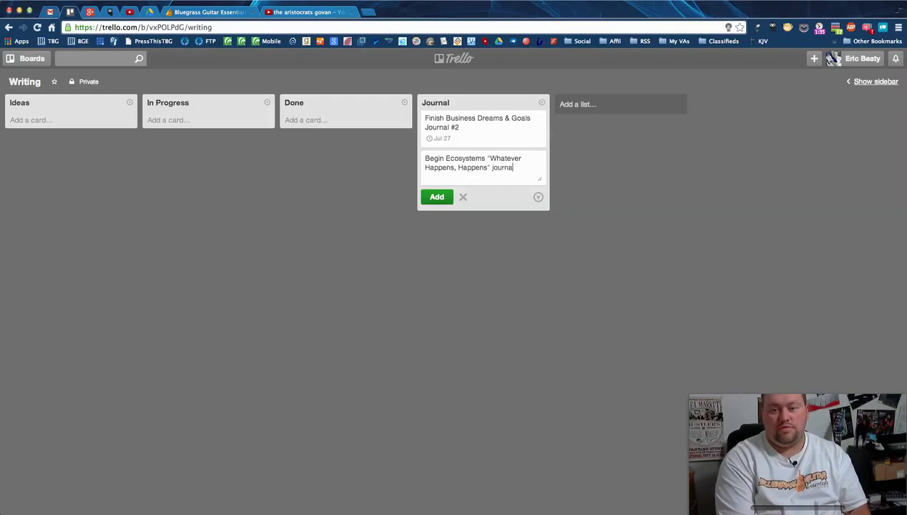
type("l")
left_click(437, 196)
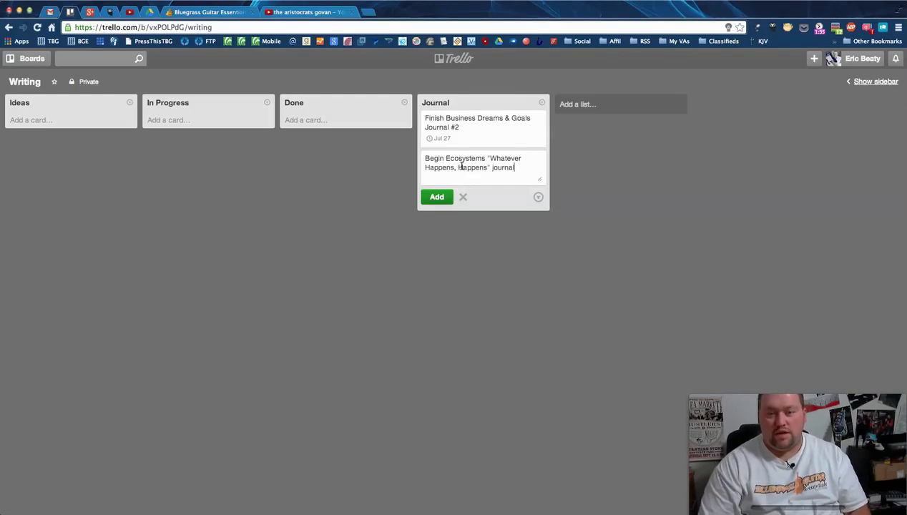
Comment on the new Ecosystems journal card: "This journal will no longer be mainly focused on business aspects only.".
left_click(459, 164)
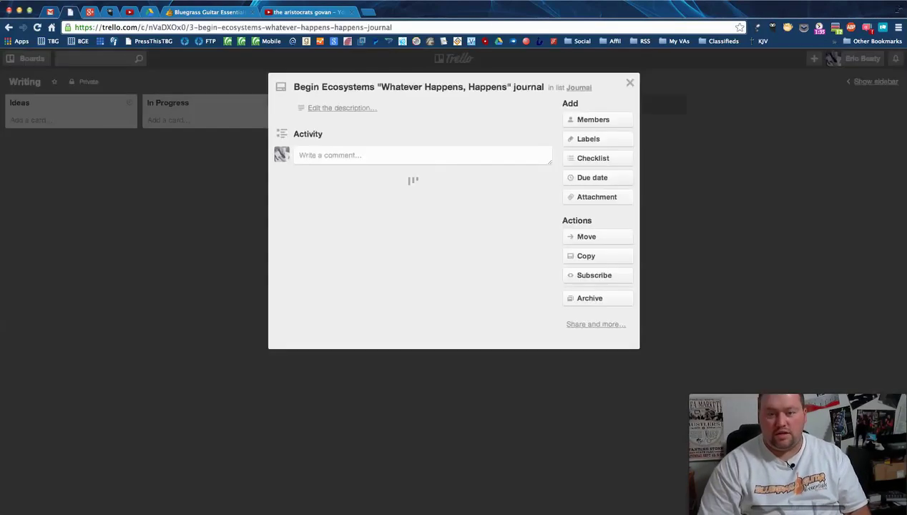
left_click(352, 156)
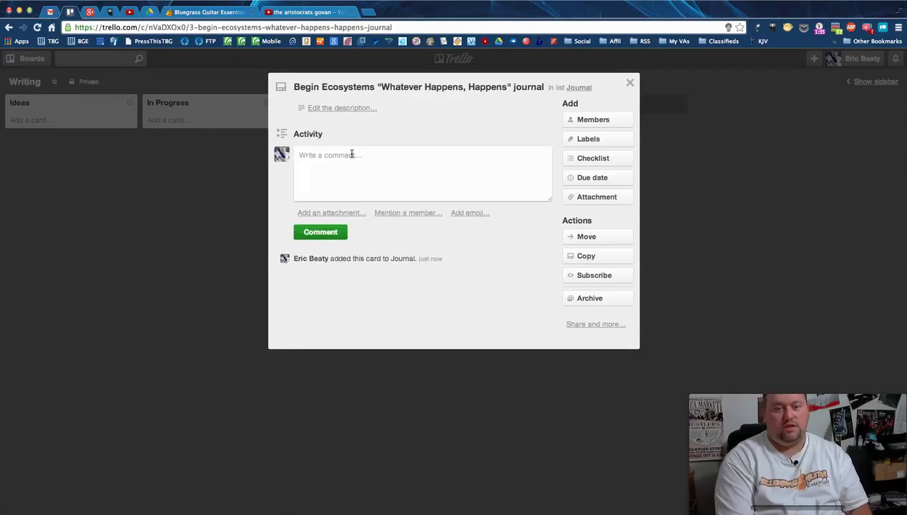
type("This journal")
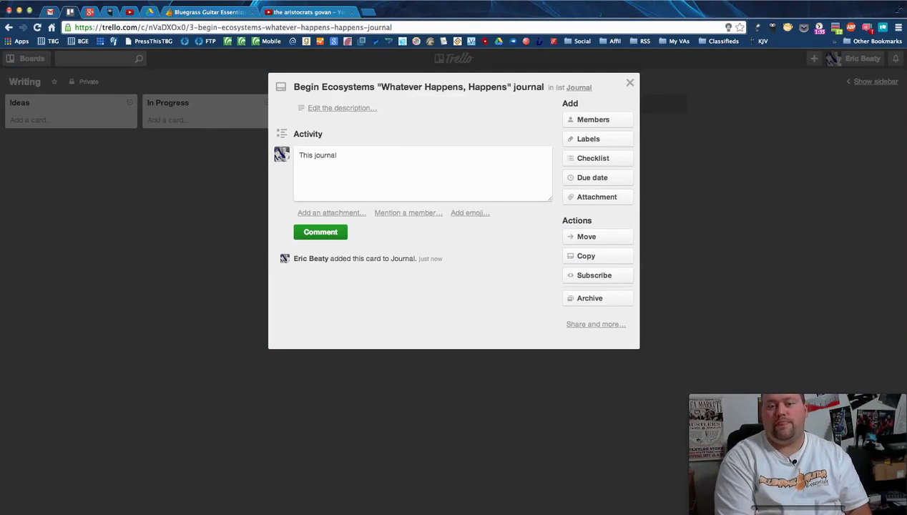
type("will")
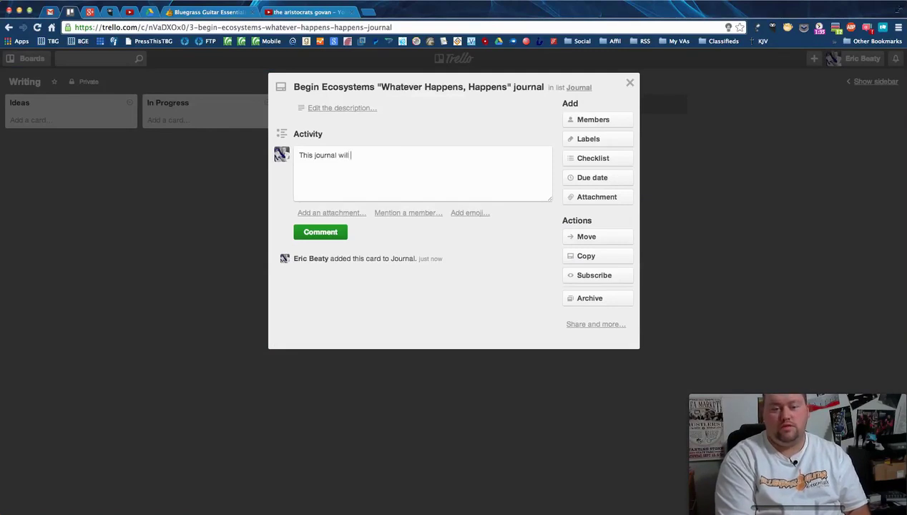
type(" no longer be mainly focuses on business")
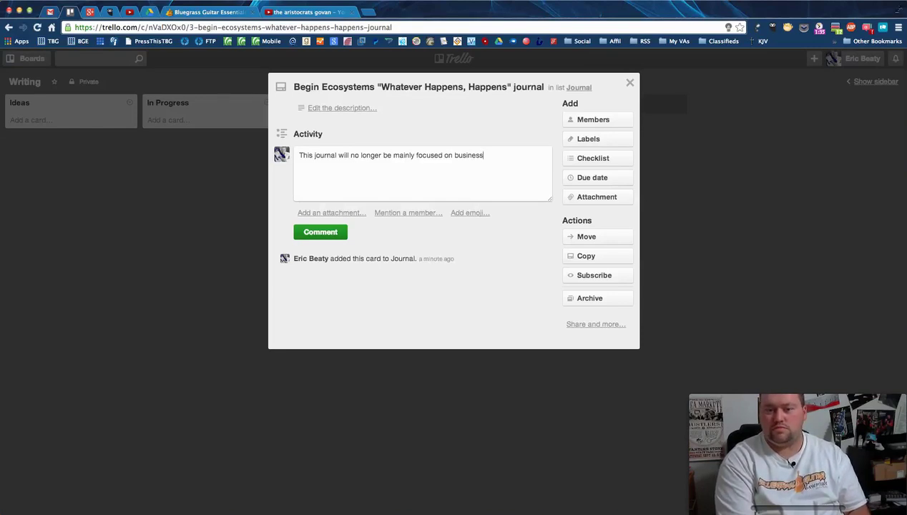
type("aspects")
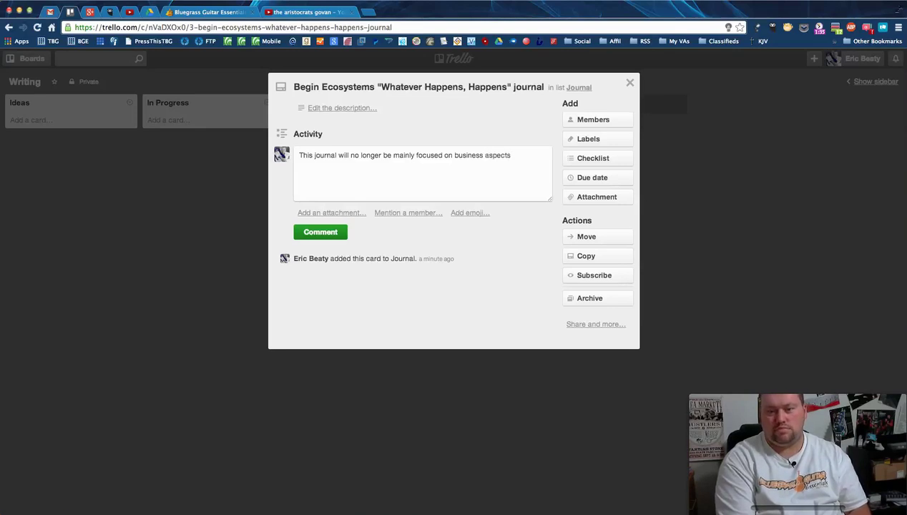
type(" only.")
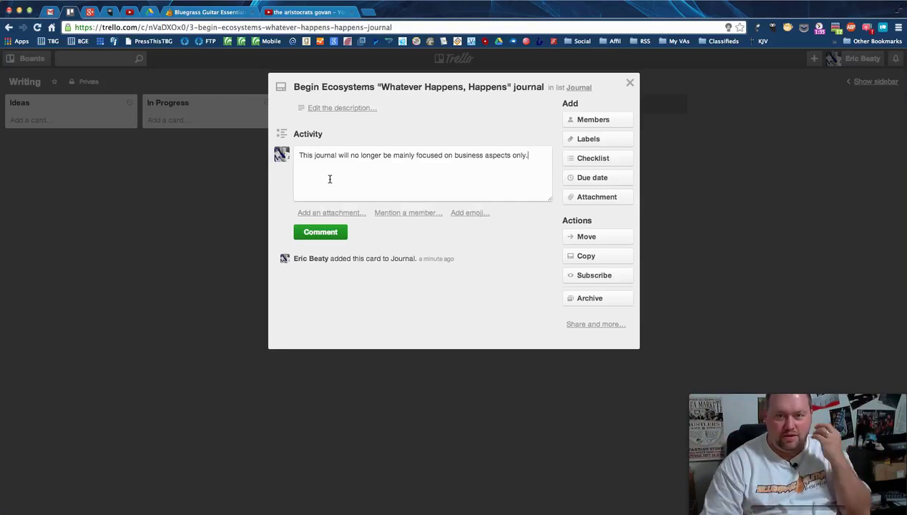
left_click(316, 233)
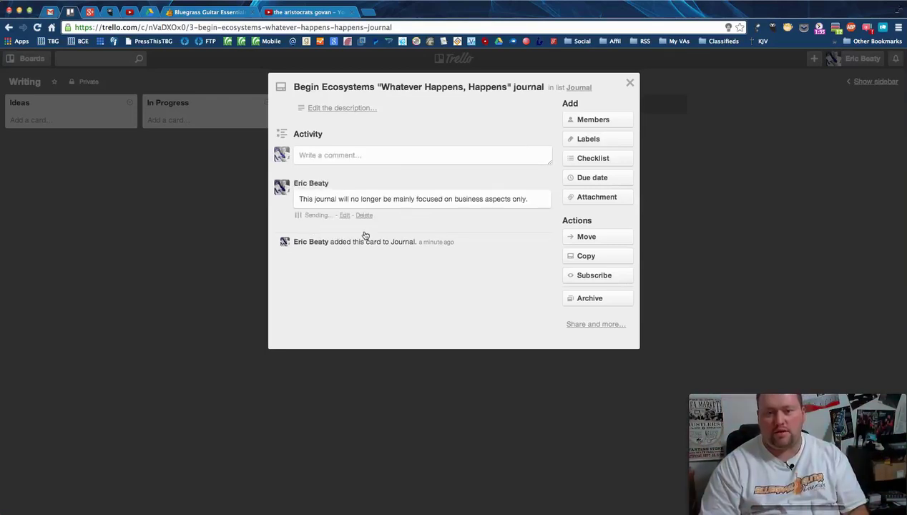
left_click(629, 83)
Apply the red label to the "Finish Business Dreams & Goals Journal #2" card and save it.
left_click(537, 119)
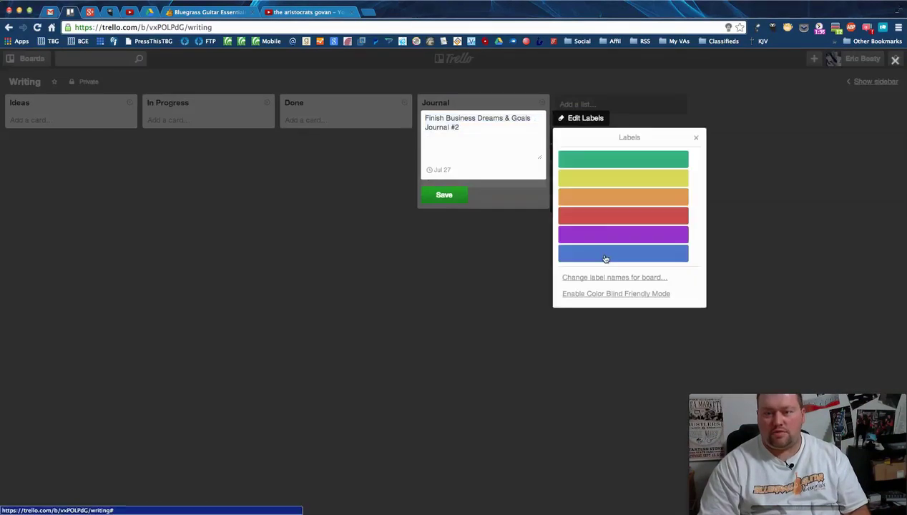
left_click(605, 215)
left_click(444, 197)
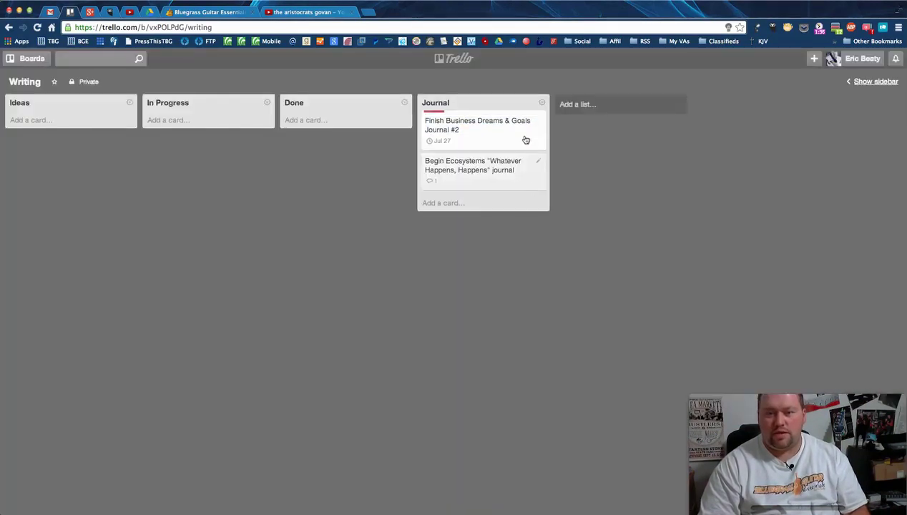
Move the "Finish Business Dreams & Goals Journal #2" card to In Progress and reorder the Done list after the Journal list.
left_click_drag(433, 129, 204, 126)
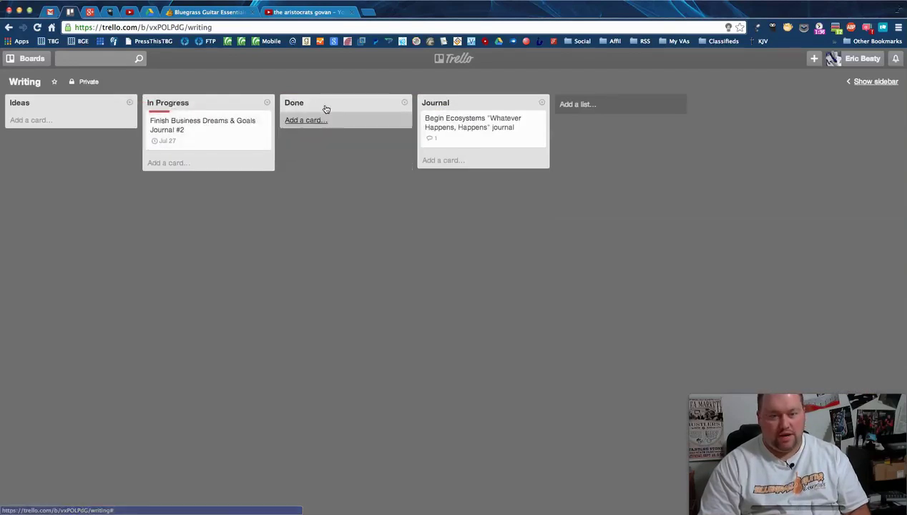
left_click_drag(326, 98, 572, 100)
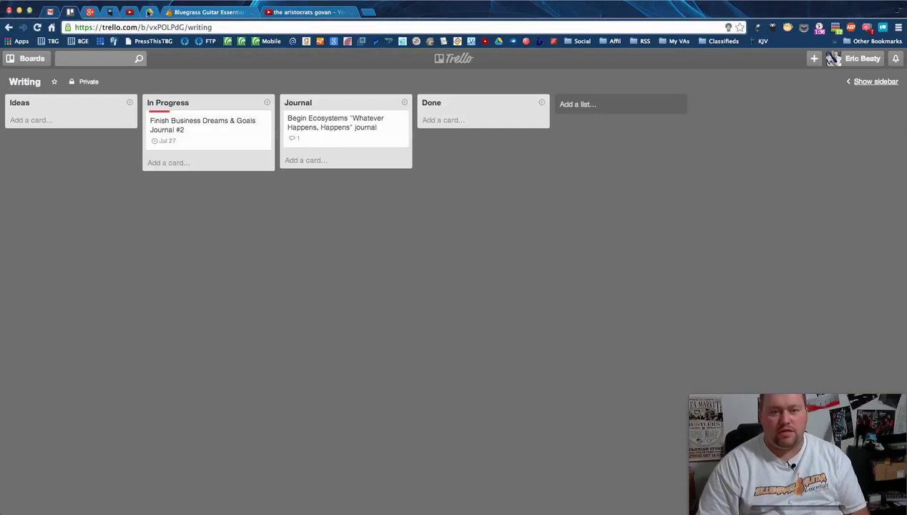
Search the web for "ecosystems journal" in a new browser tab and open the ecosystemlife.com result.
right_click(81, 20)
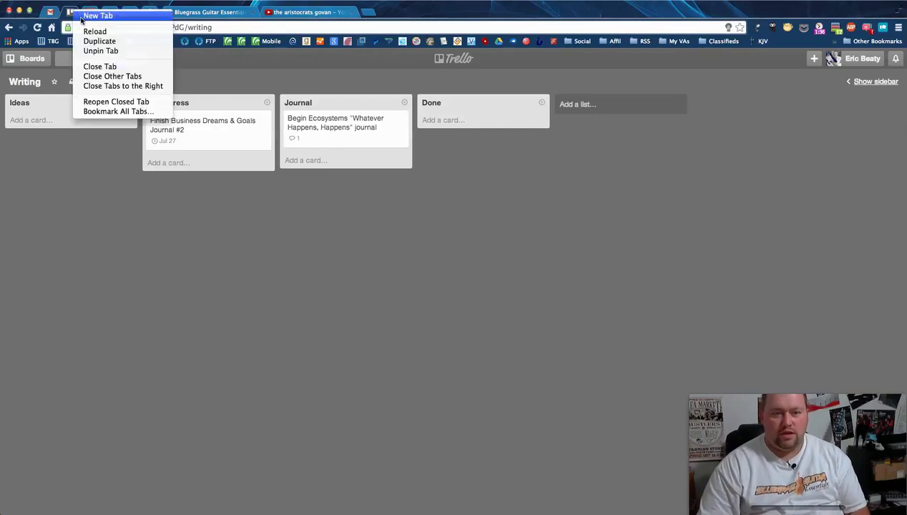
left_click(83, 17)
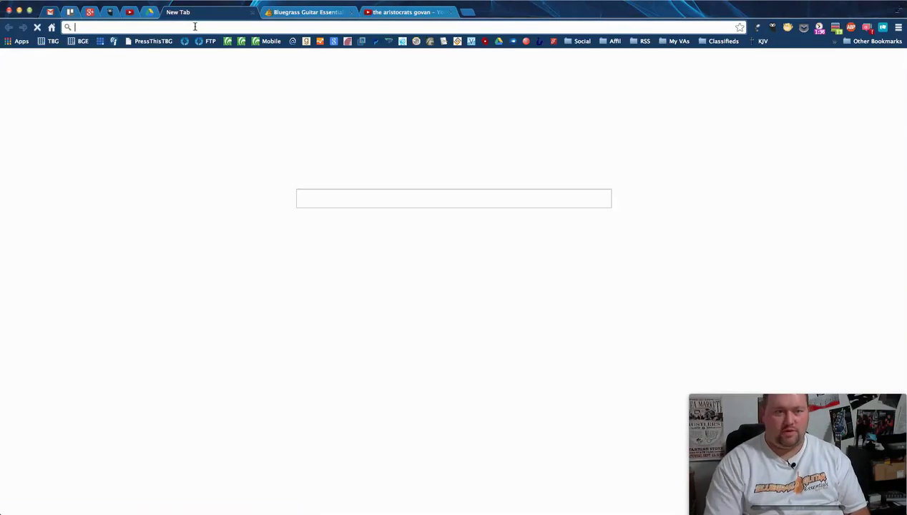
type("ecosystems j")
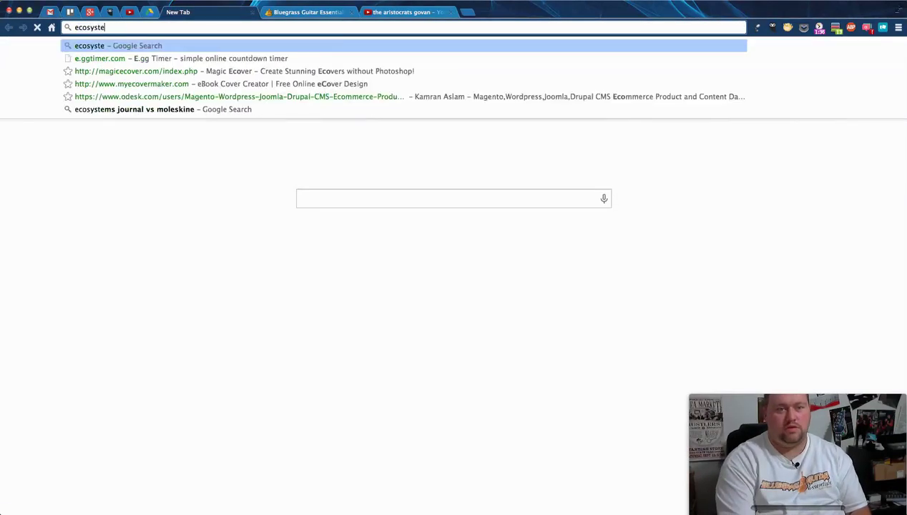
type("ournal")
key("Return")
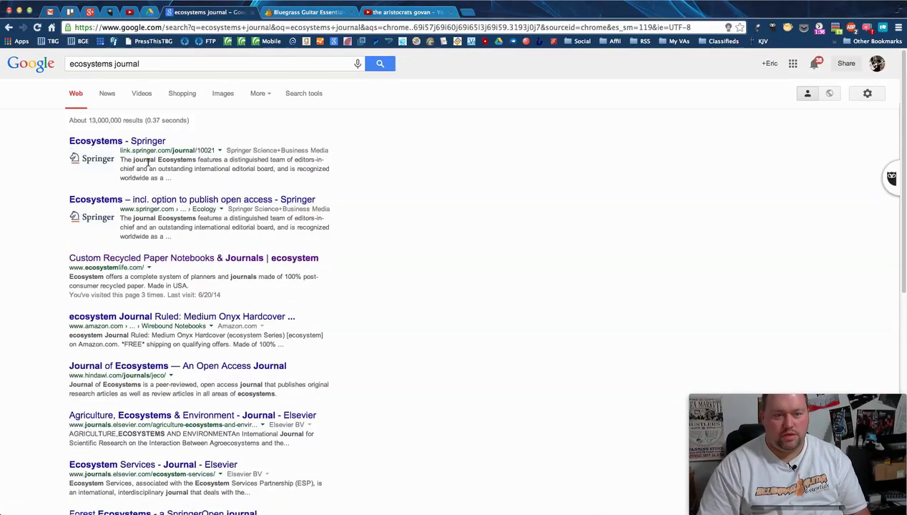
left_click(114, 316)
left_click(126, 258)
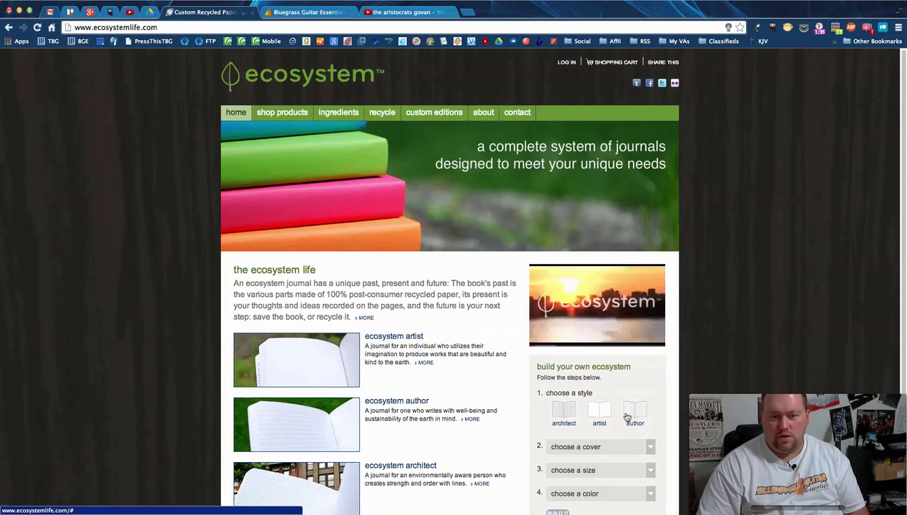
left_click(649, 494)
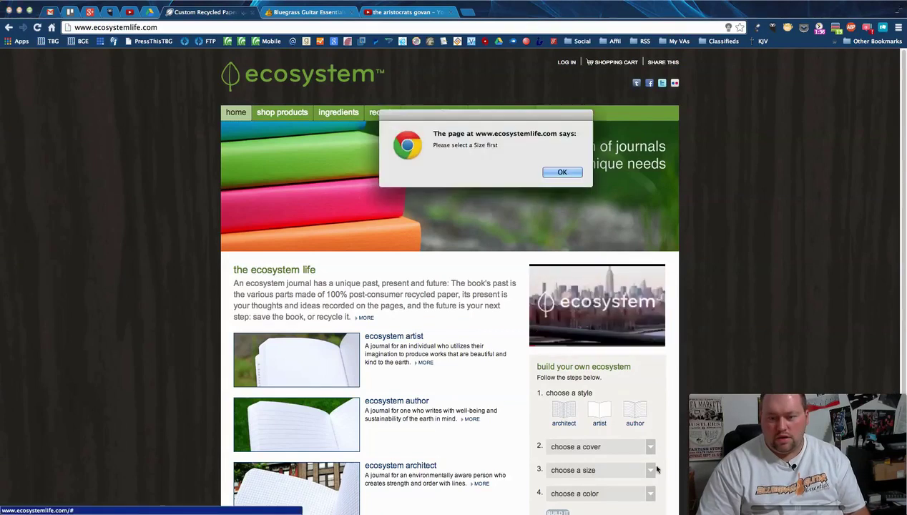
left_click(563, 173)
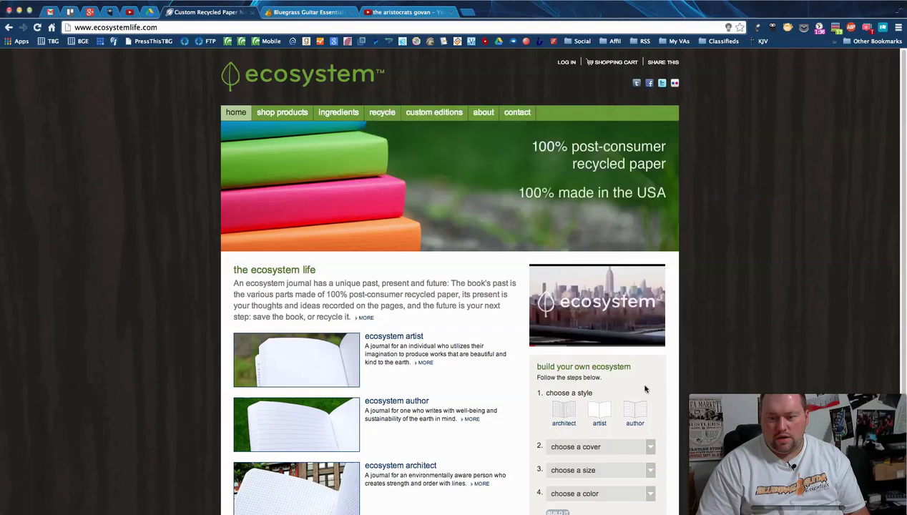
scroll(652, 384, "down", 2)
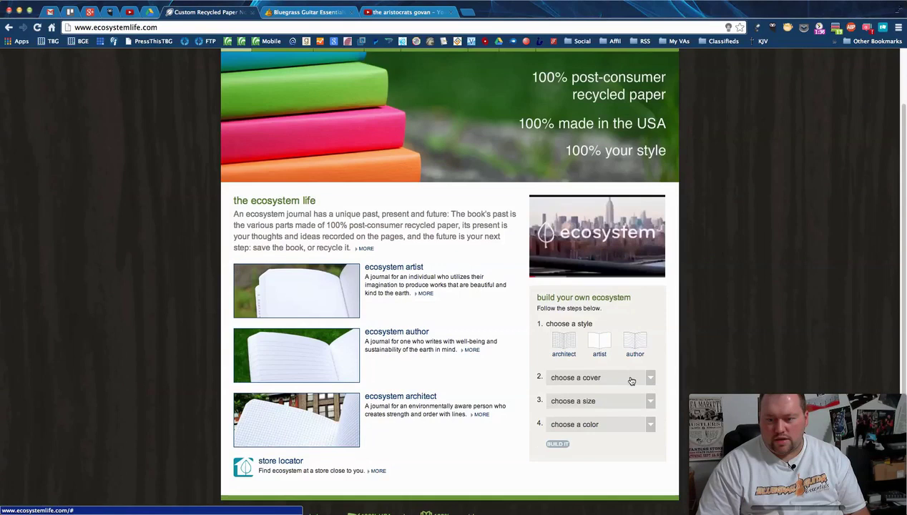
left_click(631, 378)
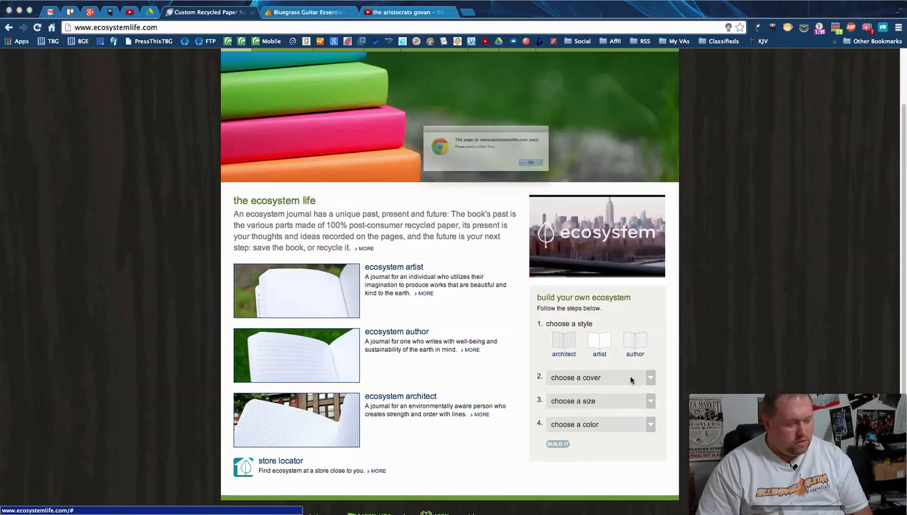
left_click(563, 172)
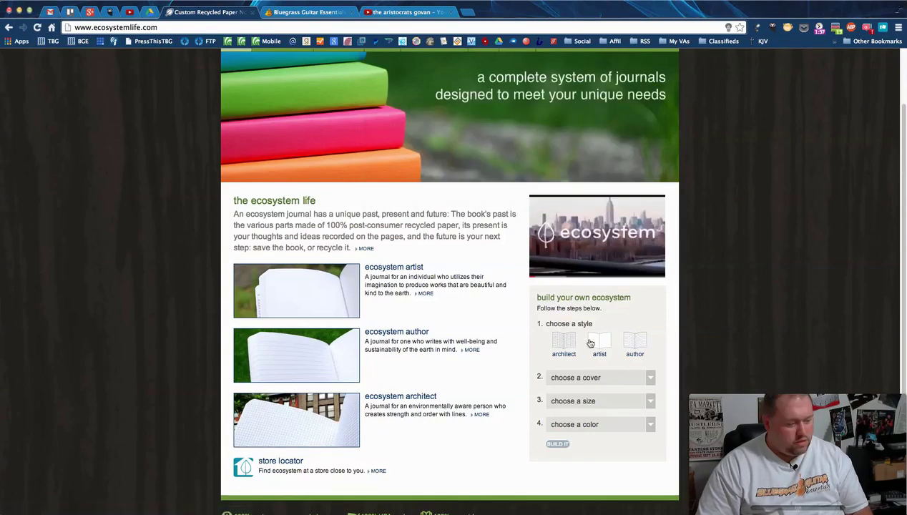
Build an author-style ecosystem journal with a flexi cover, medium size and lagoon color.
left_click(629, 376)
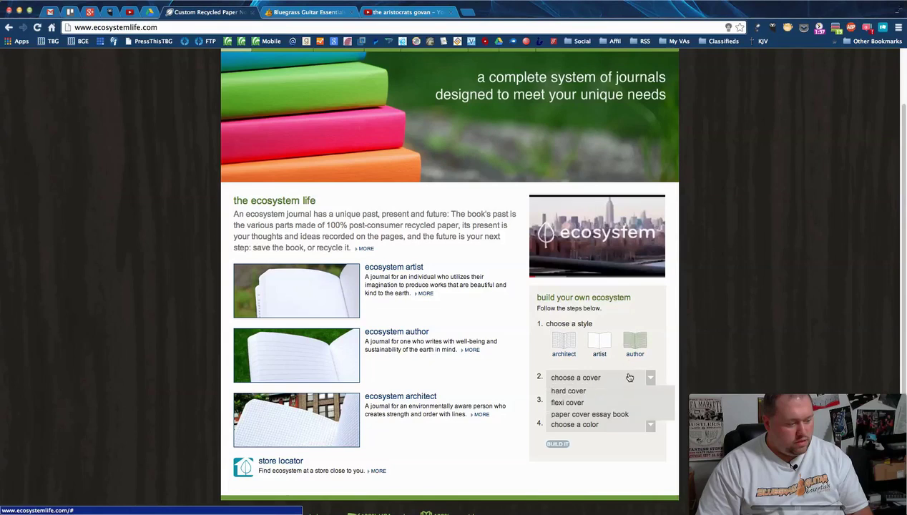
left_click(582, 402)
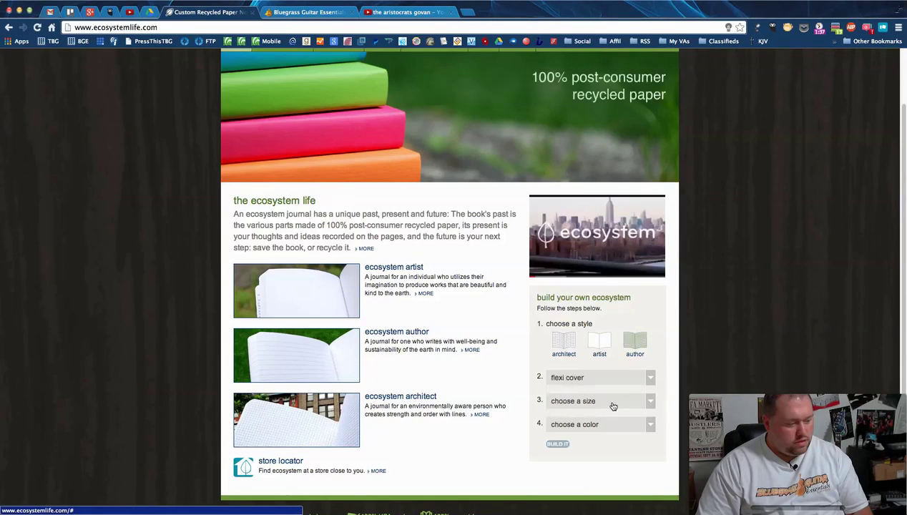
left_click(610, 405)
left_click(591, 427)
left_click(599, 425)
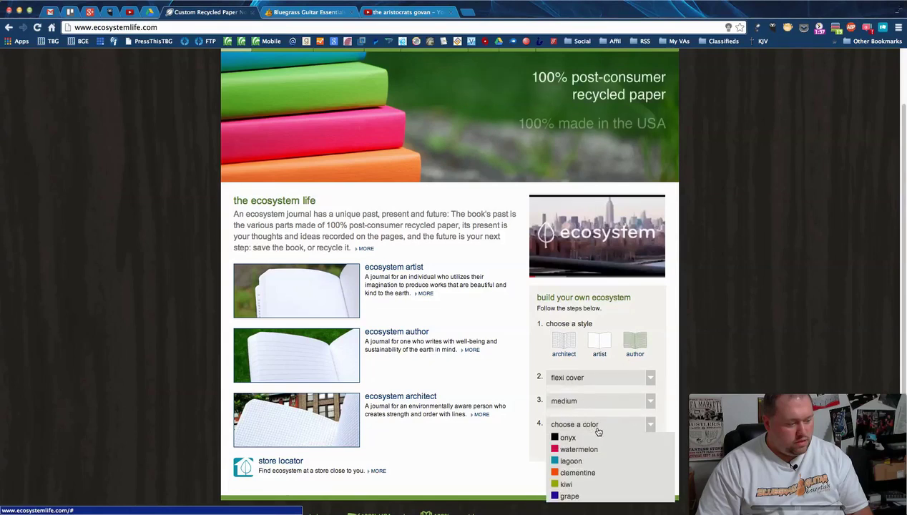
left_click(583, 460)
scroll(688, 339, "down", 1)
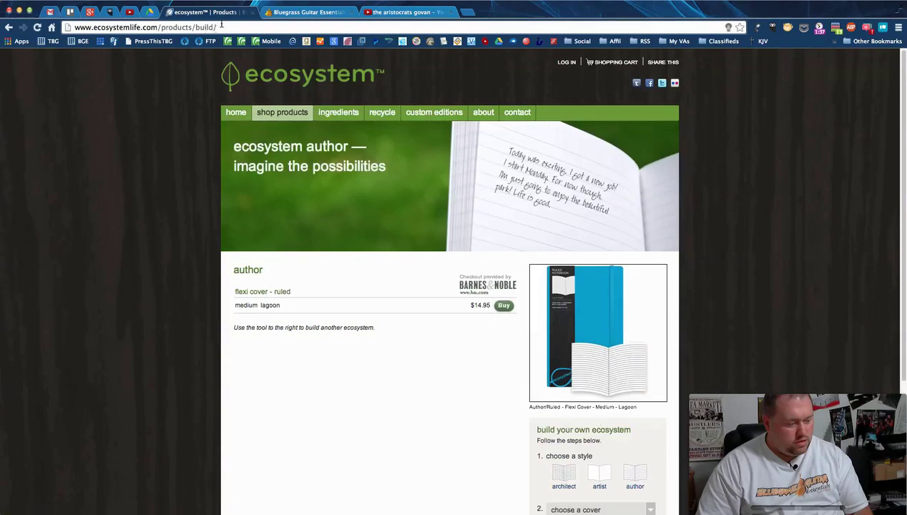
Return to the "ecosystems journal" Google results and extend the search query with "lo".
left_click(165, 23)
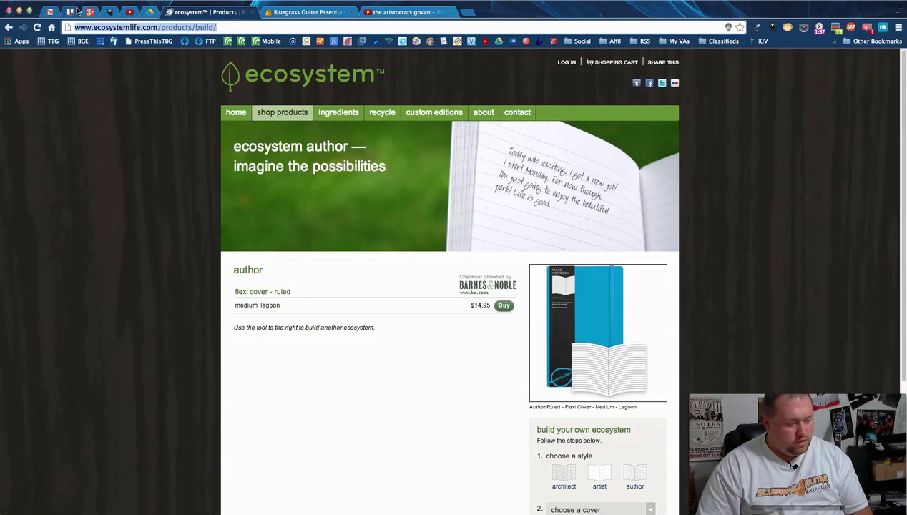
right_click(4, 29)
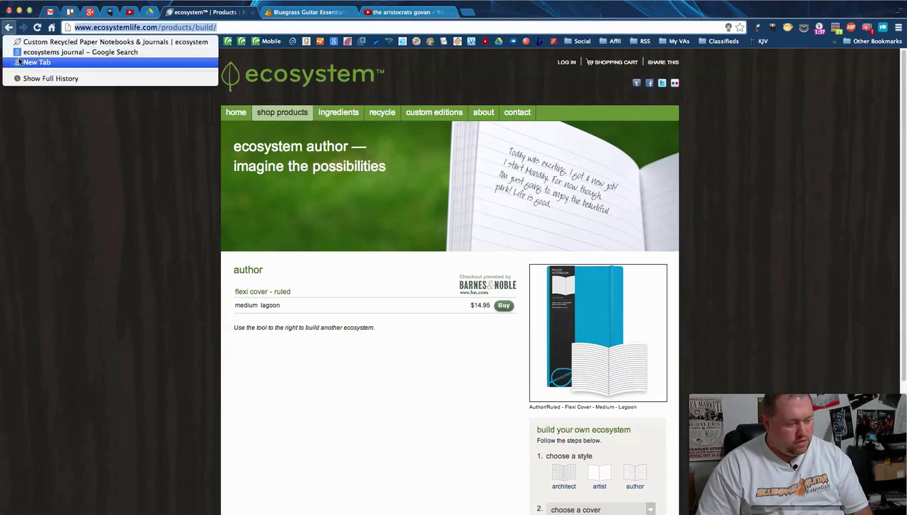
left_click(43, 41)
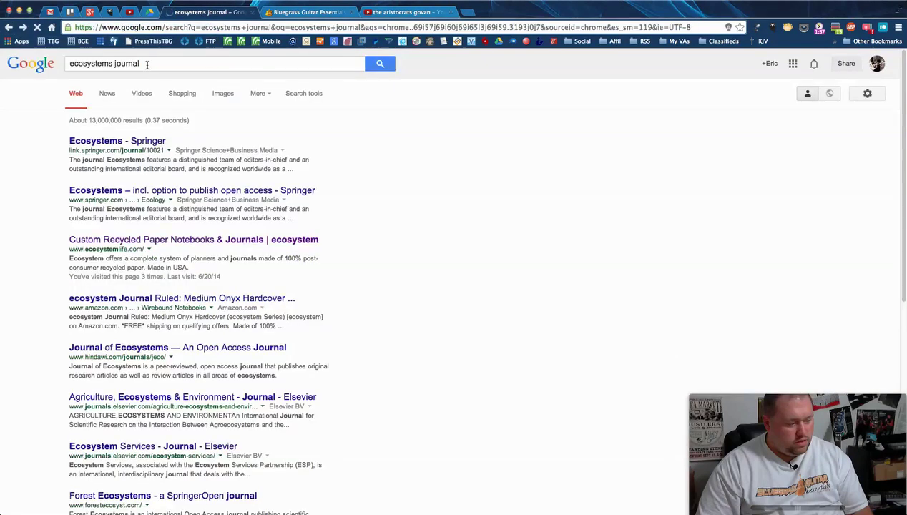
left_click(148, 63)
type("lo")
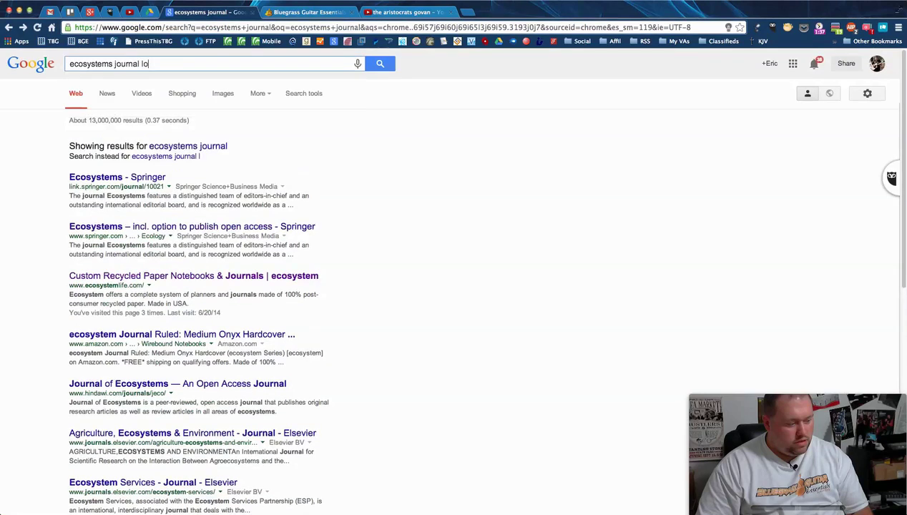